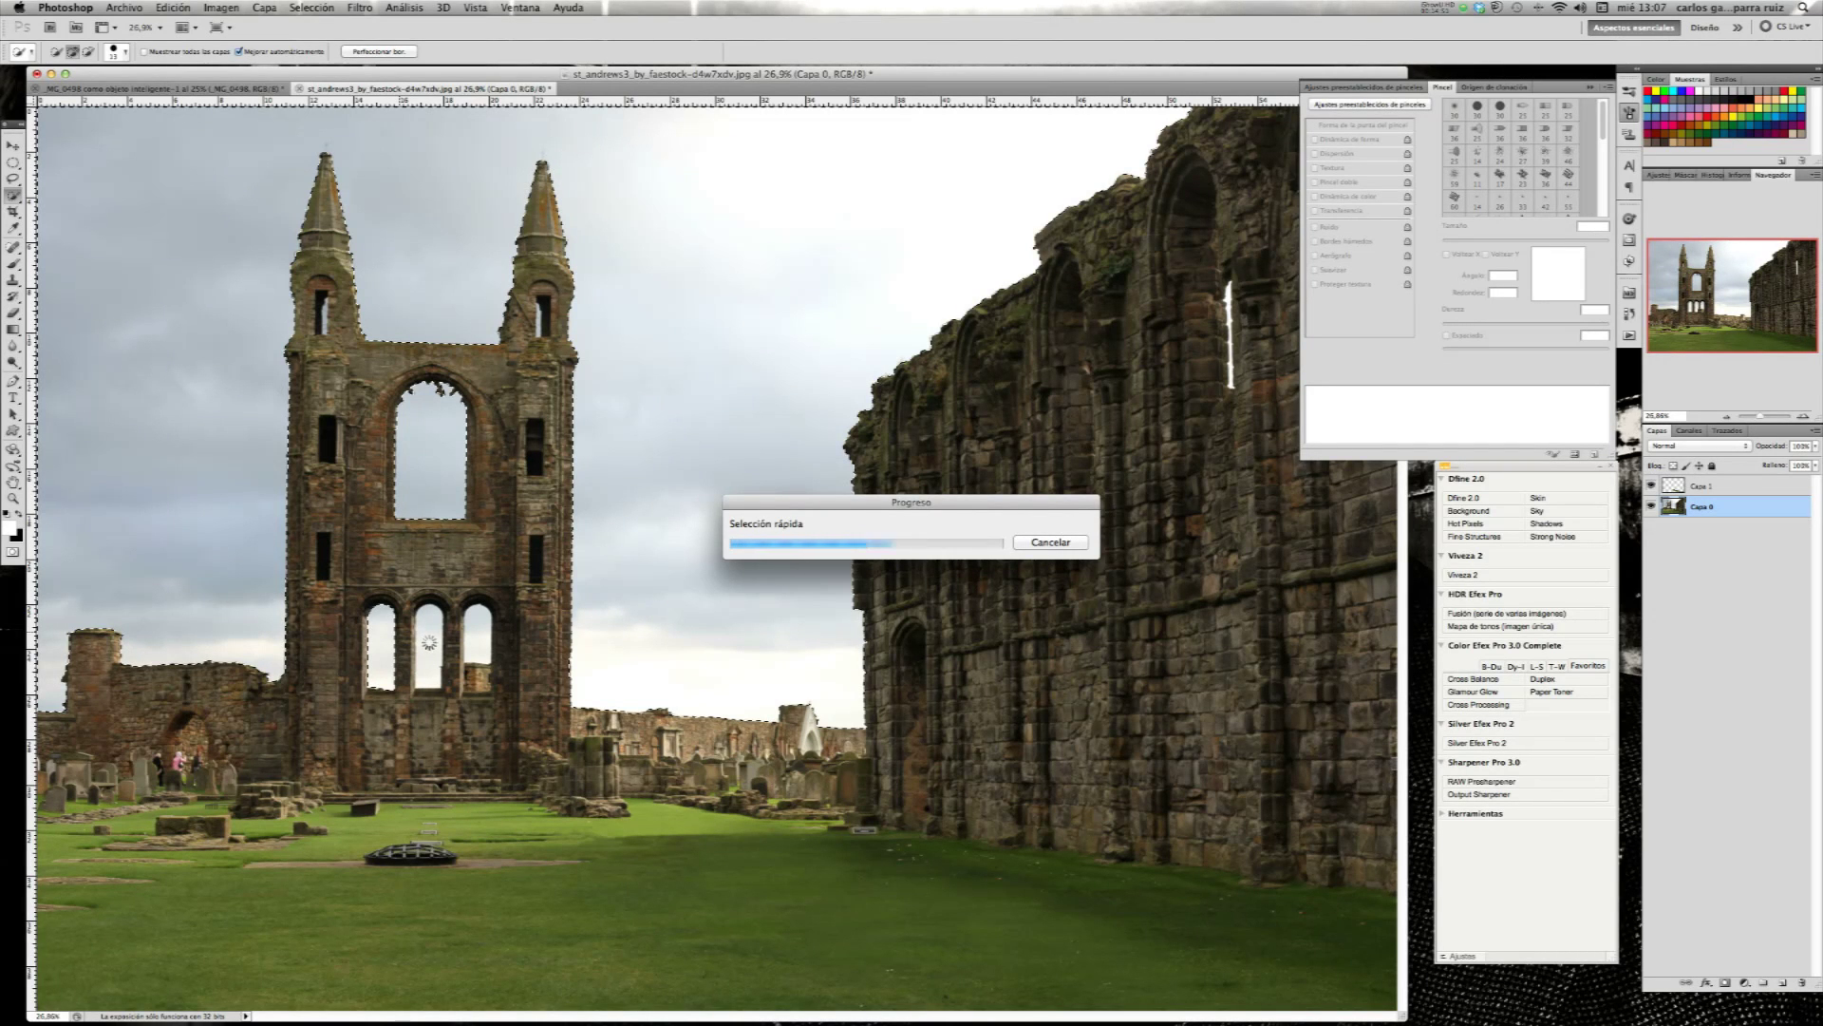
- Quick-select the cloudy sky around the ruins, then zoom to 50% with the Navigator
{"action": "left_click", "coordinate": [477, 624]}
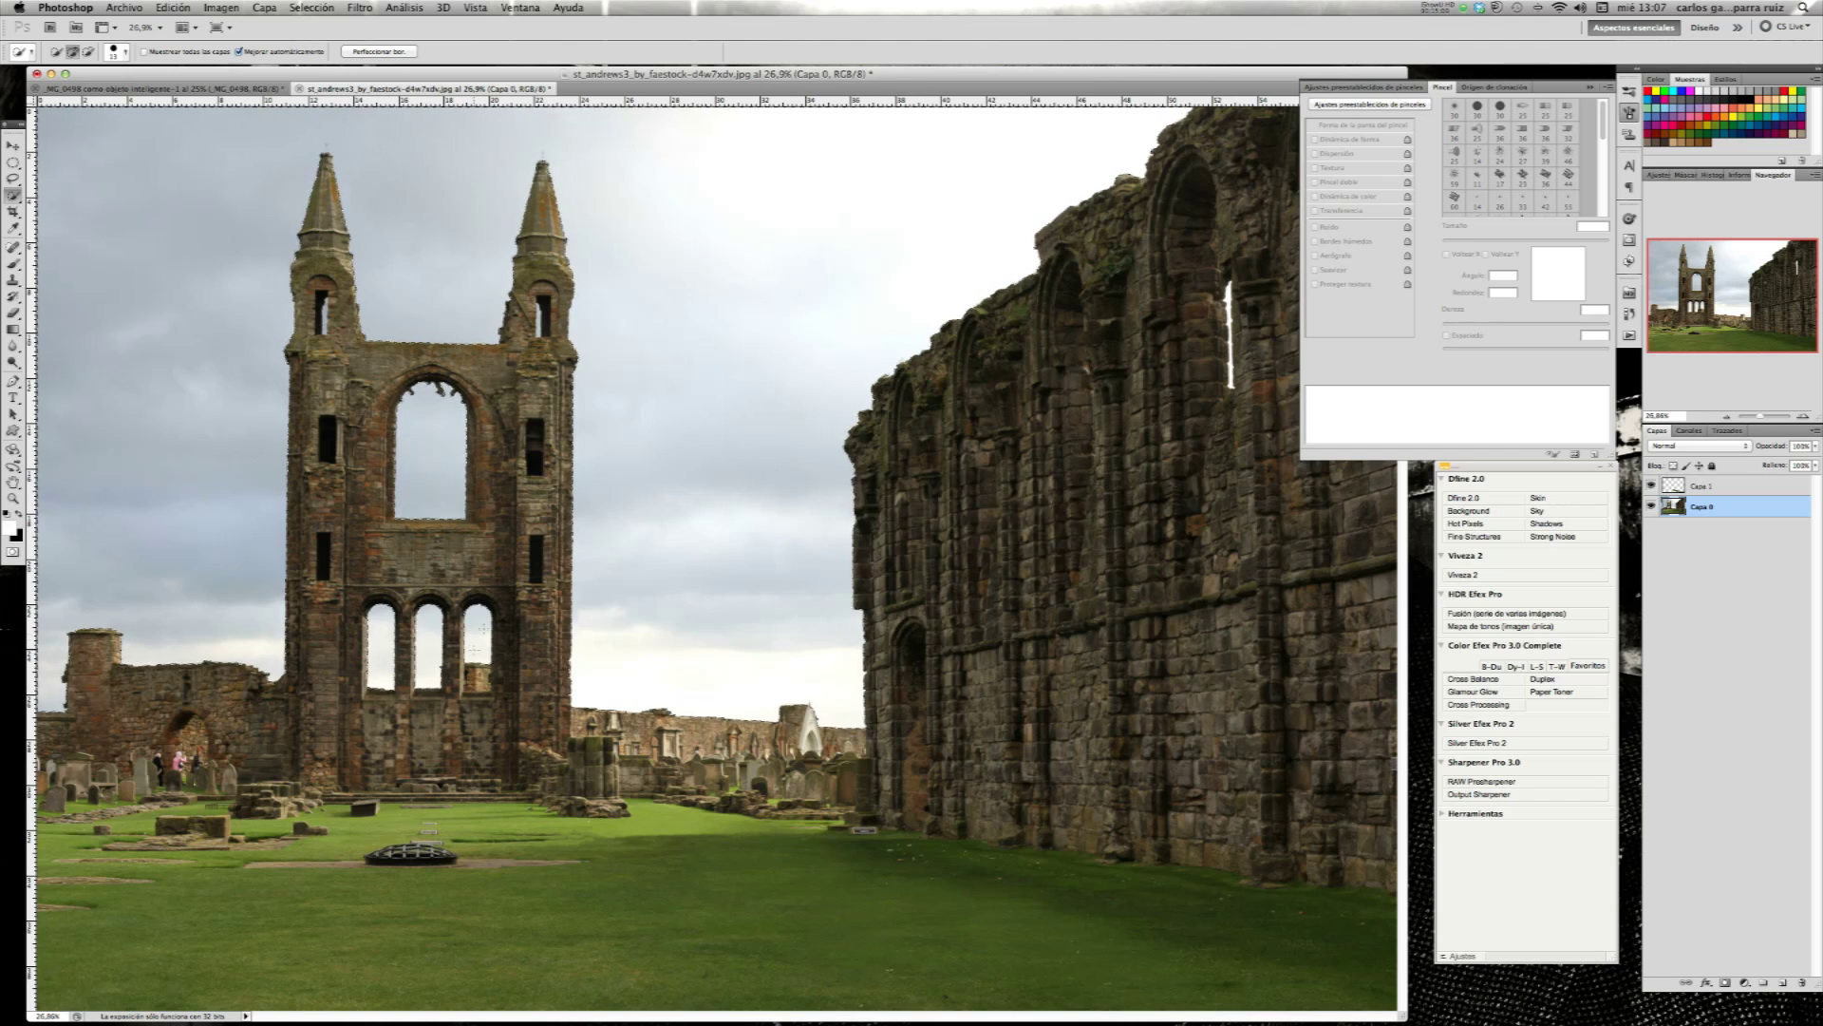
{"action": "left_click", "coordinate": [1228, 296]}
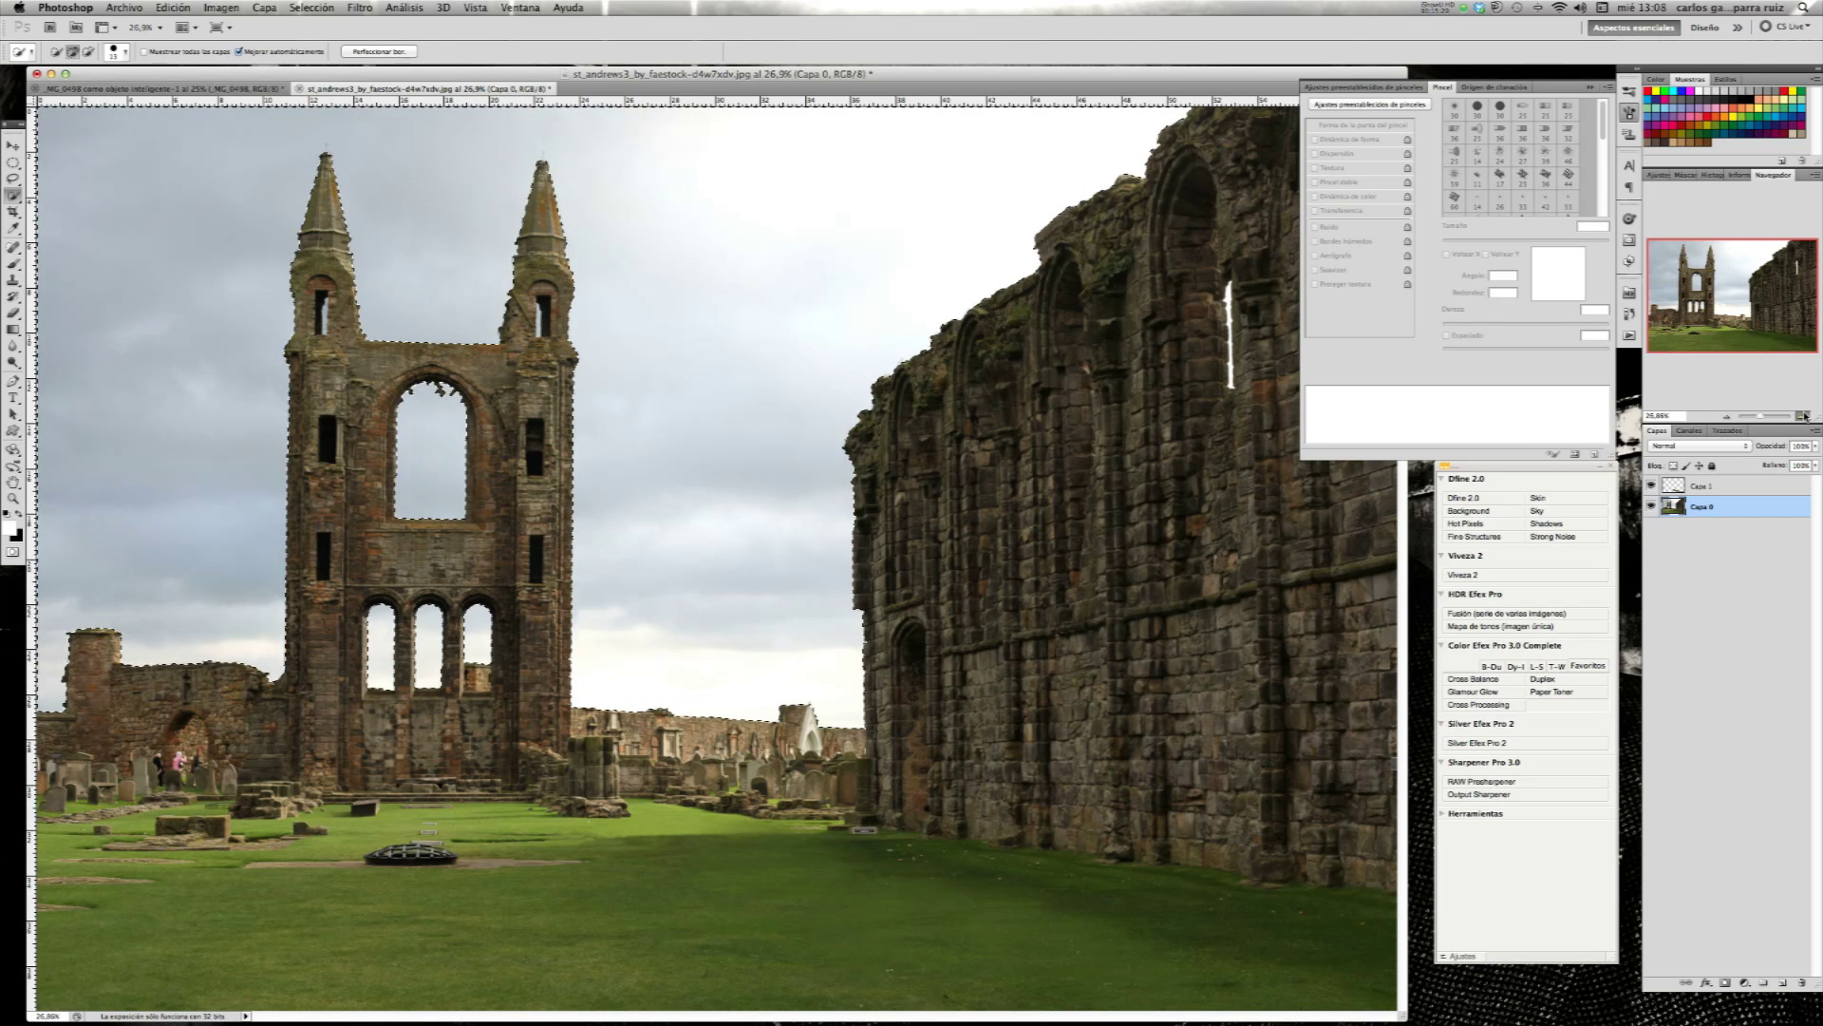
{"action": "left_click", "coordinate": [1804, 418]}
- Zoom further and add the sky in the left tower's openings to the selection
{"action": "left_click", "coordinate": [1805, 417]}
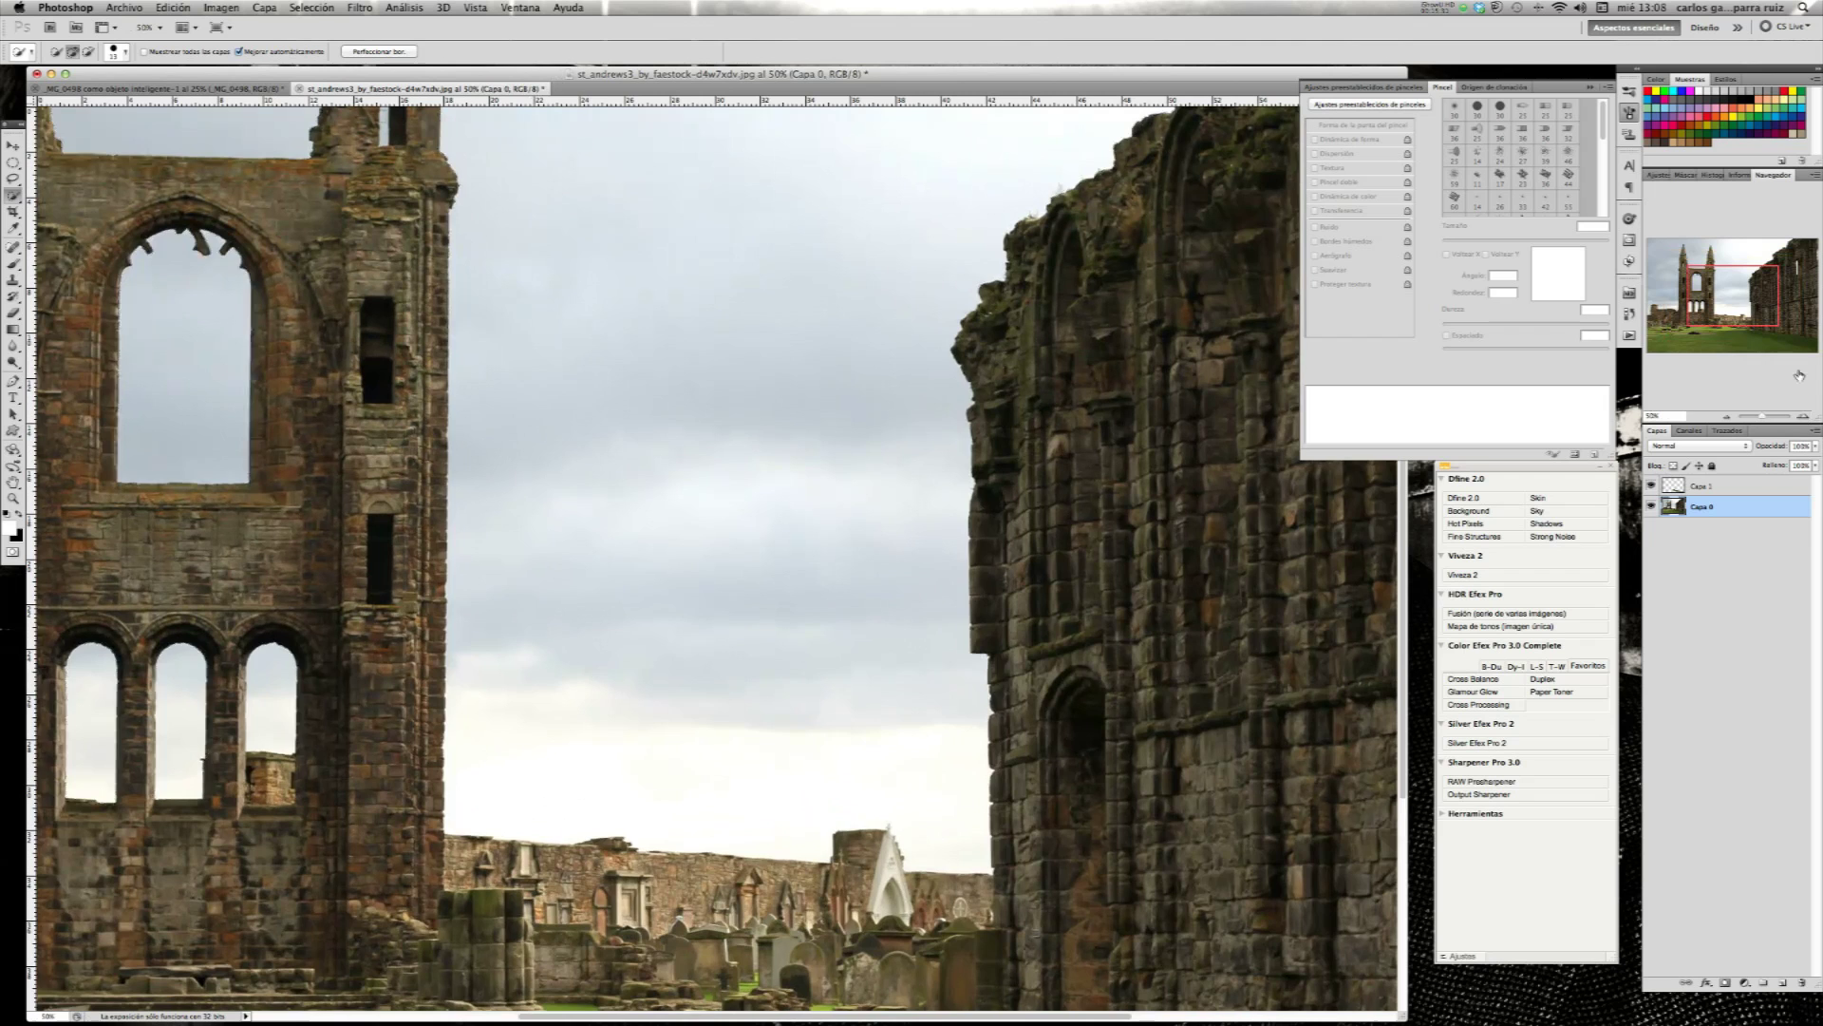
{"action": "left_click_drag", "start_coordinate": [1738, 298], "coordinate": [1715, 294]}
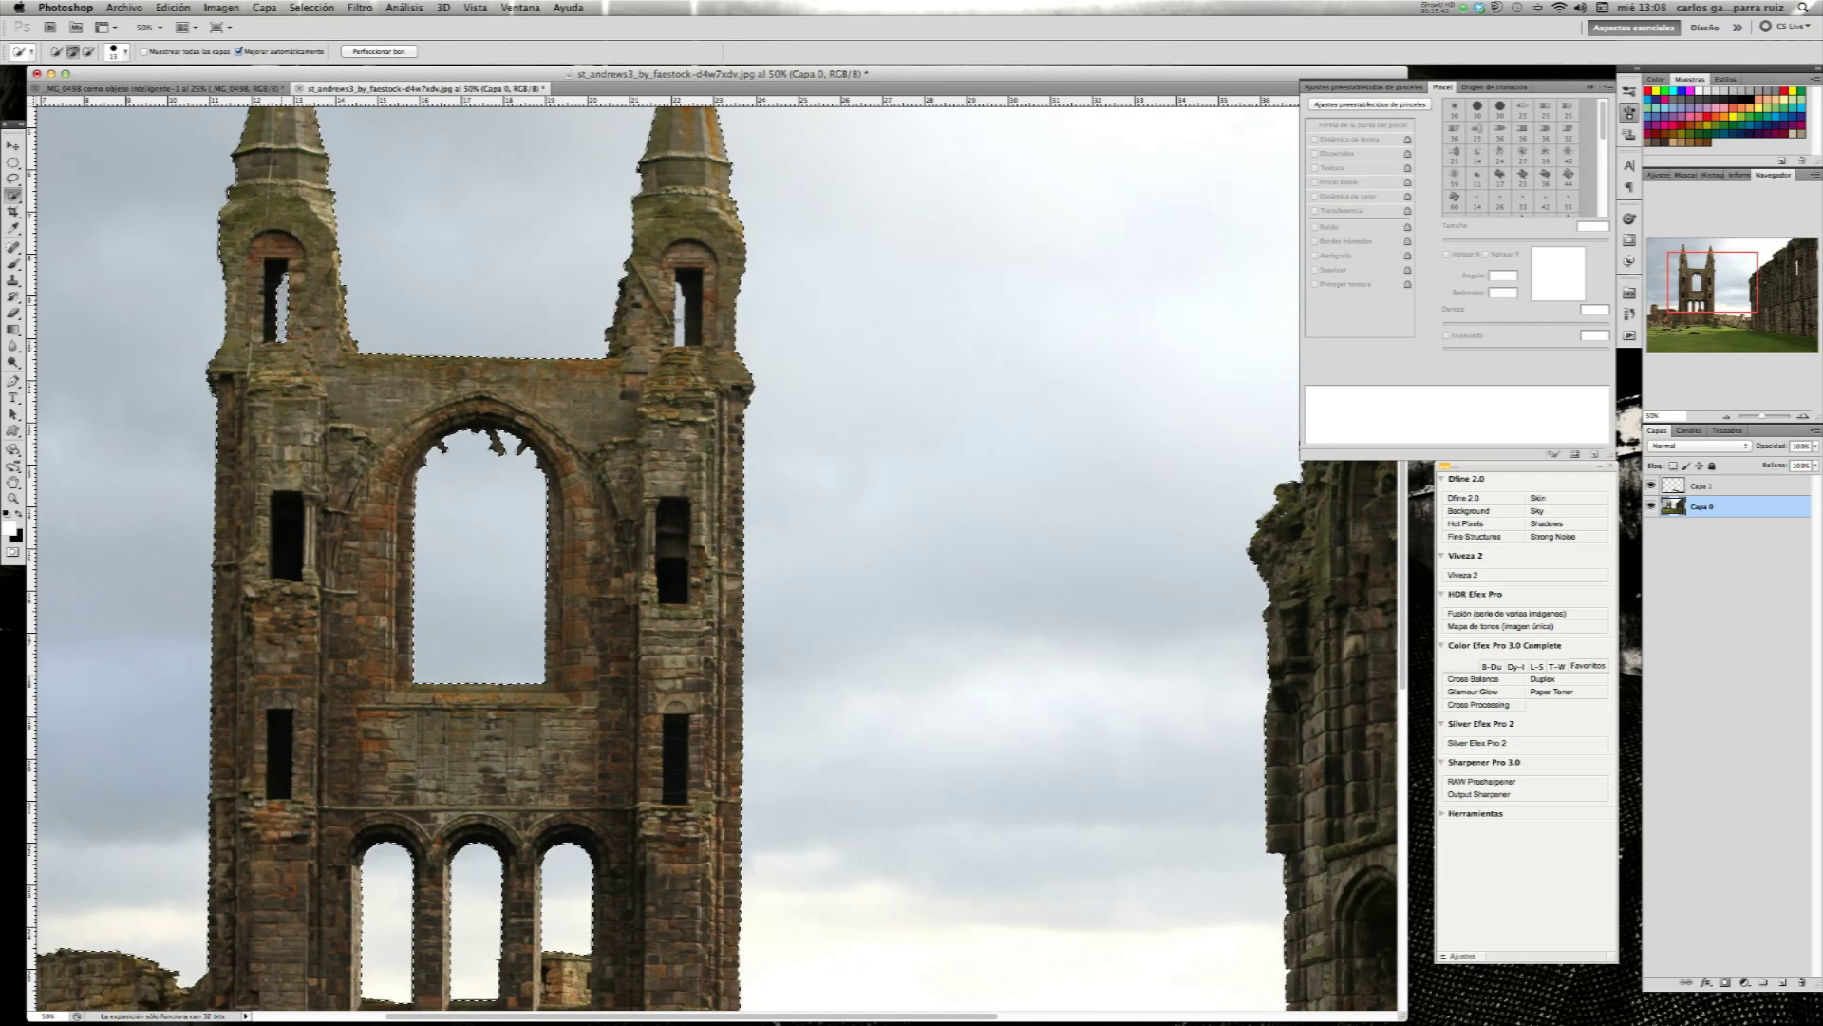
{"action": "left_click", "coordinate": [680, 314]}
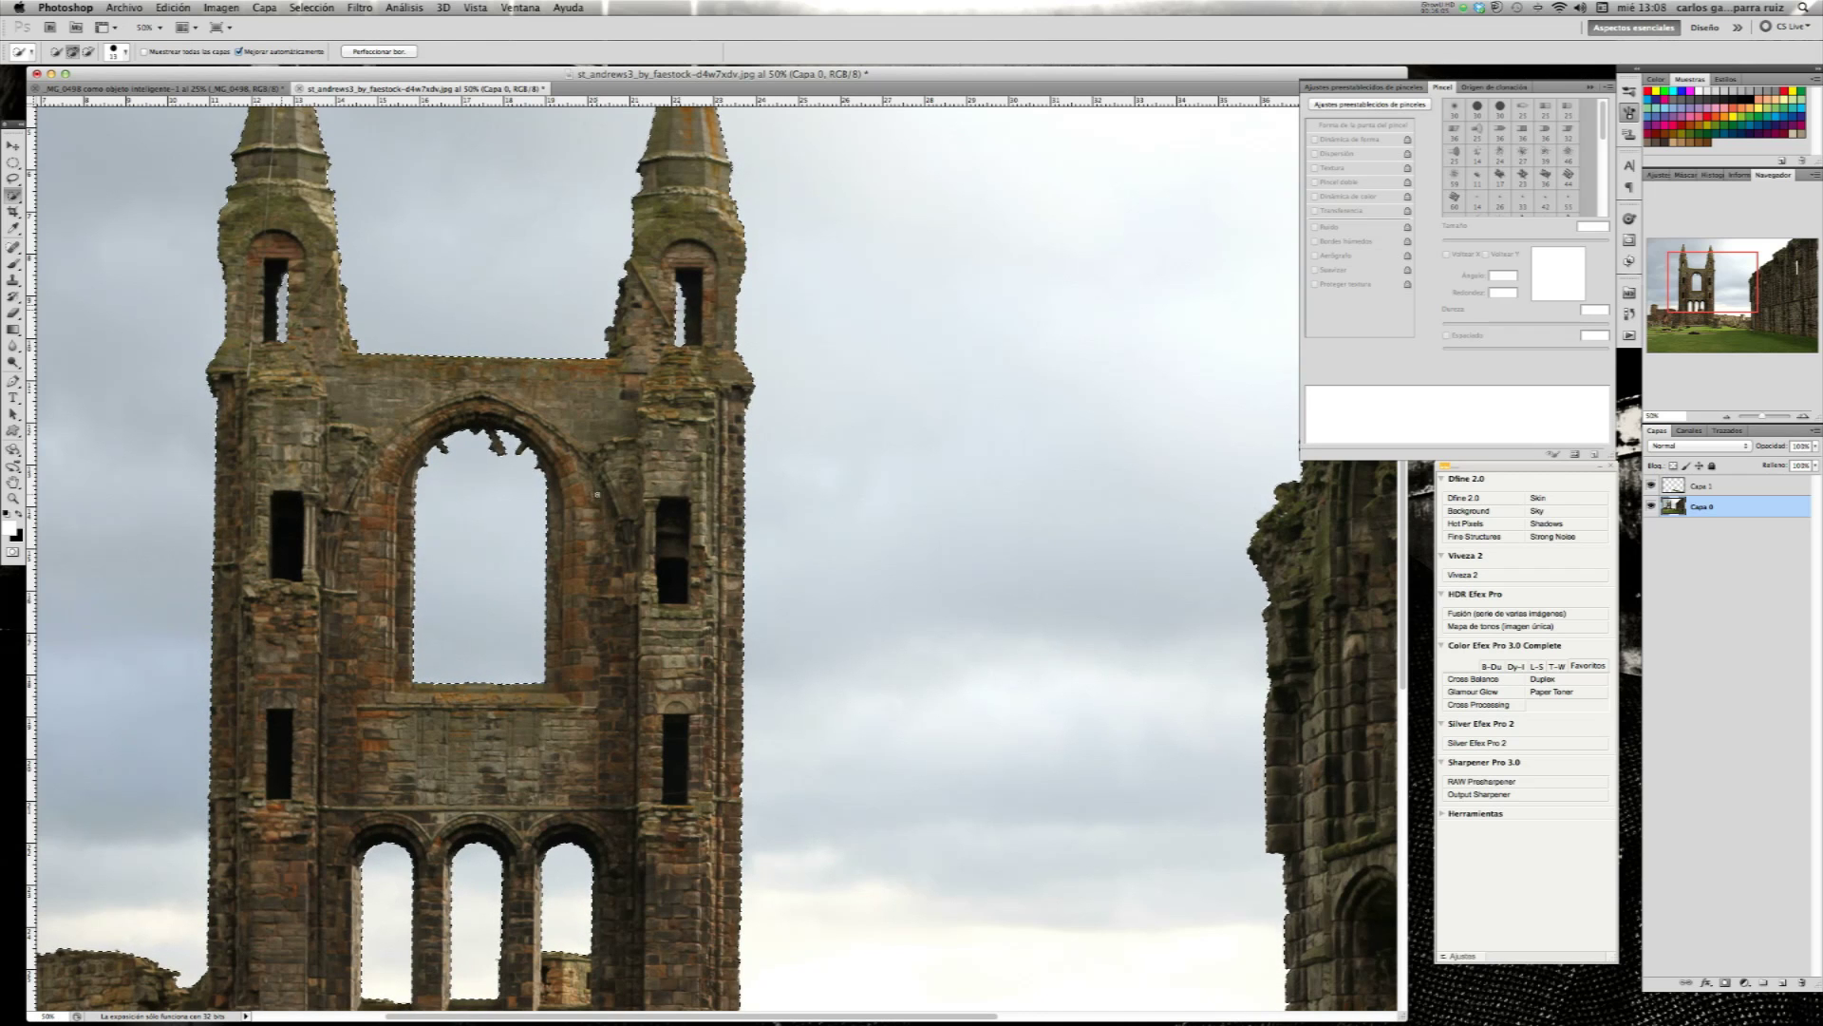
- Add the right wall's slit window and adjoining sky, then fit the image on screen
{"action": "left_click_drag", "start_coordinate": [1099, 574], "coordinate": [544, 485]}
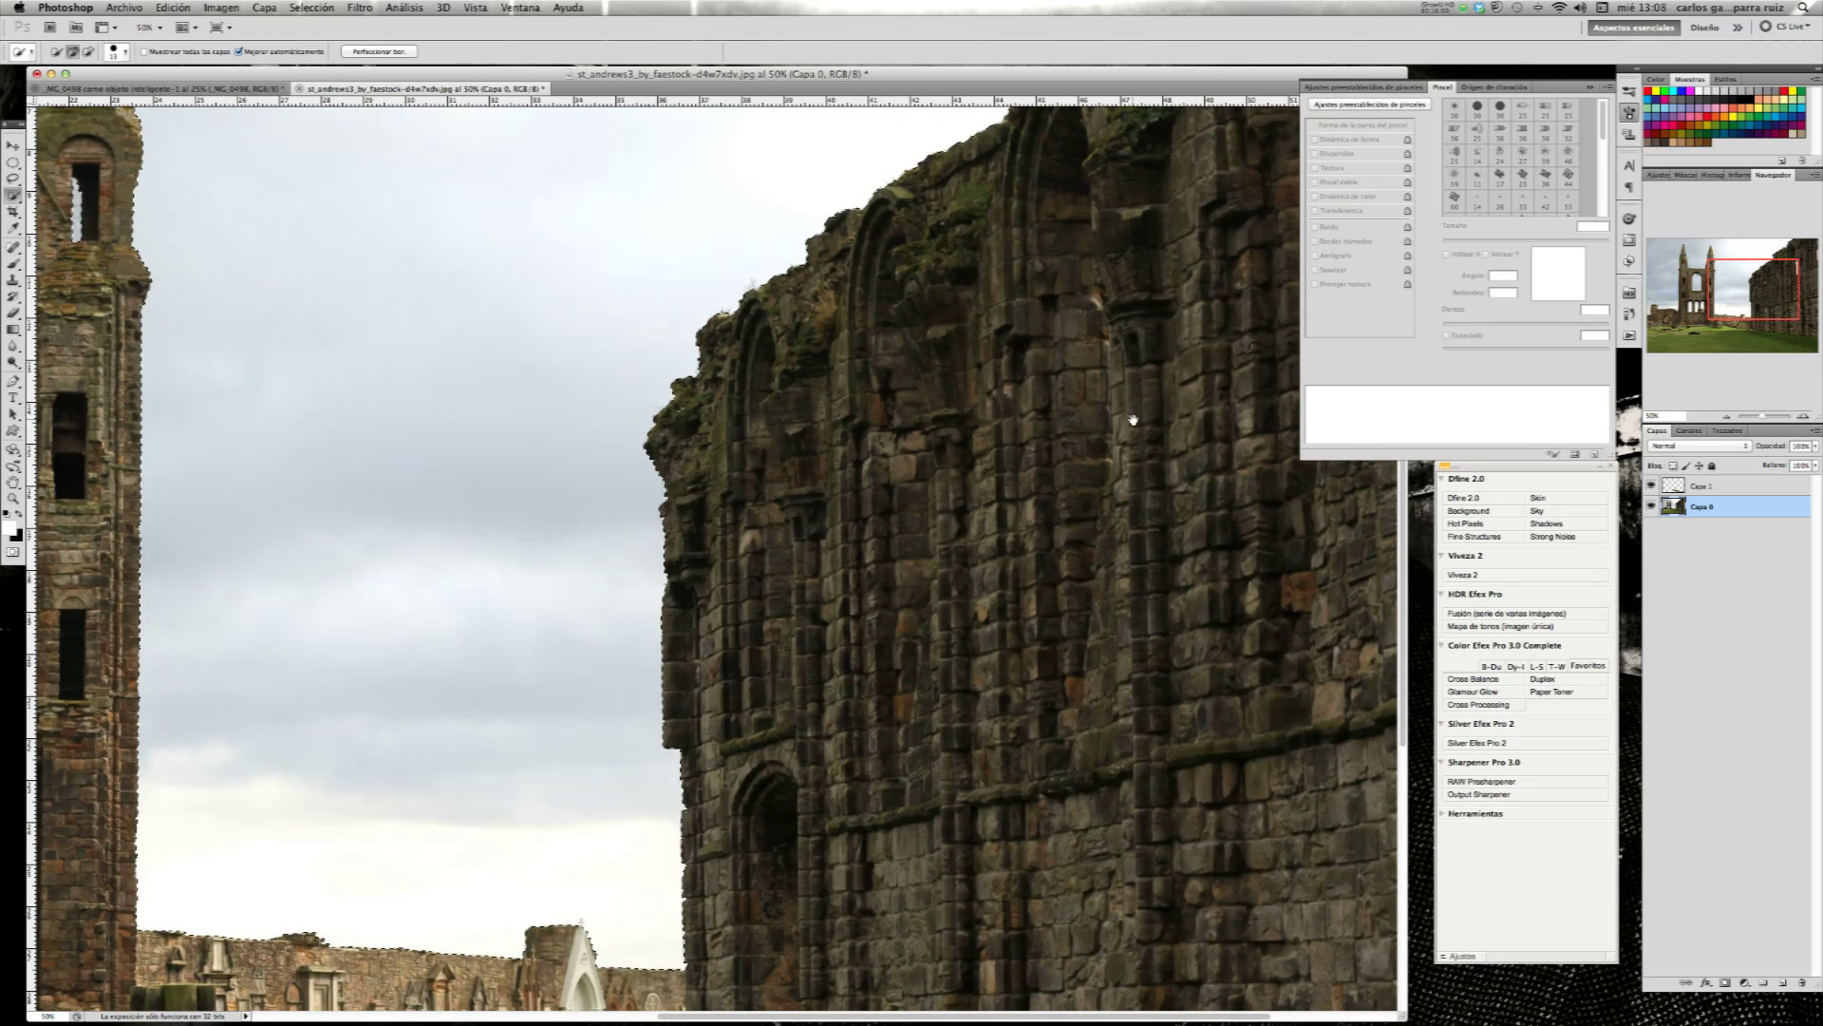
{"action": "mouse_move", "coordinate": [1128, 407]}
{"action": "left_mouse_down"}
{"action": "mouse_move", "coordinate": [1000, 467]}
{"action": "mouse_move", "coordinate": [734, 521]}
{"action": "left_mouse_up"}
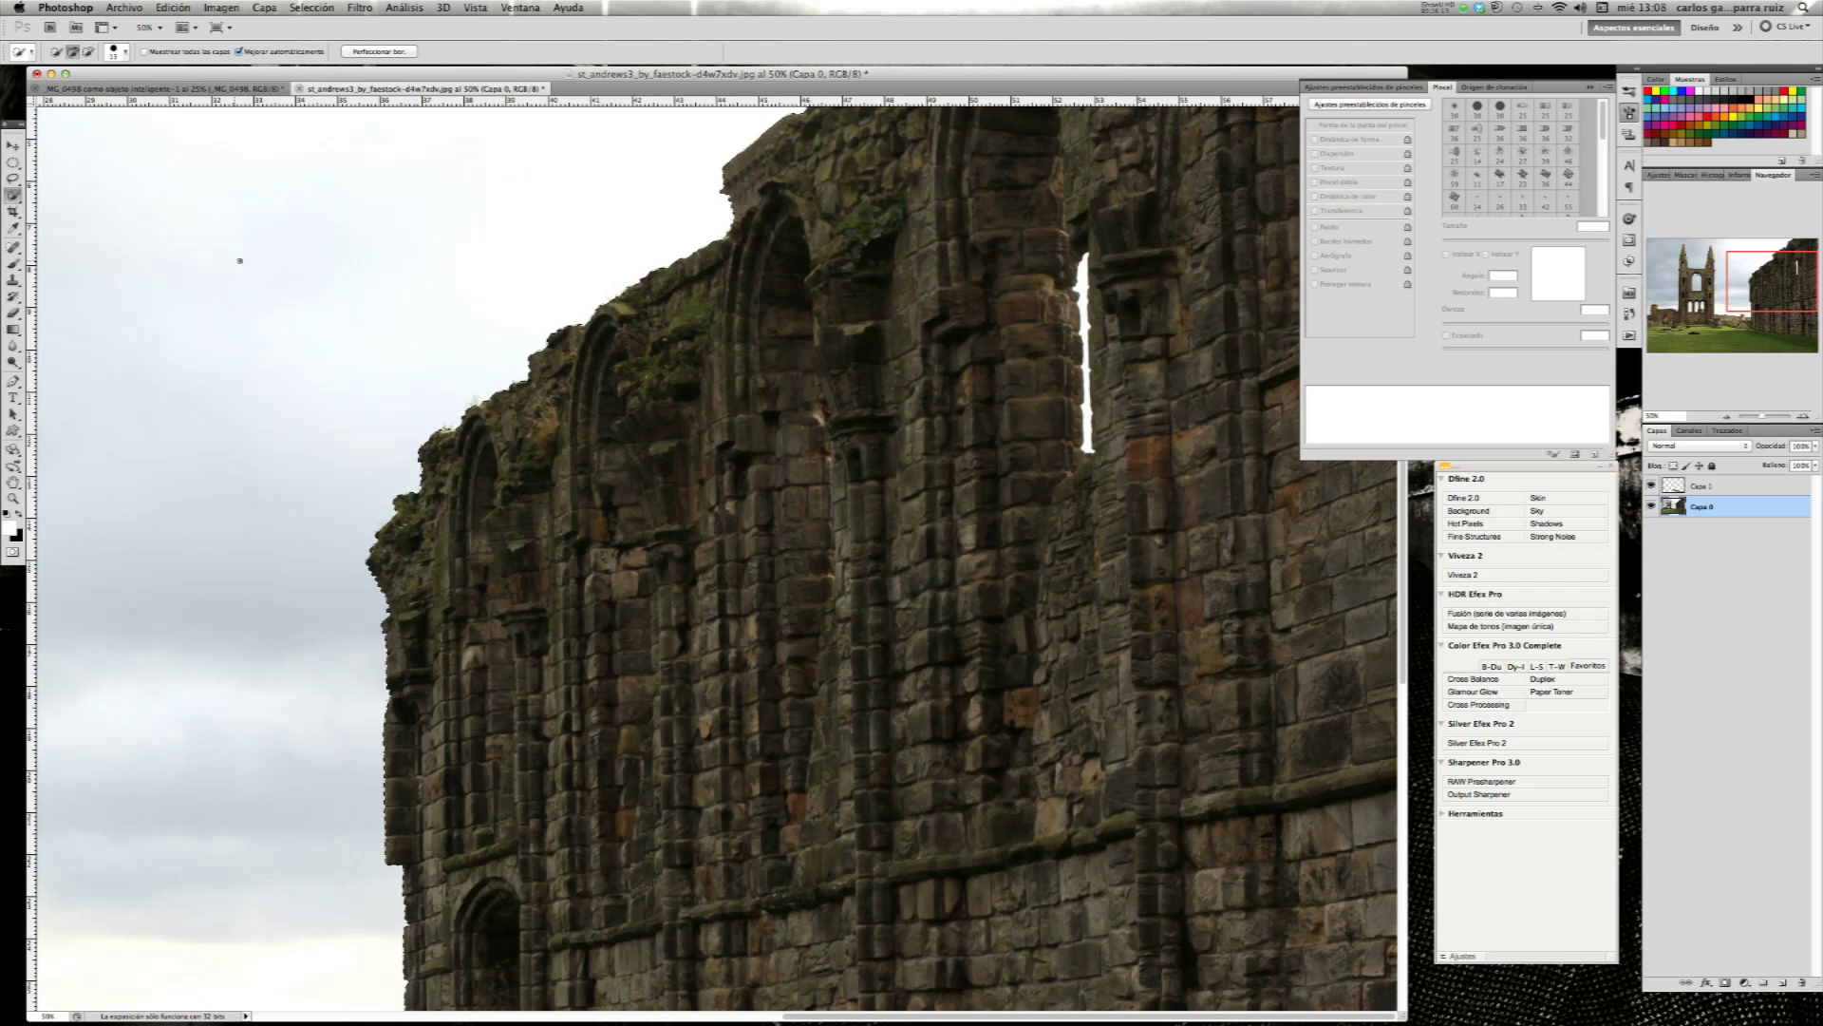
{"action": "left_click", "coordinate": [1083, 278]}
{"action": "left_click", "coordinate": [955, 333]}
{"action": "key", "text": "super+0"}
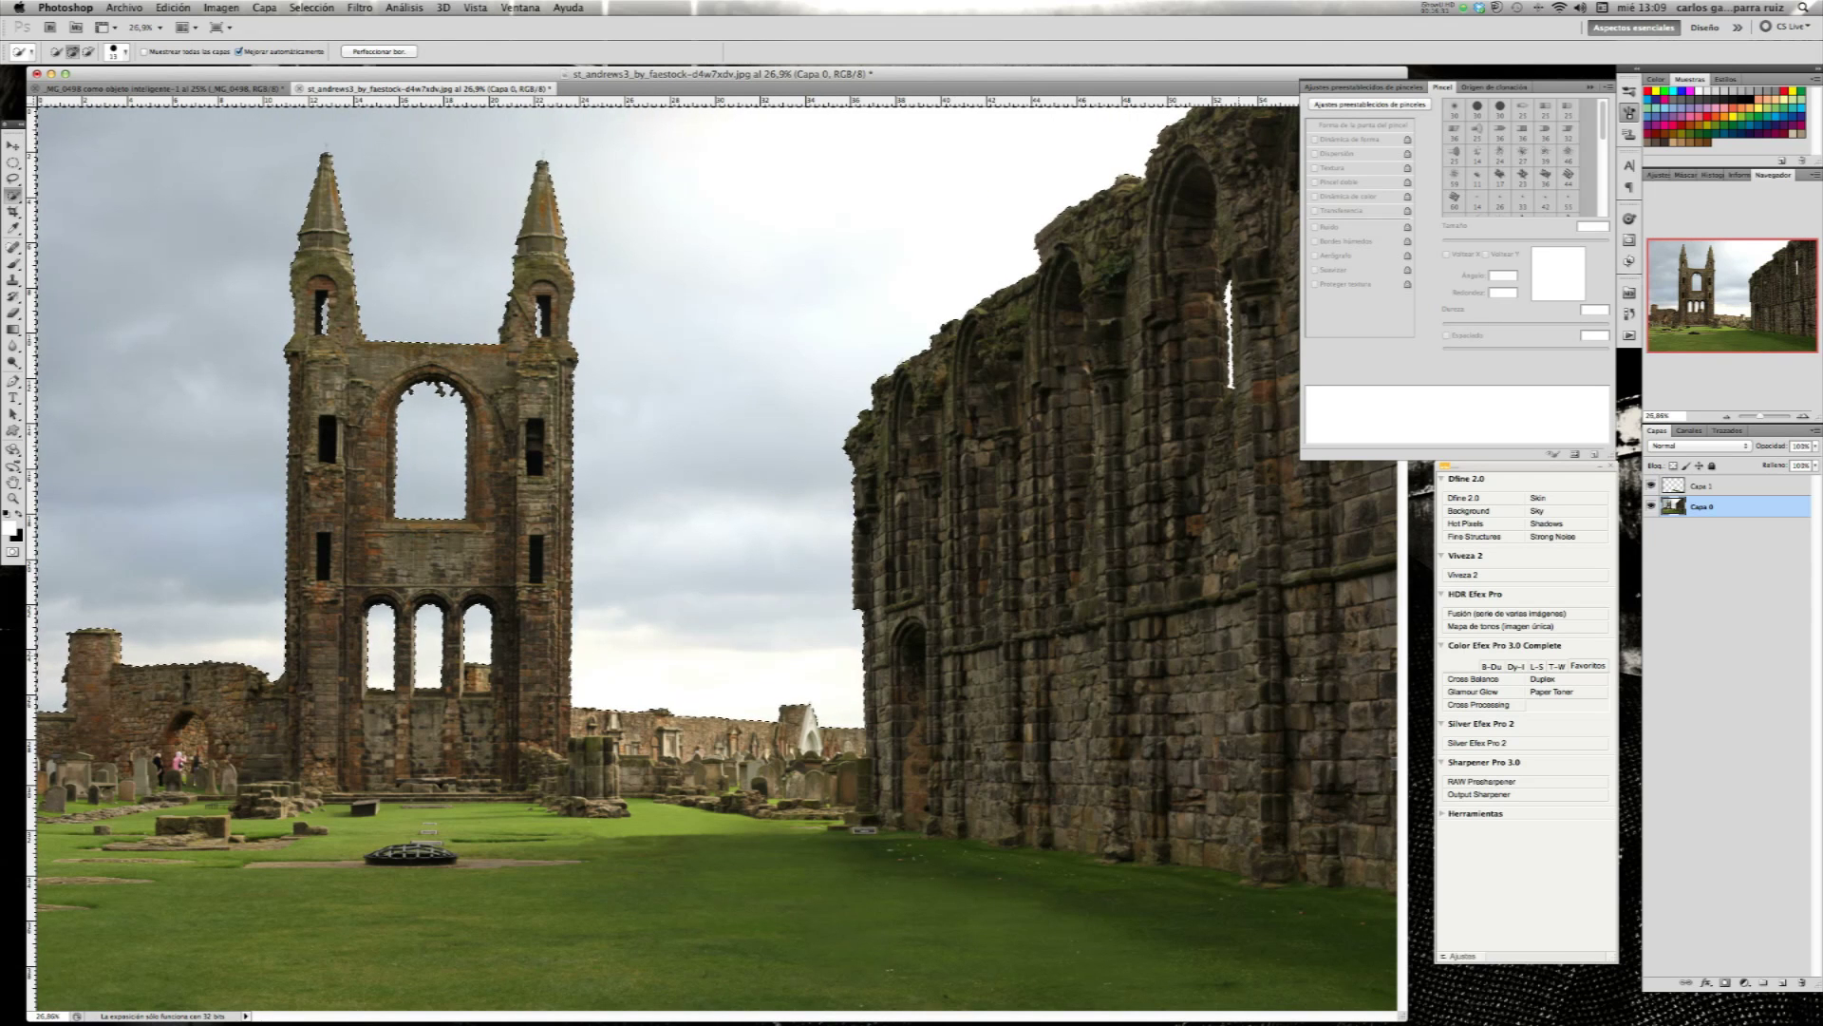
- Add a layer mask from the sky selection and invert it so the sky turns transparent
{"action": "left_click", "coordinate": [1725, 983]}
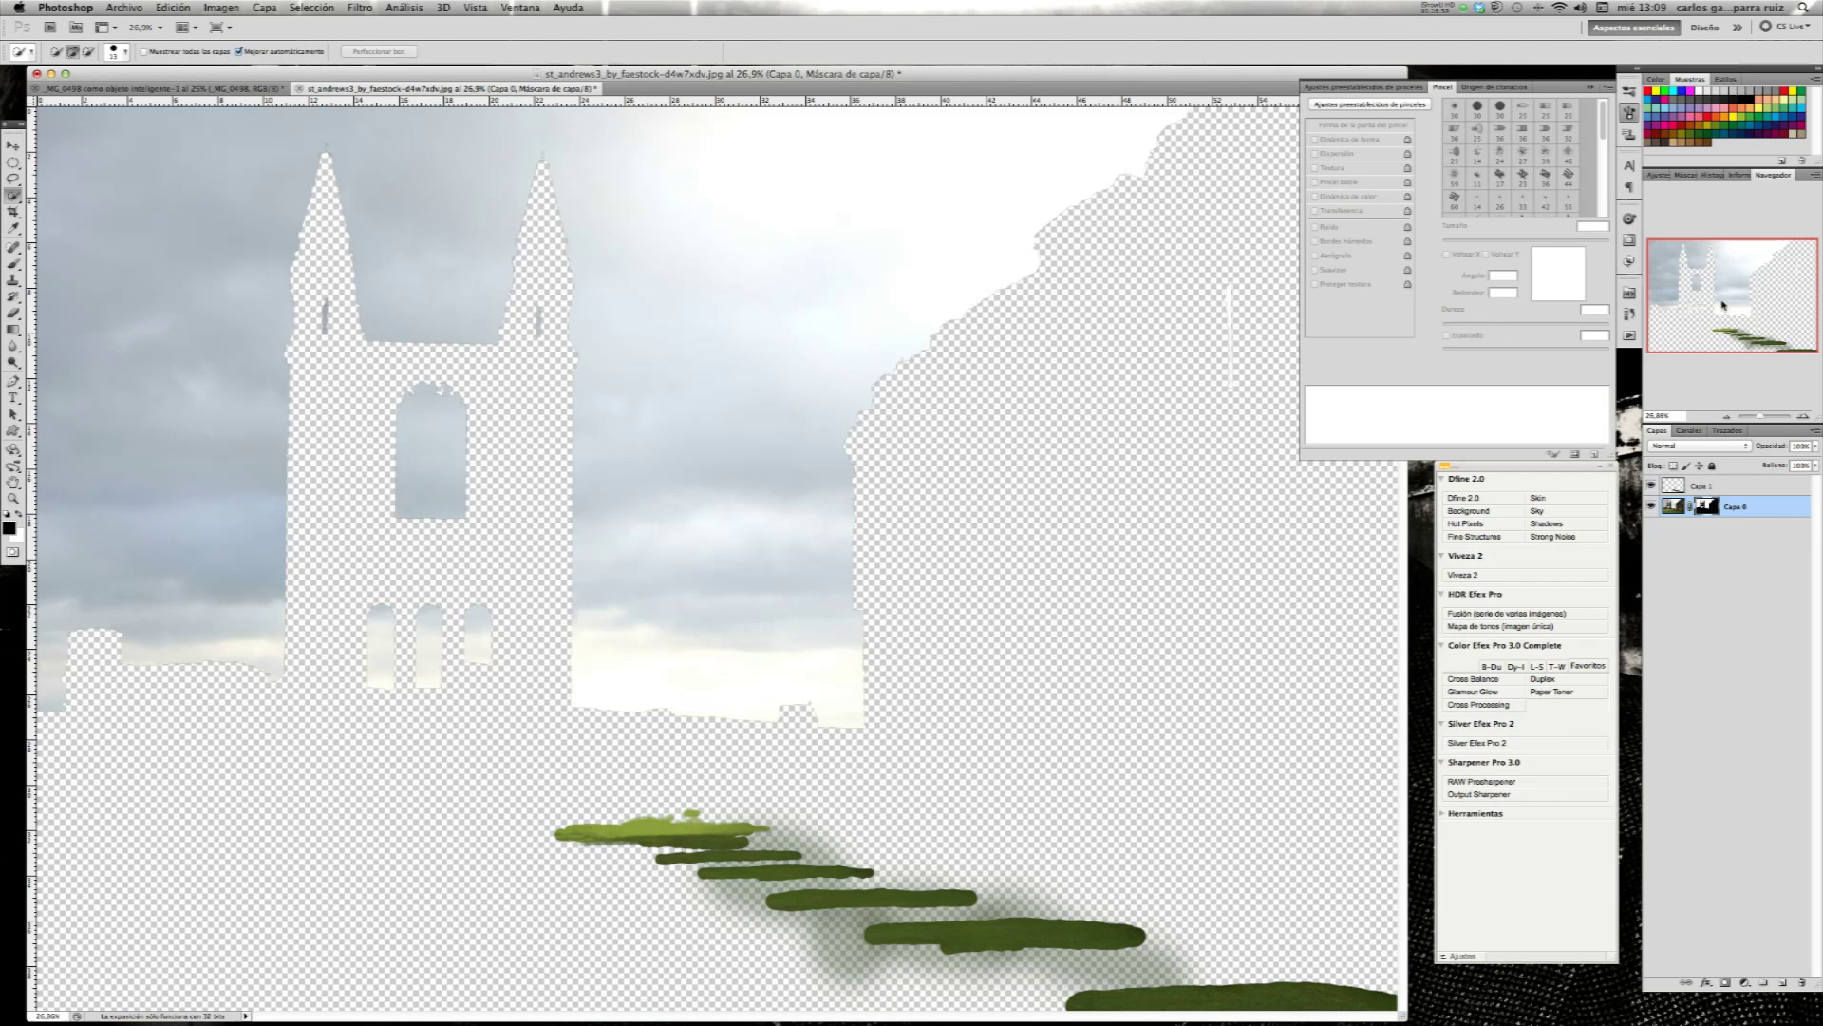
{"action": "left_click", "coordinate": [1690, 175]}
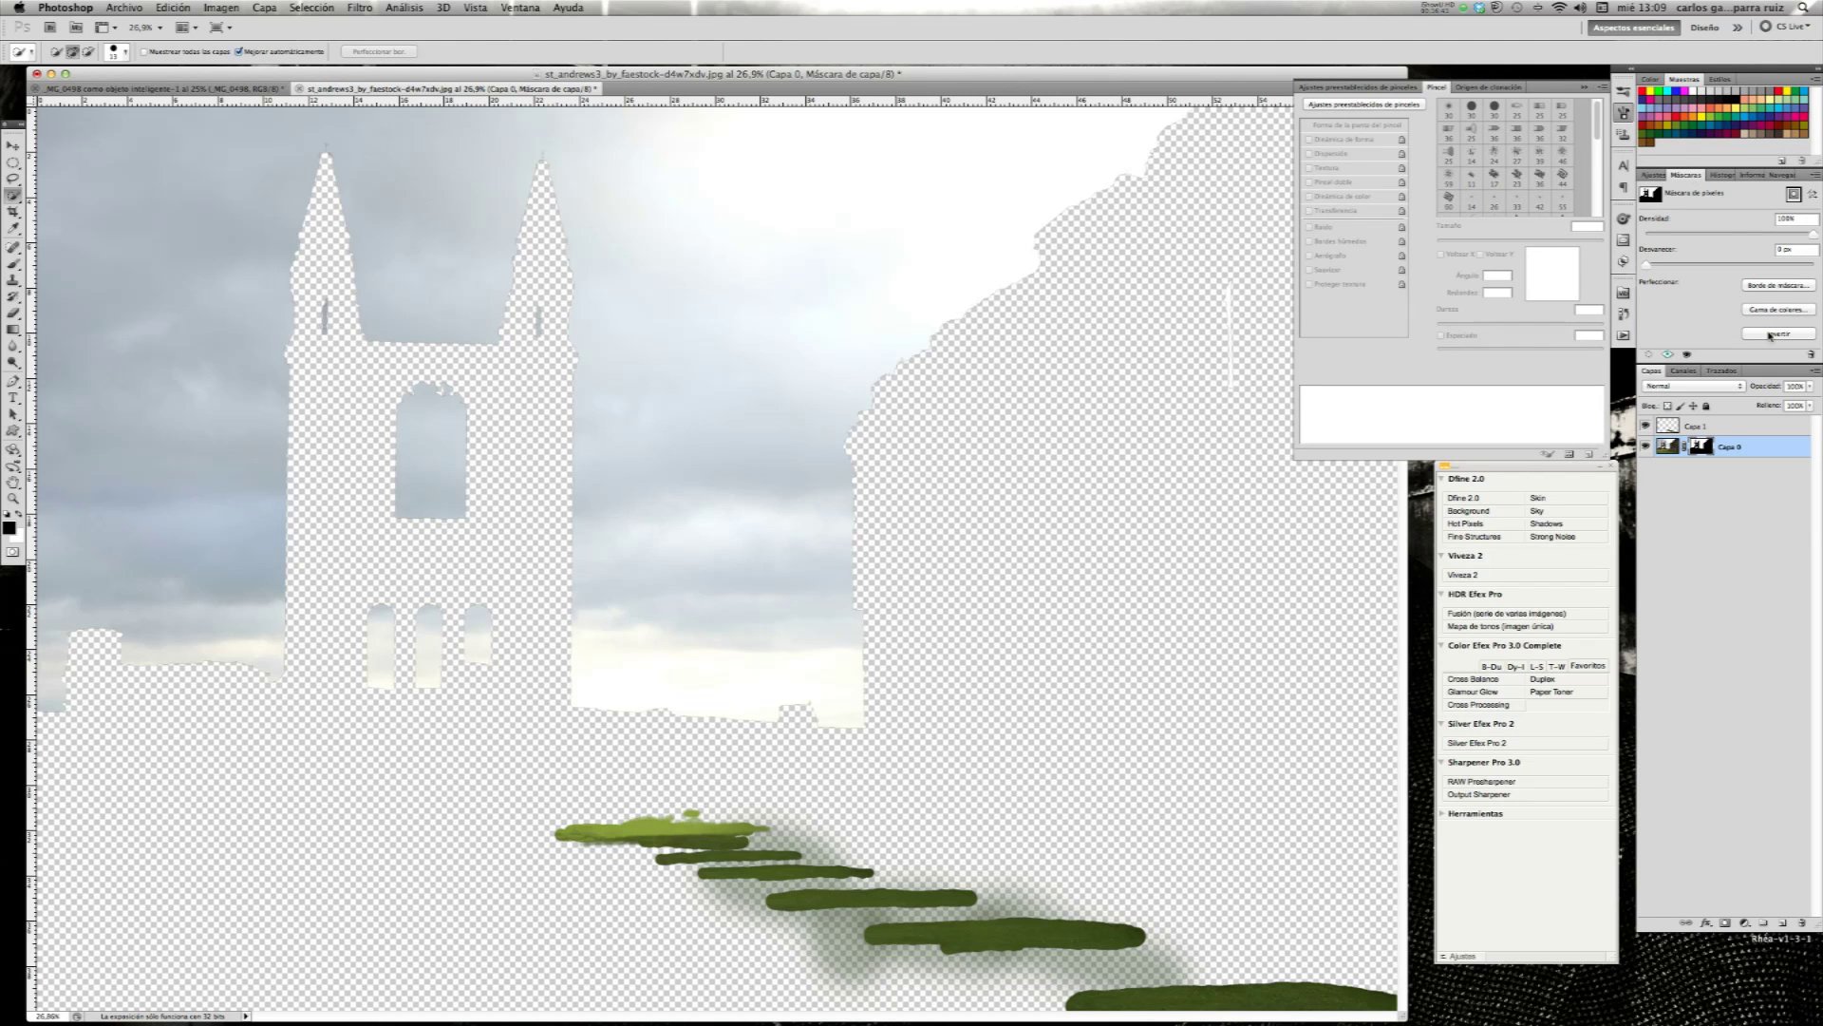
{"action": "left_click", "coordinate": [1775, 334]}
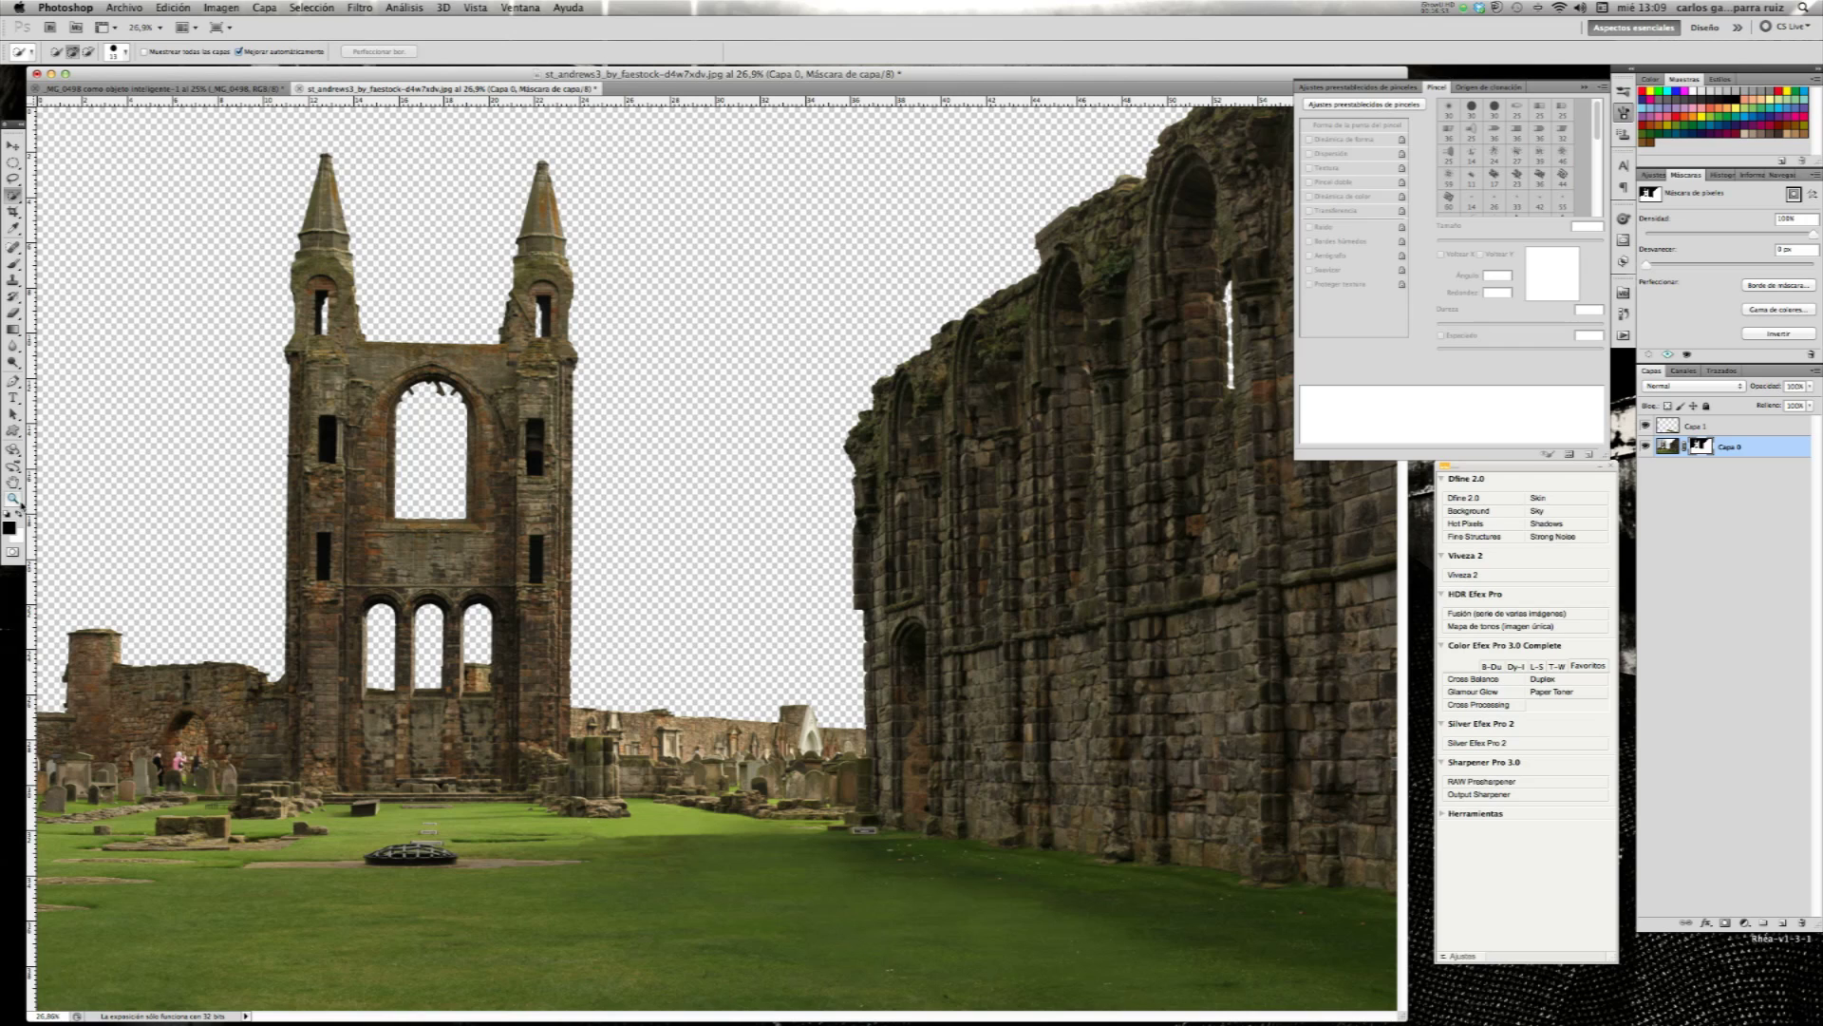
- Zoom in on the tourists among the gravestones and centre them via the Navigator
{"action": "left_click", "coordinate": [13, 499]}
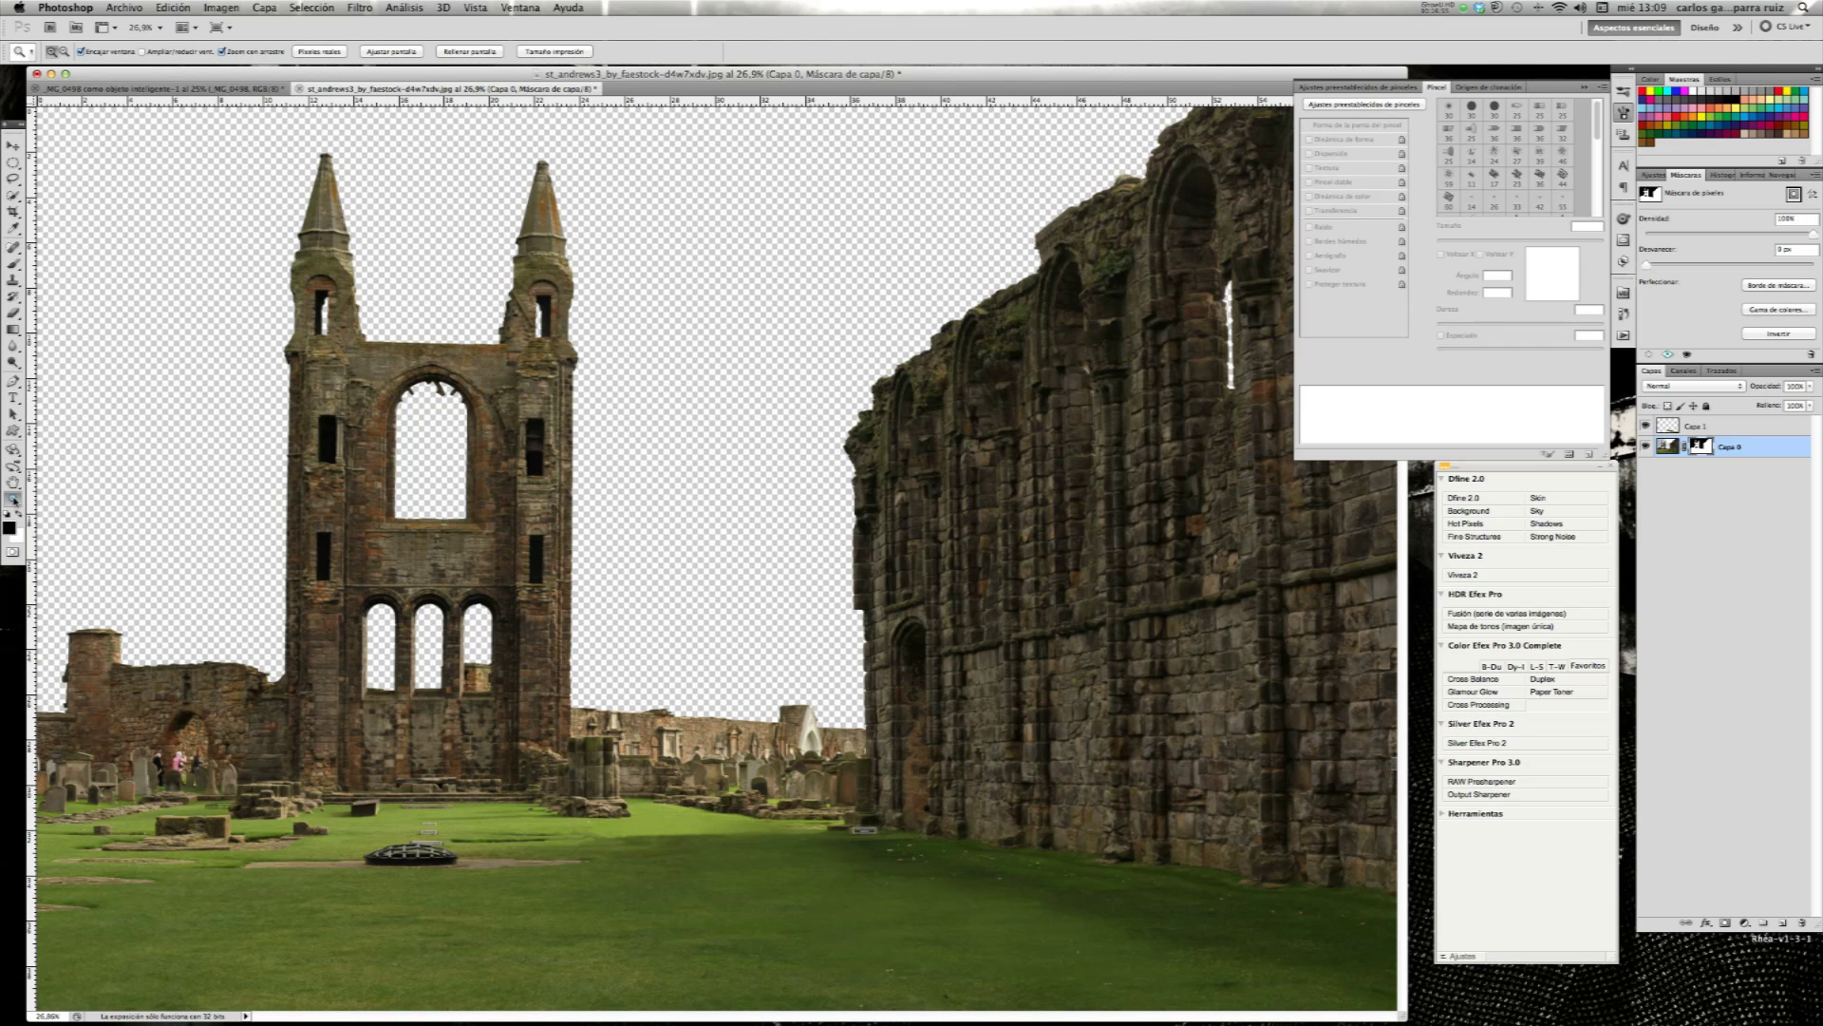
{"action": "left_click_drag", "start_coordinate": [162, 767], "coordinate": [285, 765]}
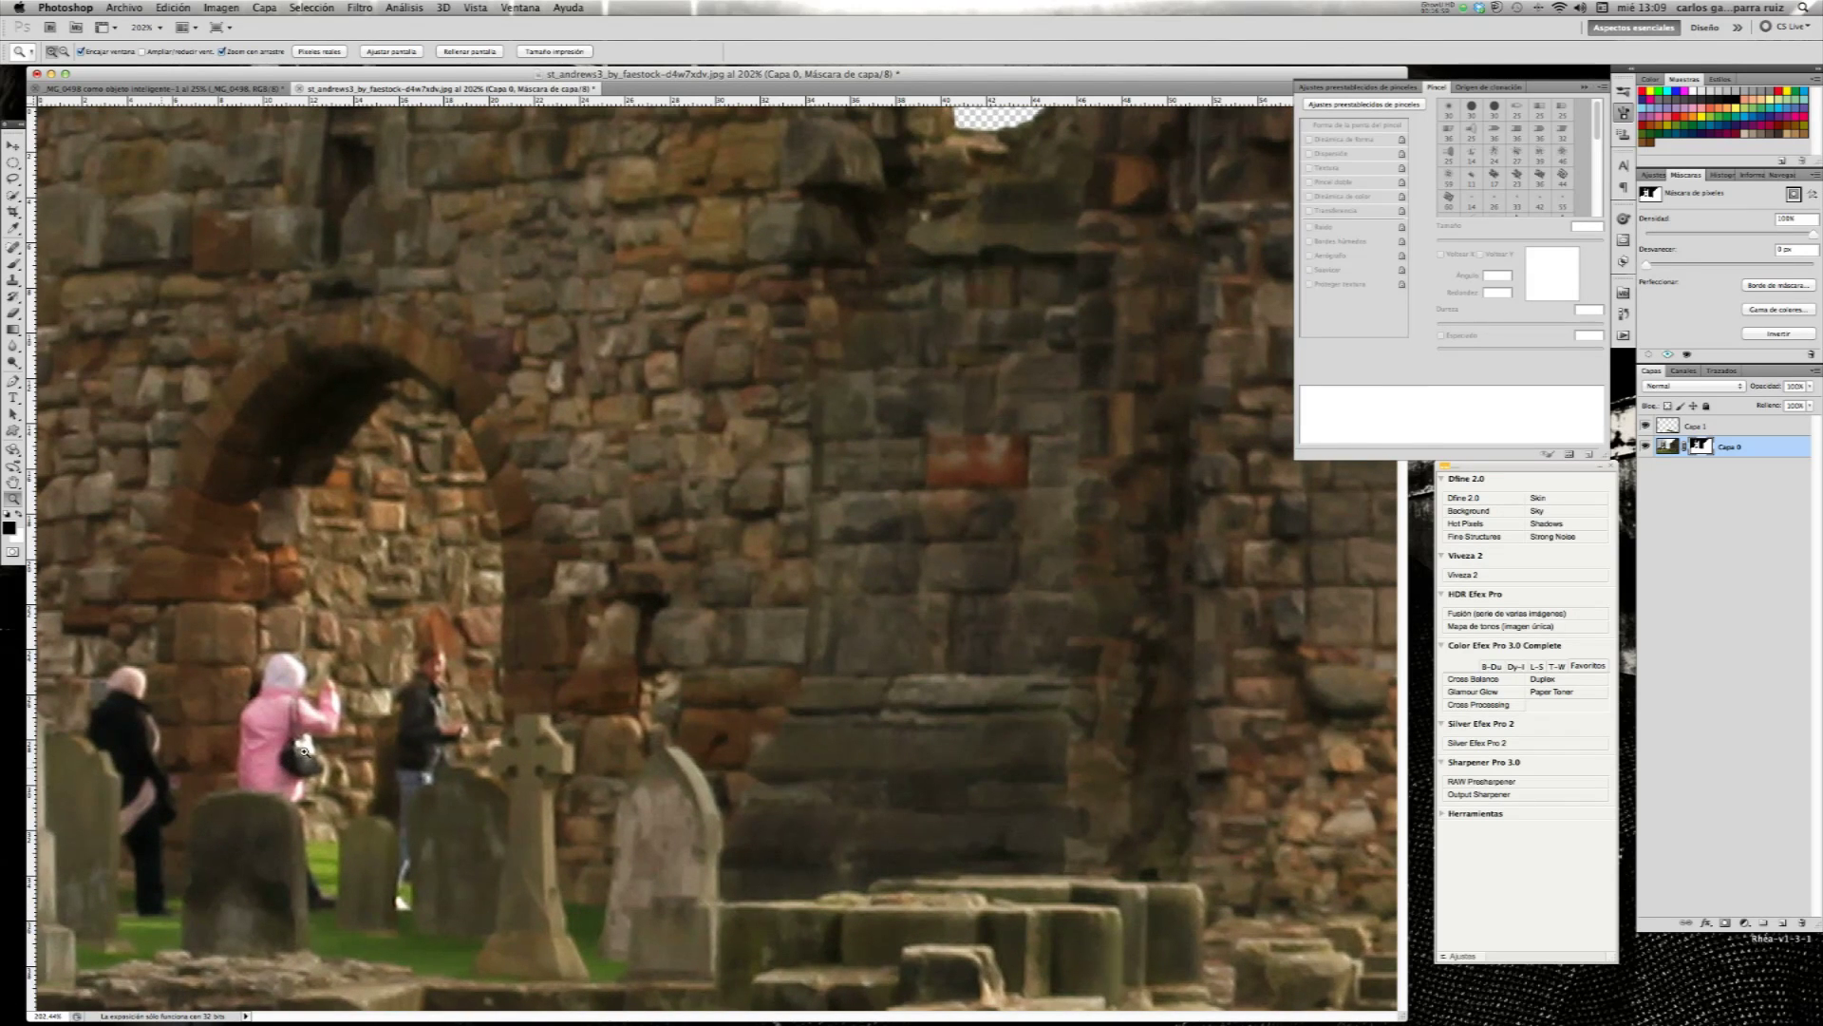
{"action": "left_click", "coordinate": [1776, 174]}
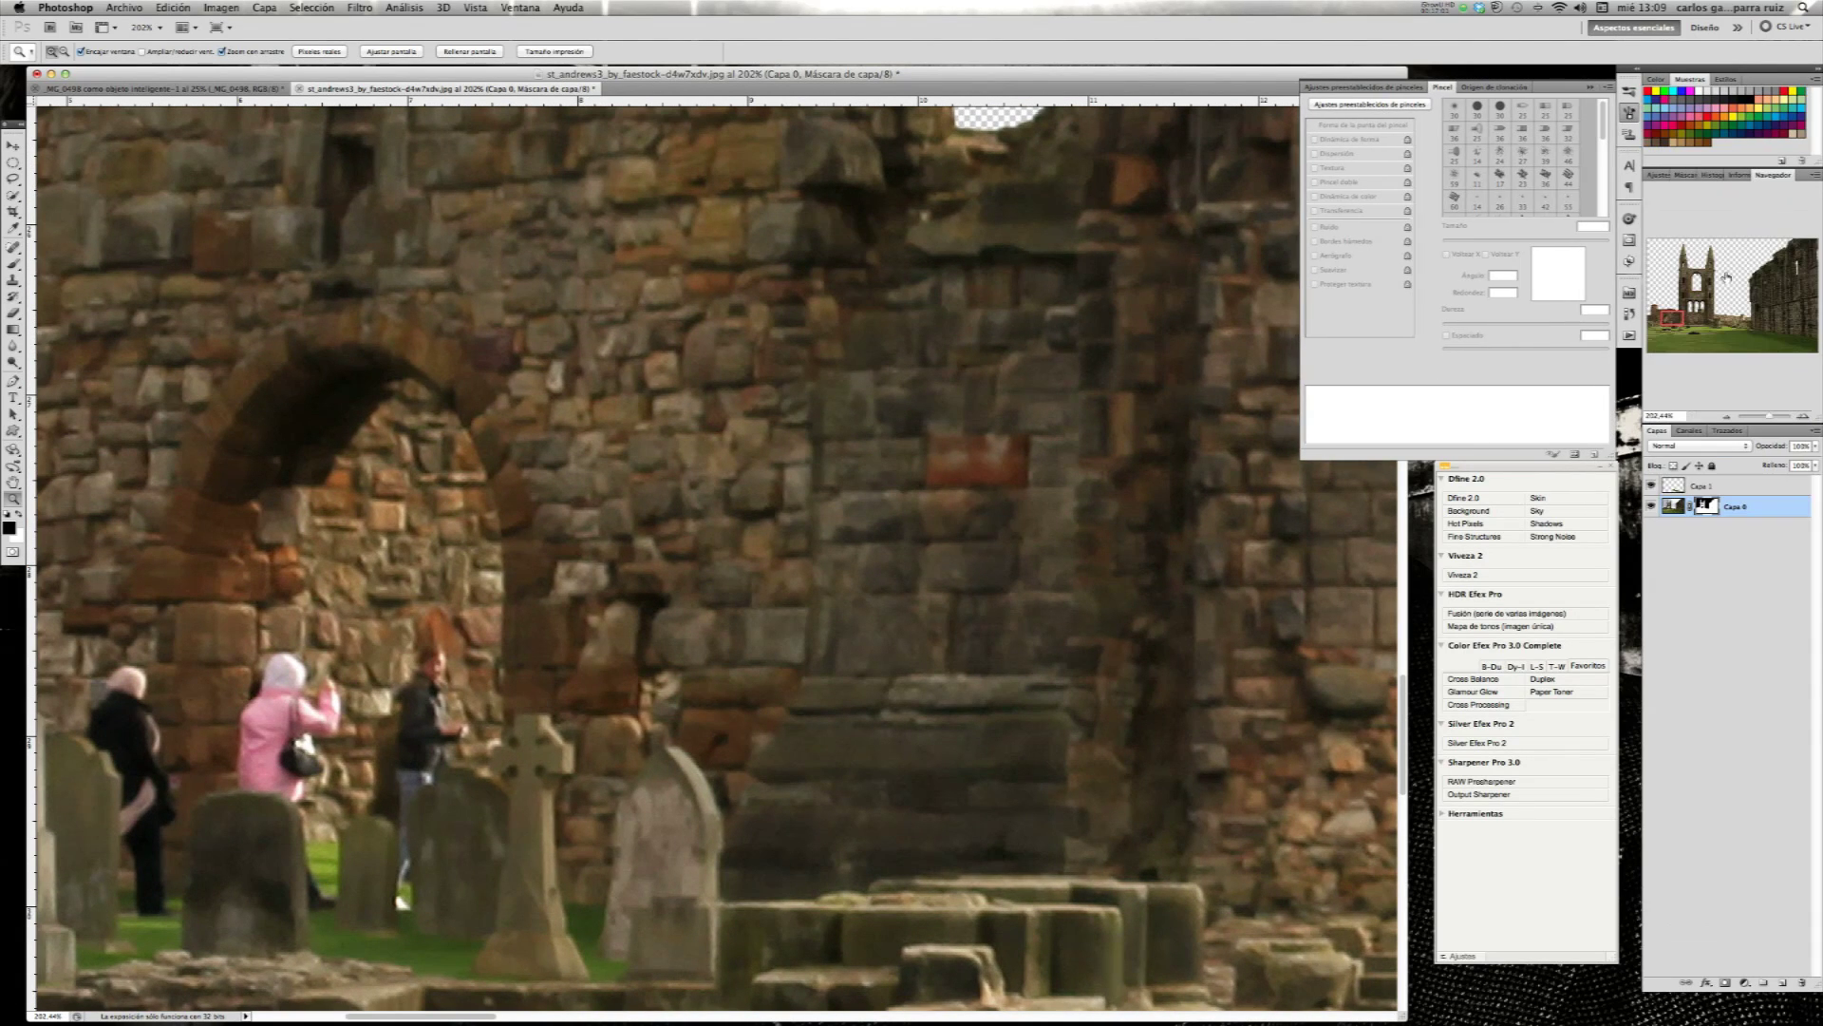
{"action": "left_click", "coordinate": [1672, 314]}
{"action": "left_click_drag", "start_coordinate": [1670, 317], "coordinate": [1666, 320]}
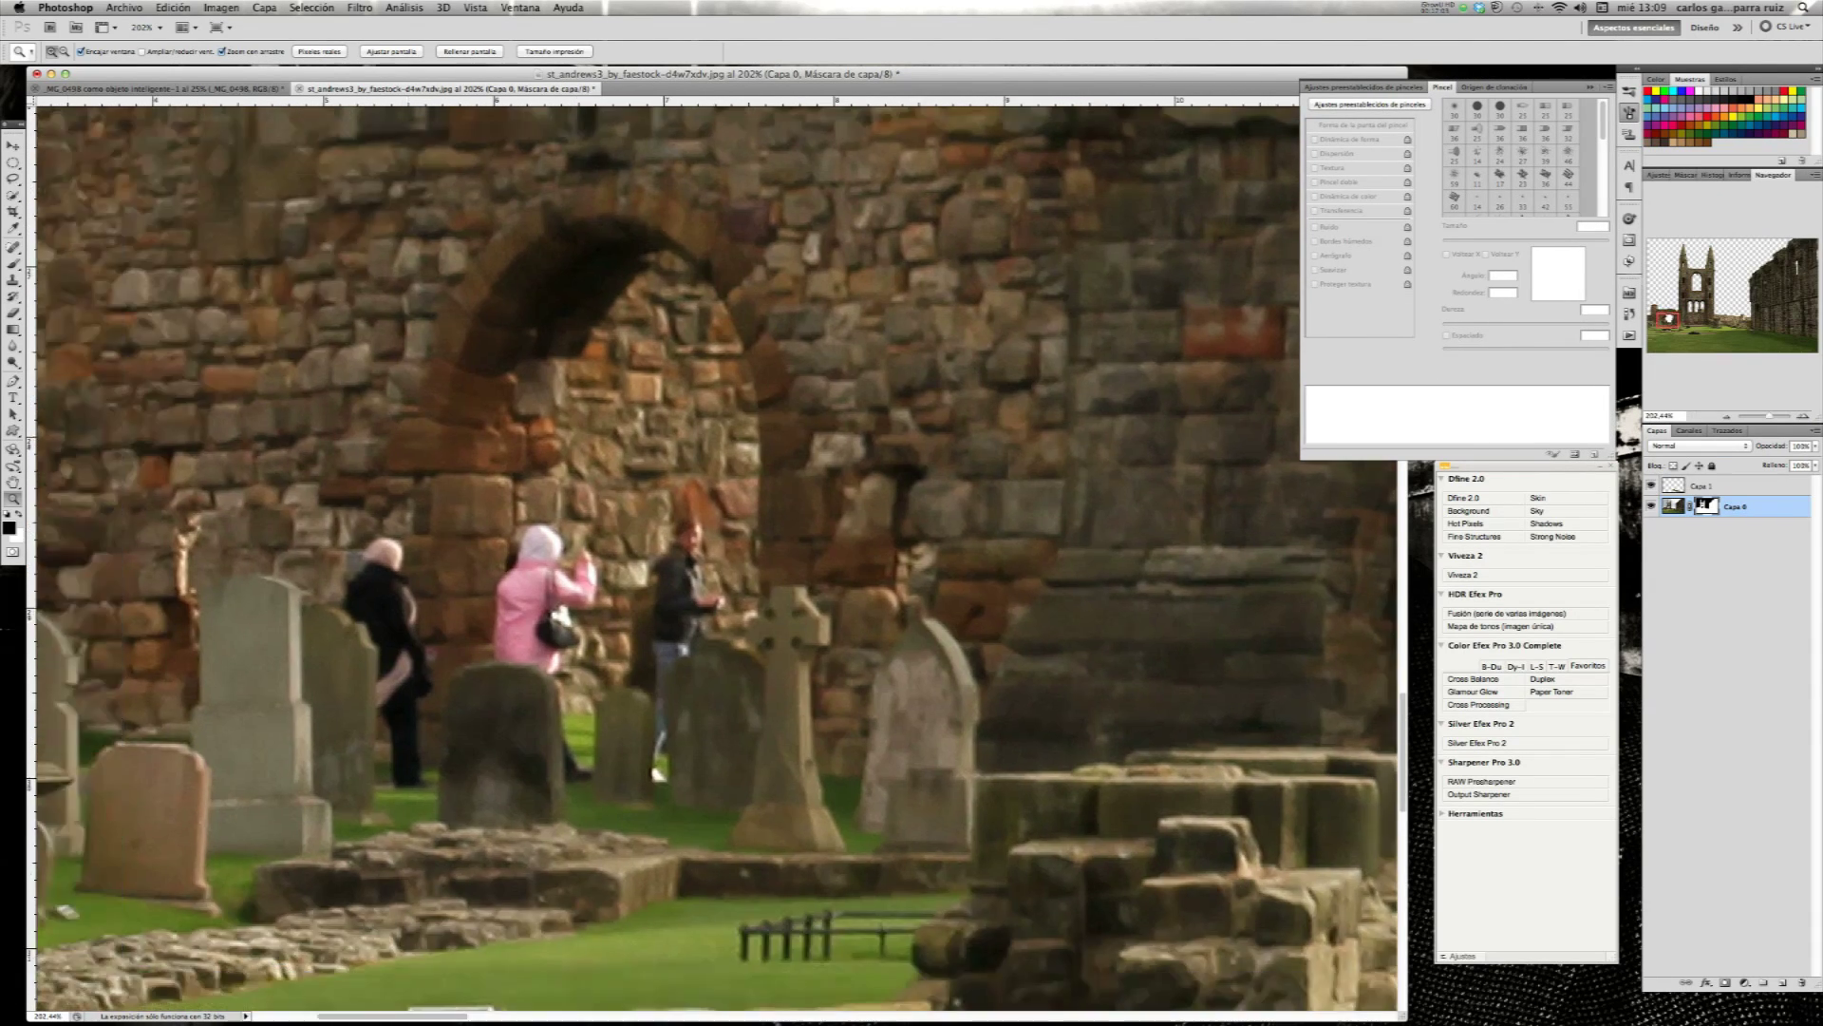
{"action": "left_click", "coordinate": [13, 178]}
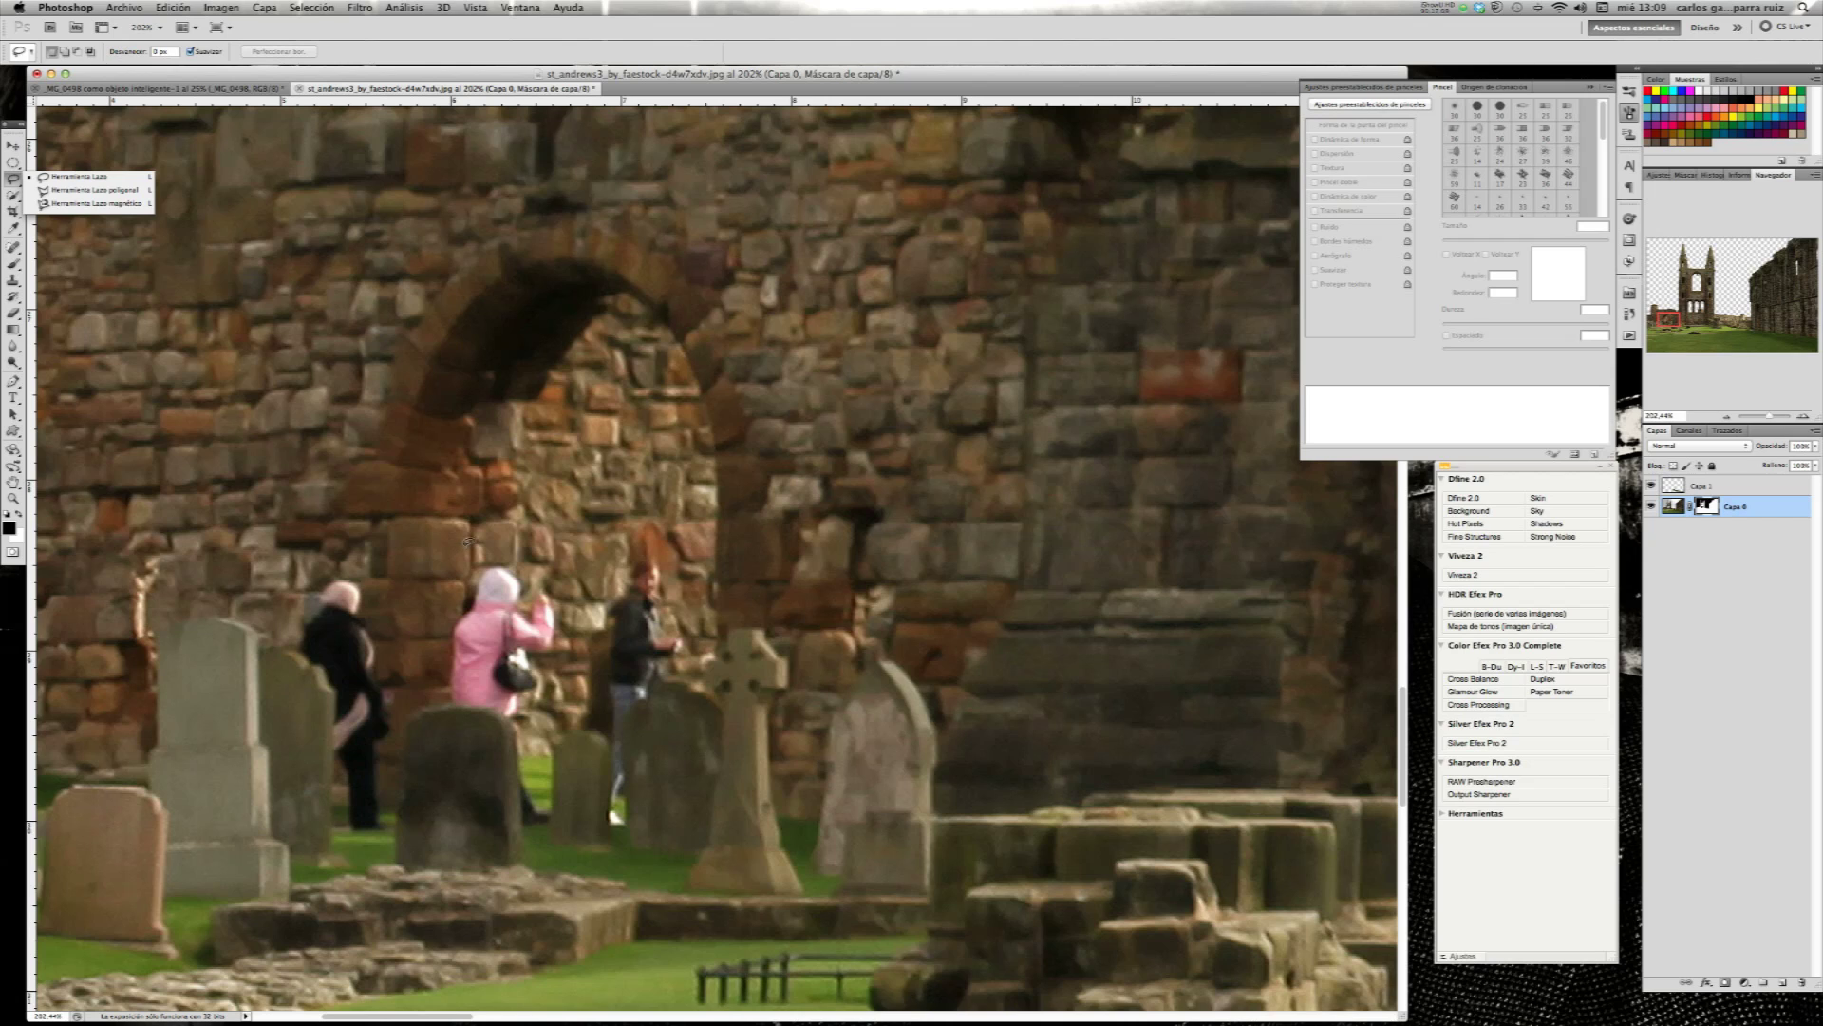
- Draw a loose closed Lasso outline around the woman in the pink coat
{"action": "mouse_move", "coordinate": [467, 527]}
{"action": "left_mouse_down"}
{"action": "mouse_move", "coordinate": [445, 570]}
{"action": "mouse_move", "coordinate": [445, 692]}
{"action": "left_mouse_up"}
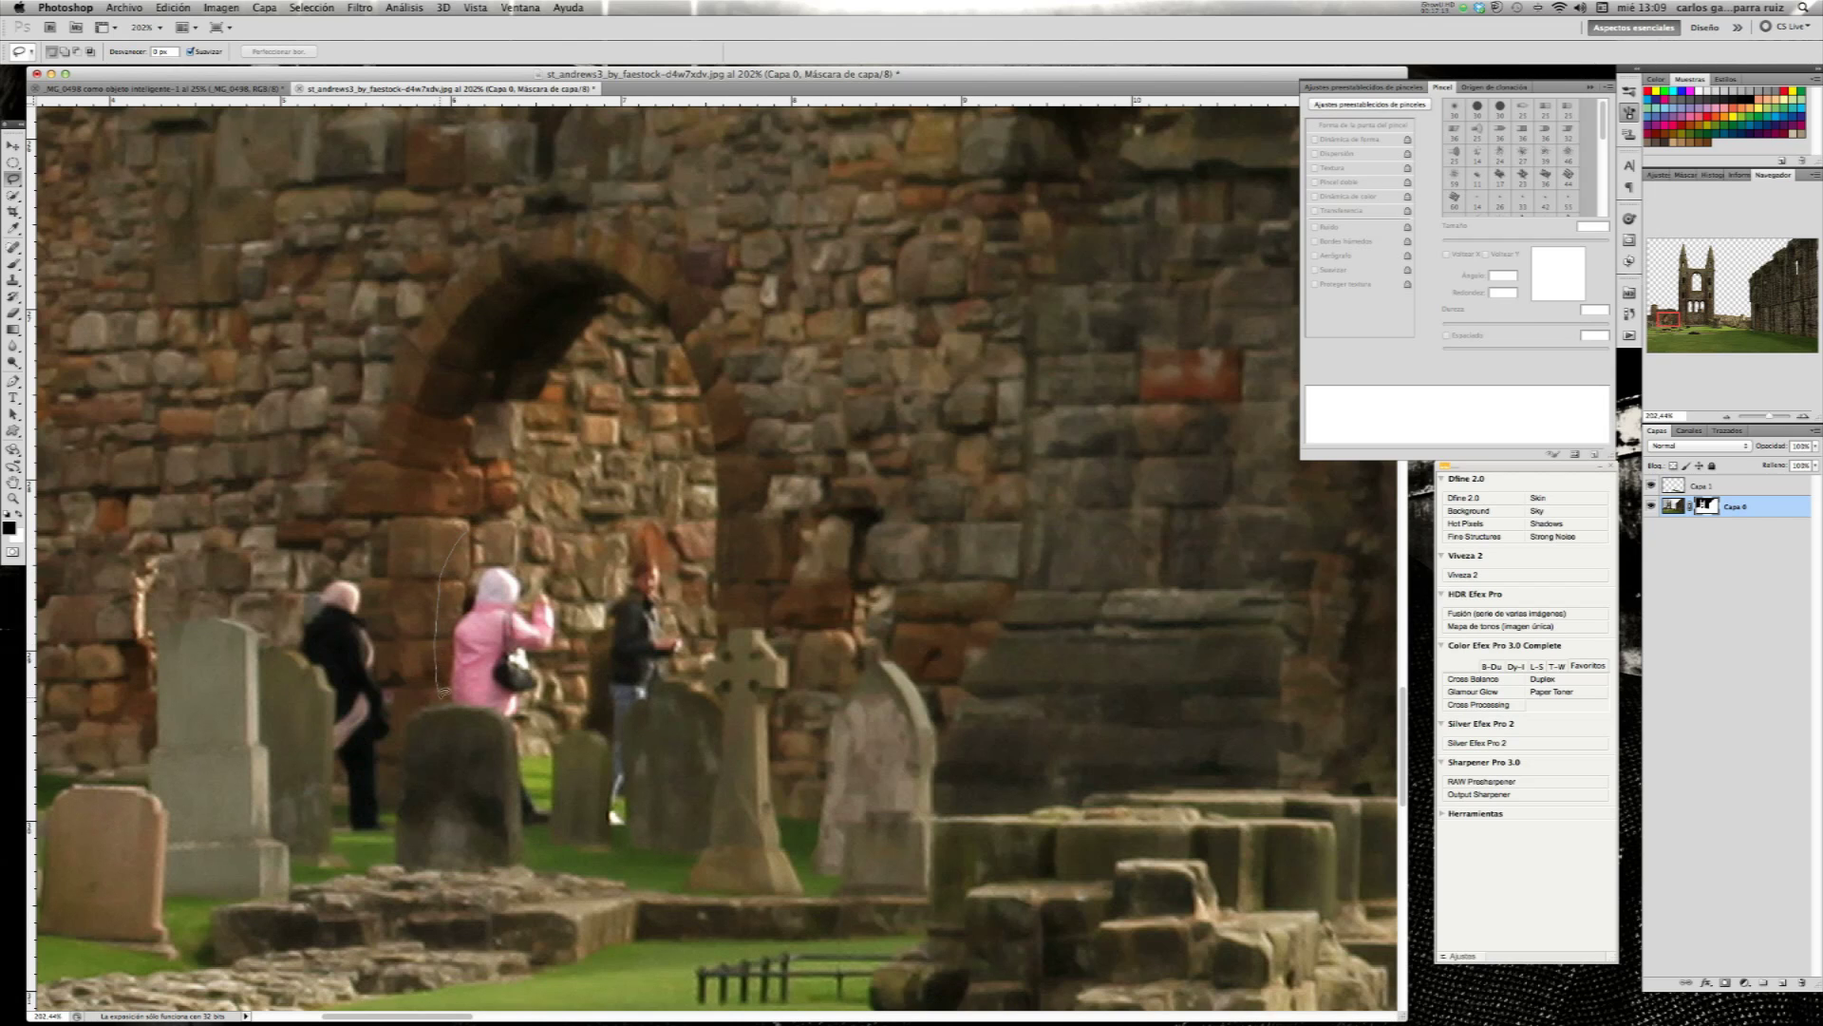
{"action": "left_click_drag", "start_coordinate": [489, 700], "coordinate": [487, 702]}
{"action": "left_click", "coordinate": [494, 532]}
{"action": "left_click_drag", "start_coordinate": [444, 612], "coordinate": [497, 510]}
{"action": "left_click_drag", "start_coordinate": [435, 605], "coordinate": [441, 700]}
{"action": "left_click_drag", "start_coordinate": [577, 673], "coordinate": [582, 629]}
{"action": "left_click_drag", "start_coordinate": [543, 500], "coordinate": [531, 507]}
{"action": "left_click", "coordinate": [15, 248]}
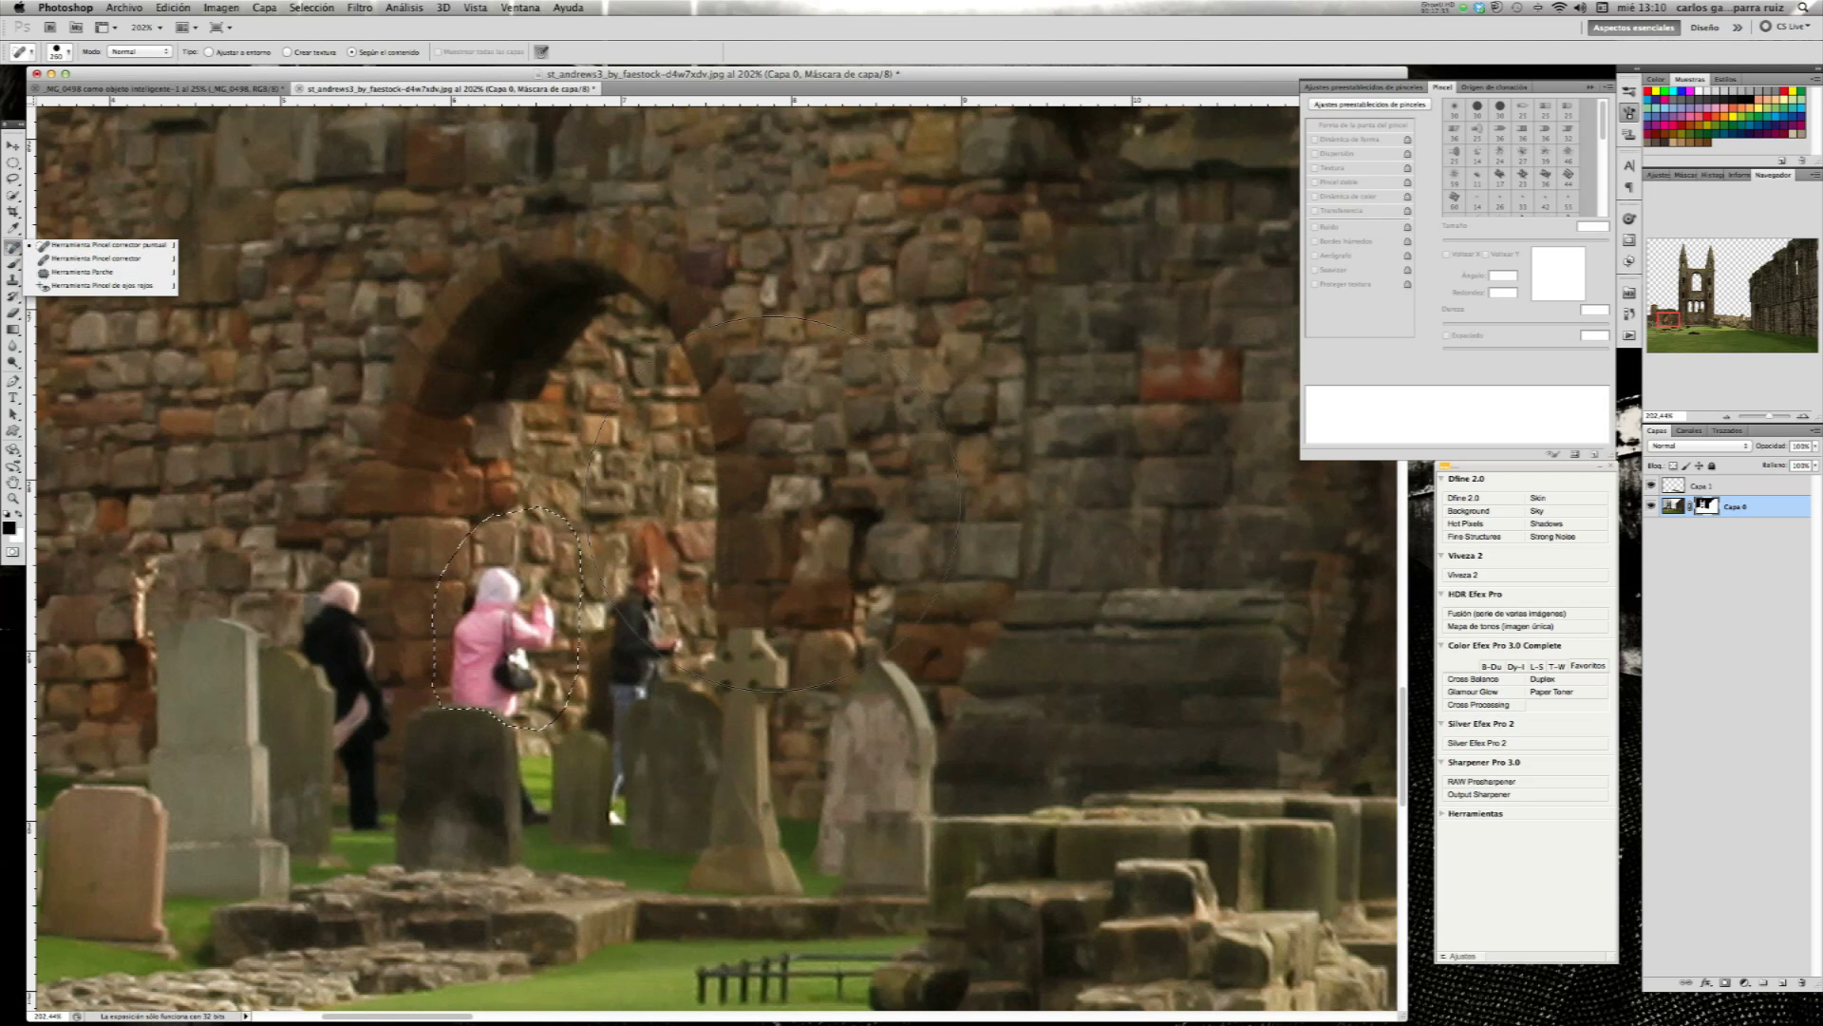
- Set the healing brush to 11 px and make Capa 1 the active layer
{"action": "left_click", "coordinate": [66, 52]}
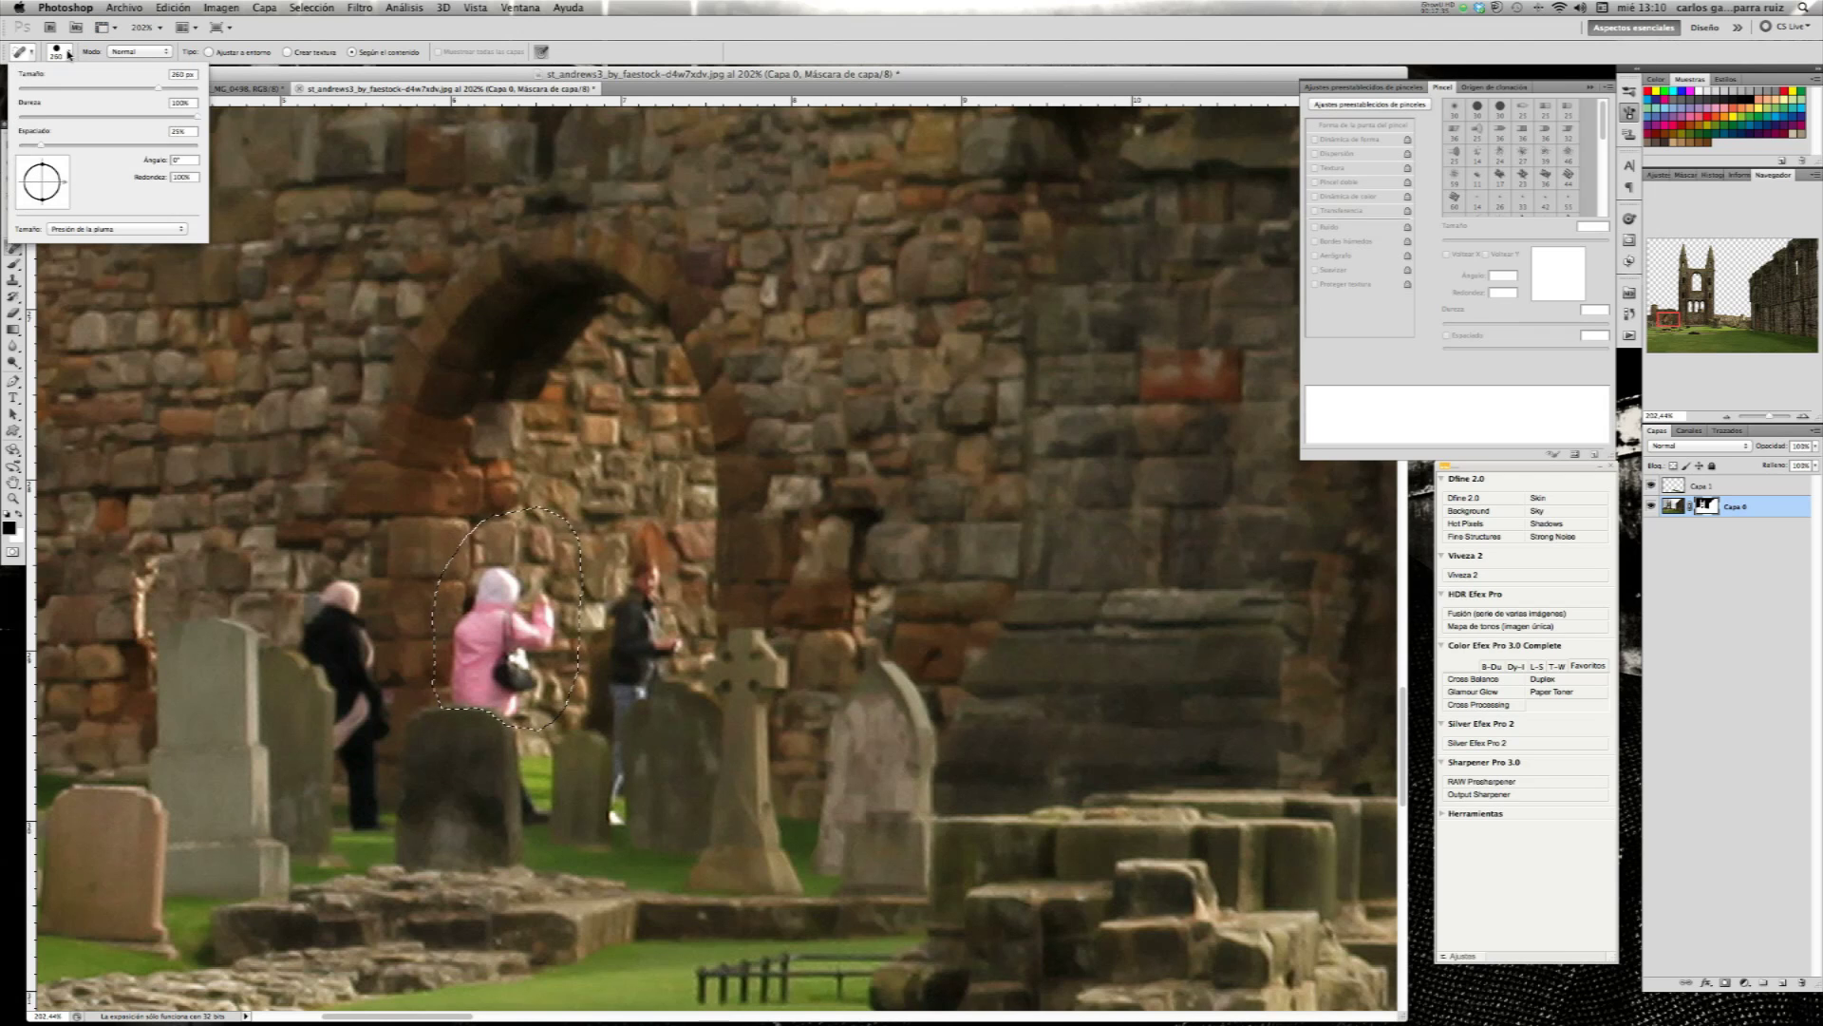
{"action": "left_click_drag", "start_coordinate": [29, 90], "coordinate": [25, 90]}
{"action": "key", "text": "Return"}
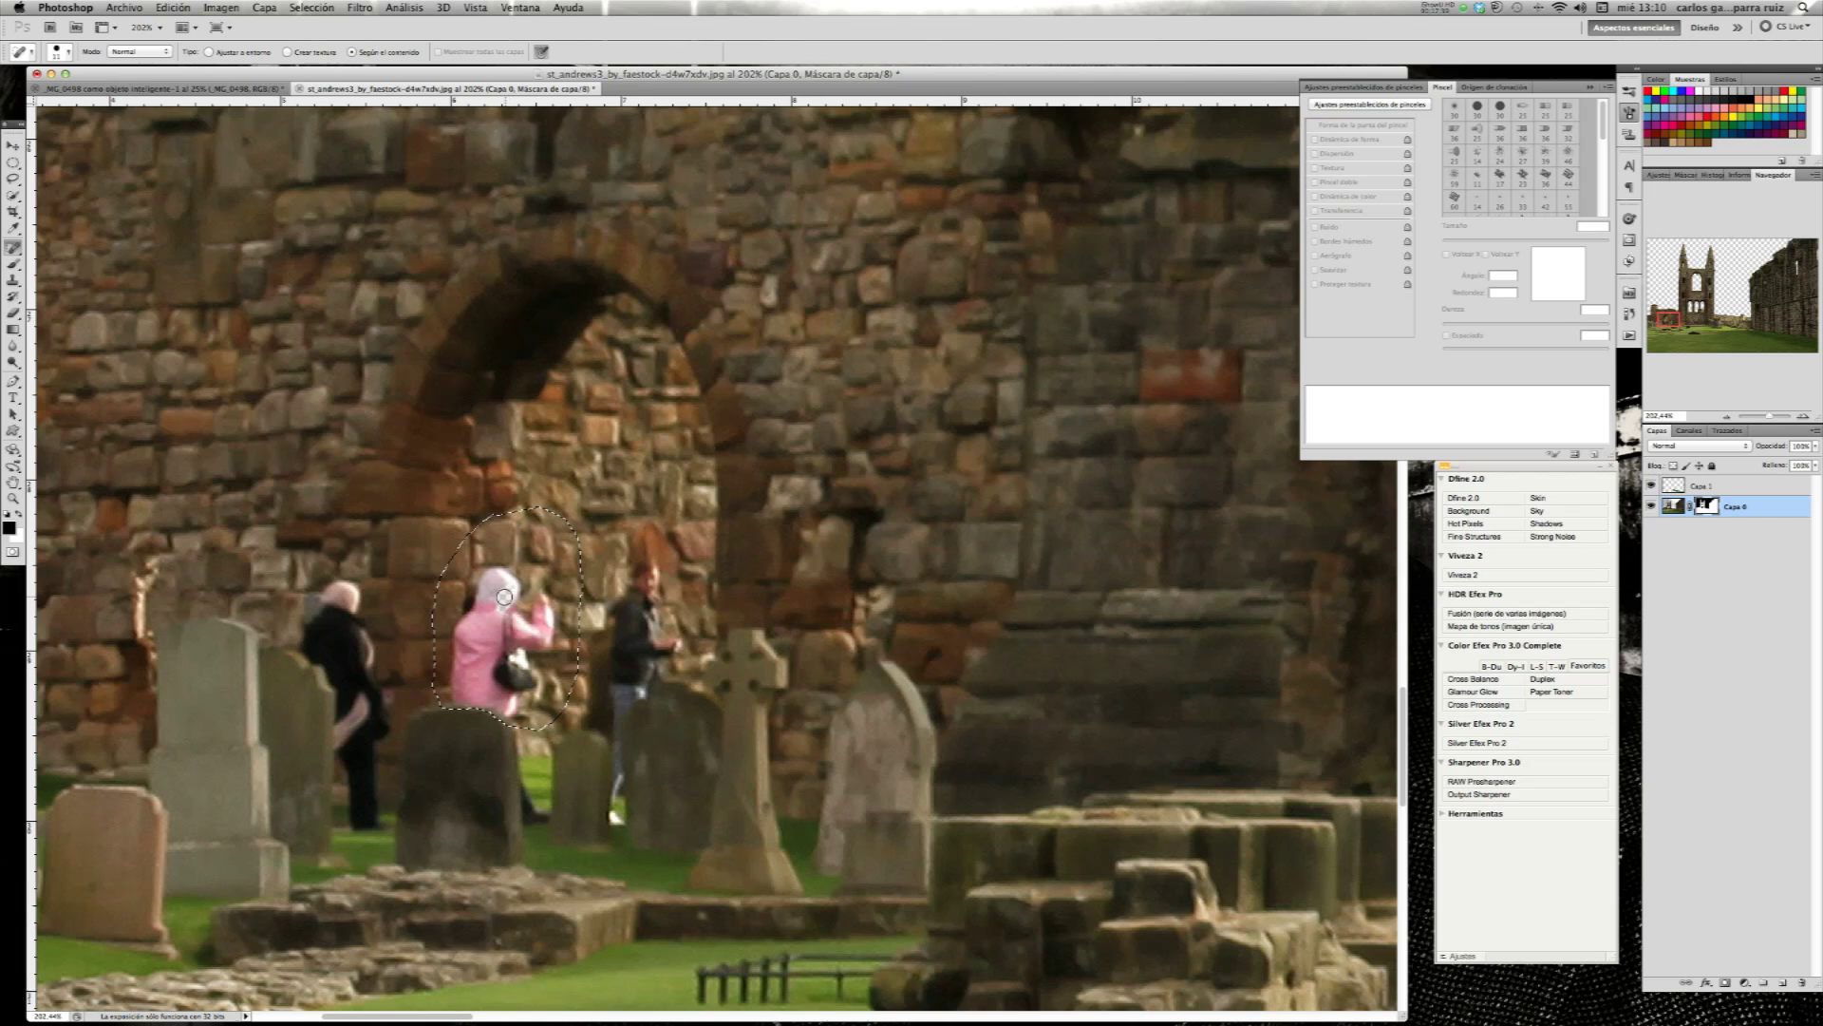
{"action": "key", "text": "shift+F5"}
{"action": "left_click", "coordinate": [1721, 487]}
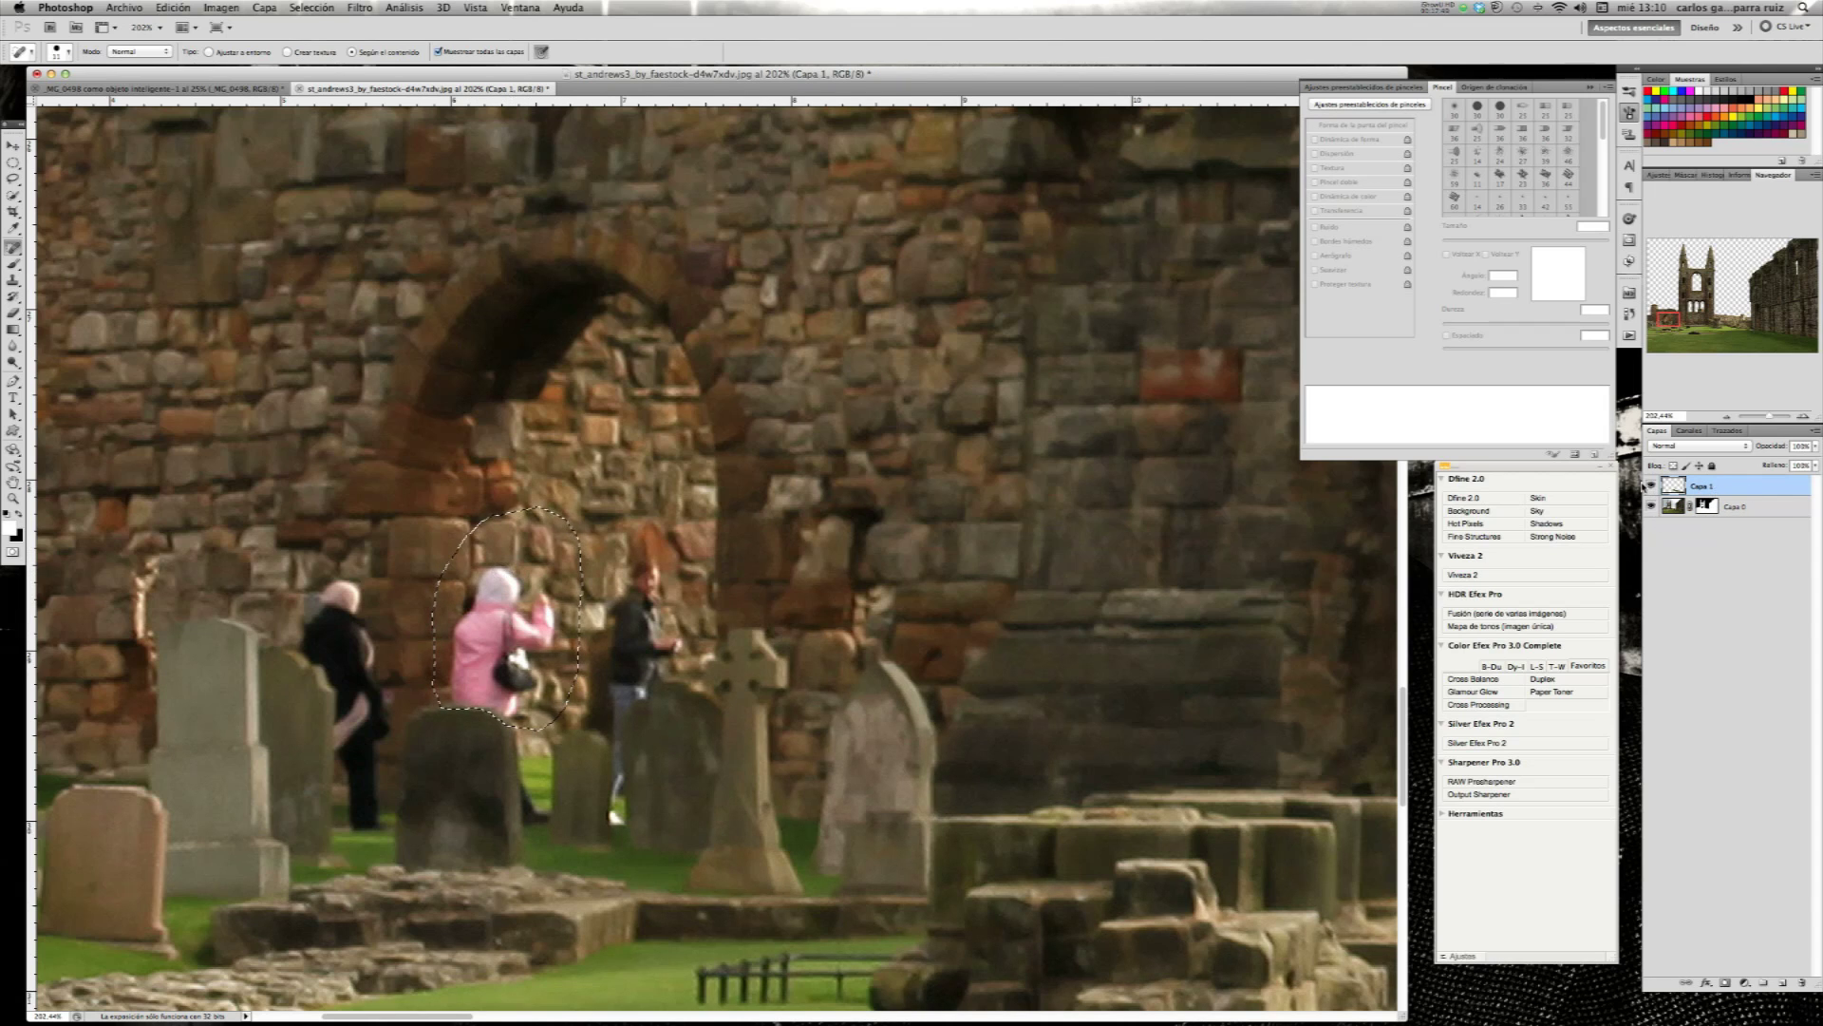
- Heal away the pink-coated woman's hood, arm and body, then deselect
{"action": "mouse_move", "coordinate": [525, 589]}
{"action": "left_mouse_down"}
{"action": "mouse_move", "coordinate": [506, 574]}
{"action": "mouse_move", "coordinate": [458, 632]}
{"action": "left_mouse_up"}
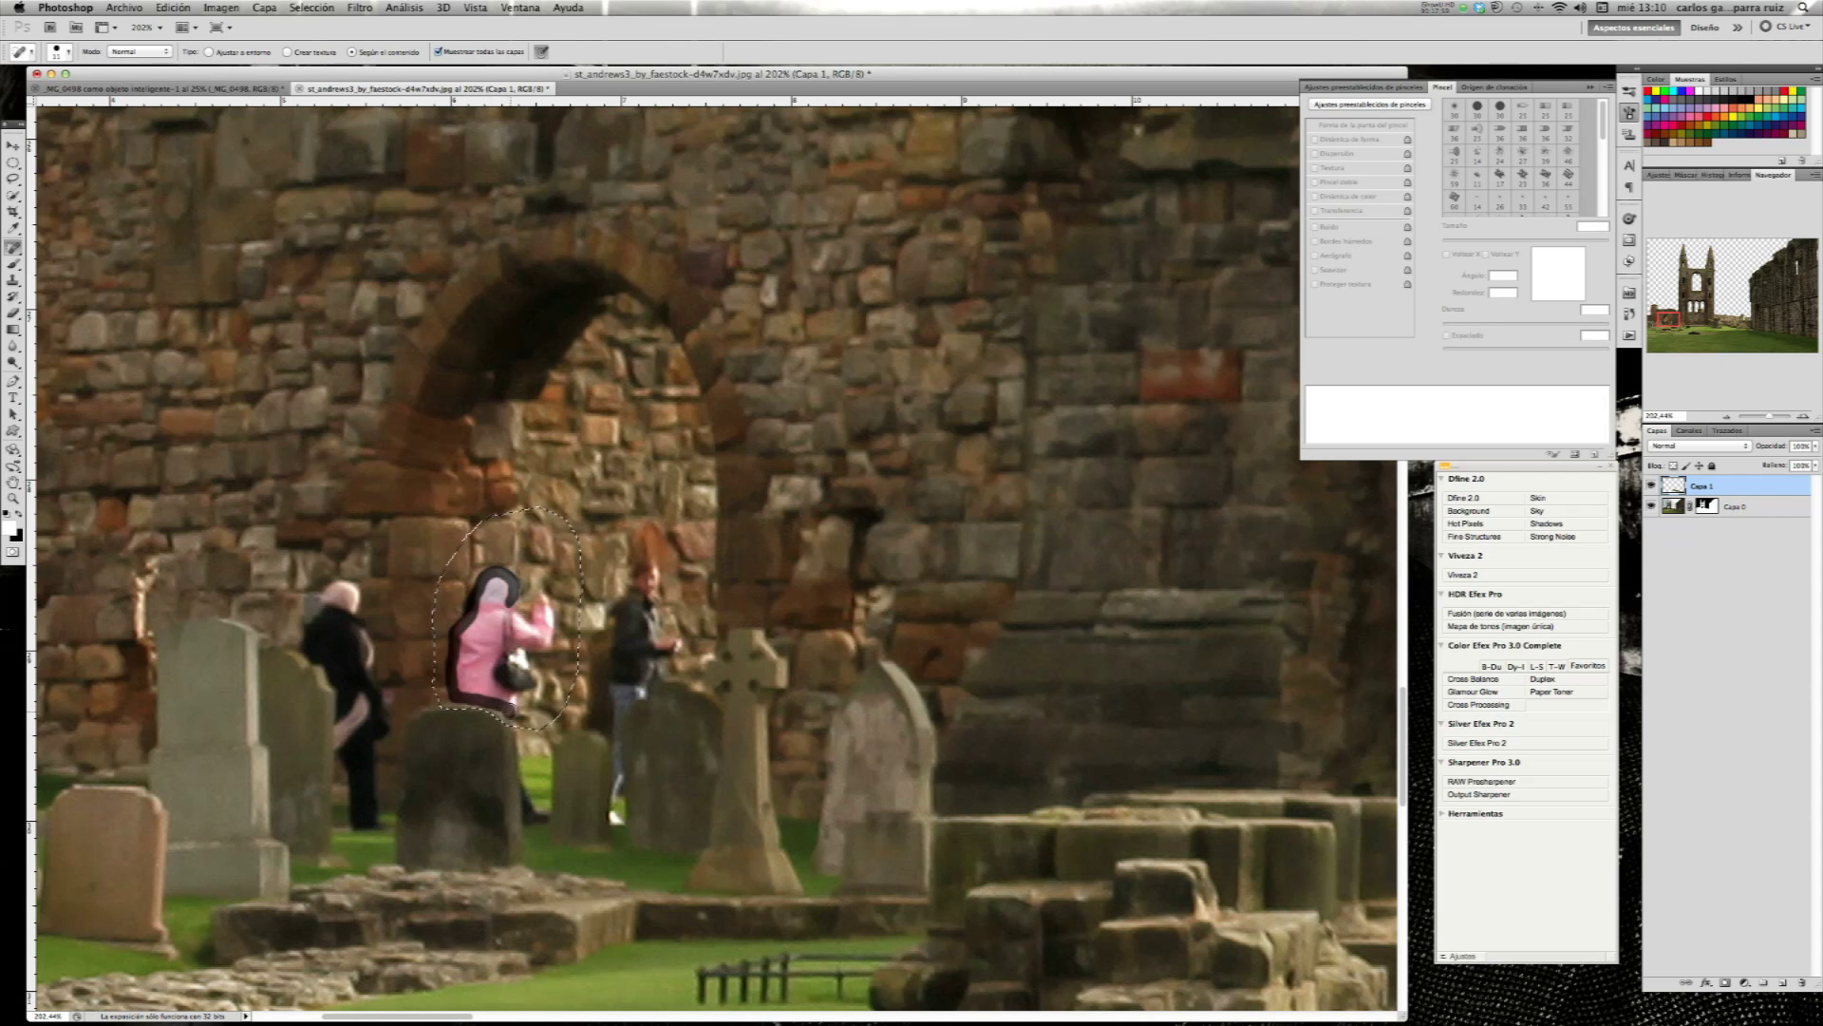
{"action": "mouse_move", "coordinate": [521, 630]}
{"action": "left_mouse_down"}
{"action": "mouse_move", "coordinate": [541, 591]}
{"action": "mouse_move", "coordinate": [465, 669]}
{"action": "left_mouse_up"}
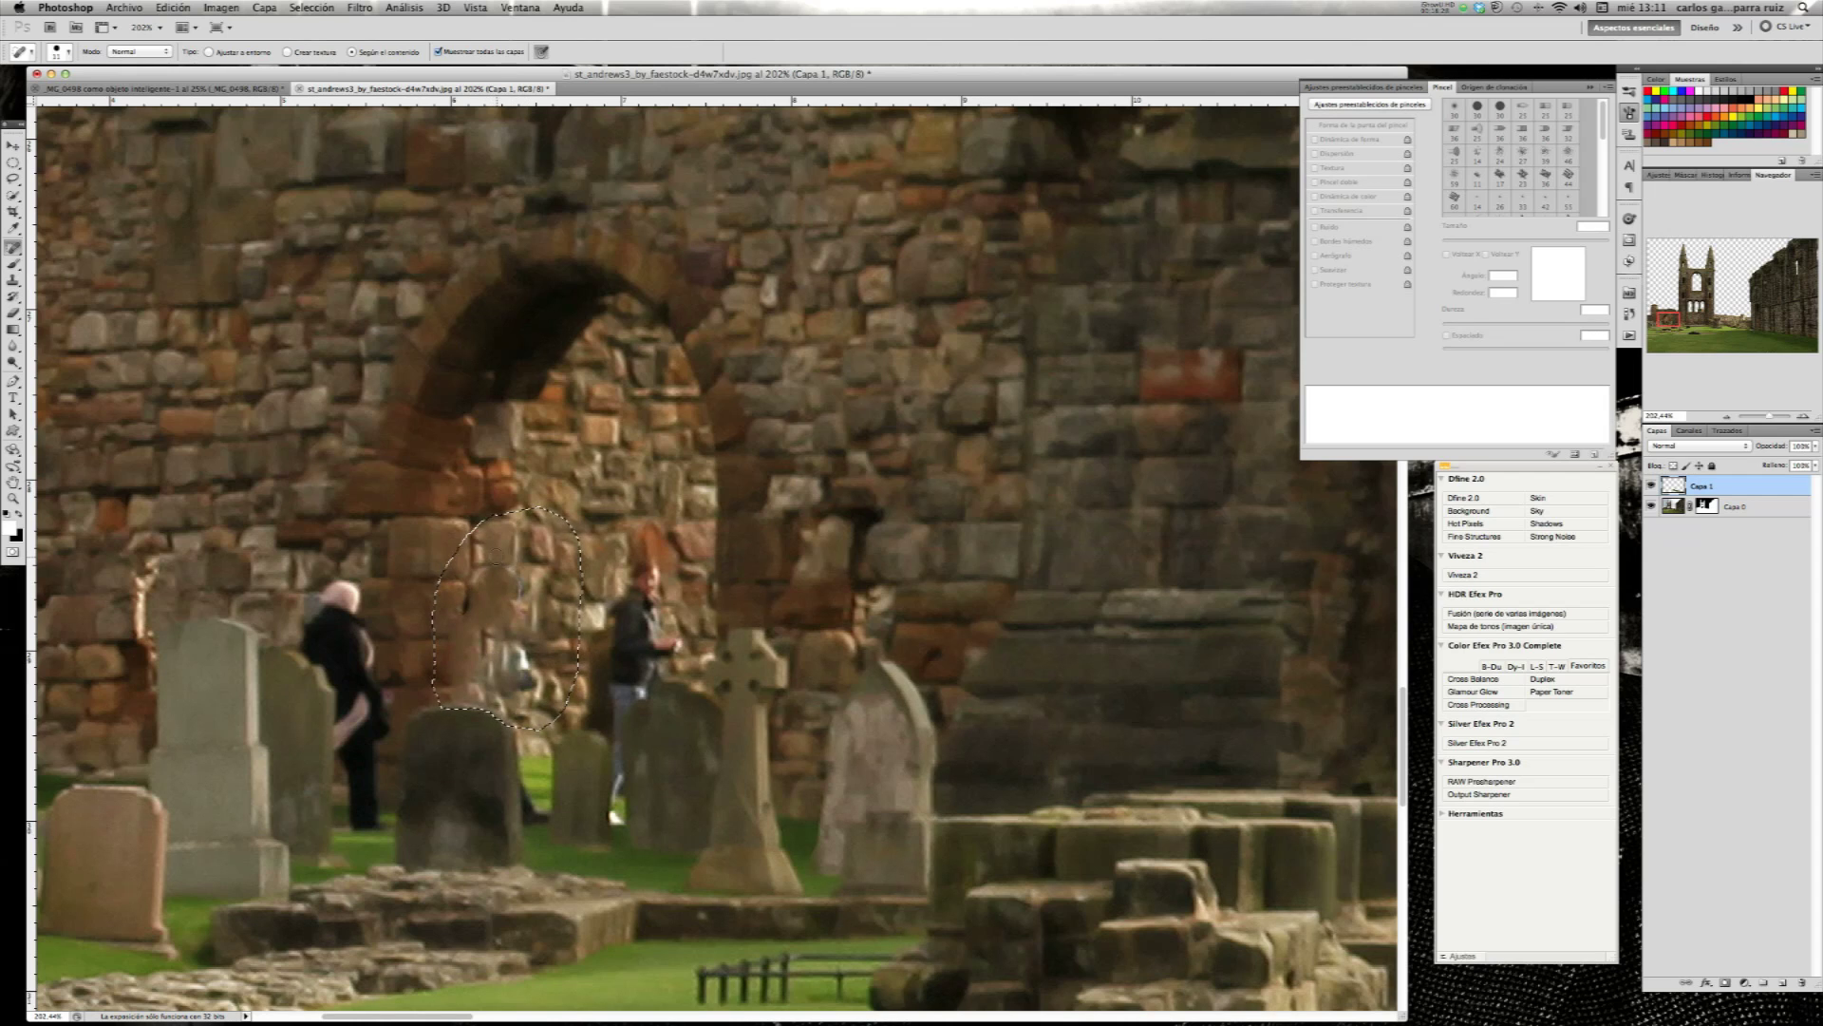
{"action": "left_click_drag", "start_coordinate": [503, 568], "coordinate": [465, 617]}
{"action": "left_click_drag", "start_coordinate": [492, 564], "coordinate": [452, 645]}
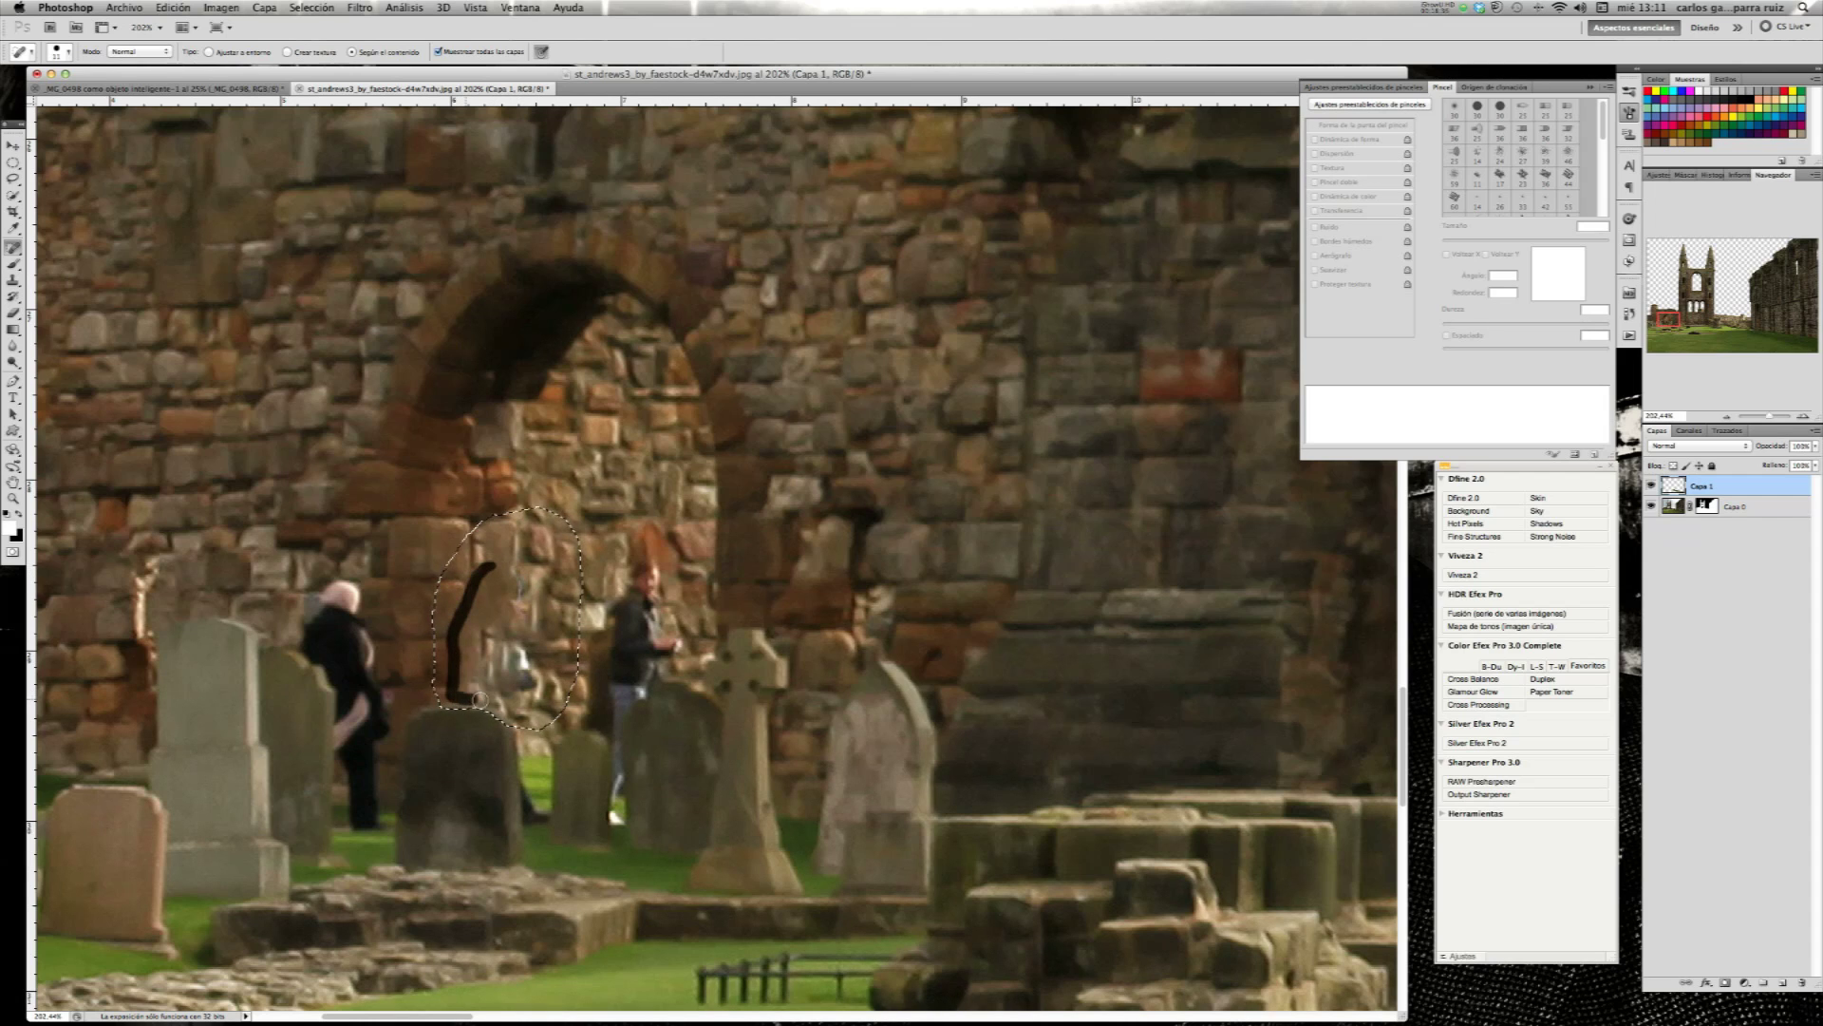
{"action": "left_click_drag", "start_coordinate": [513, 702], "coordinate": [515, 537]}
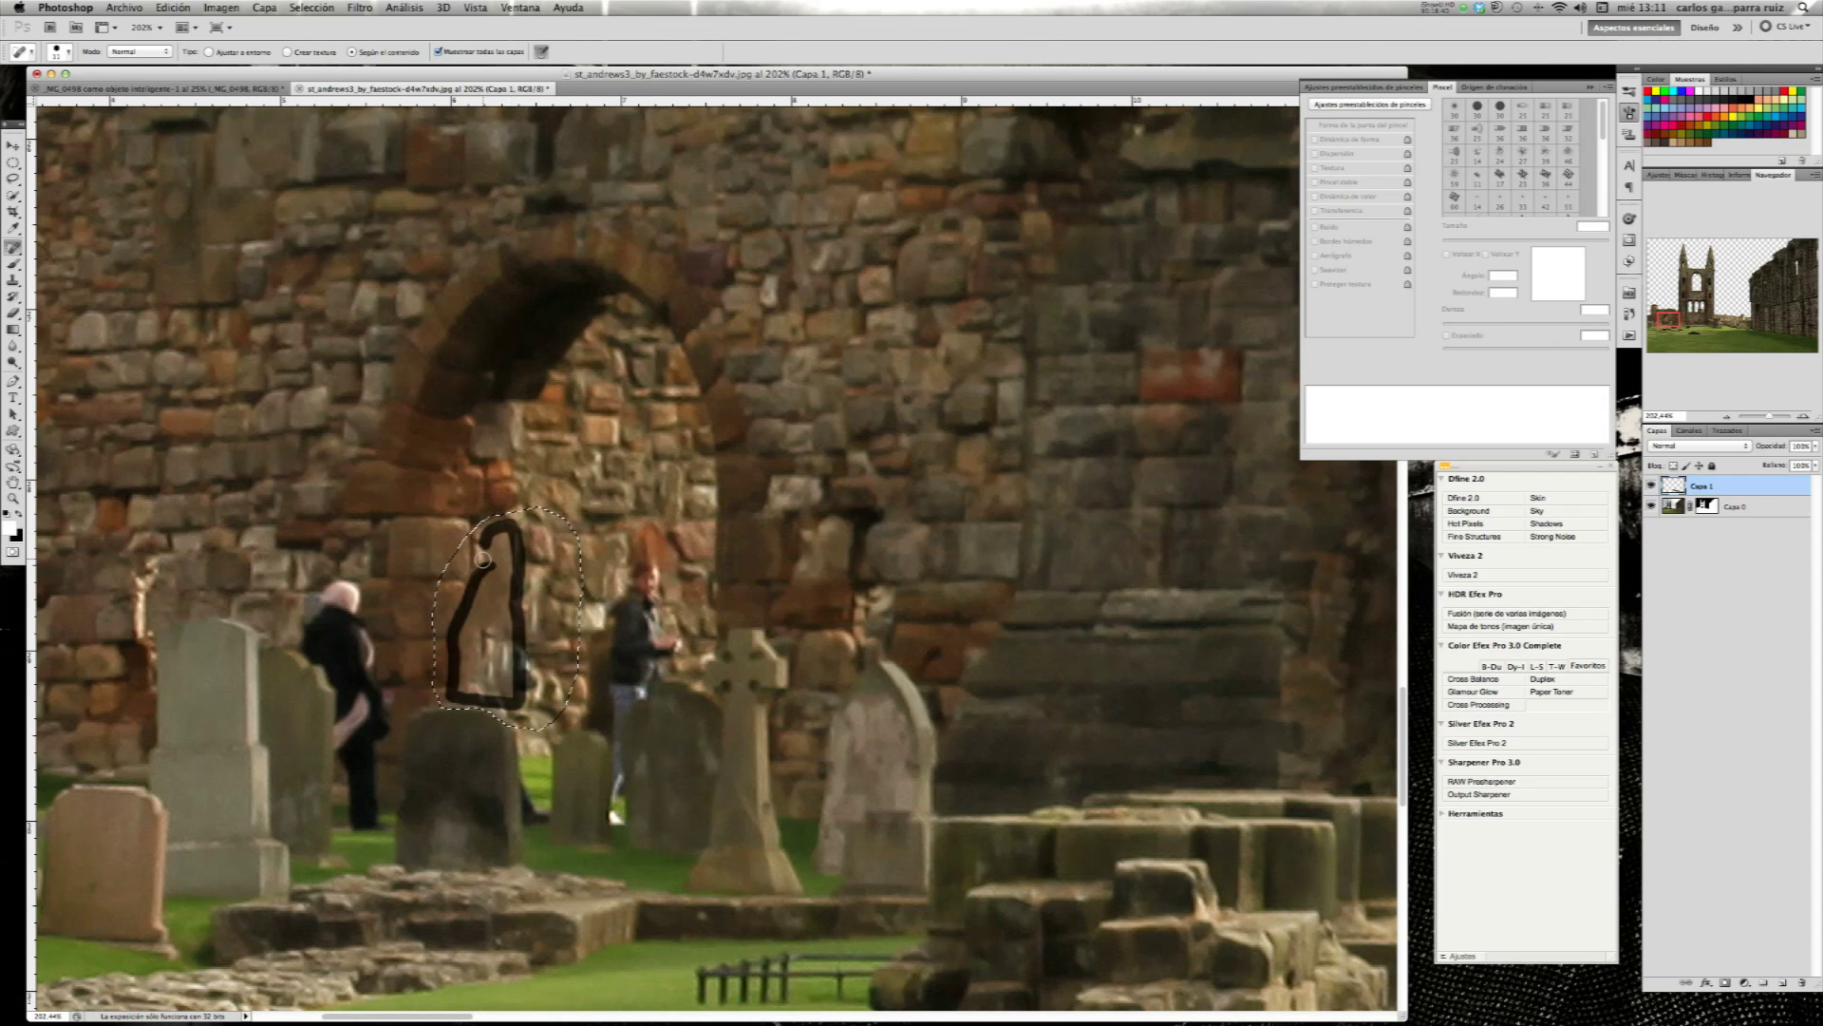
{"action": "mouse_move", "coordinate": [500, 542]}
{"action": "left_mouse_down"}
{"action": "mouse_move", "coordinate": [464, 683]}
{"action": "mouse_move", "coordinate": [508, 655]}
{"action": "mouse_move", "coordinate": [508, 560]}
{"action": "mouse_move", "coordinate": [500, 616]}
{"action": "left_mouse_up"}
{"action": "left_click_drag", "start_coordinate": [491, 636], "coordinate": [509, 687]}
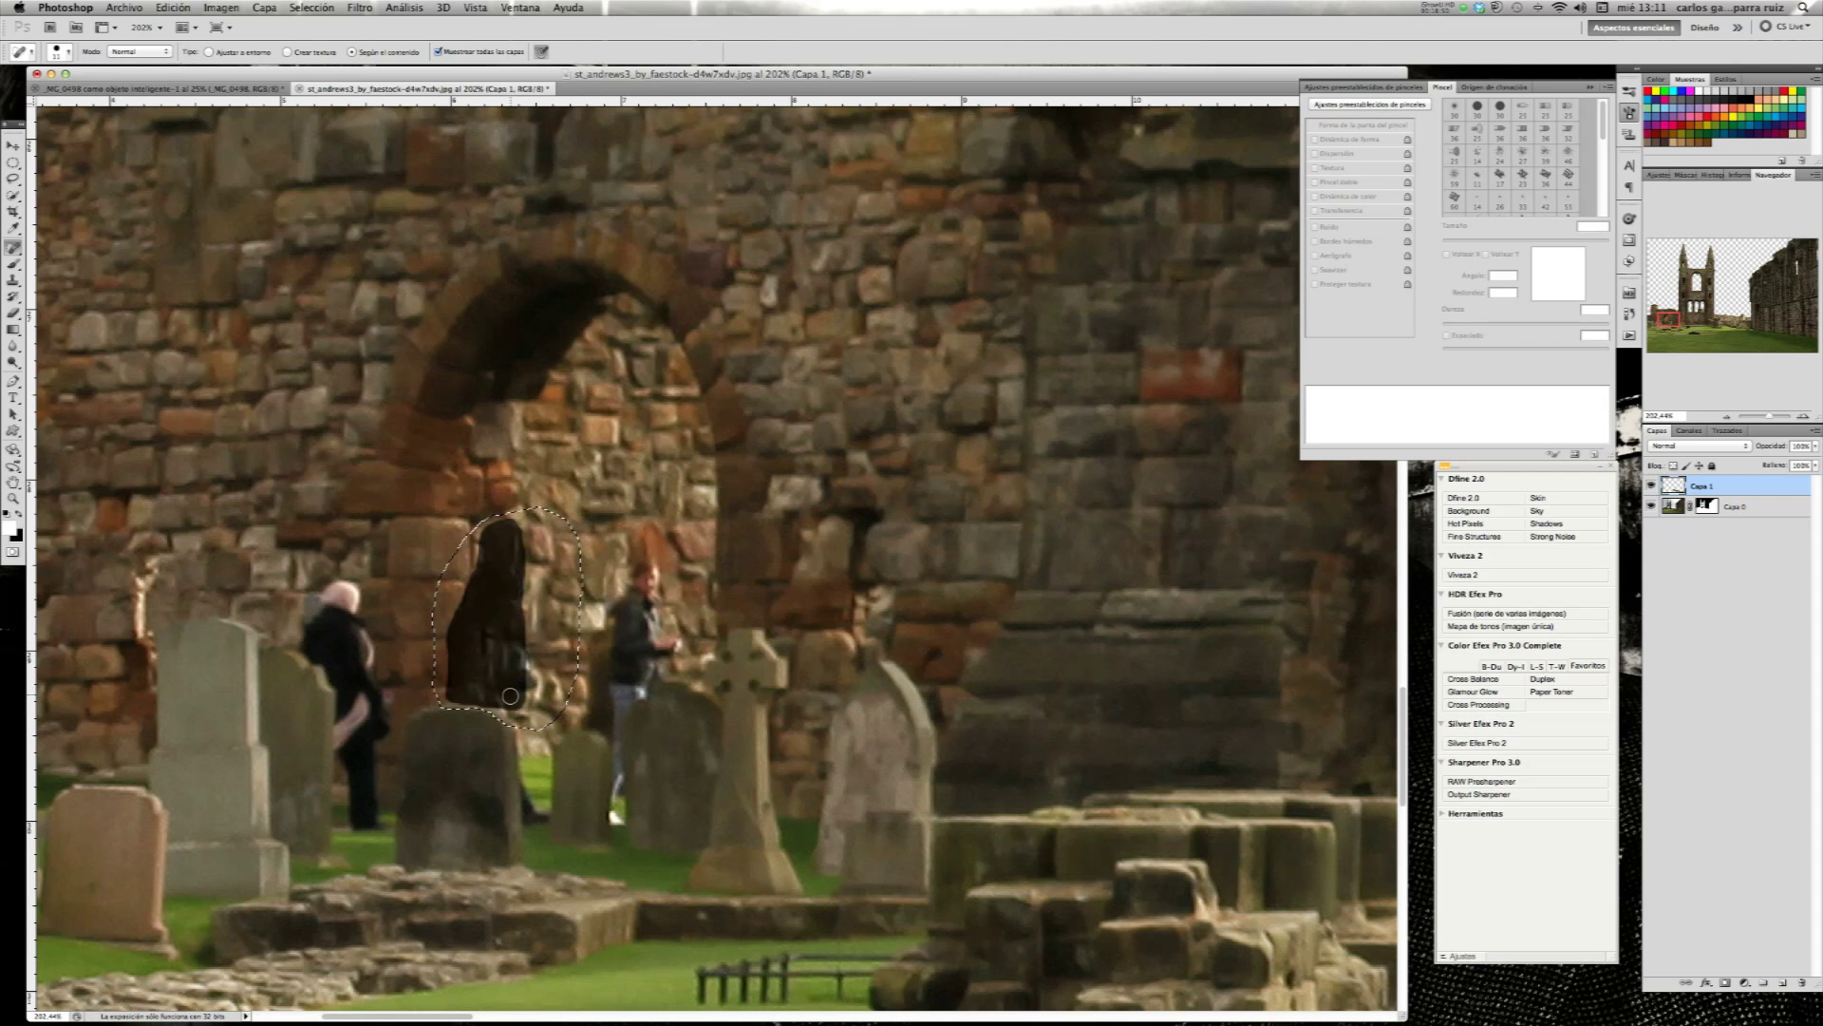
{"action": "left_click_drag", "start_coordinate": [504, 673], "coordinate": [507, 675]}
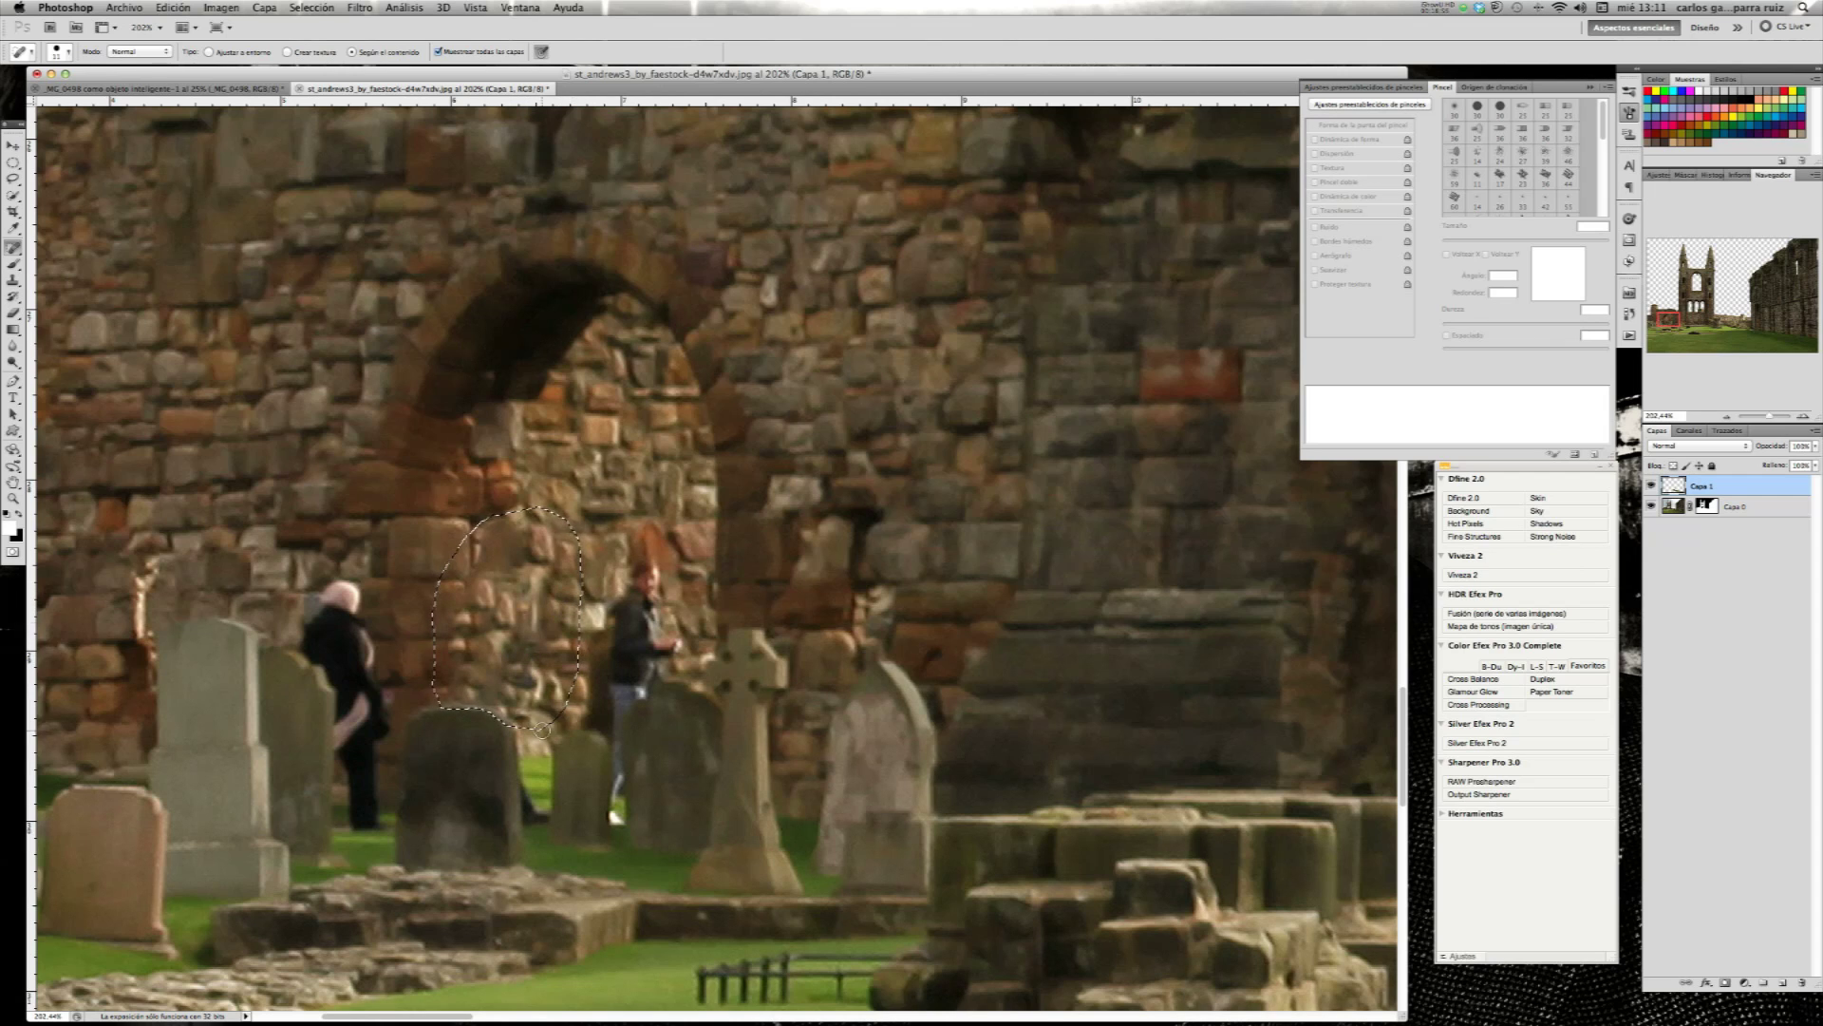
{"action": "key", "text": "ctrl+d"}
- Clone stone texture with a 26 px Clone Stamp over the patched wall
{"action": "left_click", "coordinate": [13, 280]}
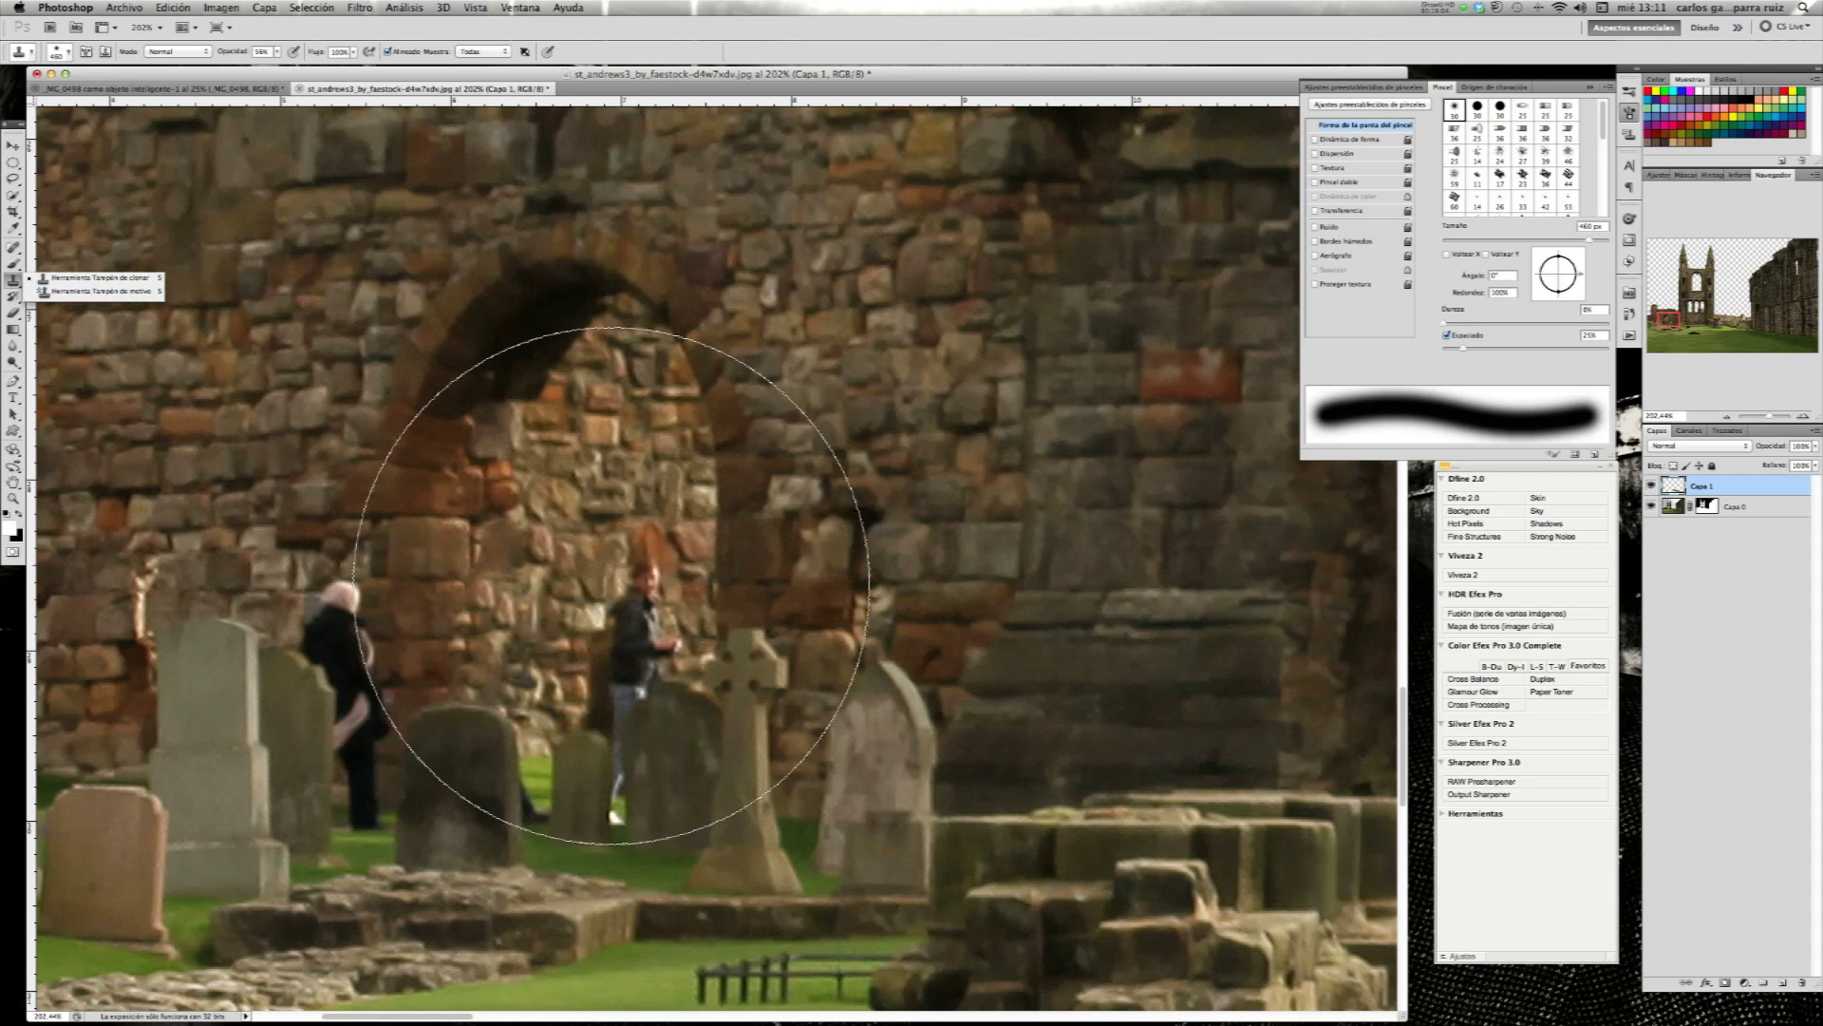
{"action": "key", "text": "bracketleft"}
{"action": "key", "text": "bracketleft"}
{"action": "key", "text": "bracketleft"}
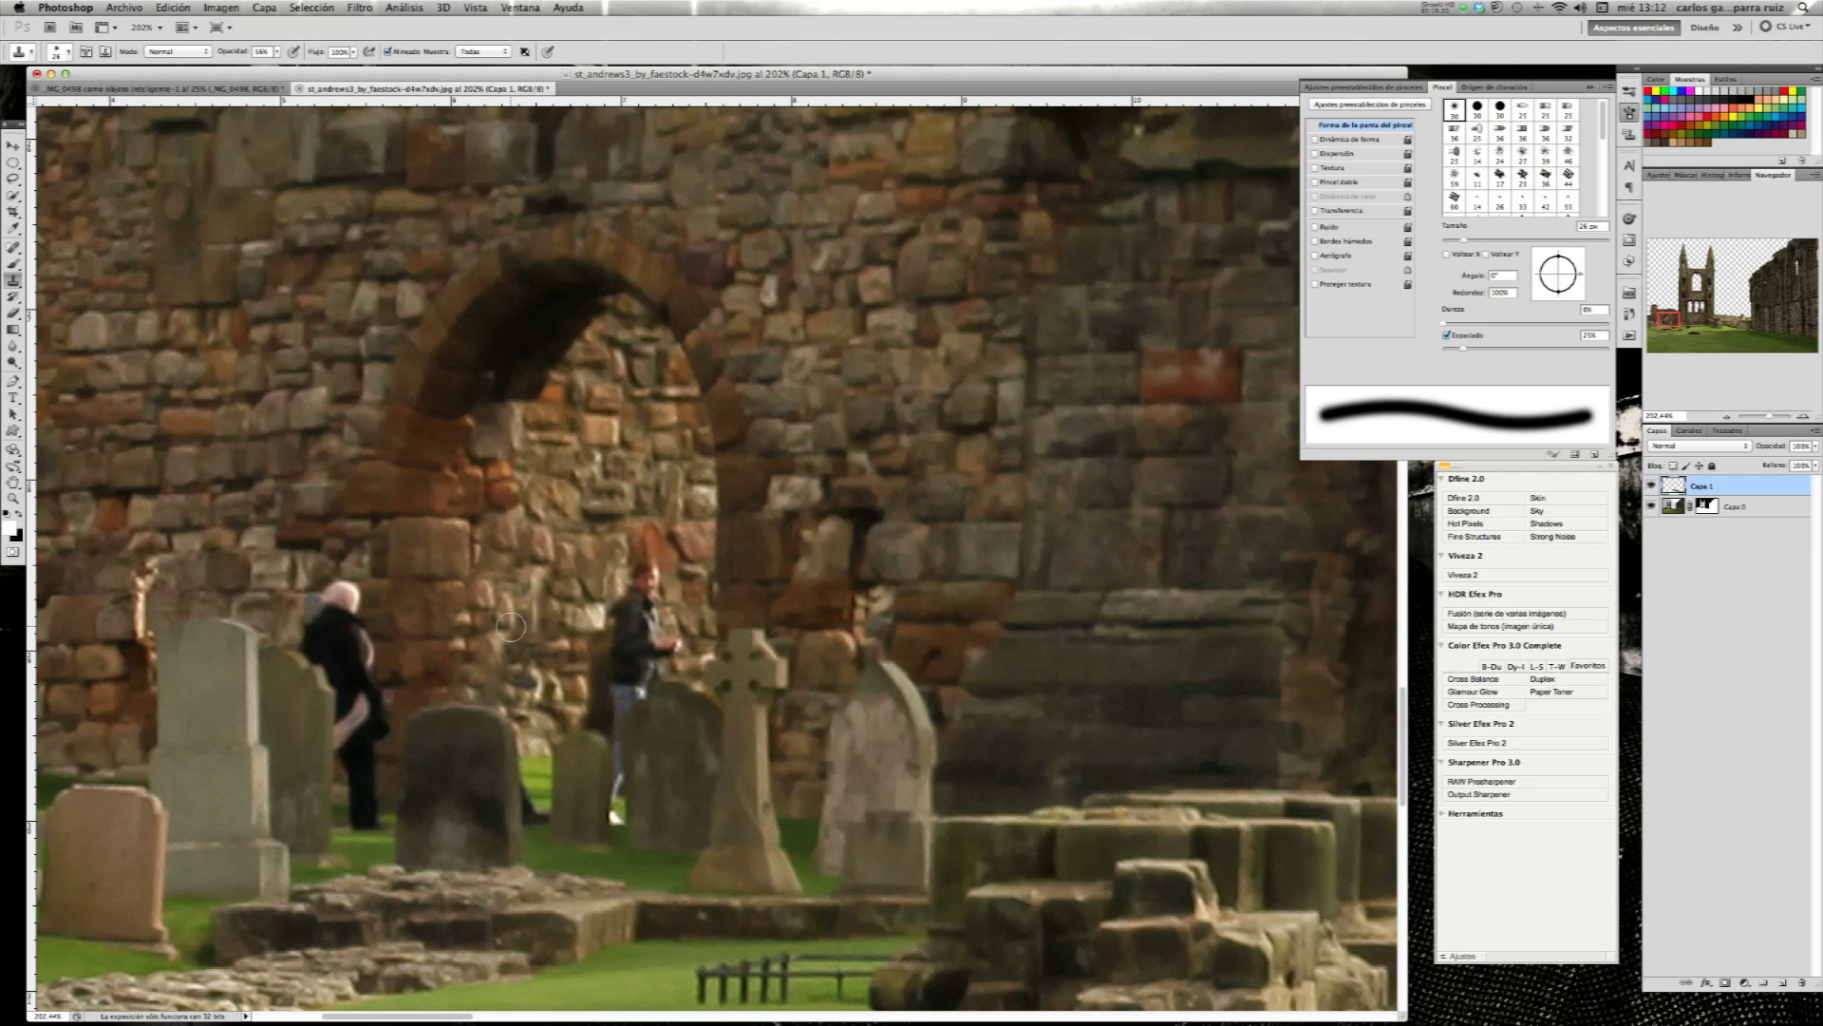
{"action": "left_click_drag", "start_coordinate": [517, 622], "coordinate": [527, 607]}
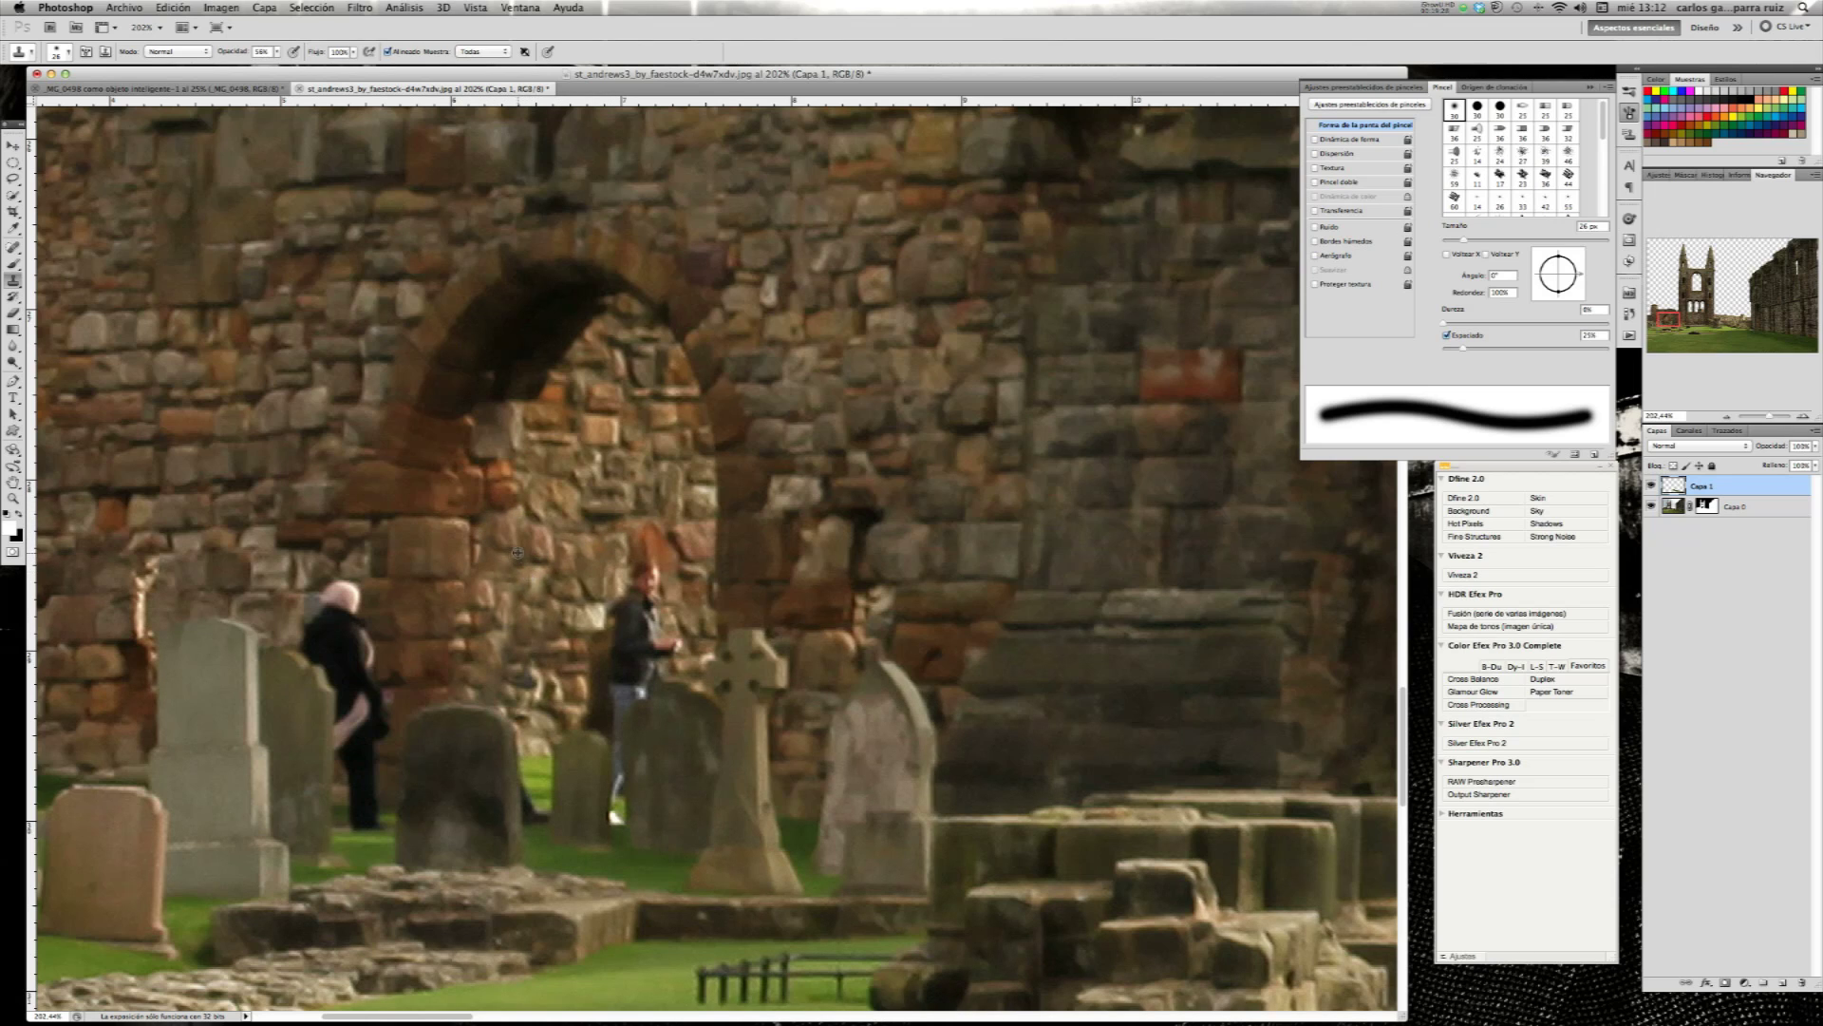
{"action": "left_click", "coordinate": [516, 551], "text": "alt"}
{"action": "left_click_drag", "start_coordinate": [486, 562], "coordinate": [558, 538]}
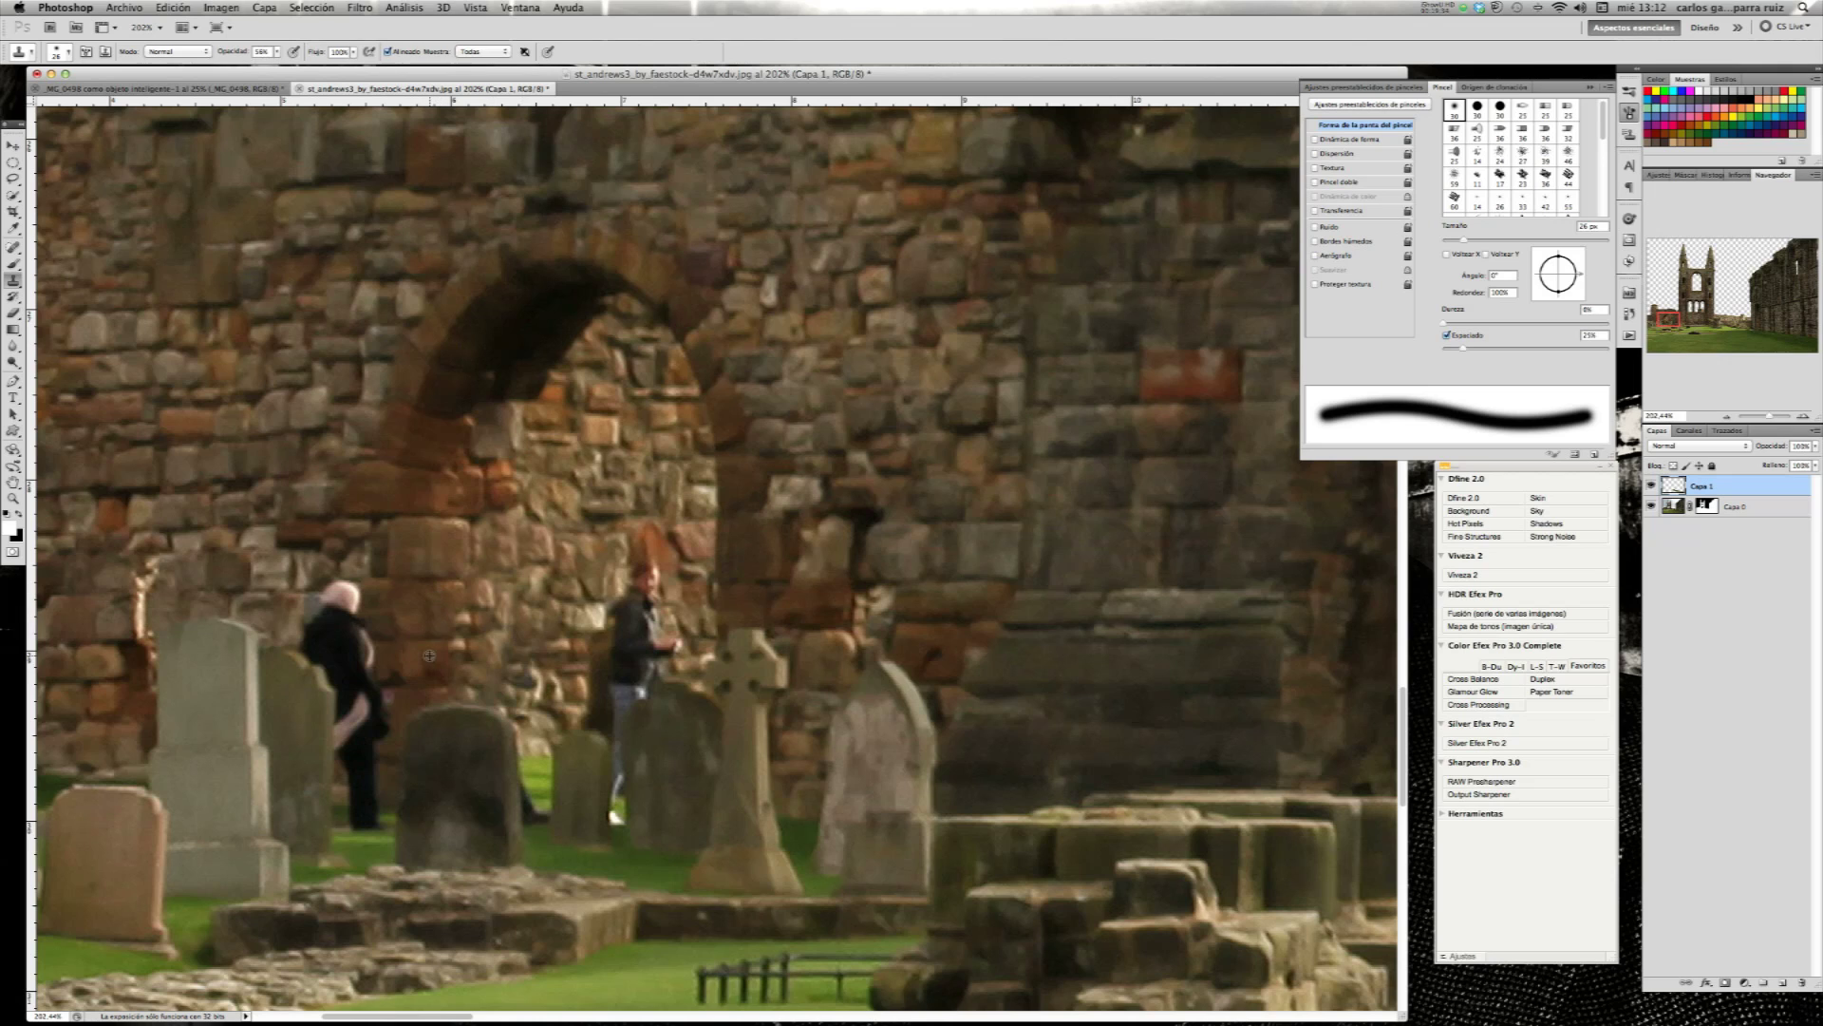
{"action": "mouse_move", "coordinate": [423, 658]}
{"action": "left_mouse_down"}
{"action": "mouse_move", "coordinate": [456, 620]}
{"action": "mouse_move", "coordinate": [446, 685]}
{"action": "mouse_move", "coordinate": [462, 668]}
{"action": "mouse_move", "coordinate": [500, 684]}
{"action": "mouse_move", "coordinate": [548, 632]}
{"action": "left_mouse_up"}
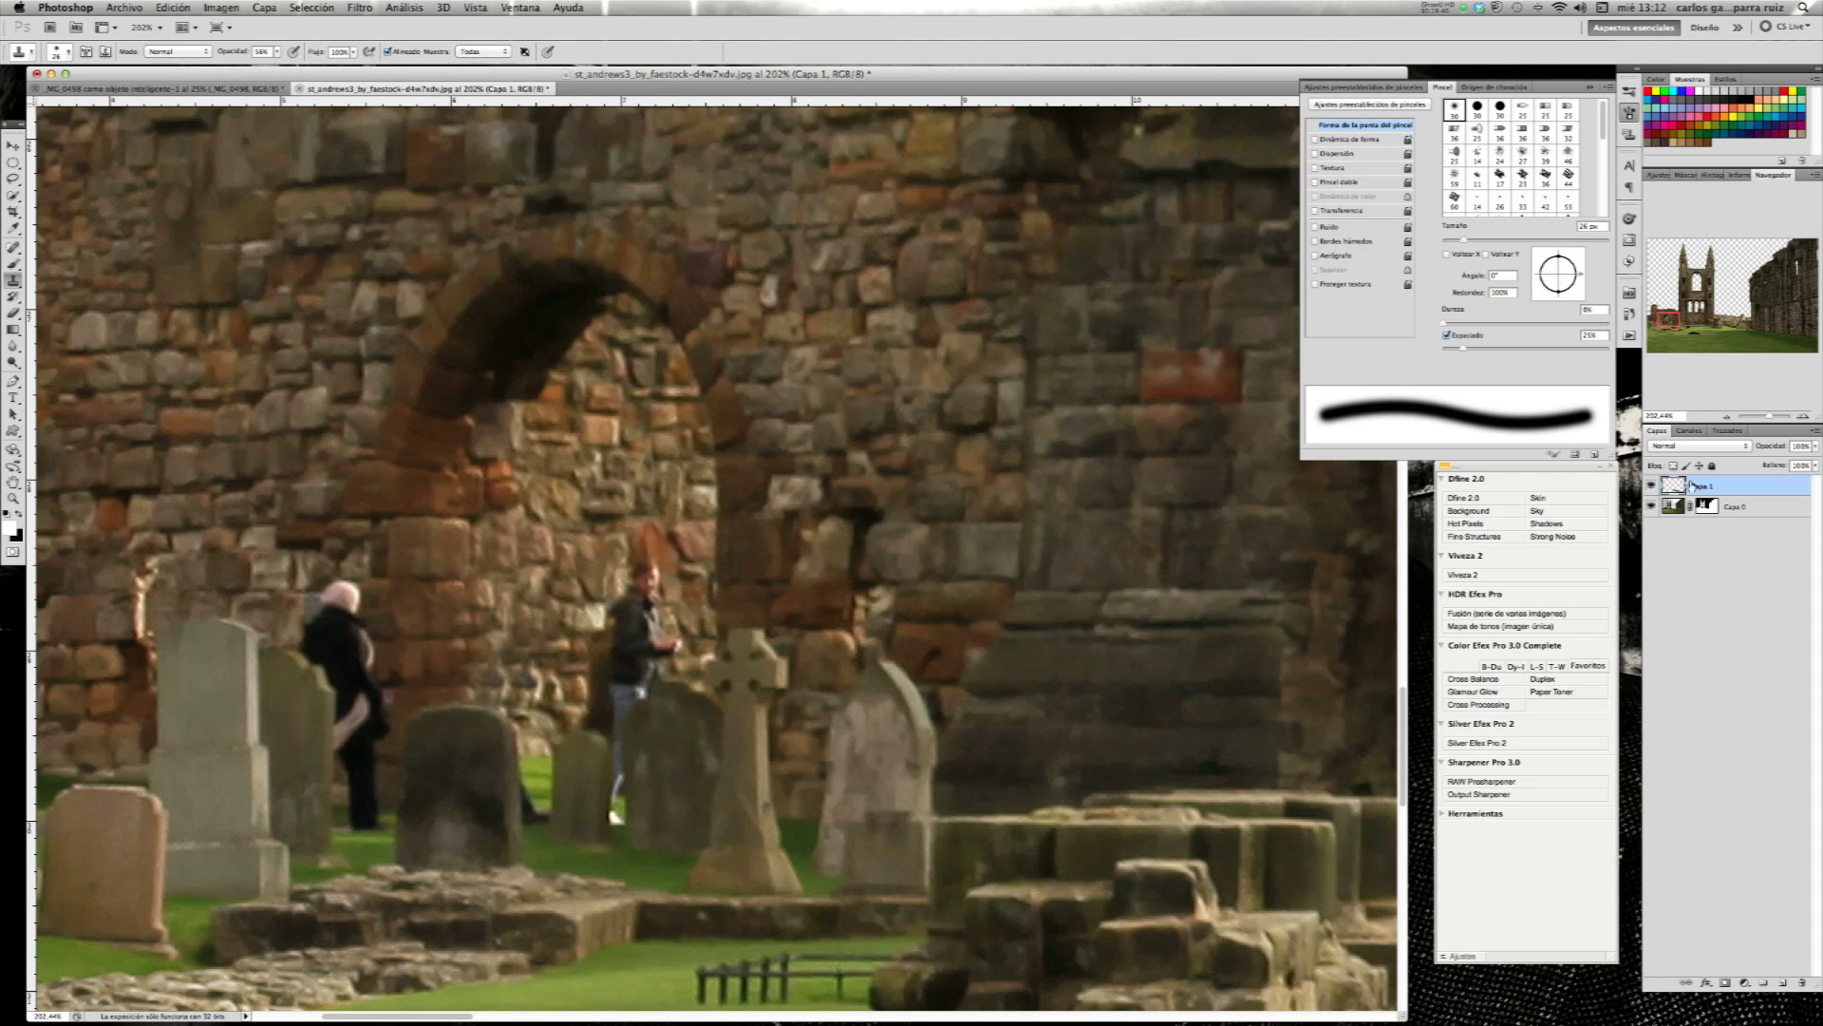
- Toggle Capa 1 visibility twice to compare the retouch against the original photo
{"action": "left_click", "coordinate": [1651, 486]}
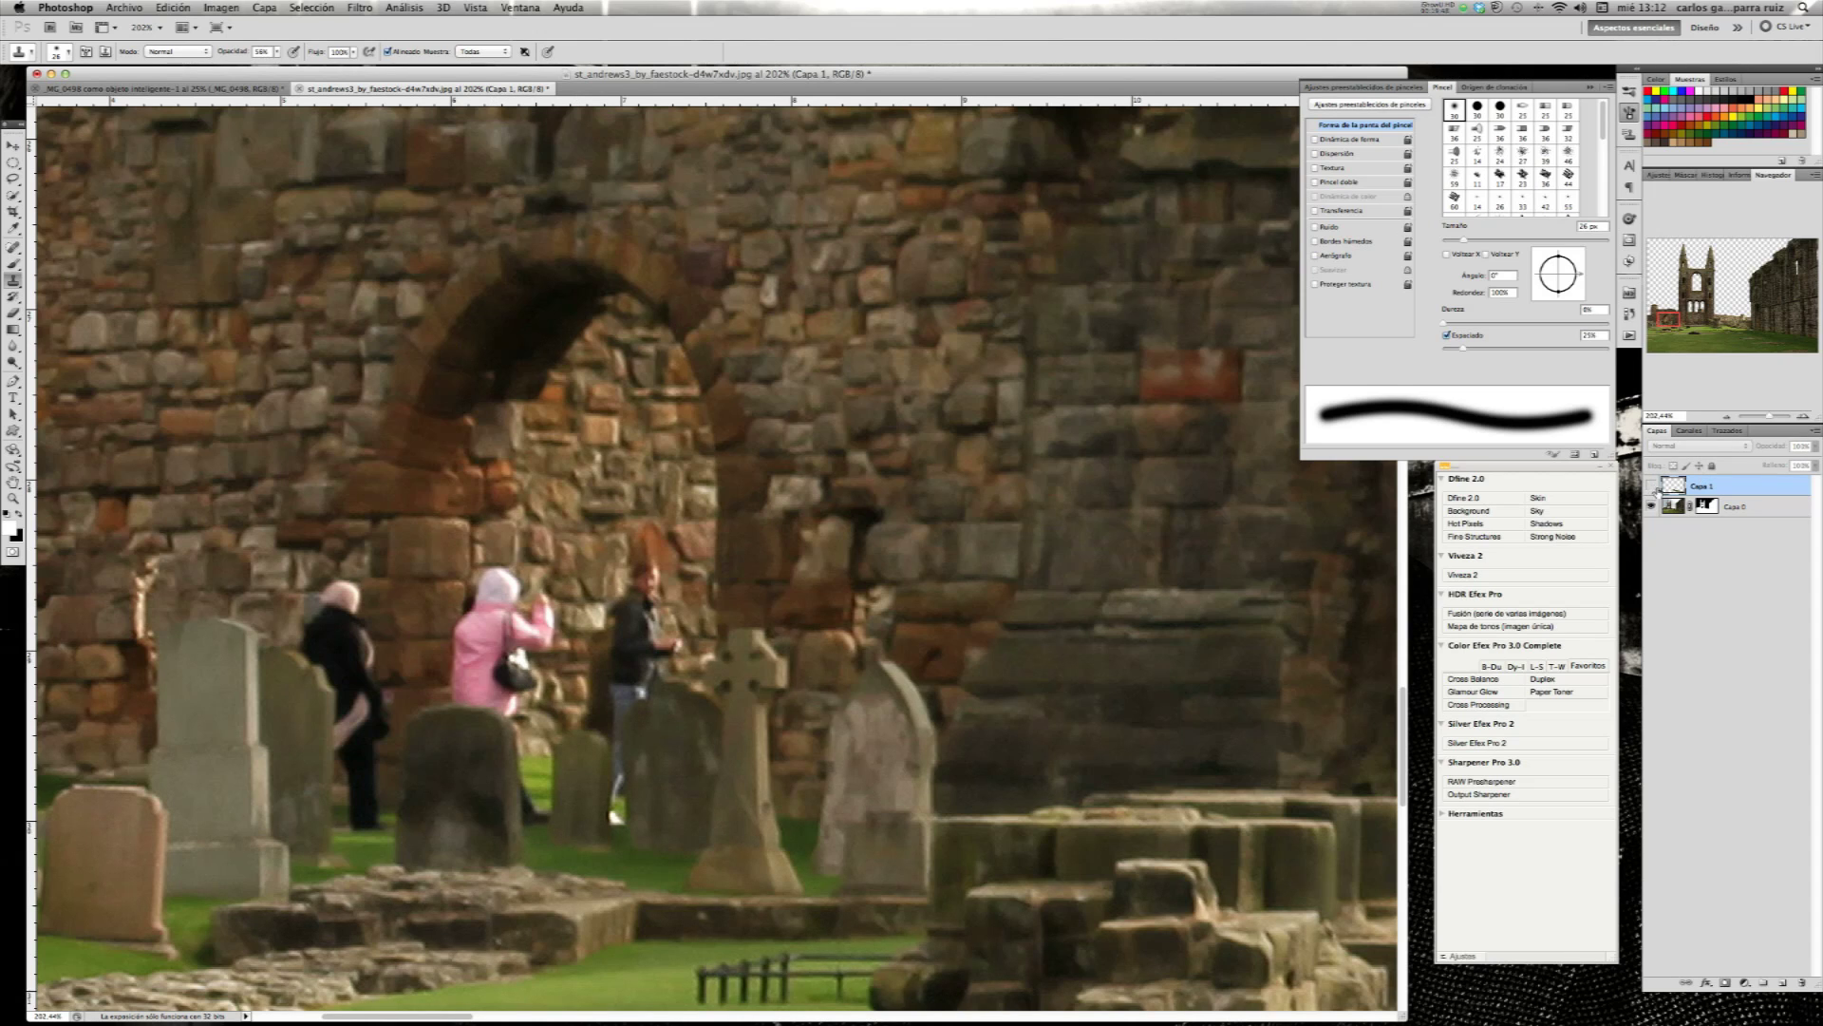
{"action": "left_click", "coordinate": [1651, 486]}
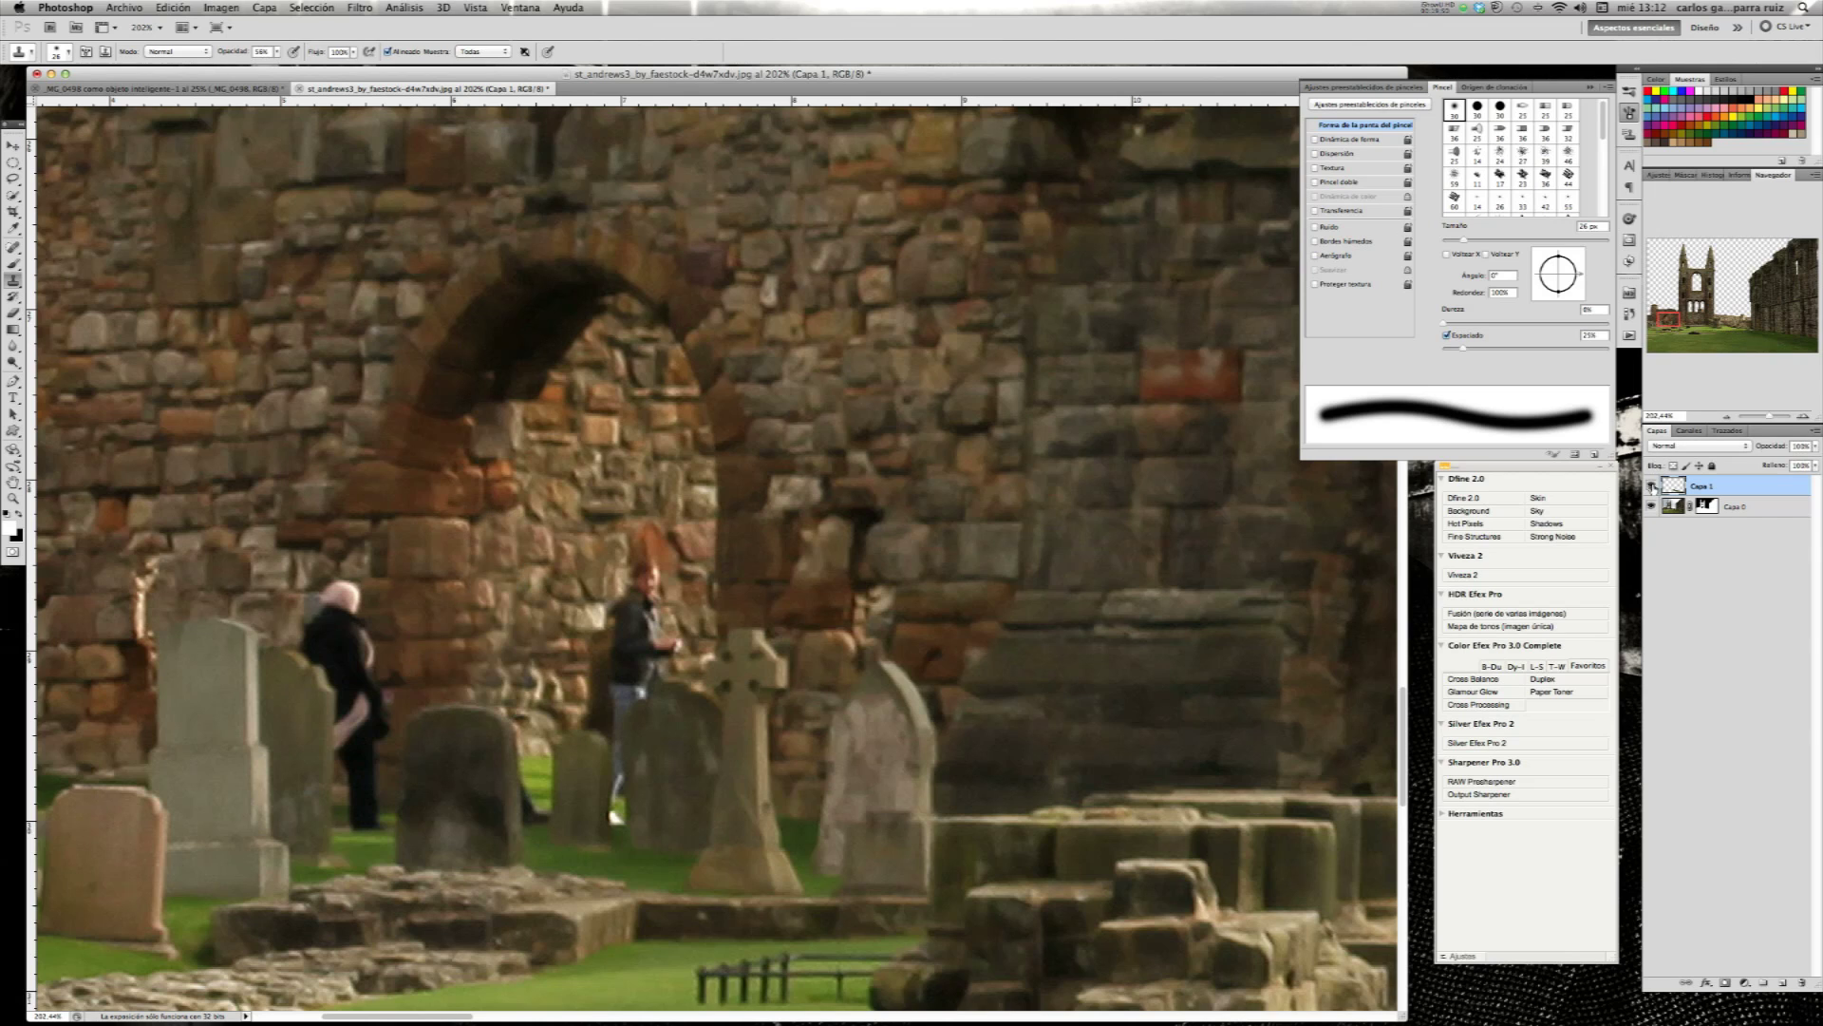
{"action": "left_click", "coordinate": [1651, 486]}
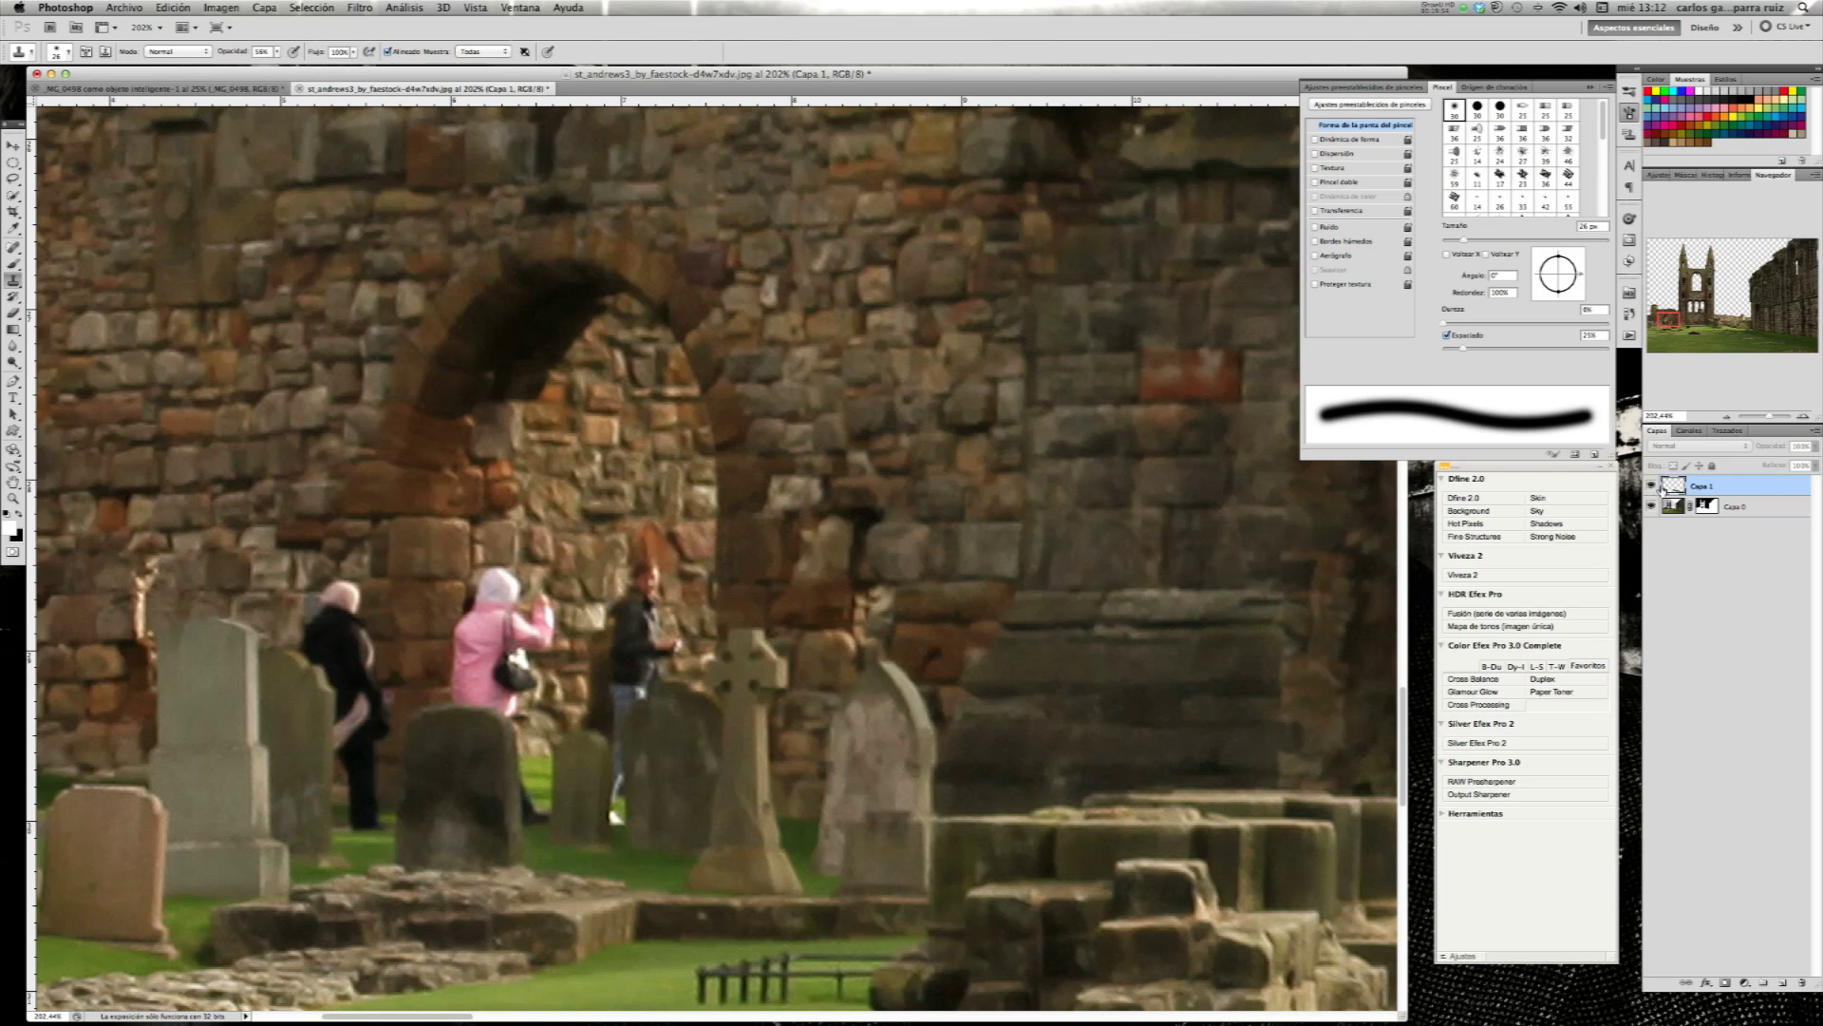
{"action": "left_click", "coordinate": [1651, 486]}
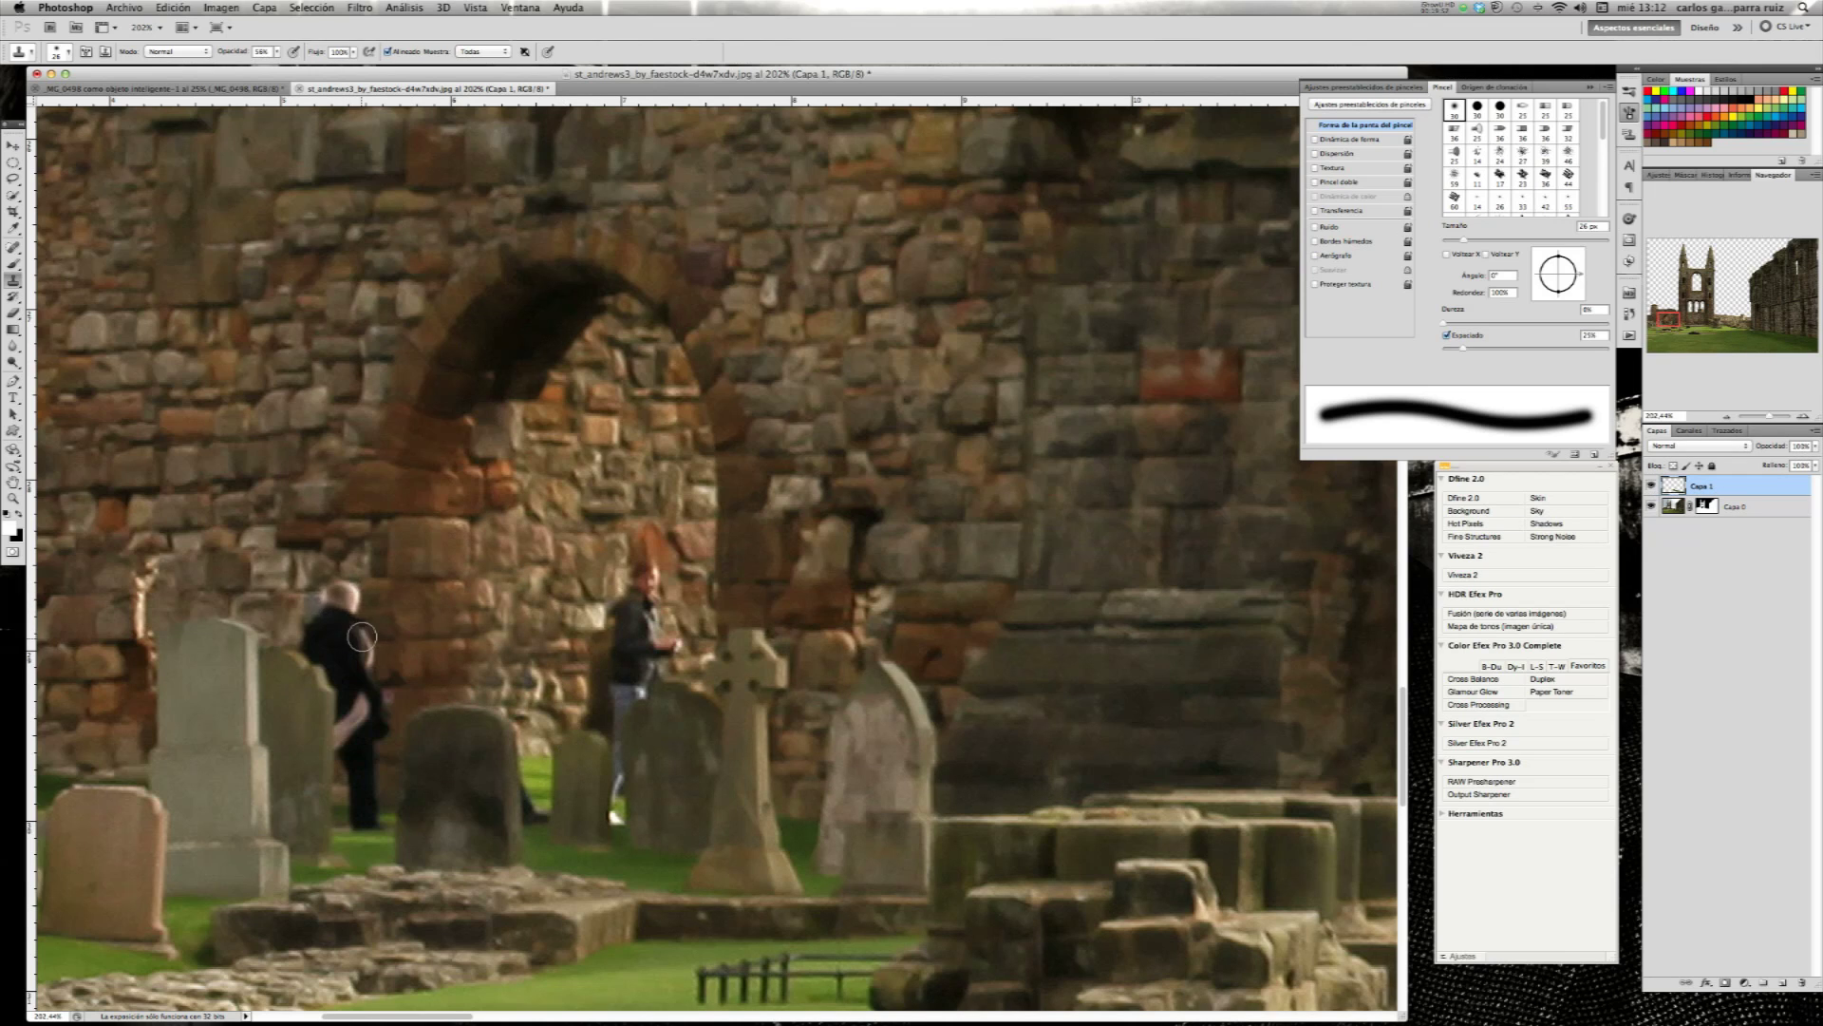
{"action": "left_click", "coordinate": [12, 178]}
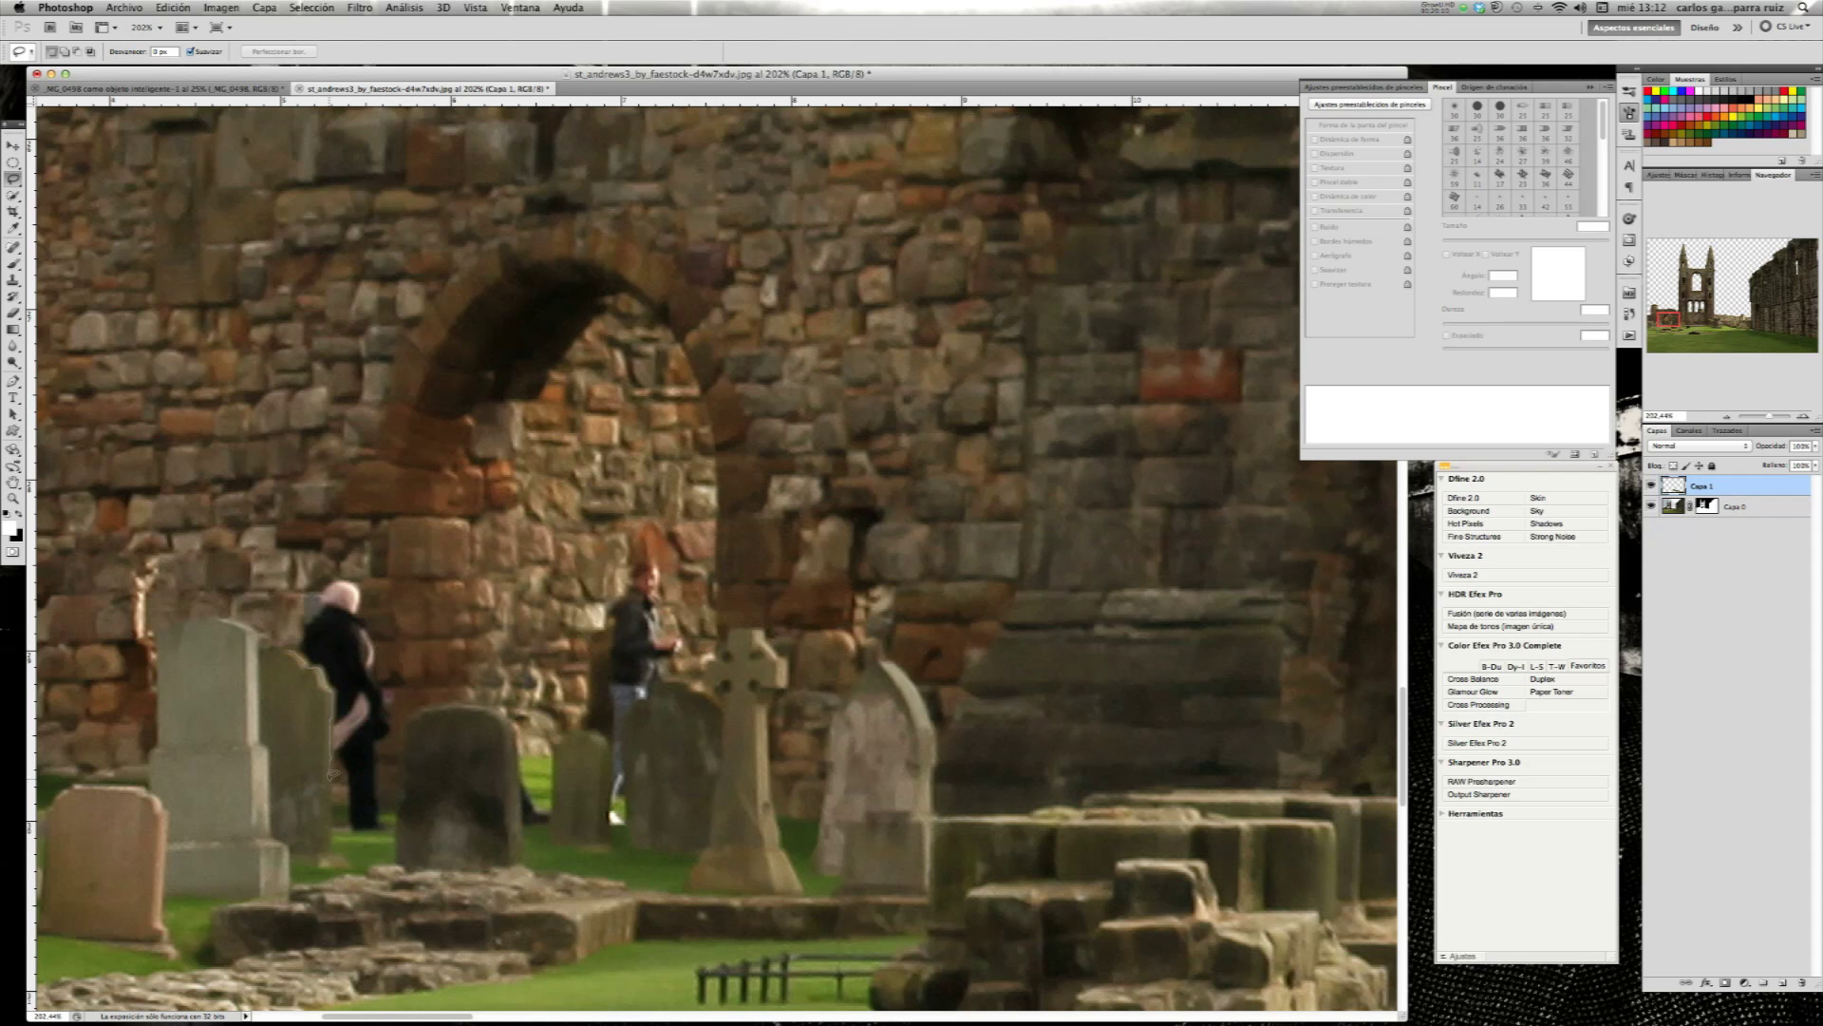
- Lasso the dark-coated woman and start spot-healing her head and body away
{"action": "mouse_move", "coordinate": [332, 809]}
{"action": "left_mouse_down"}
{"action": "mouse_move", "coordinate": [375, 831]}
{"action": "mouse_move", "coordinate": [403, 805]}
{"action": "mouse_move", "coordinate": [404, 561]}
{"action": "mouse_move", "coordinate": [323, 518]}
{"action": "mouse_move", "coordinate": [280, 579]}
{"action": "mouse_move", "coordinate": [282, 634]}
{"action": "left_mouse_up"}
{"action": "left_click", "coordinate": [14, 247]}
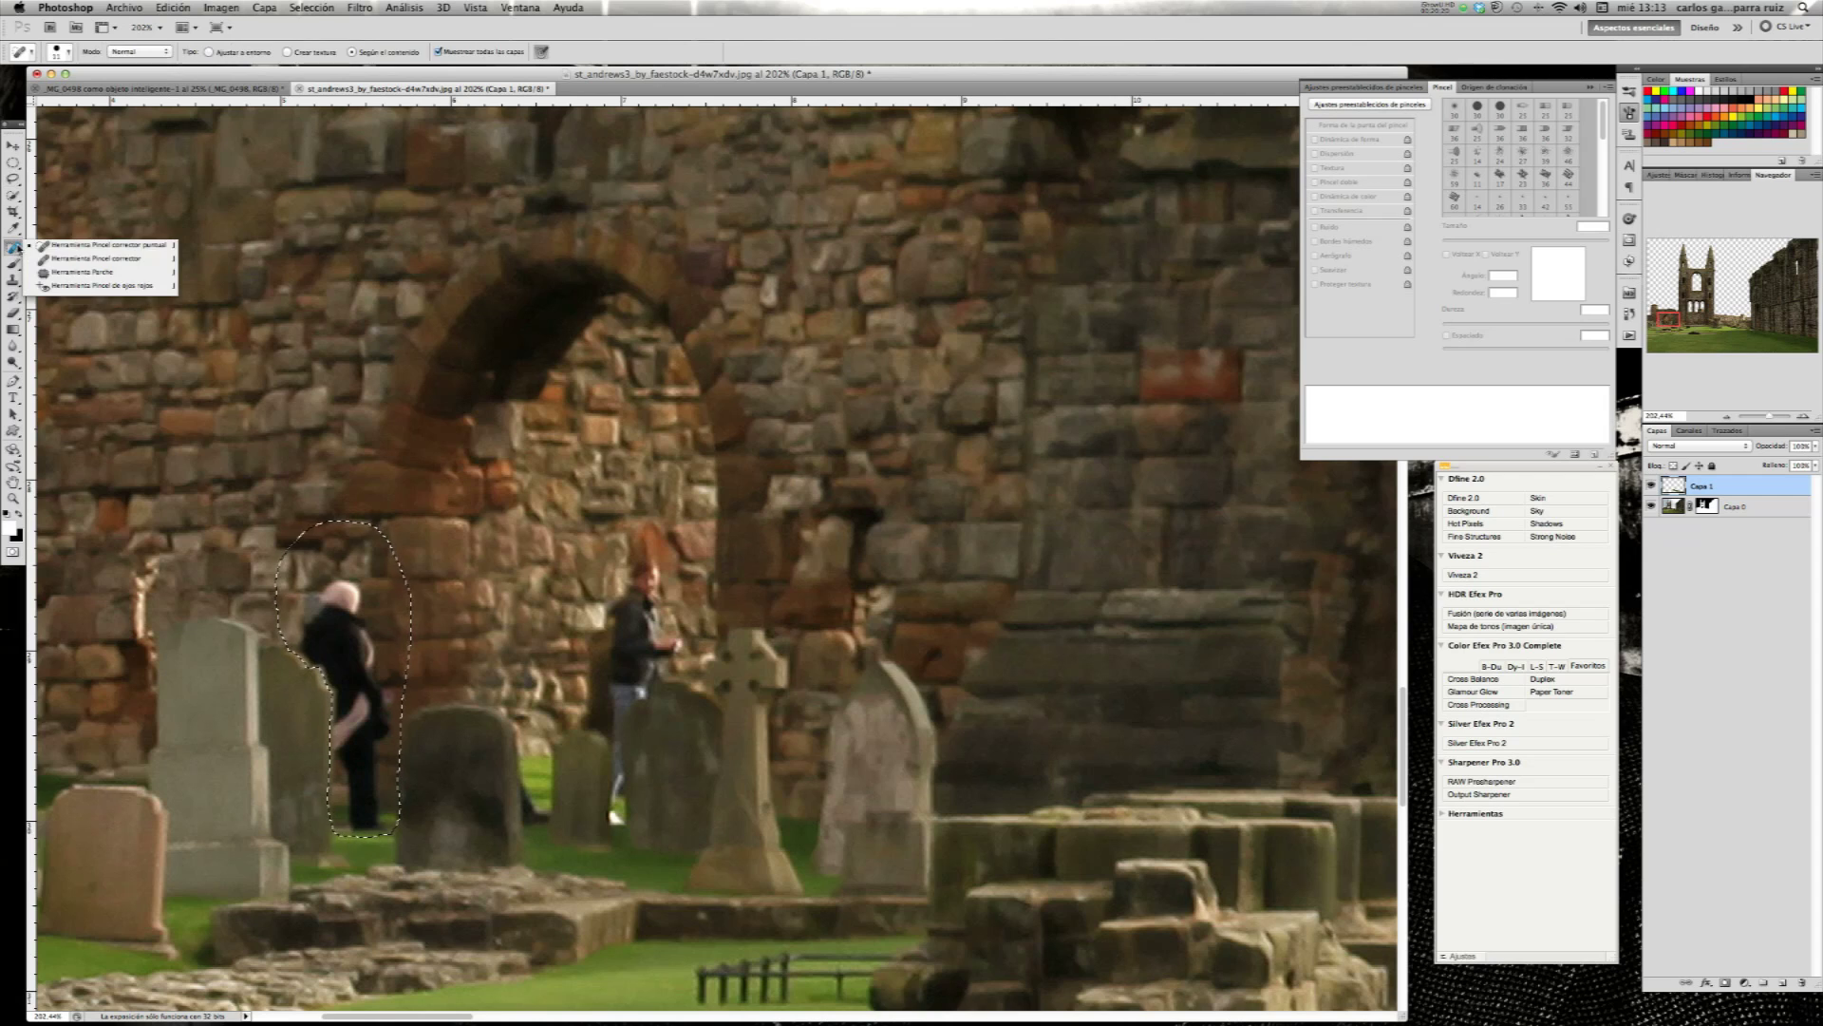
{"action": "left_click", "coordinate": [98, 250]}
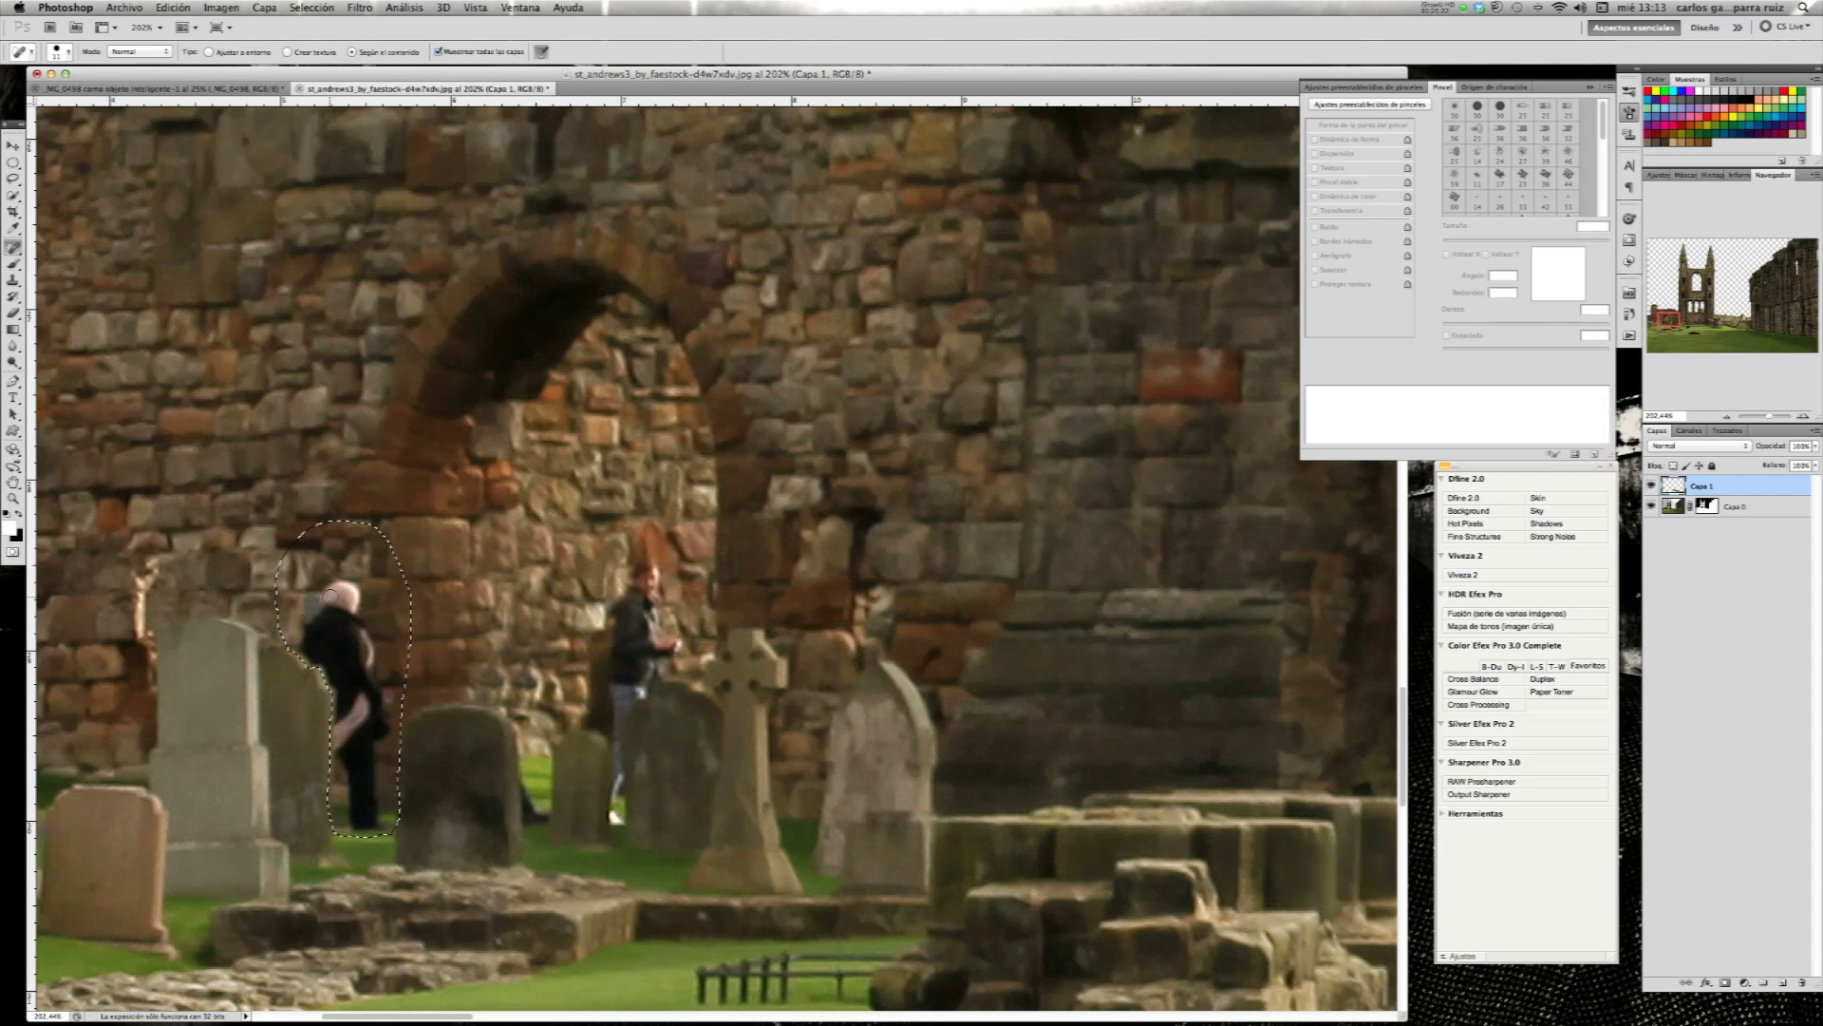
{"action": "mouse_move", "coordinate": [349, 600]}
{"action": "left_mouse_down"}
{"action": "mouse_move", "coordinate": [328, 596]}
{"action": "mouse_move", "coordinate": [314, 625]}
{"action": "left_mouse_up"}
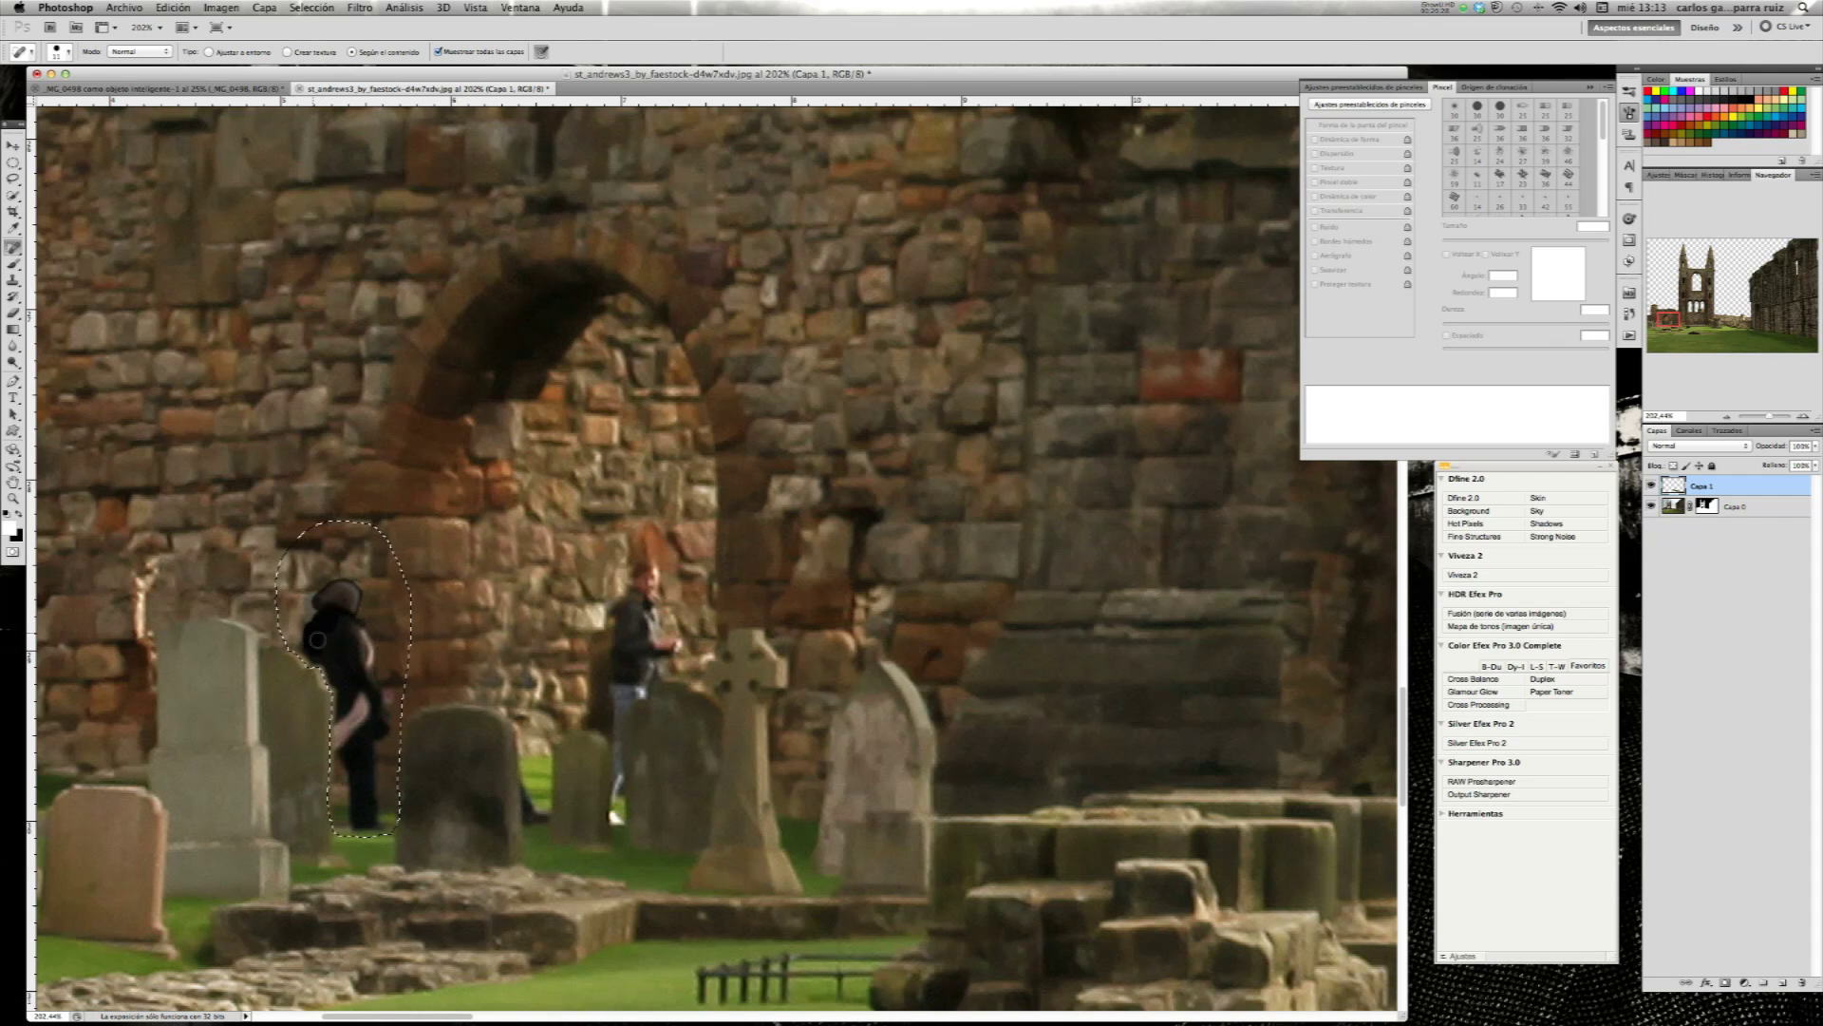
{"action": "left_click_drag", "start_coordinate": [313, 651], "coordinate": [347, 604]}
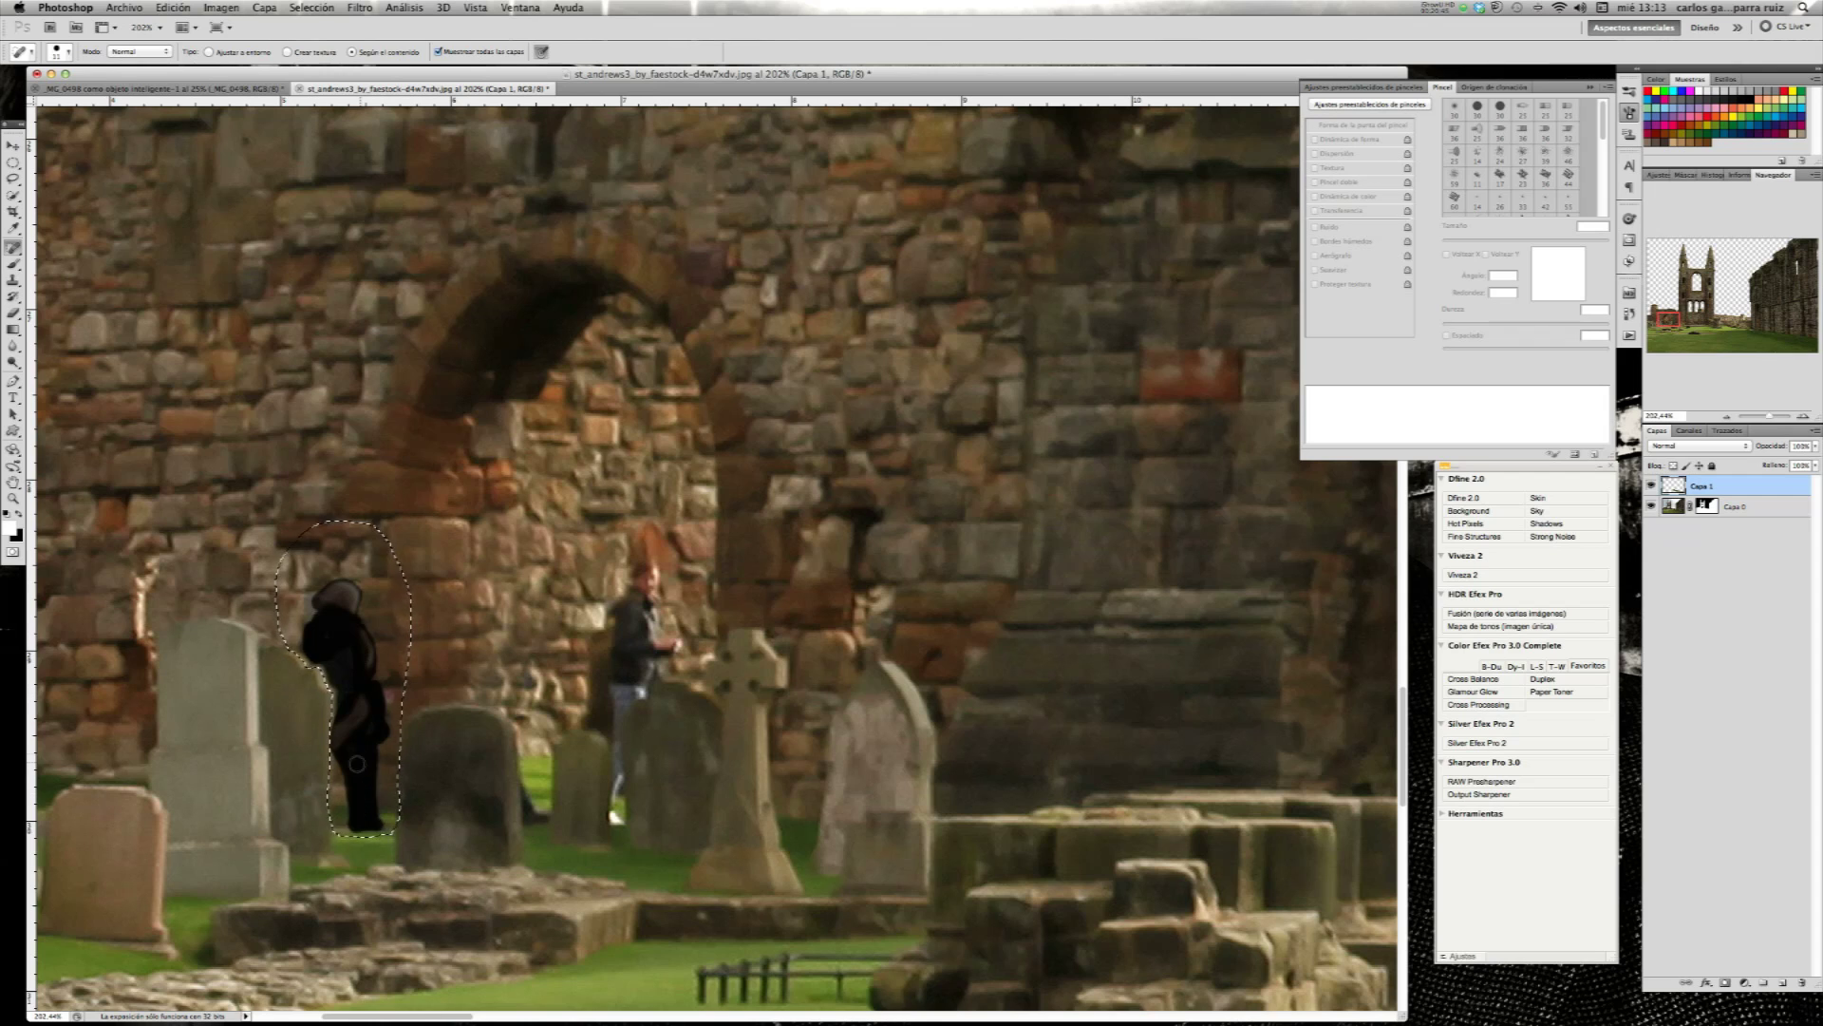
- Heal the remaining head area and dark spots of the figure, then deselect
{"action": "left_click", "coordinate": [344, 608]}
{"action": "left_click", "coordinate": [344, 610]}
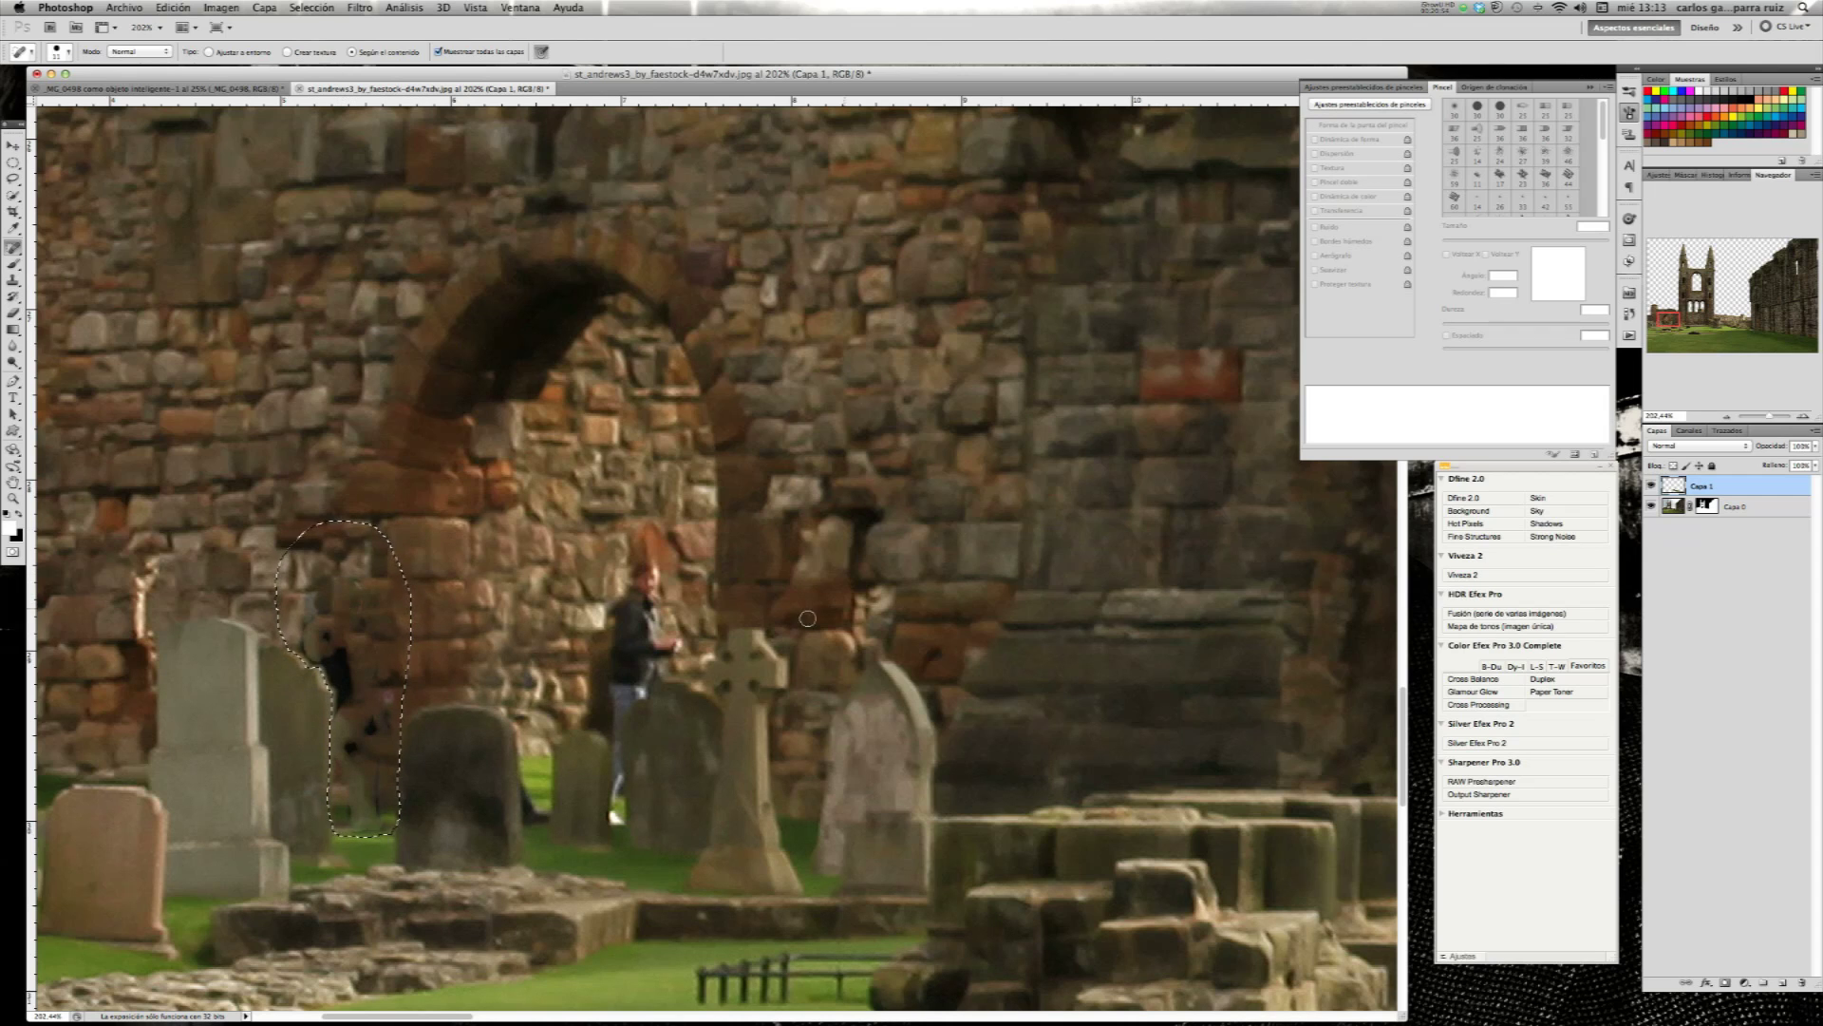
{"action": "left_click_drag", "start_coordinate": [361, 632], "coordinate": [361, 611]}
{"action": "left_click", "coordinate": [323, 642]}
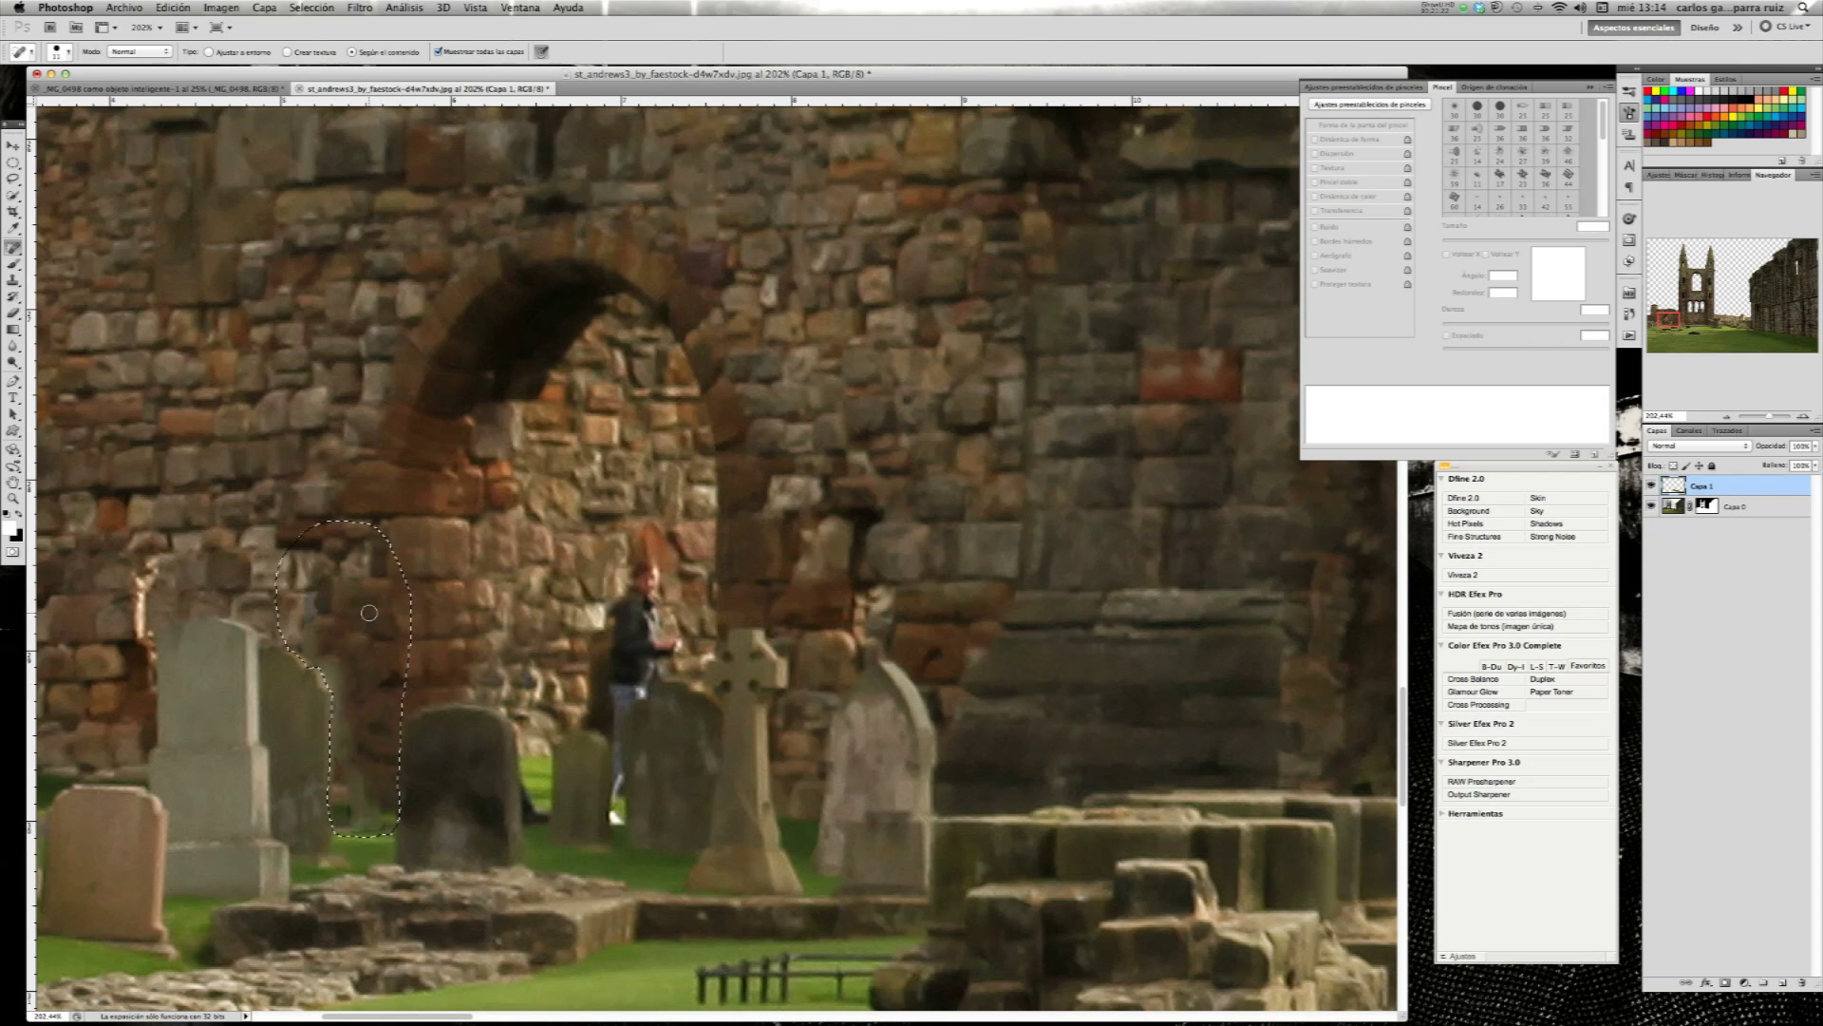
{"action": "key", "text": "ctrl+d"}
{"action": "left_click", "coordinate": [13, 280]}
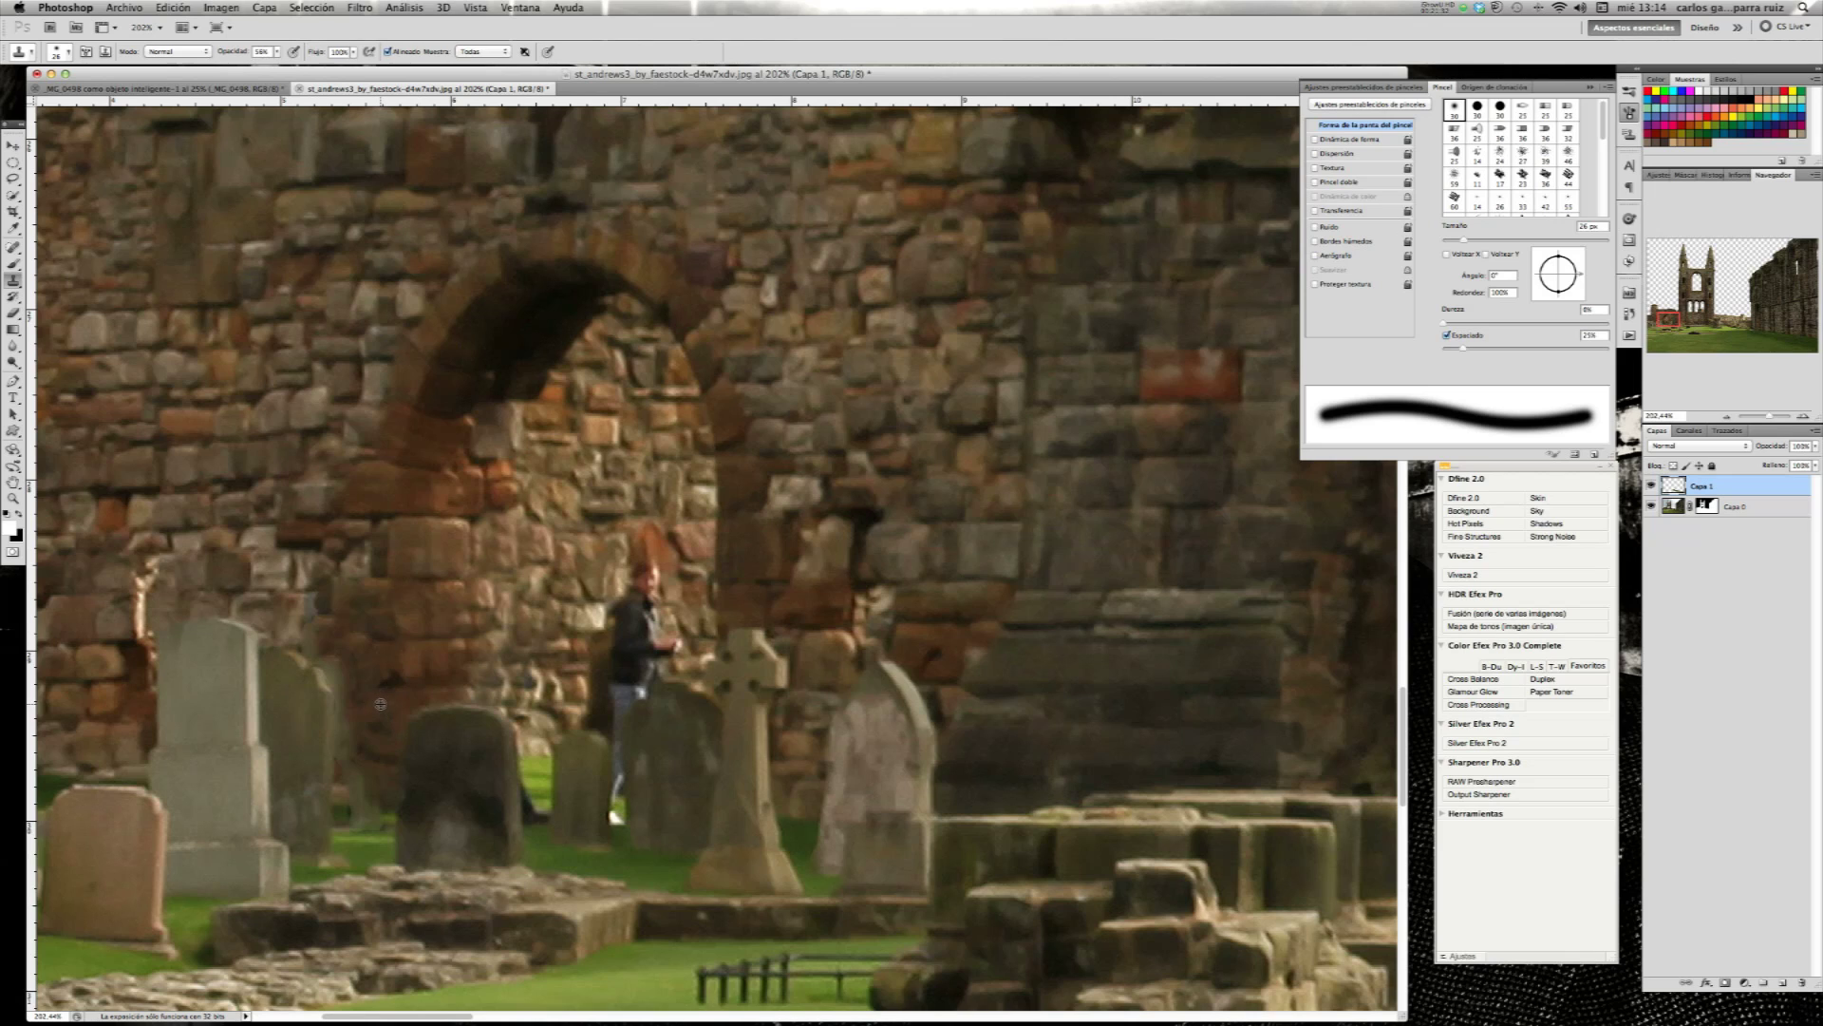
- Sample nearby grass and clone it over the leftover patch by the gravestones
{"action": "left_click", "coordinate": [381, 703], "text": "alt"}
{"action": "mouse_move", "coordinate": [373, 791]}
{"action": "left_mouse_down"}
{"action": "mouse_move", "coordinate": [322, 601]}
{"action": "mouse_move", "coordinate": [426, 678]}
{"action": "mouse_move", "coordinate": [370, 803]}
{"action": "left_mouse_up"}
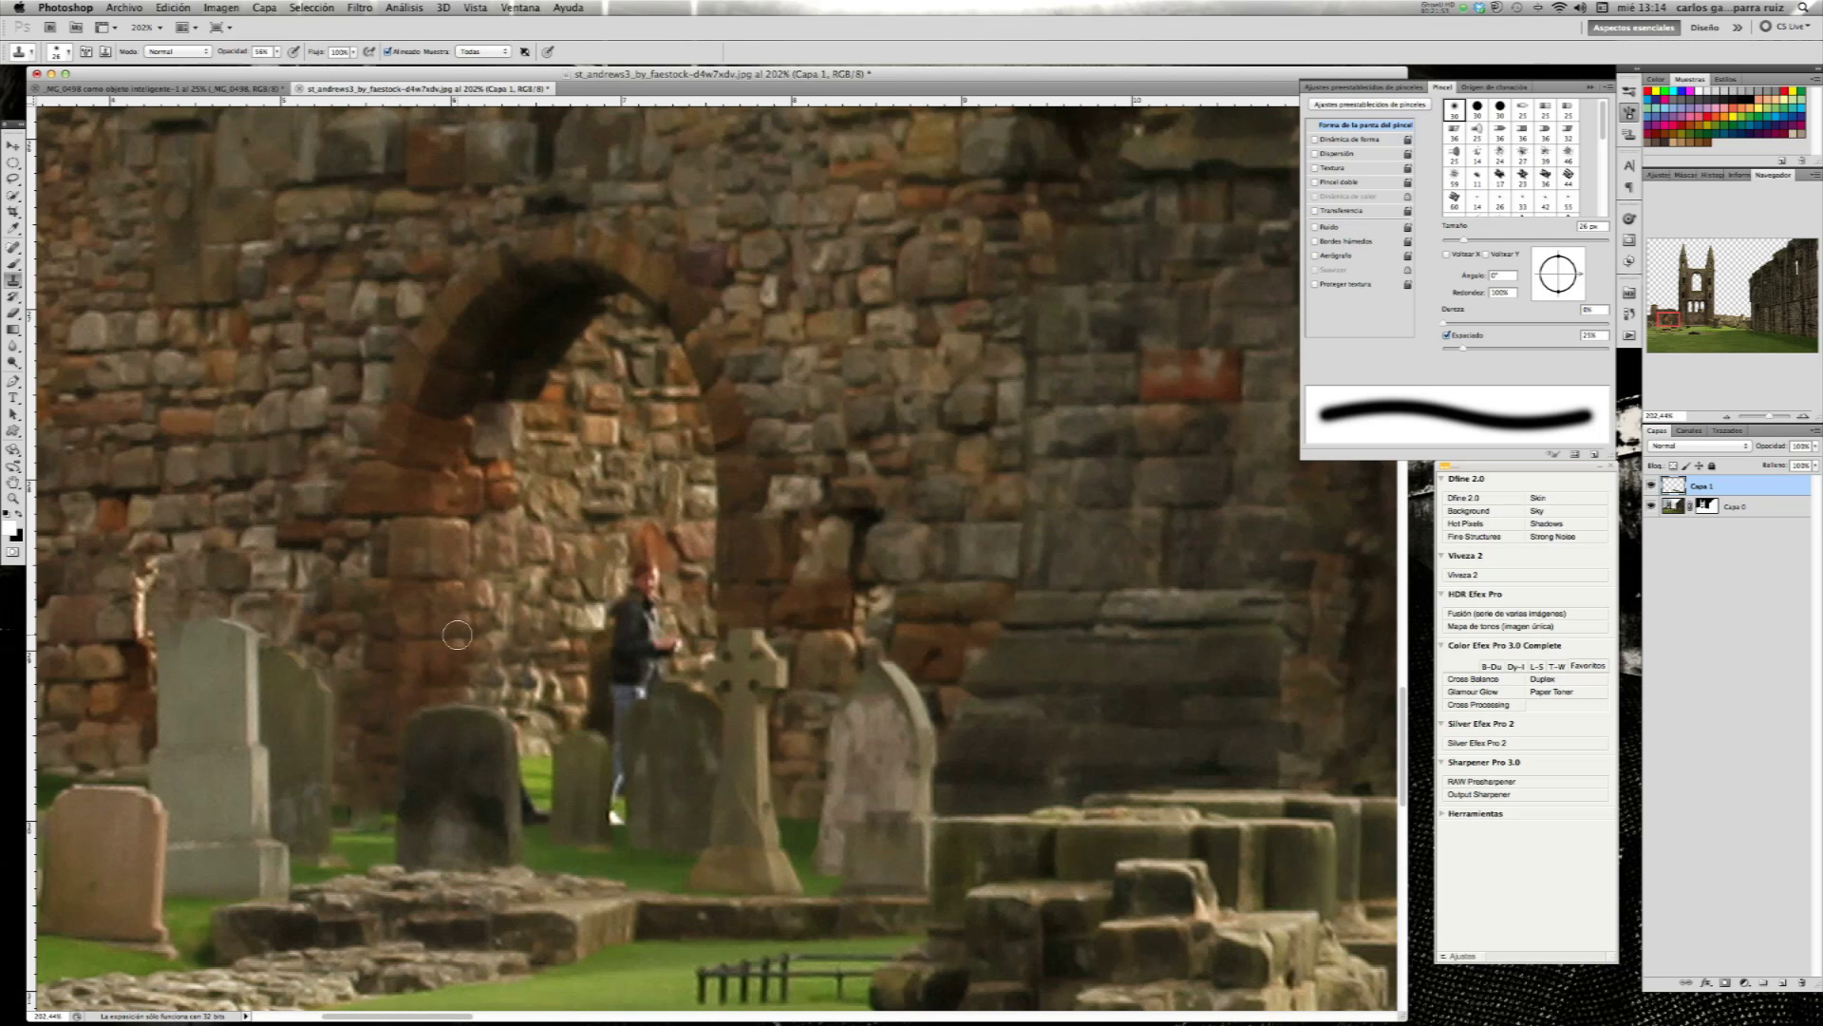
{"action": "left_click", "coordinate": [364, 850], "text": "alt"}
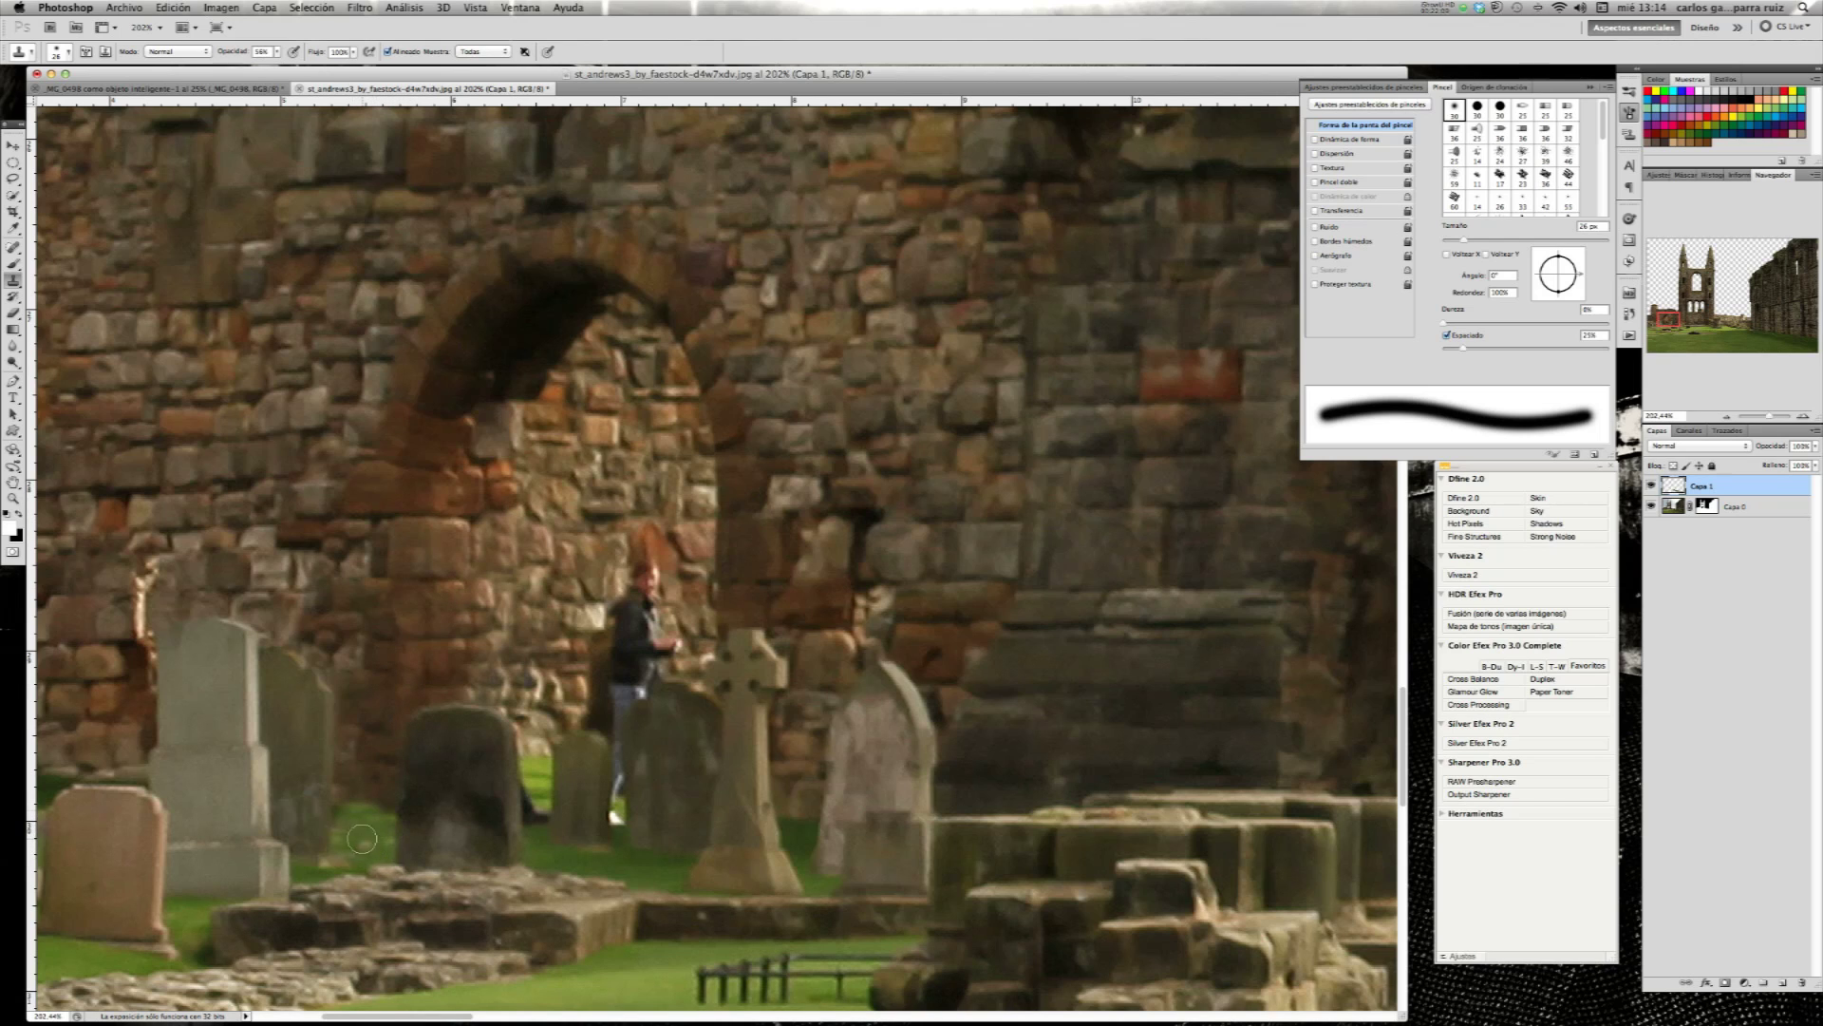
{"action": "left_click_drag", "start_coordinate": [403, 818], "coordinate": [367, 763]}
- Toggle Capa 1 to compare with the original and dab cloned stone onto the wall
{"action": "left_click", "coordinate": [1652, 487]}
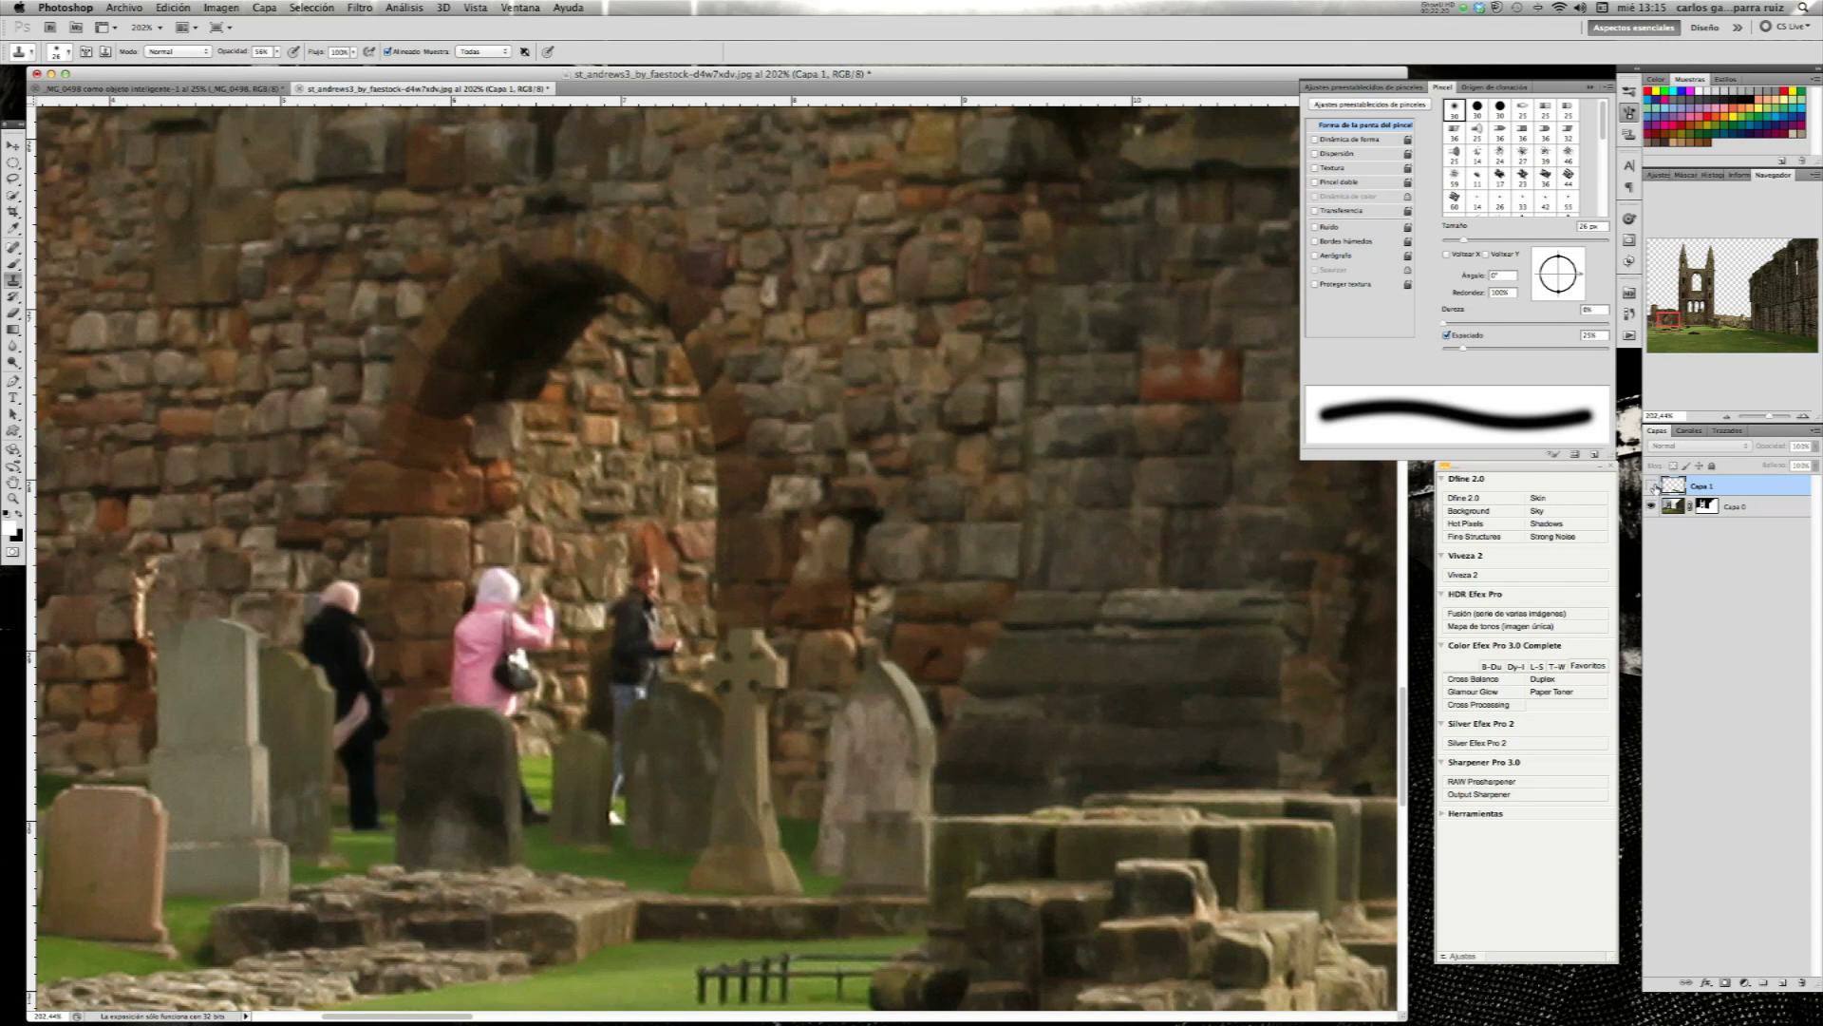
{"action": "left_click", "coordinate": [1653, 488]}
{"action": "left_click", "coordinate": [1653, 487]}
{"action": "left_click", "coordinate": [350, 646], "text": "alt"}
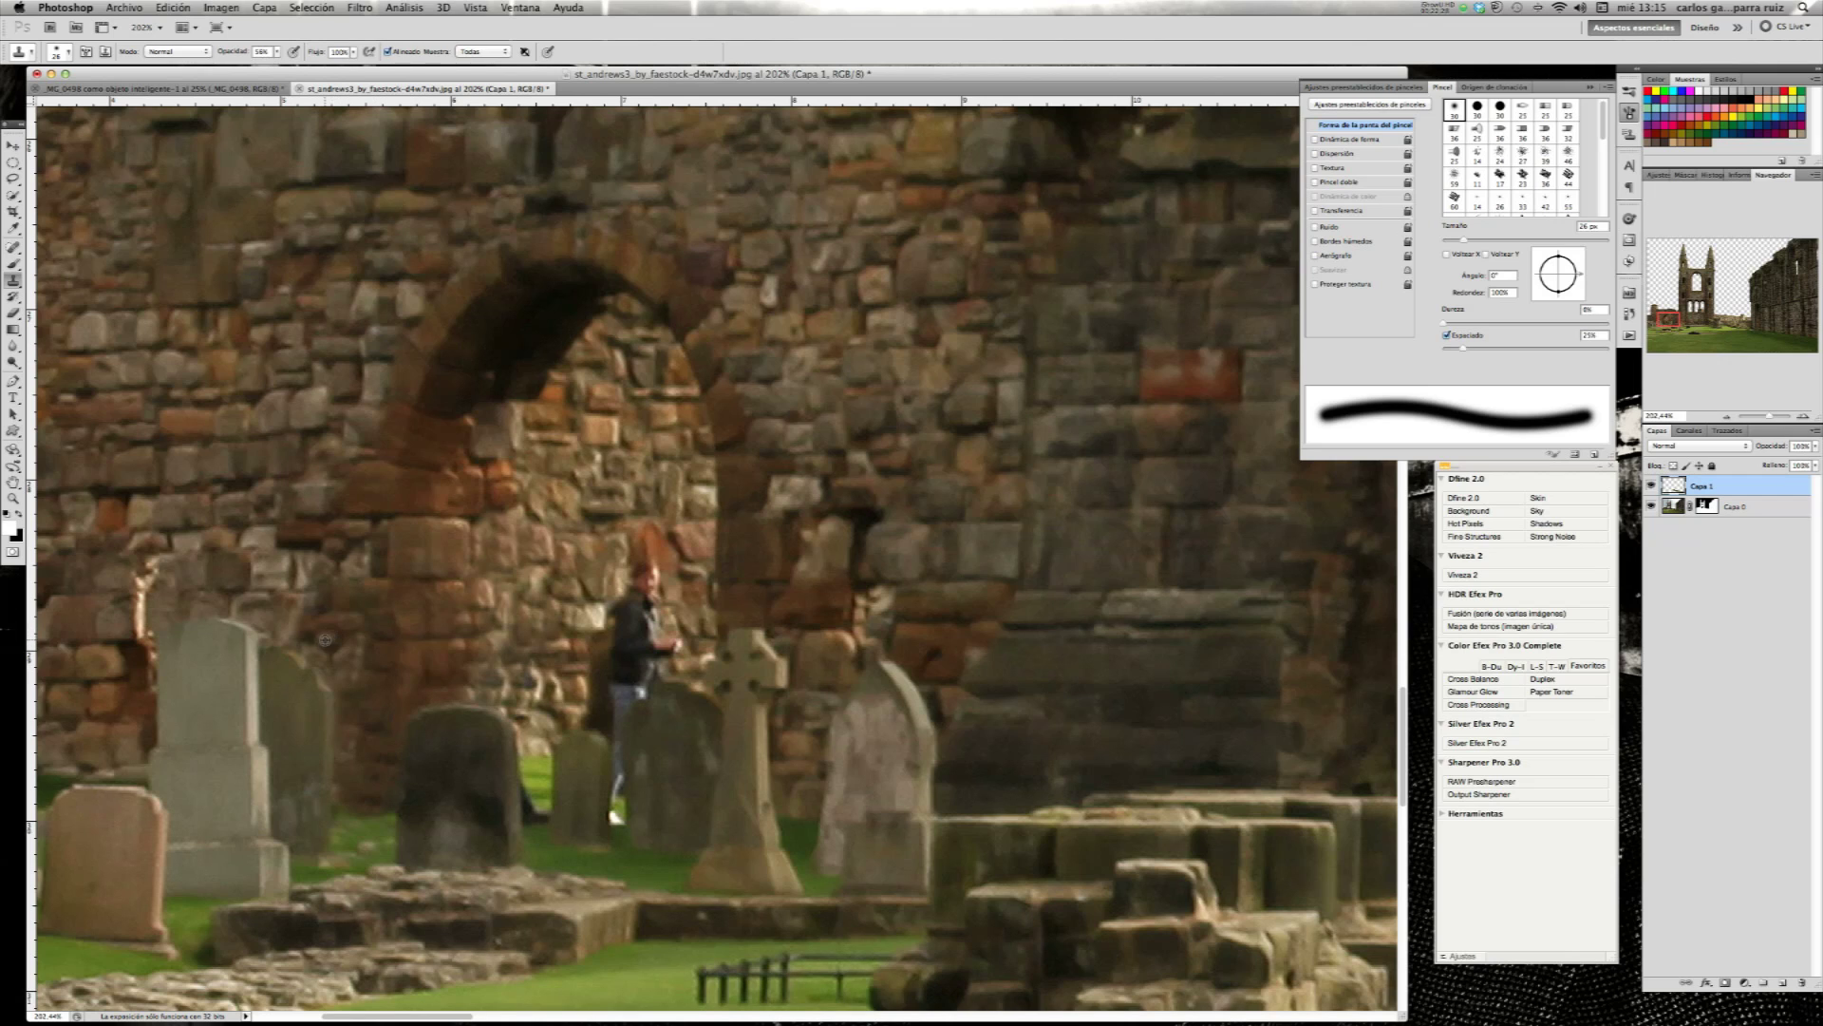
{"action": "left_click", "coordinate": [325, 662]}
{"action": "left_click", "coordinate": [15, 179]}
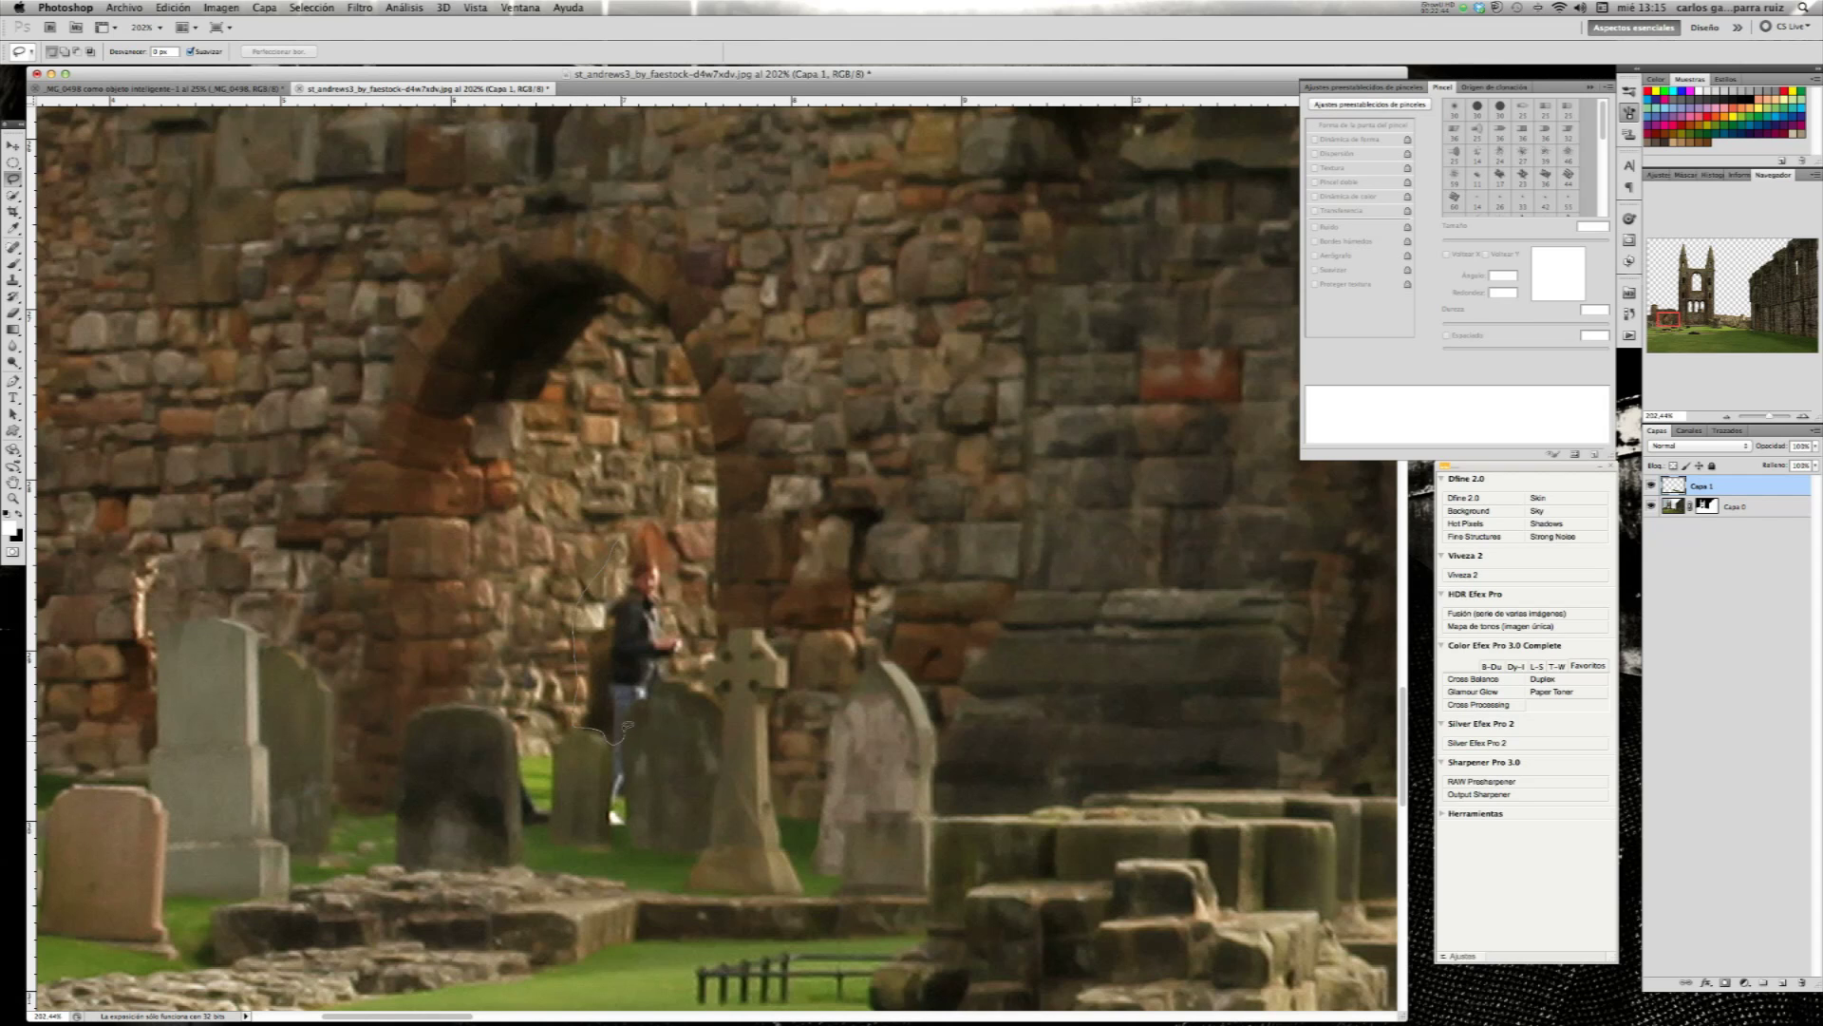
- Lasso the man beside the Celtic cross, spot-heal him into stone wall texture, then deselect
{"action": "left_click_drag", "start_coordinate": [659, 678], "coordinate": [673, 676]}
{"action": "left_click_drag", "start_coordinate": [682, 537], "coordinate": [627, 530]}
{"action": "left_click", "coordinate": [14, 247]}
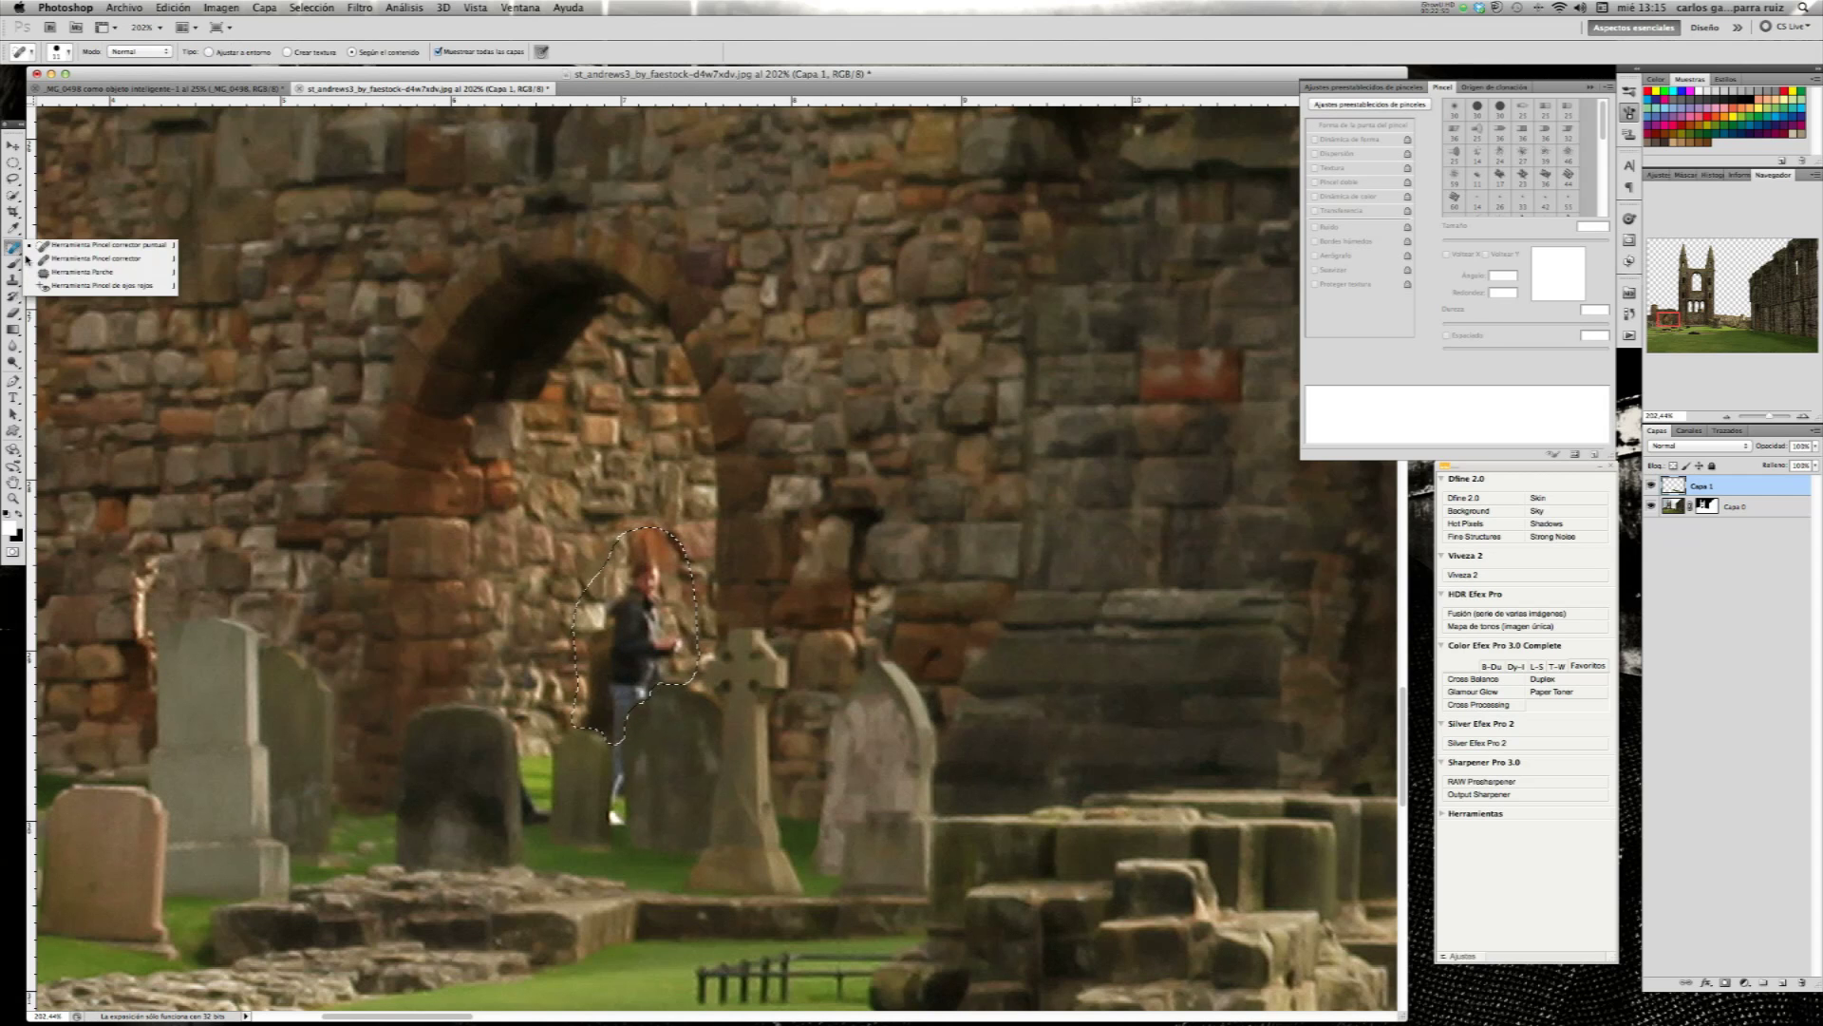
{"action": "left_click", "coordinate": [653, 574]}
{"action": "left_click_drag", "start_coordinate": [653, 573], "coordinate": [666, 577]}
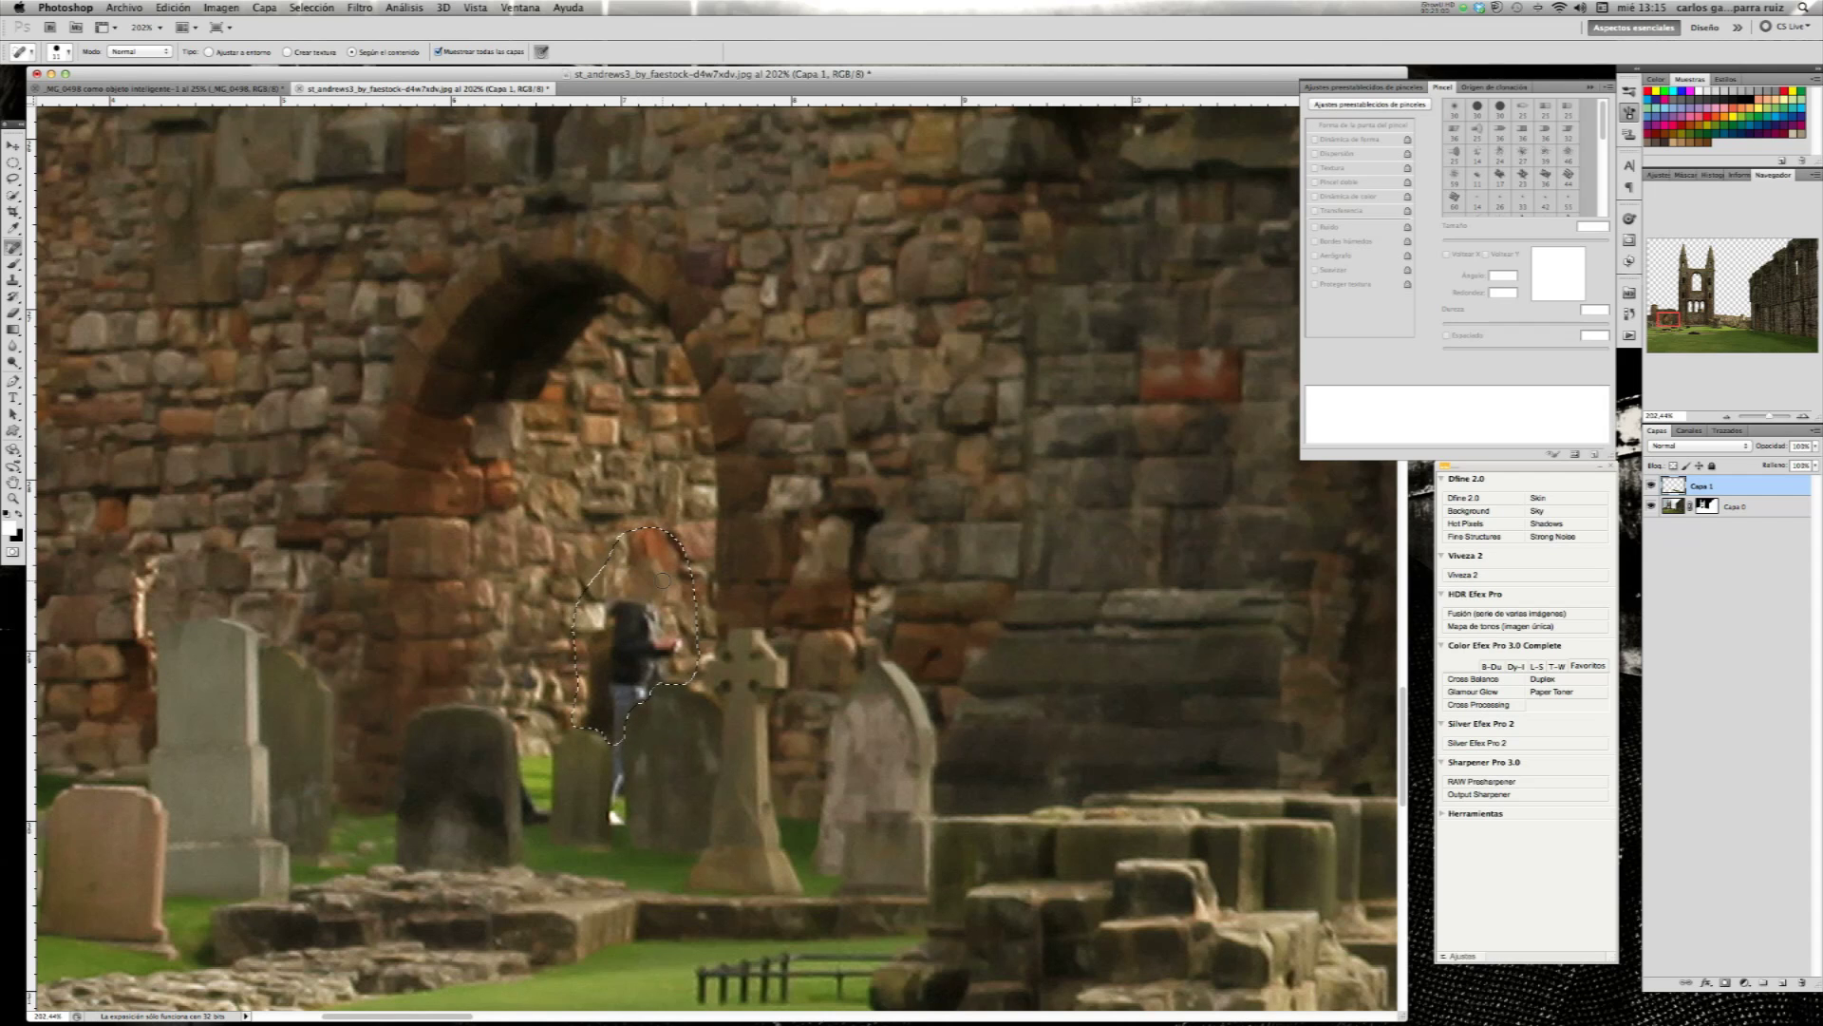
{"action": "mouse_move", "coordinate": [615, 612]}
{"action": "left_mouse_down"}
{"action": "mouse_move", "coordinate": [677, 646]}
{"action": "mouse_move", "coordinate": [632, 689]}
{"action": "left_mouse_up"}
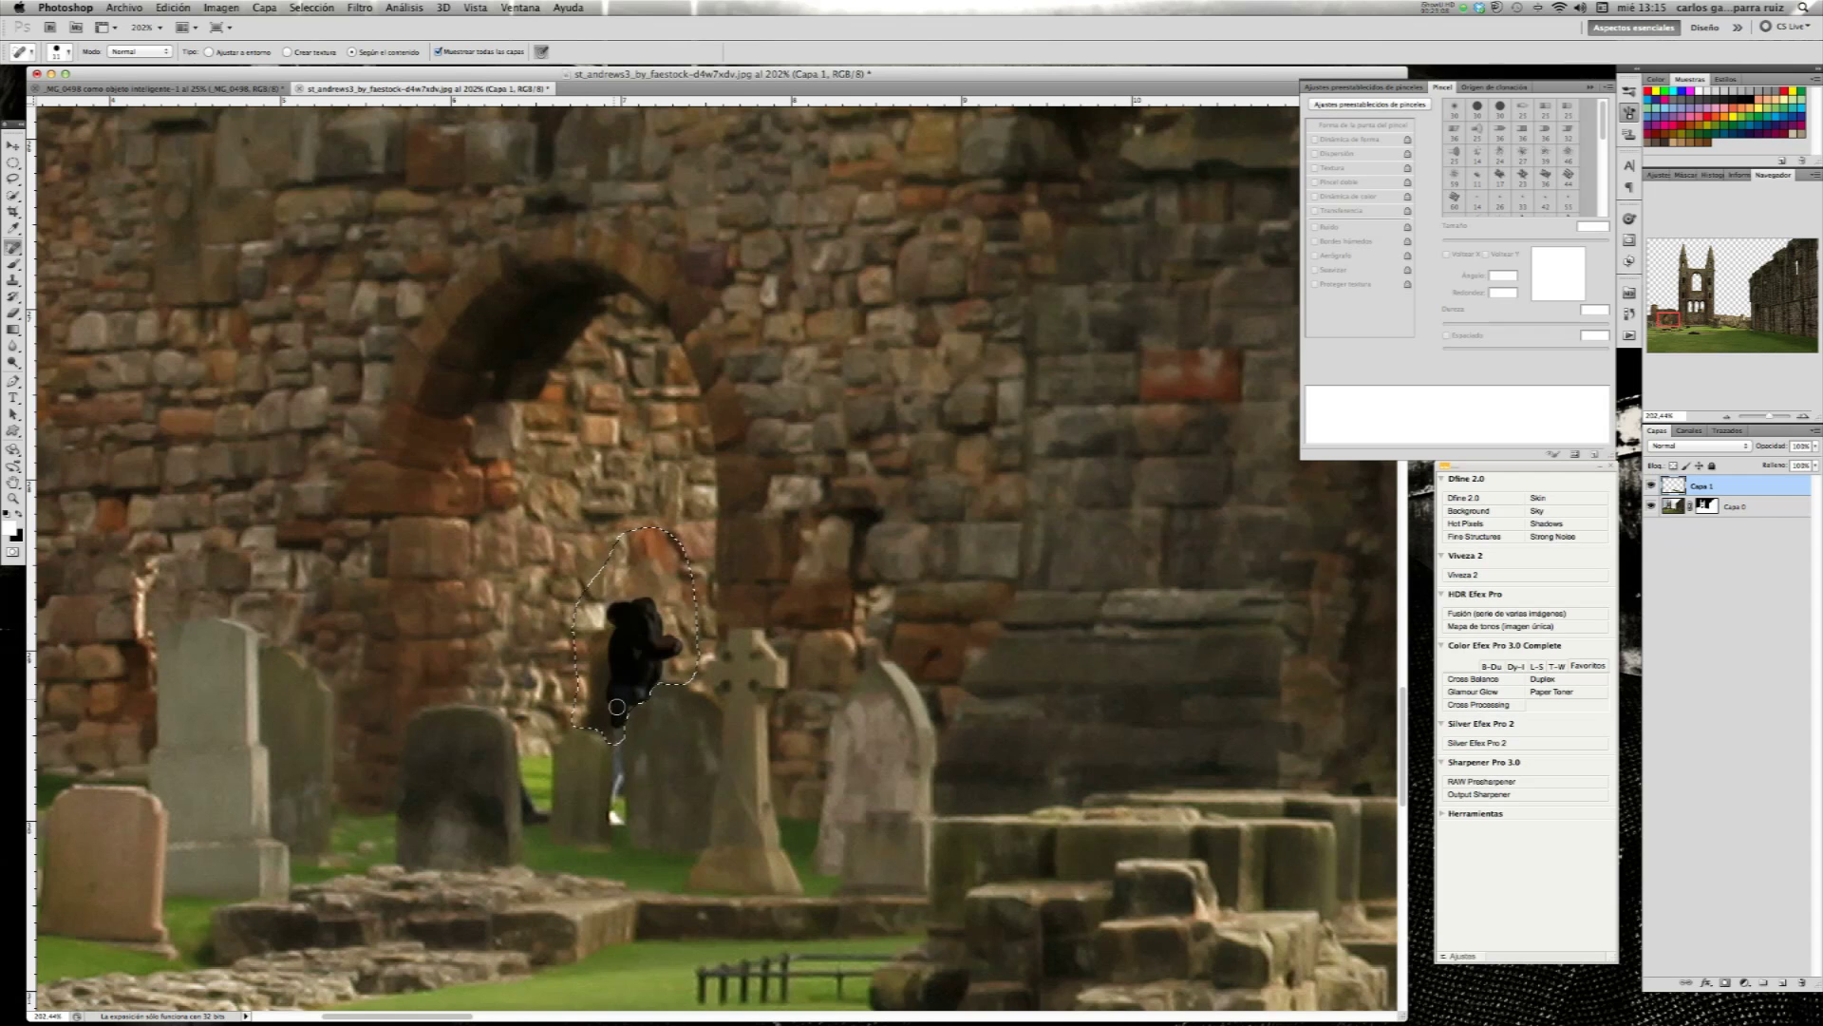
{"action": "left_click_drag", "start_coordinate": [619, 732], "coordinate": [619, 734]}
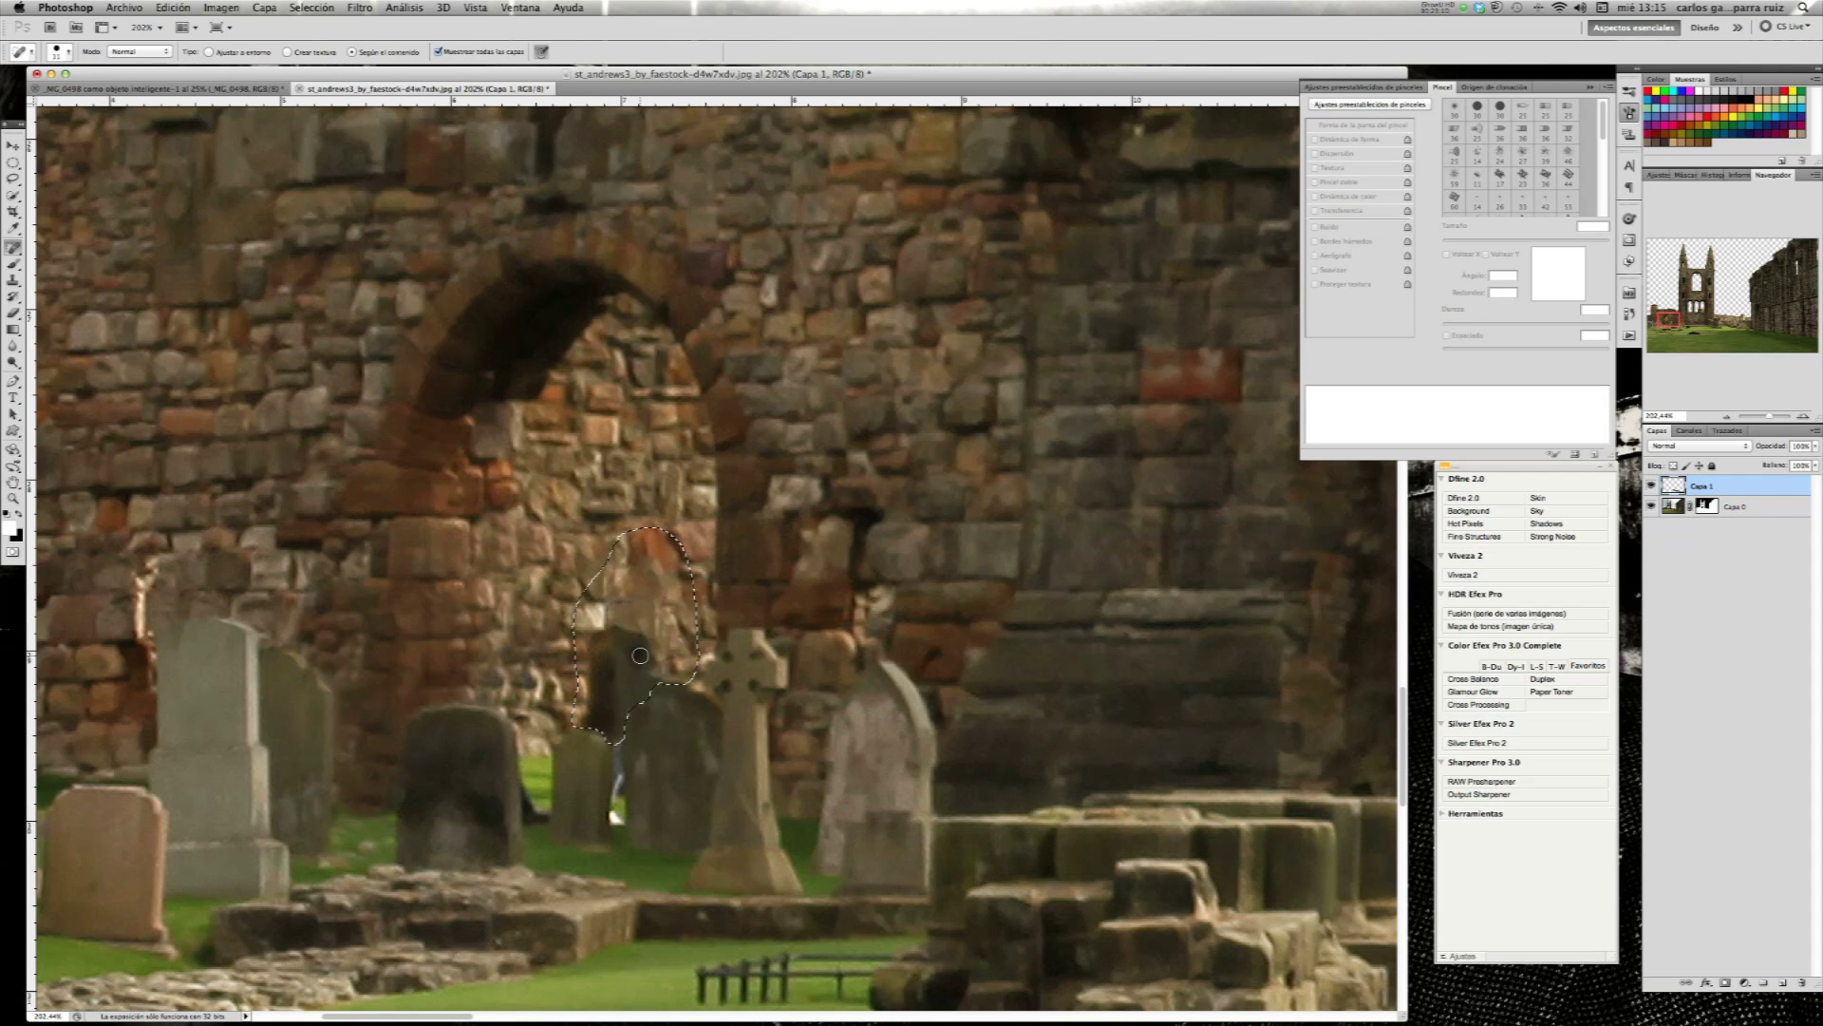
{"action": "key", "text": "ctrl+d"}
- Clone-stamp sampled stone texture over the leftover figure and dark remains near the gravestones
{"action": "left_click", "coordinate": [13, 280]}
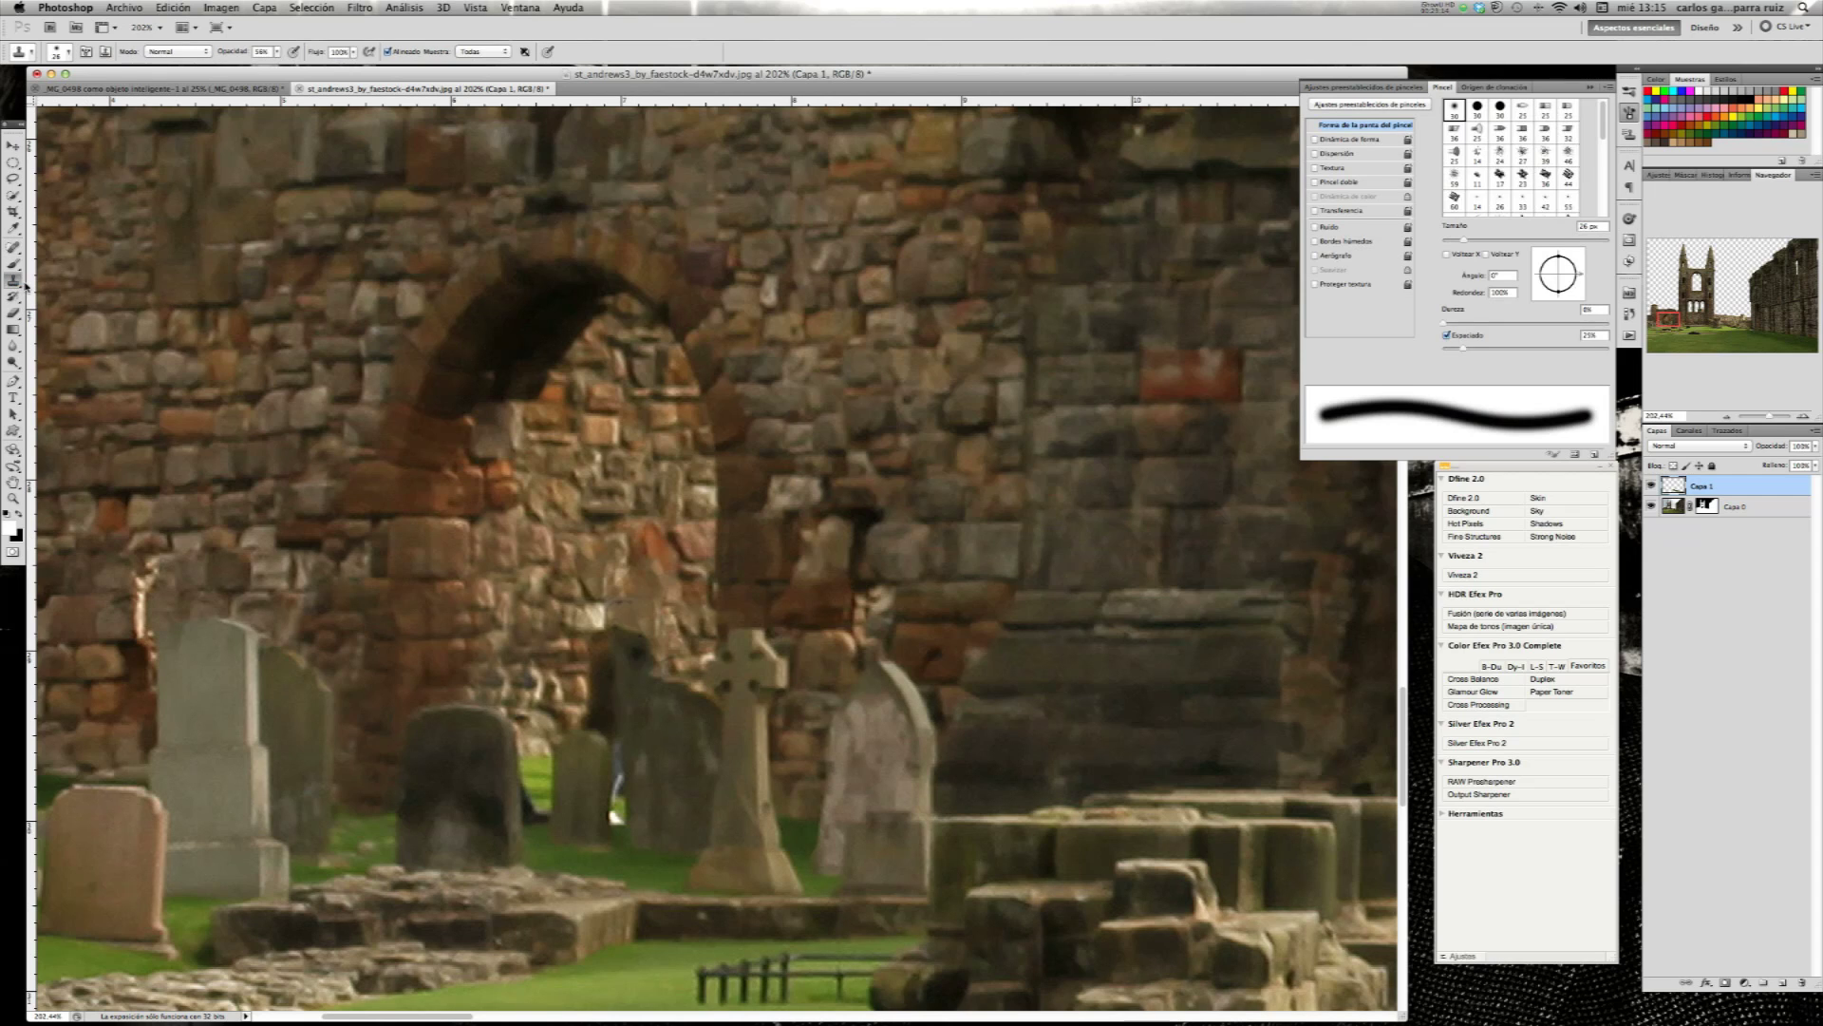
{"action": "left_click", "coordinate": [598, 488], "text": "alt"}
{"action": "mouse_move", "coordinate": [650, 566]}
{"action": "left_mouse_down"}
{"action": "mouse_move", "coordinate": [625, 592]}
{"action": "mouse_move", "coordinate": [665, 626]}
{"action": "left_mouse_up"}
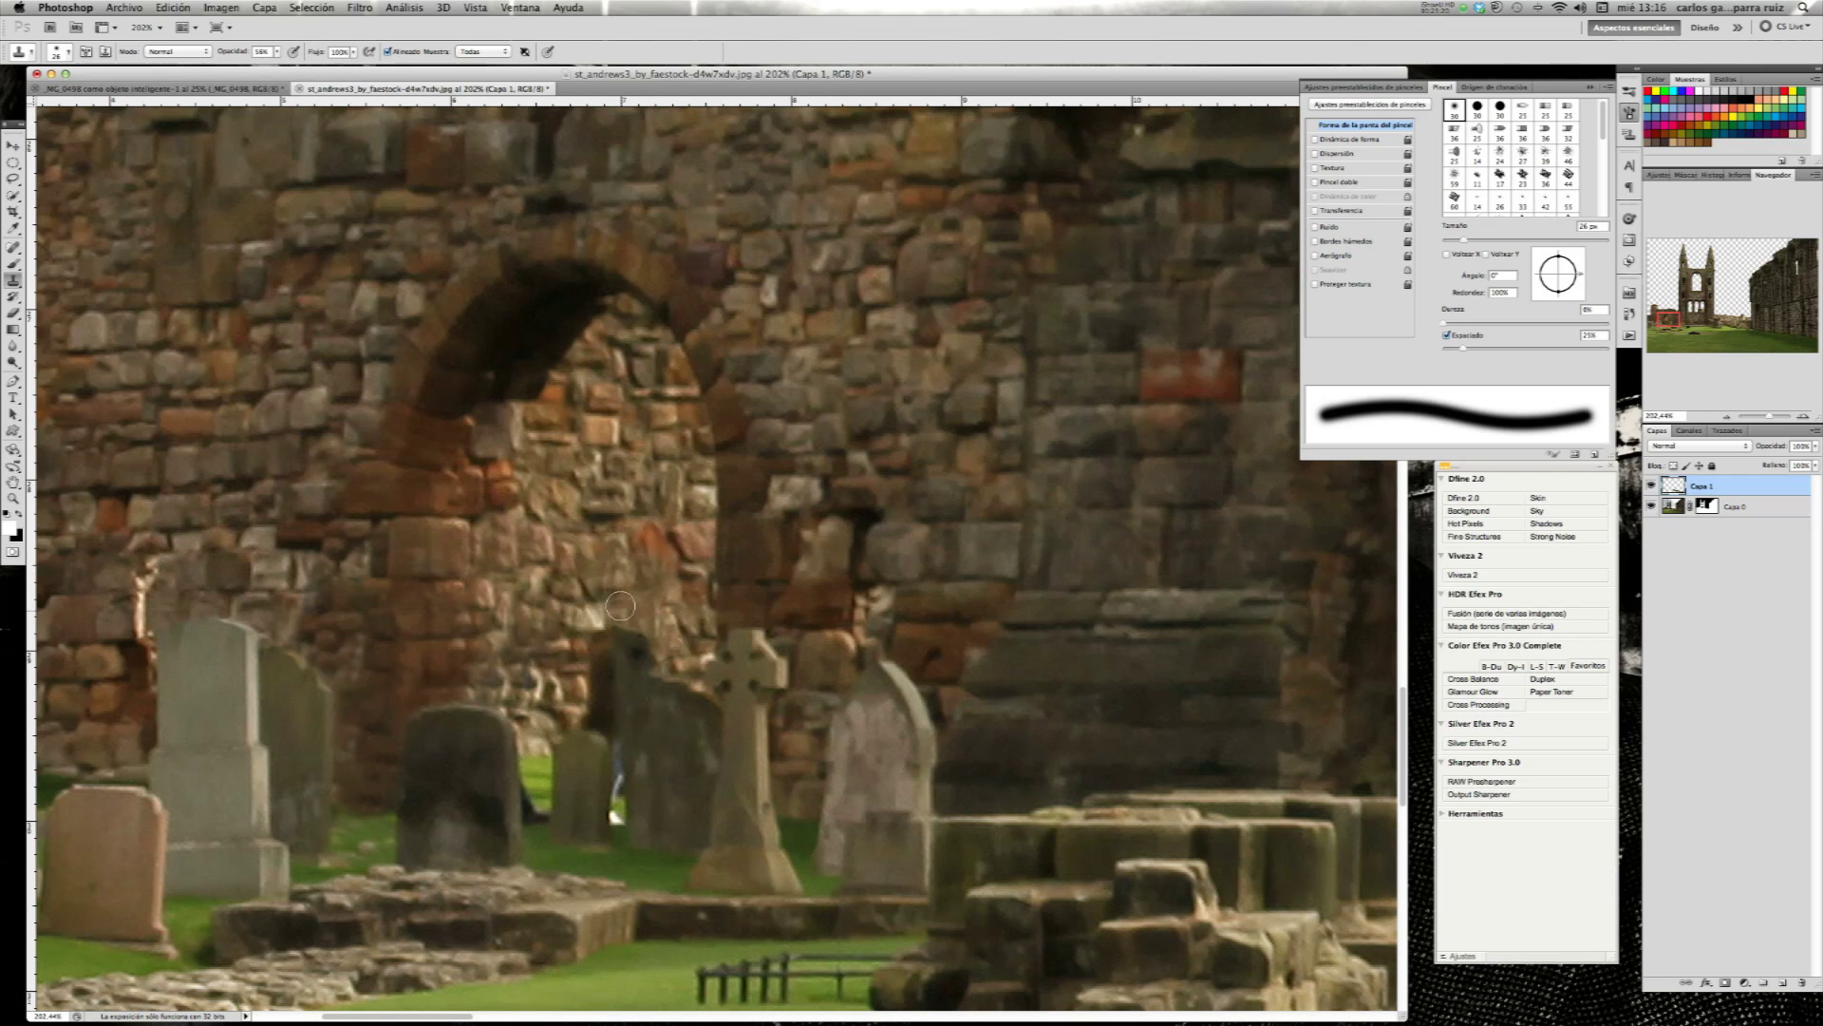
{"action": "mouse_move", "coordinate": [647, 659]}
{"action": "left_mouse_down"}
{"action": "mouse_move", "coordinate": [606, 685]}
{"action": "mouse_move", "coordinate": [643, 621]}
{"action": "left_mouse_up"}
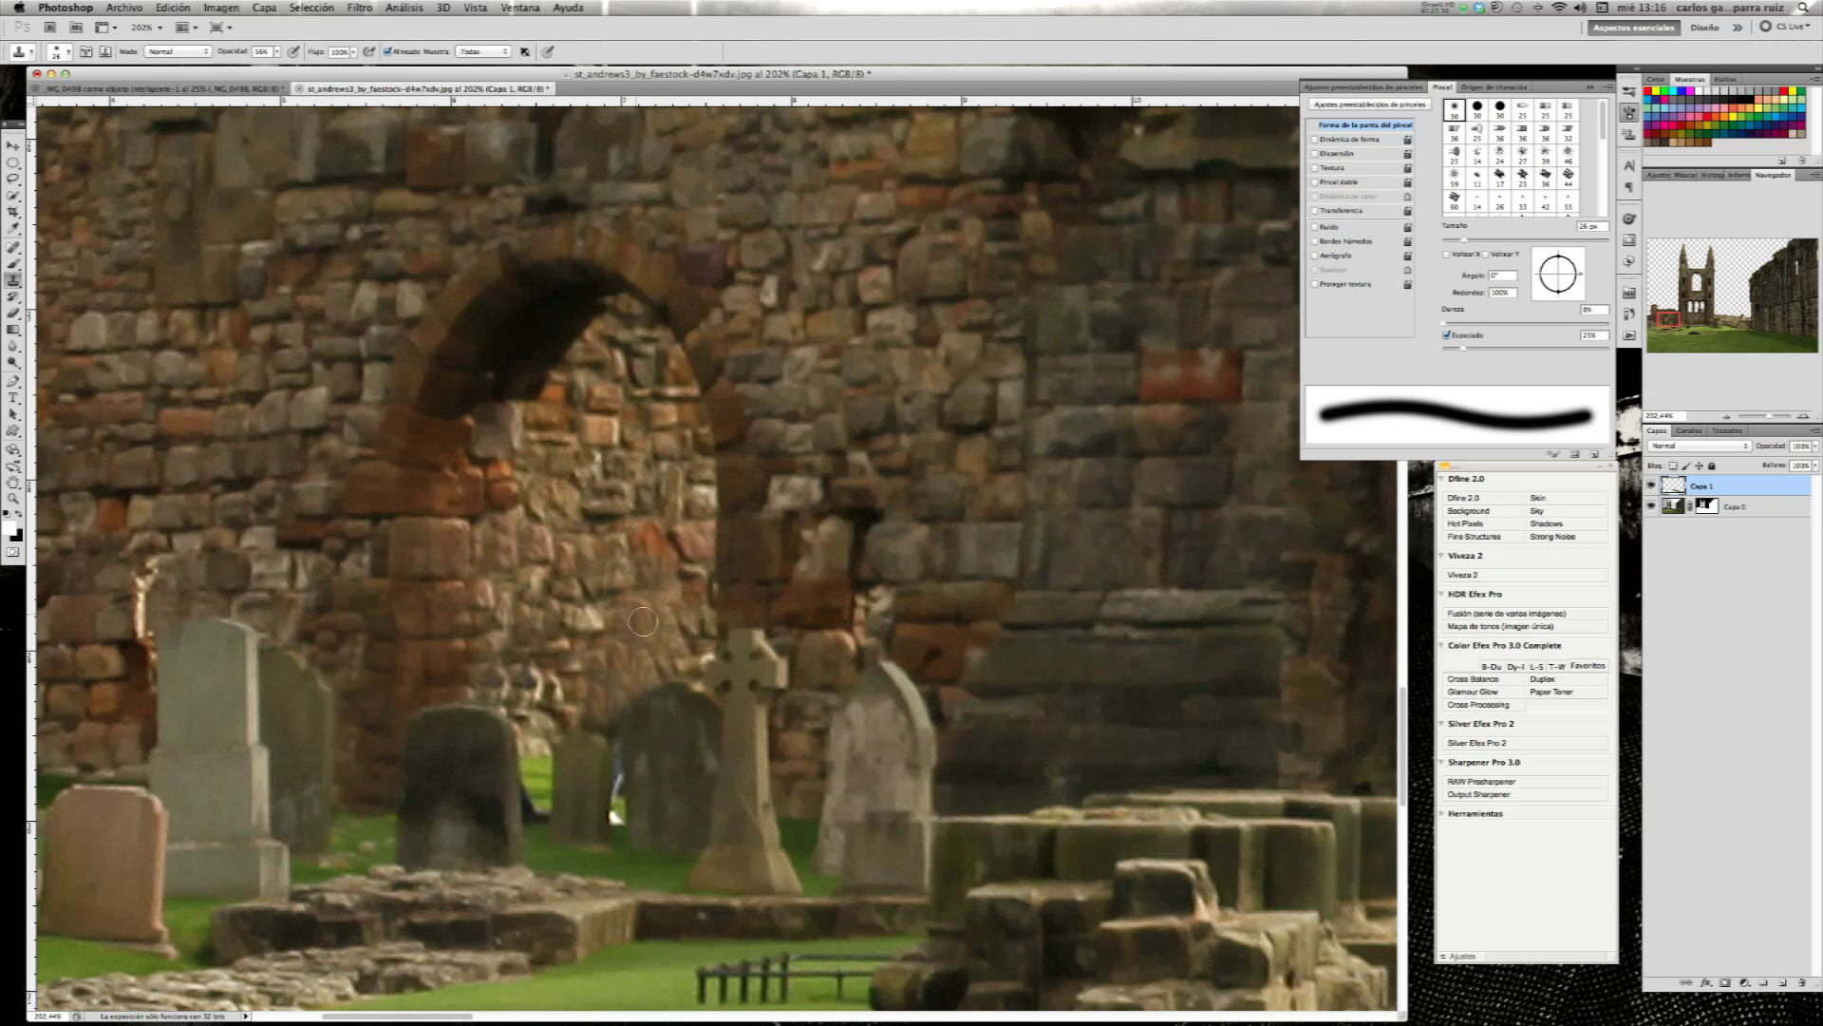
{"action": "left_click_drag", "start_coordinate": [643, 621], "coordinate": [598, 722]}
{"action": "left_click_drag", "start_coordinate": [543, 808], "coordinate": [633, 784]}
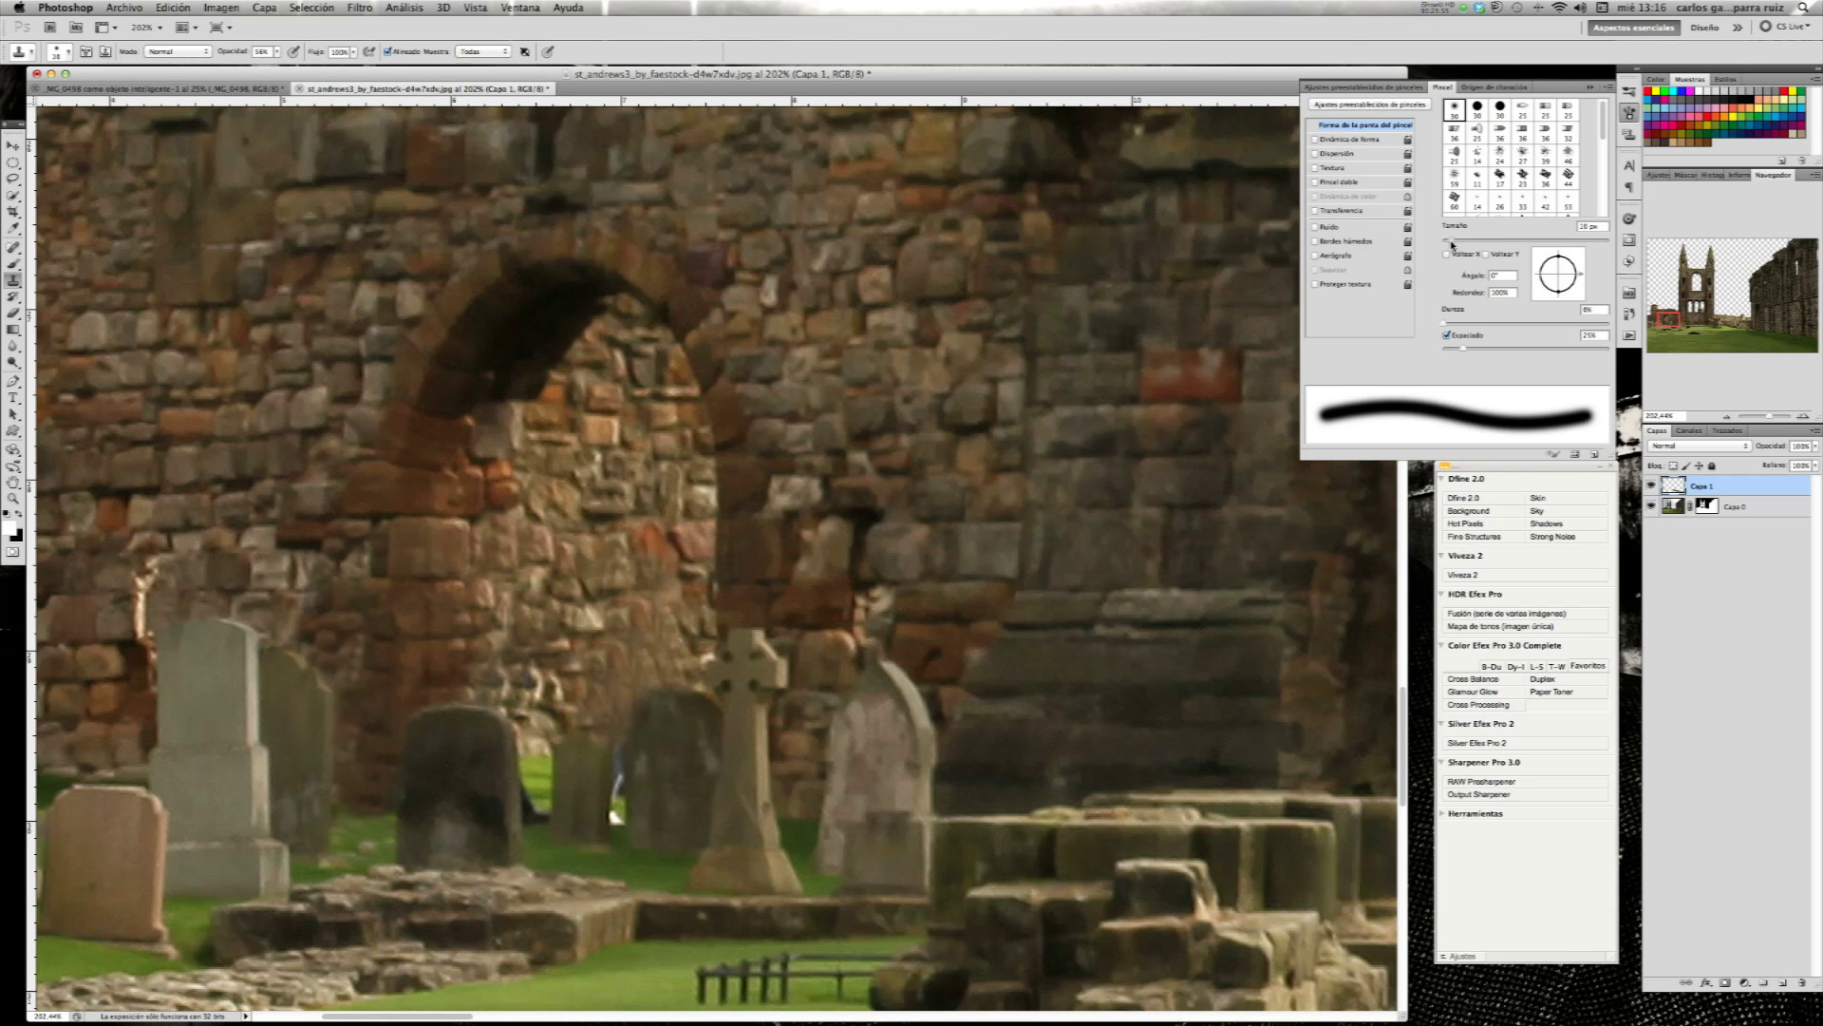
- With a much smaller clone brush, stamp texture over the arch patches and the figure between the graves
{"action": "left_click_drag", "start_coordinate": [1452, 244], "coordinate": [1447, 240]}
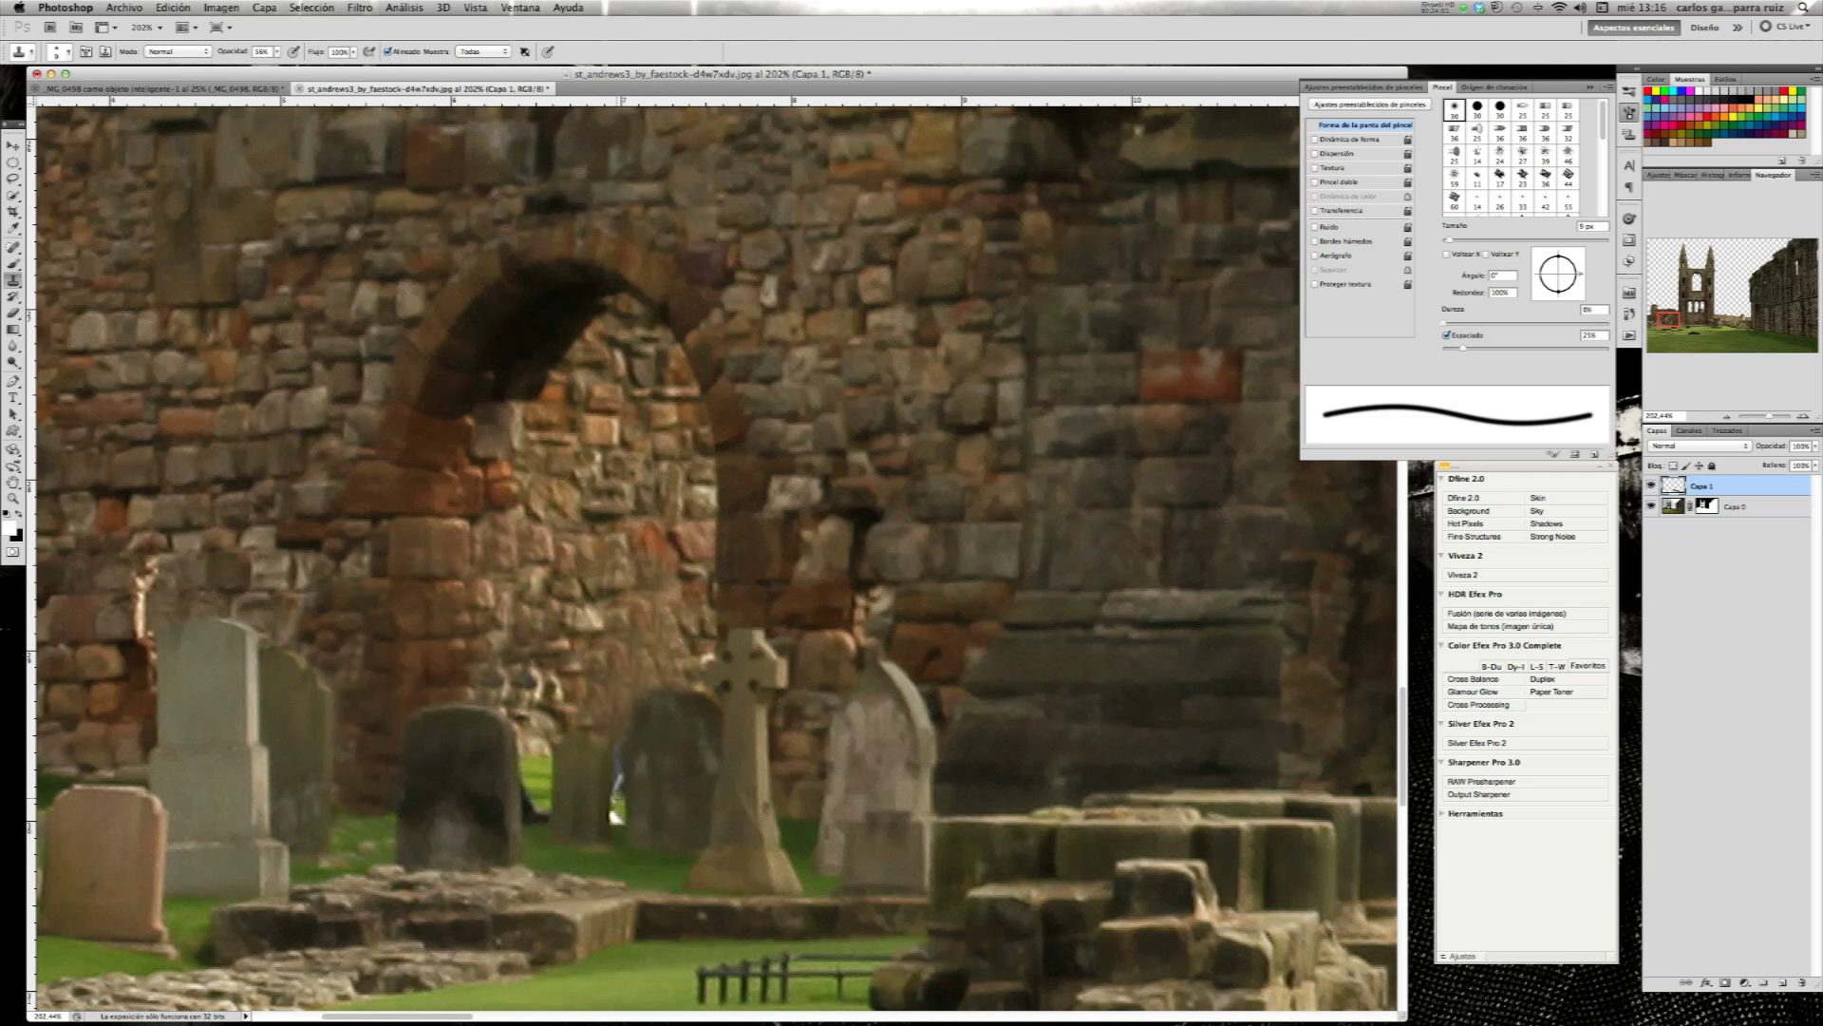
{"action": "left_click", "coordinate": [616, 790]}
{"action": "left_click", "coordinate": [616, 788]}
{"action": "left_click_drag", "start_coordinate": [616, 780], "coordinate": [615, 802]}
{"action": "left_click", "coordinate": [616, 767]}
{"action": "left_click", "coordinate": [1800, 416]}
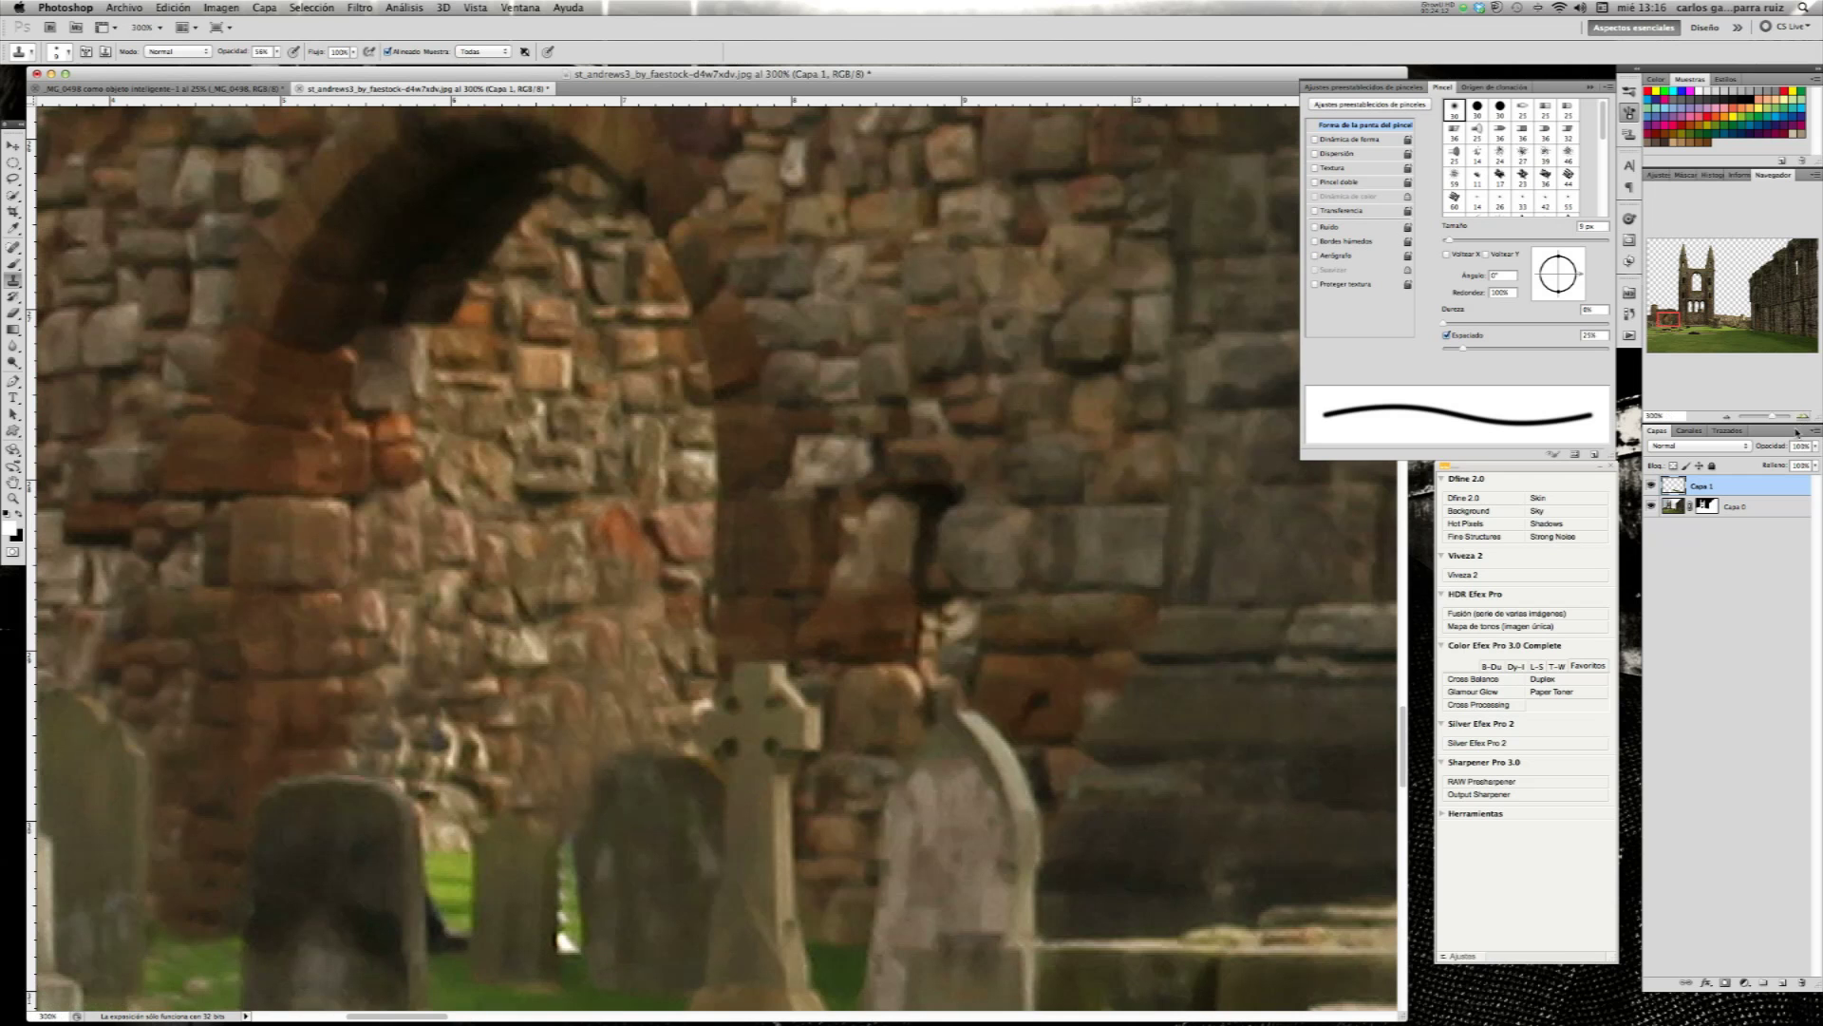
{"action": "left_click_drag", "start_coordinate": [1669, 319], "coordinate": [1664, 321]}
{"action": "key", "text": "bracketleft"}
{"action": "key", "text": "bracketleft"}
{"action": "key", "text": "bracketleft"}
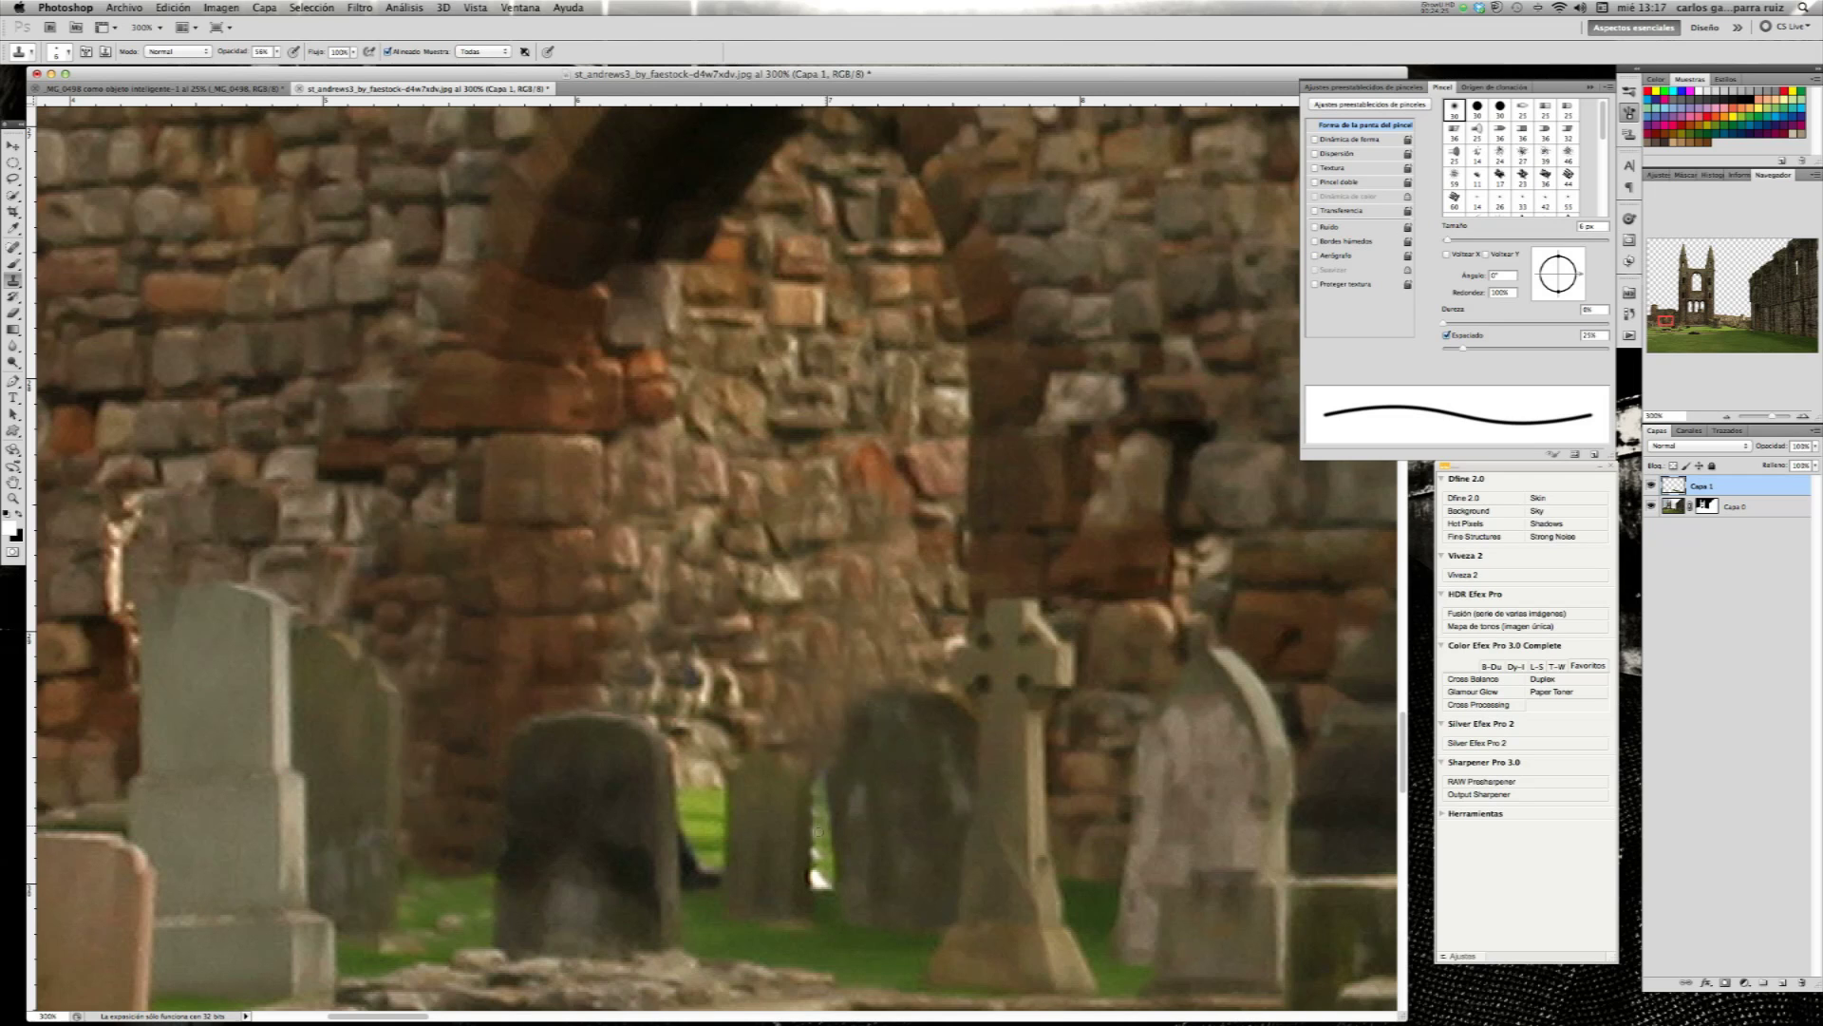
{"action": "left_click", "coordinate": [815, 836]}
{"action": "left_click", "coordinate": [839, 869]}
- Fit the image, then zoom in on the tower using the Navigator
{"action": "key", "text": "super+0"}
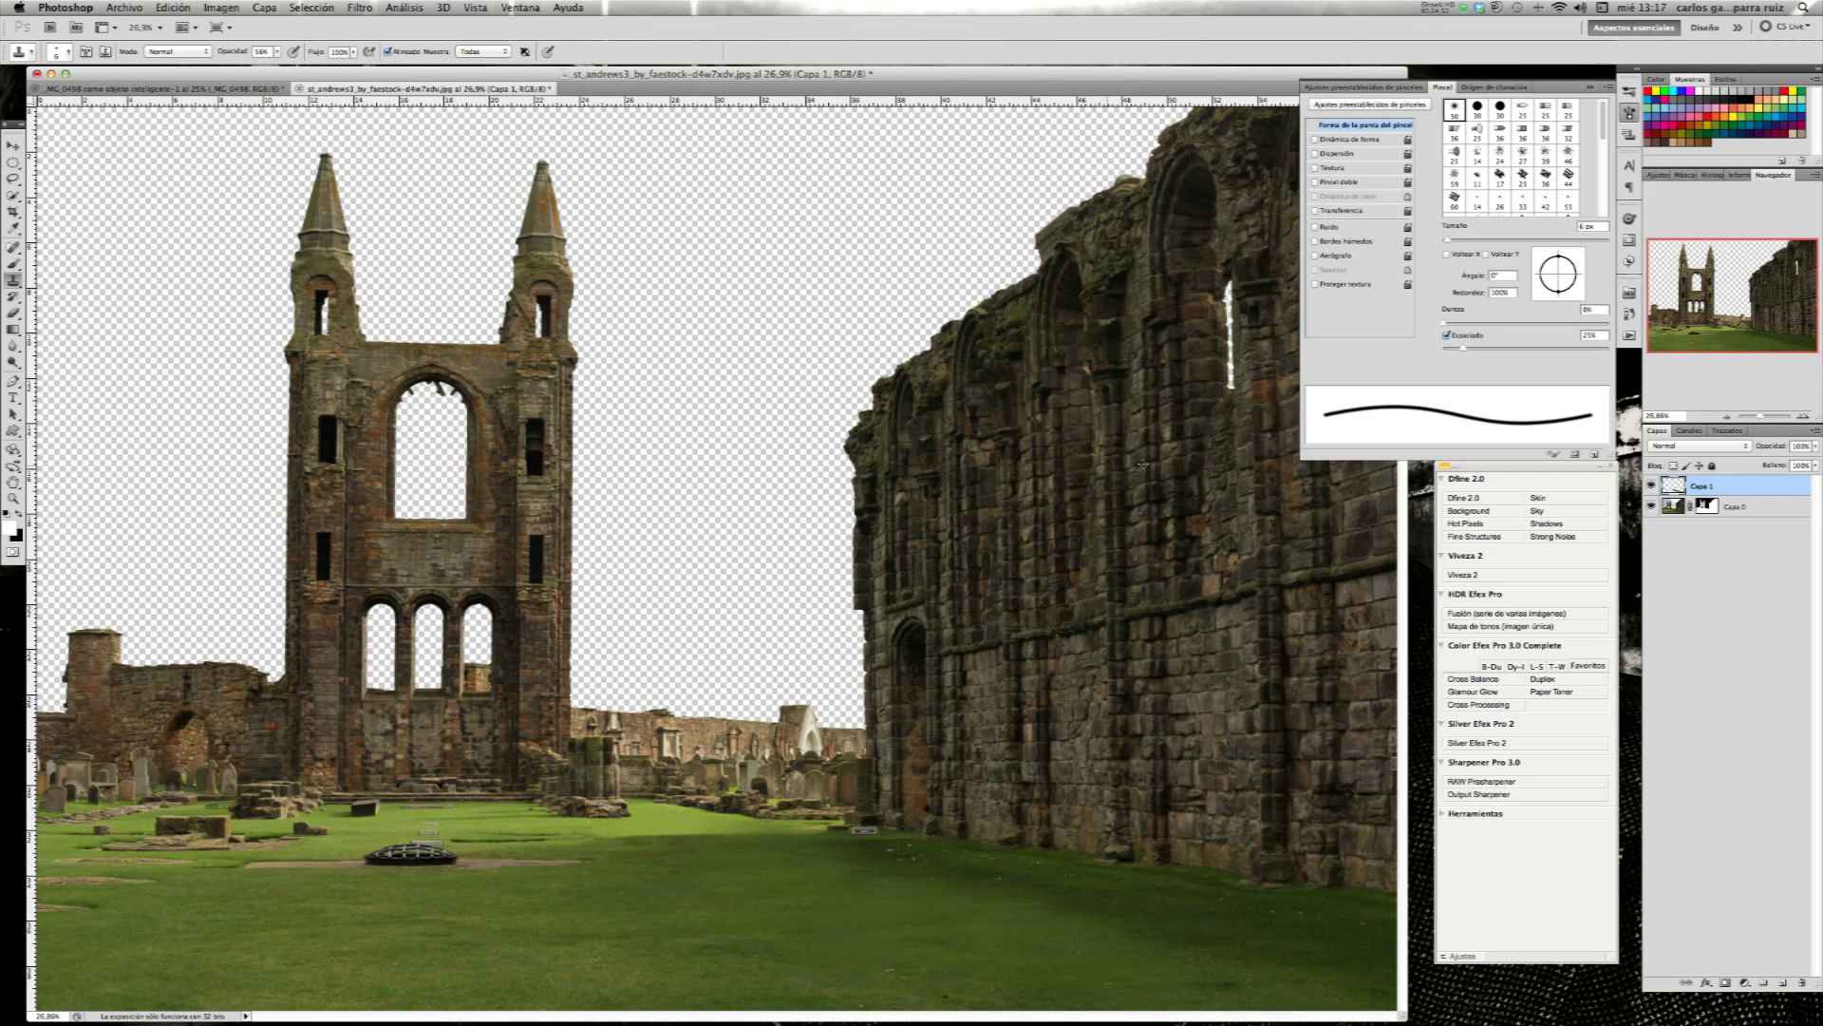
{"action": "left_click", "coordinate": [1803, 418]}
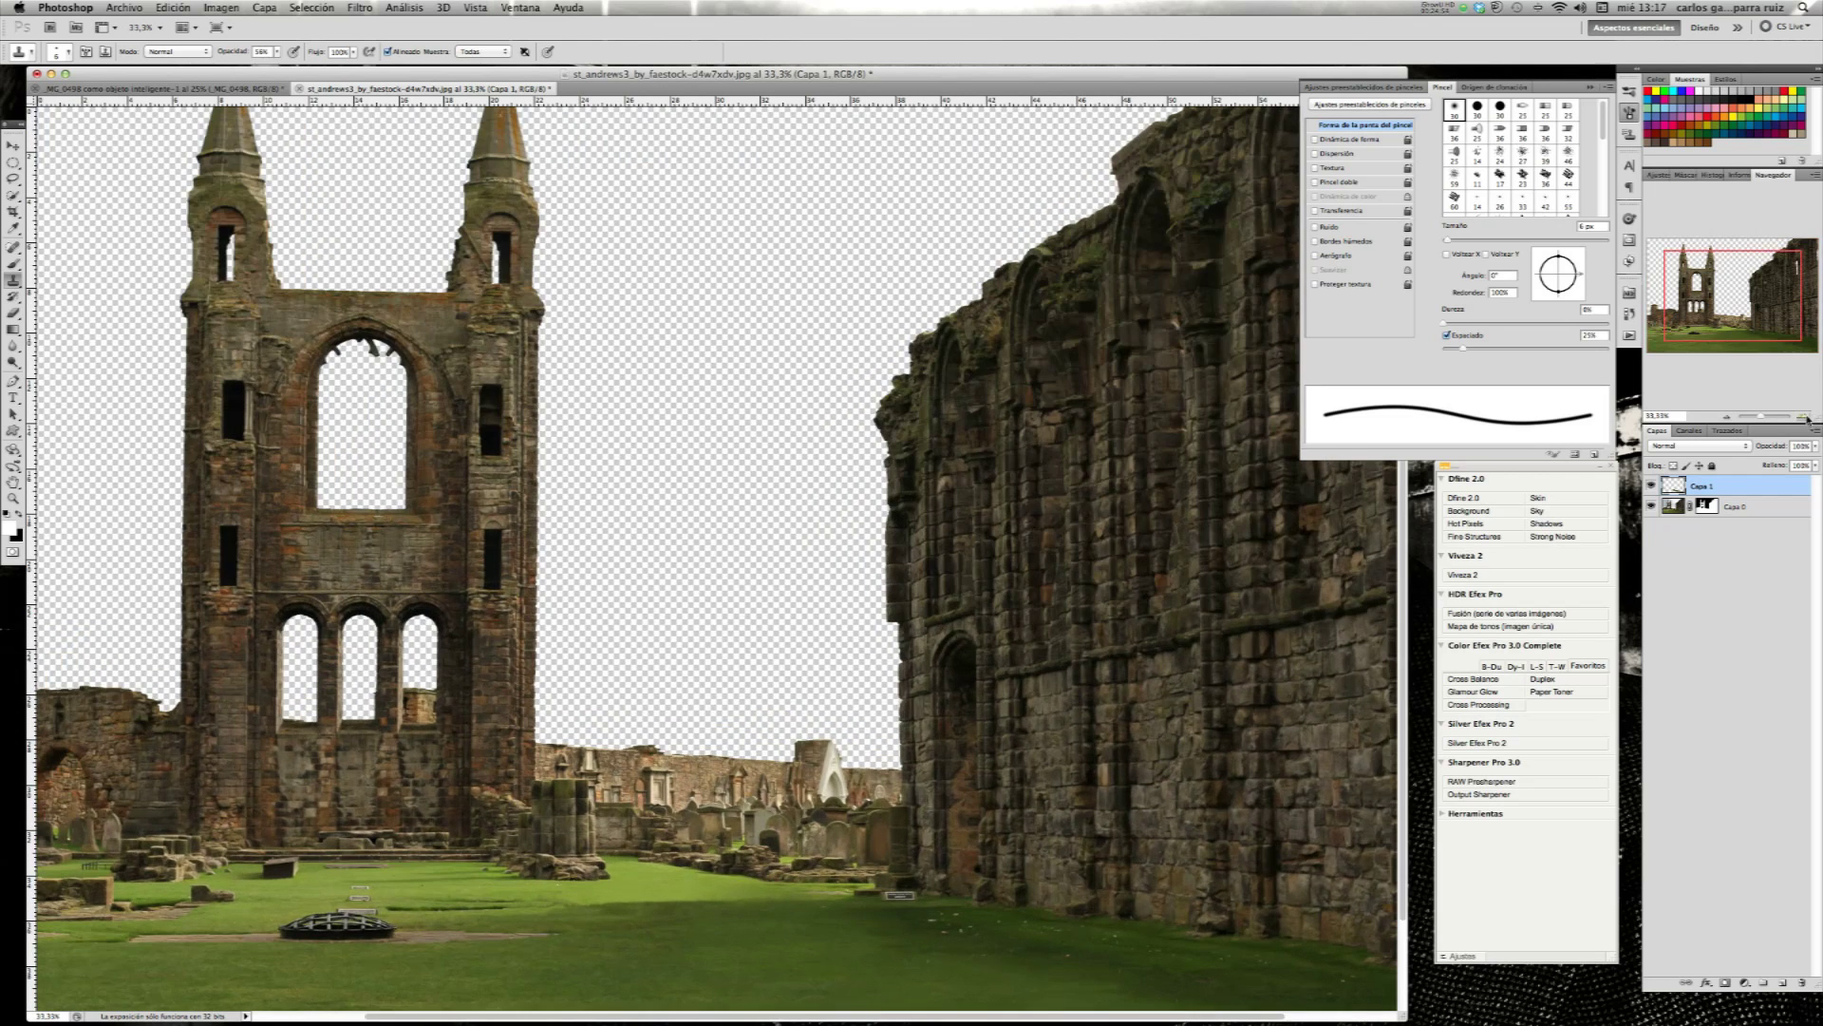
{"action": "left_click", "coordinate": [1804, 418]}
{"action": "mouse_move", "coordinate": [1772, 332]}
{"action": "left_mouse_down"}
{"action": "mouse_move", "coordinate": [1680, 321]}
{"action": "mouse_move", "coordinate": [1660, 352]}
{"action": "left_mouse_up"}
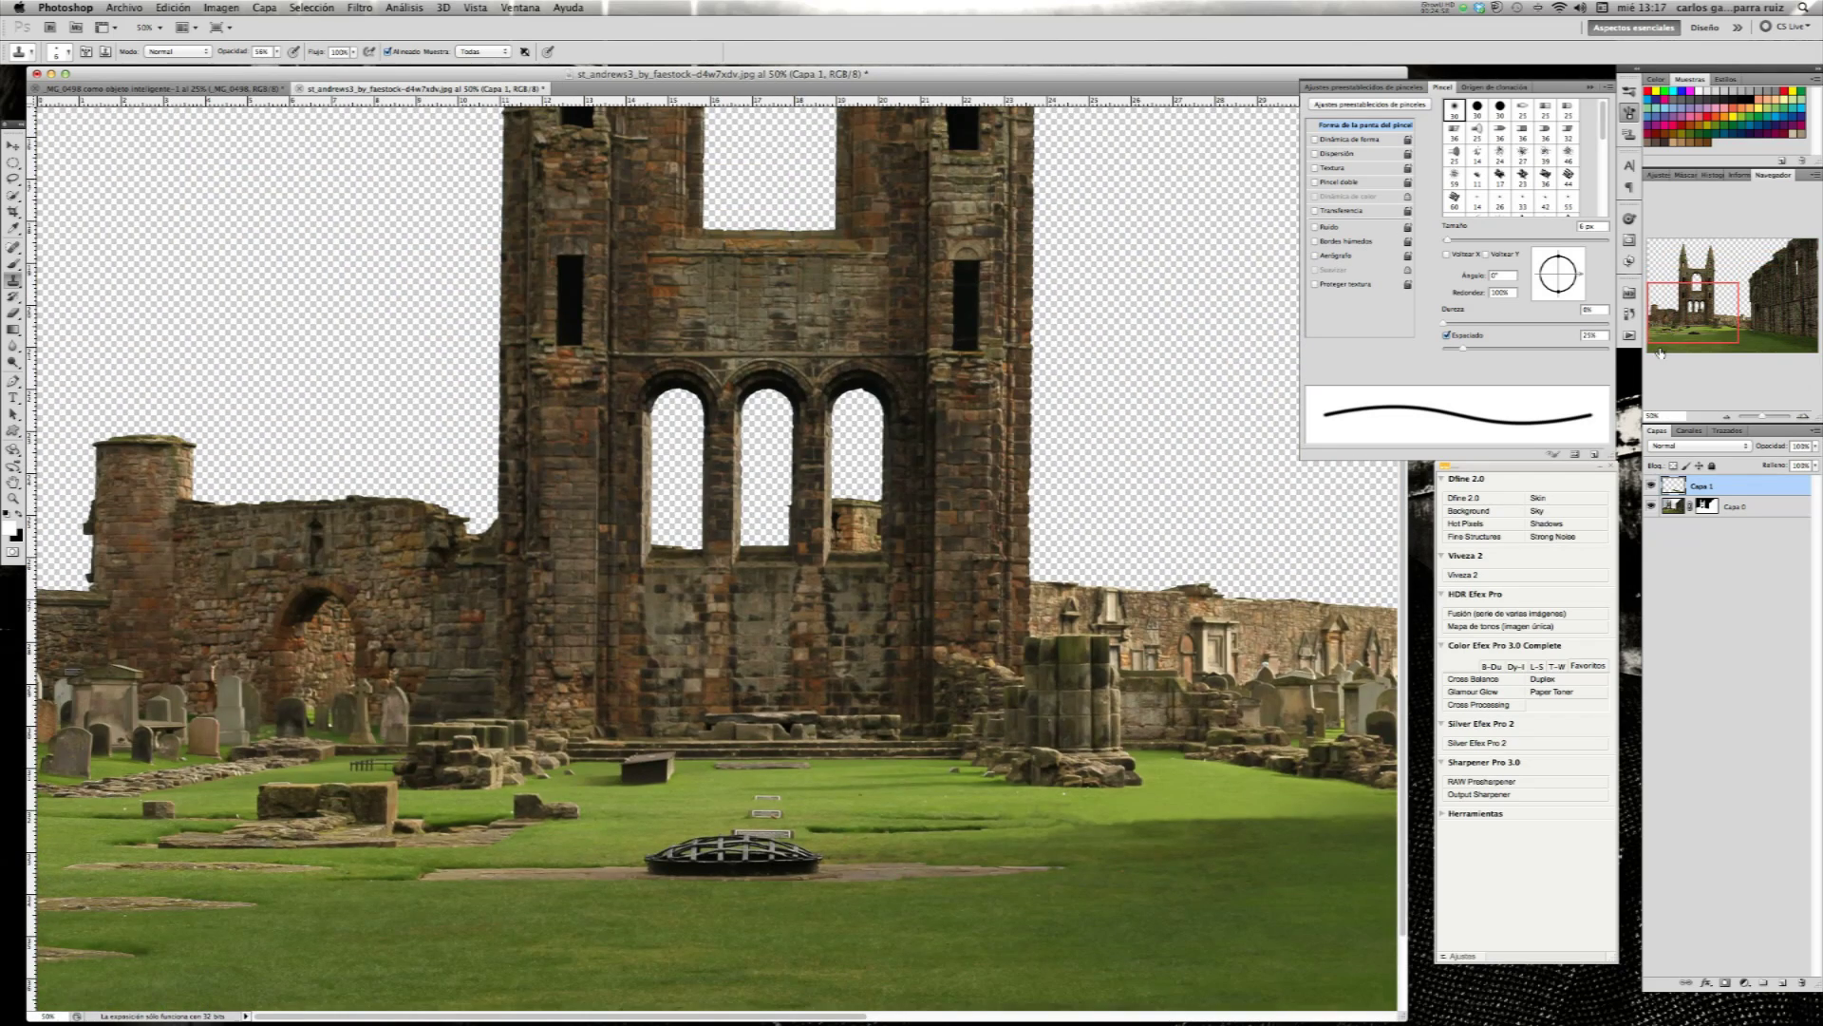
- Toggle Capa 1's visibility to compare the repairs, then fit the whole ruins image on screen
{"action": "left_click", "coordinate": [1652, 486]}
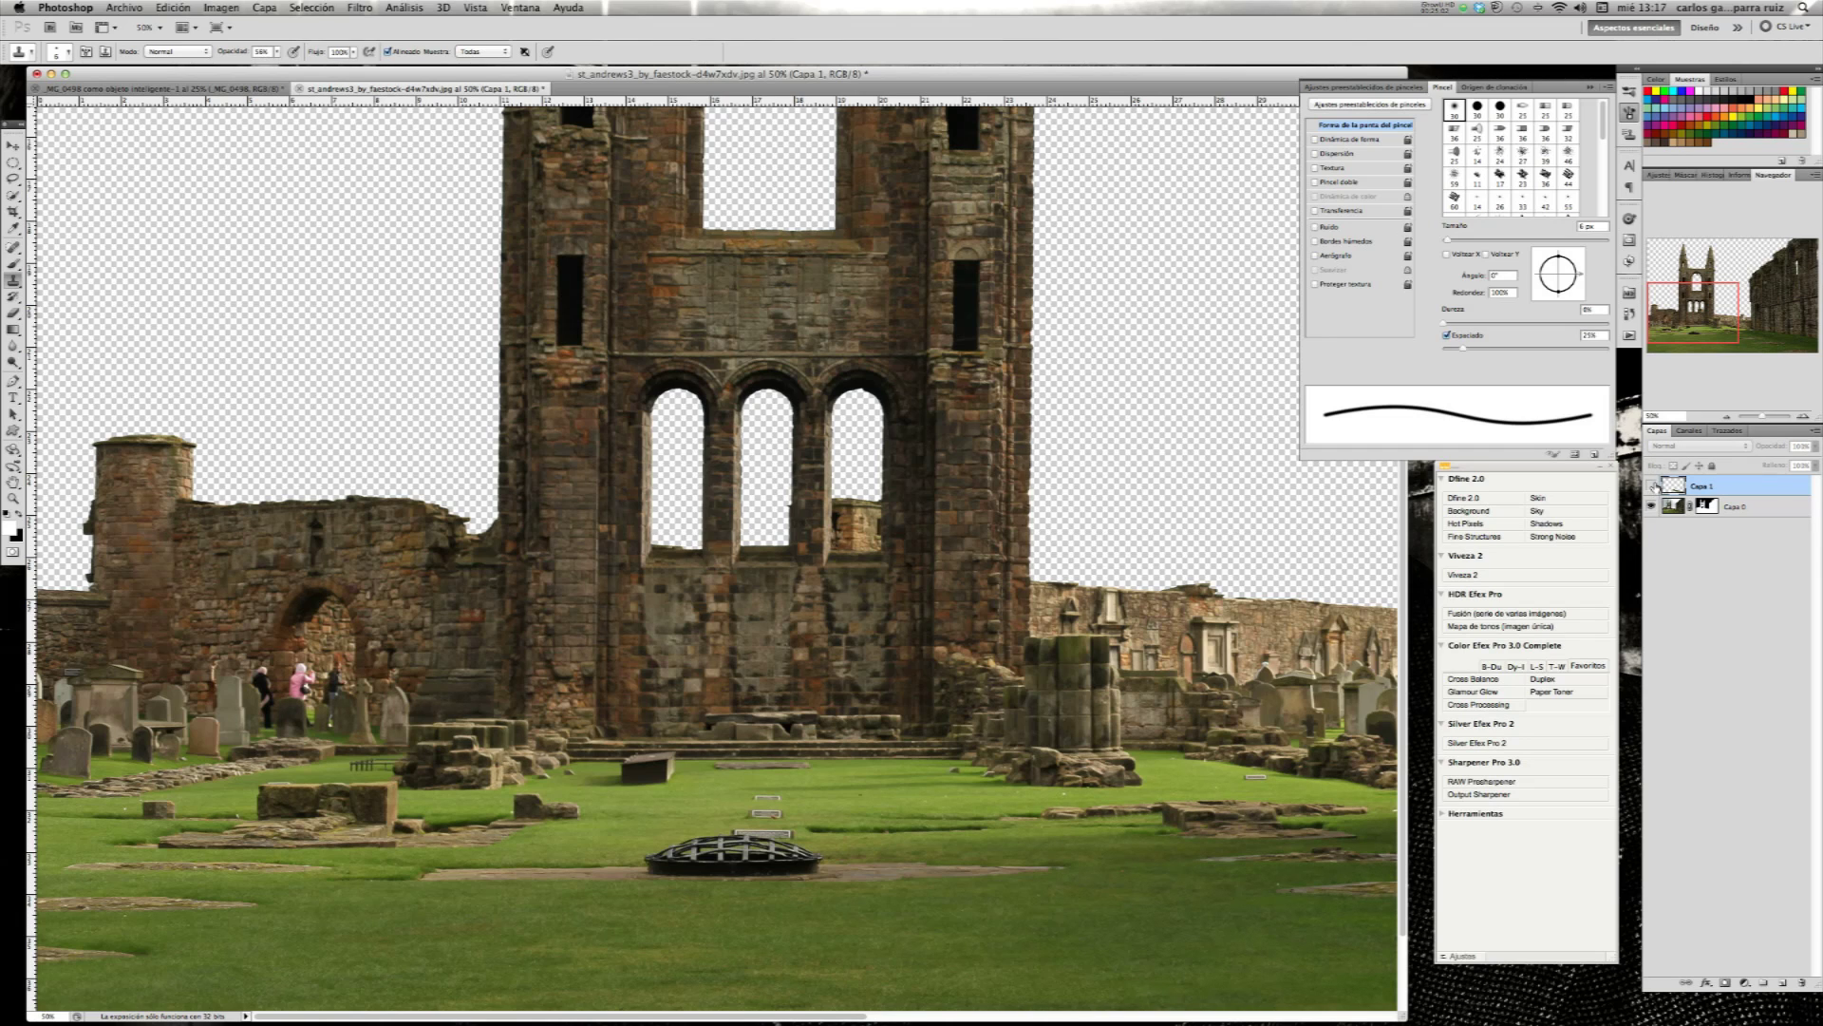
{"action": "left_click", "coordinate": [1652, 486]}
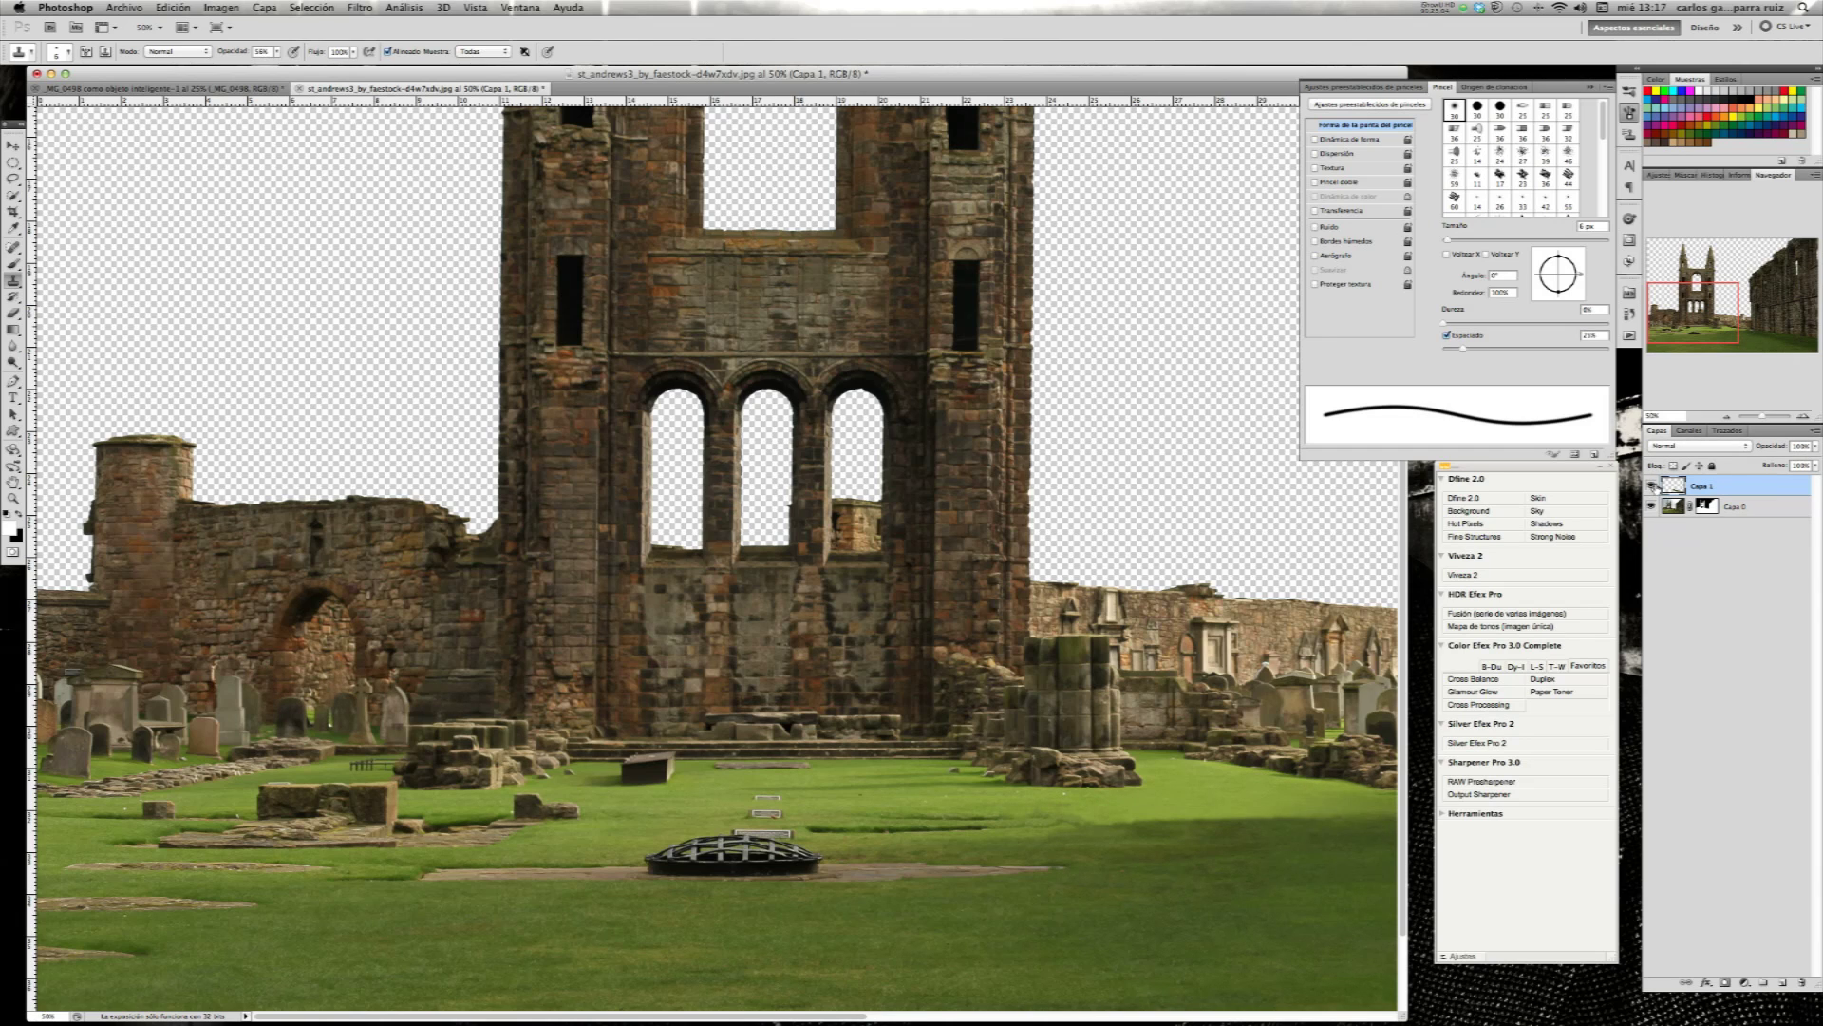
{"action": "left_click", "coordinate": [1652, 486]}
{"action": "left_click", "coordinate": [1652, 486]}
{"action": "key", "text": "ctrl+0"}
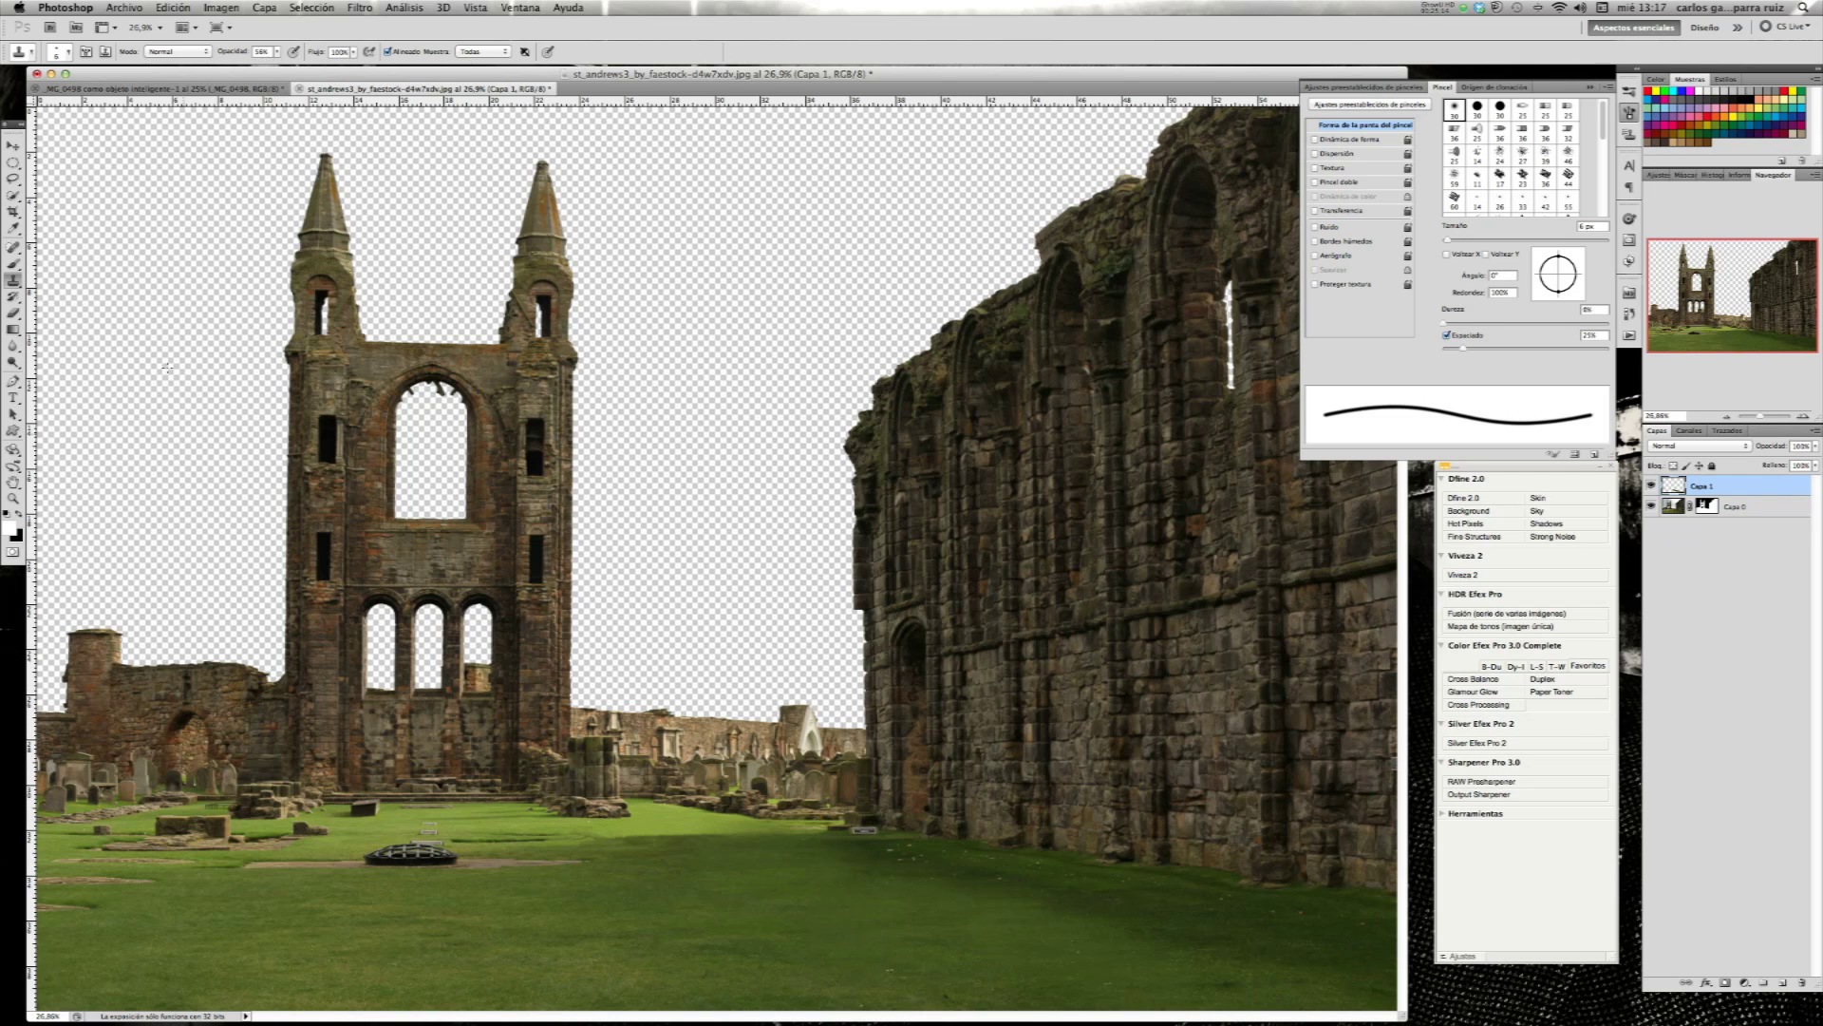
{"action": "left_click", "coordinate": [14, 177]}
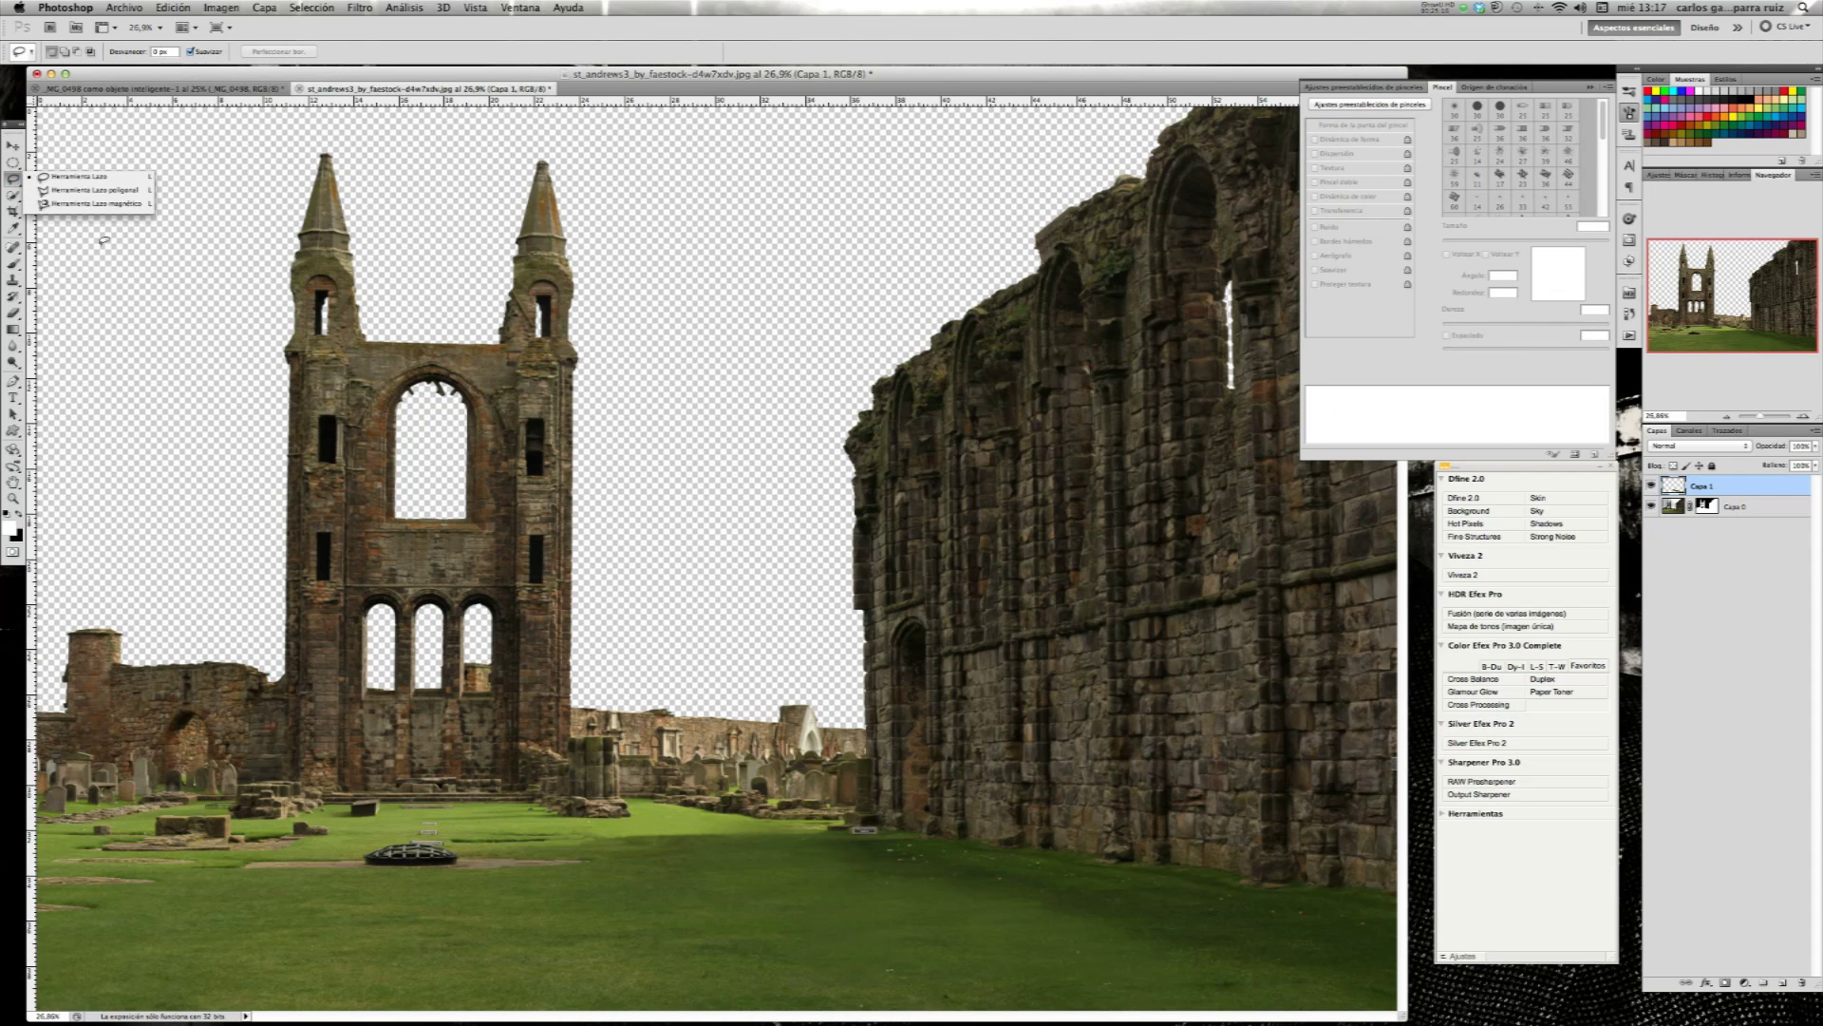
- Lasso the lawn grate, heal it away with an enlarged Spot Healing Brush, and deselect
{"action": "left_click", "coordinate": [225, 874]}
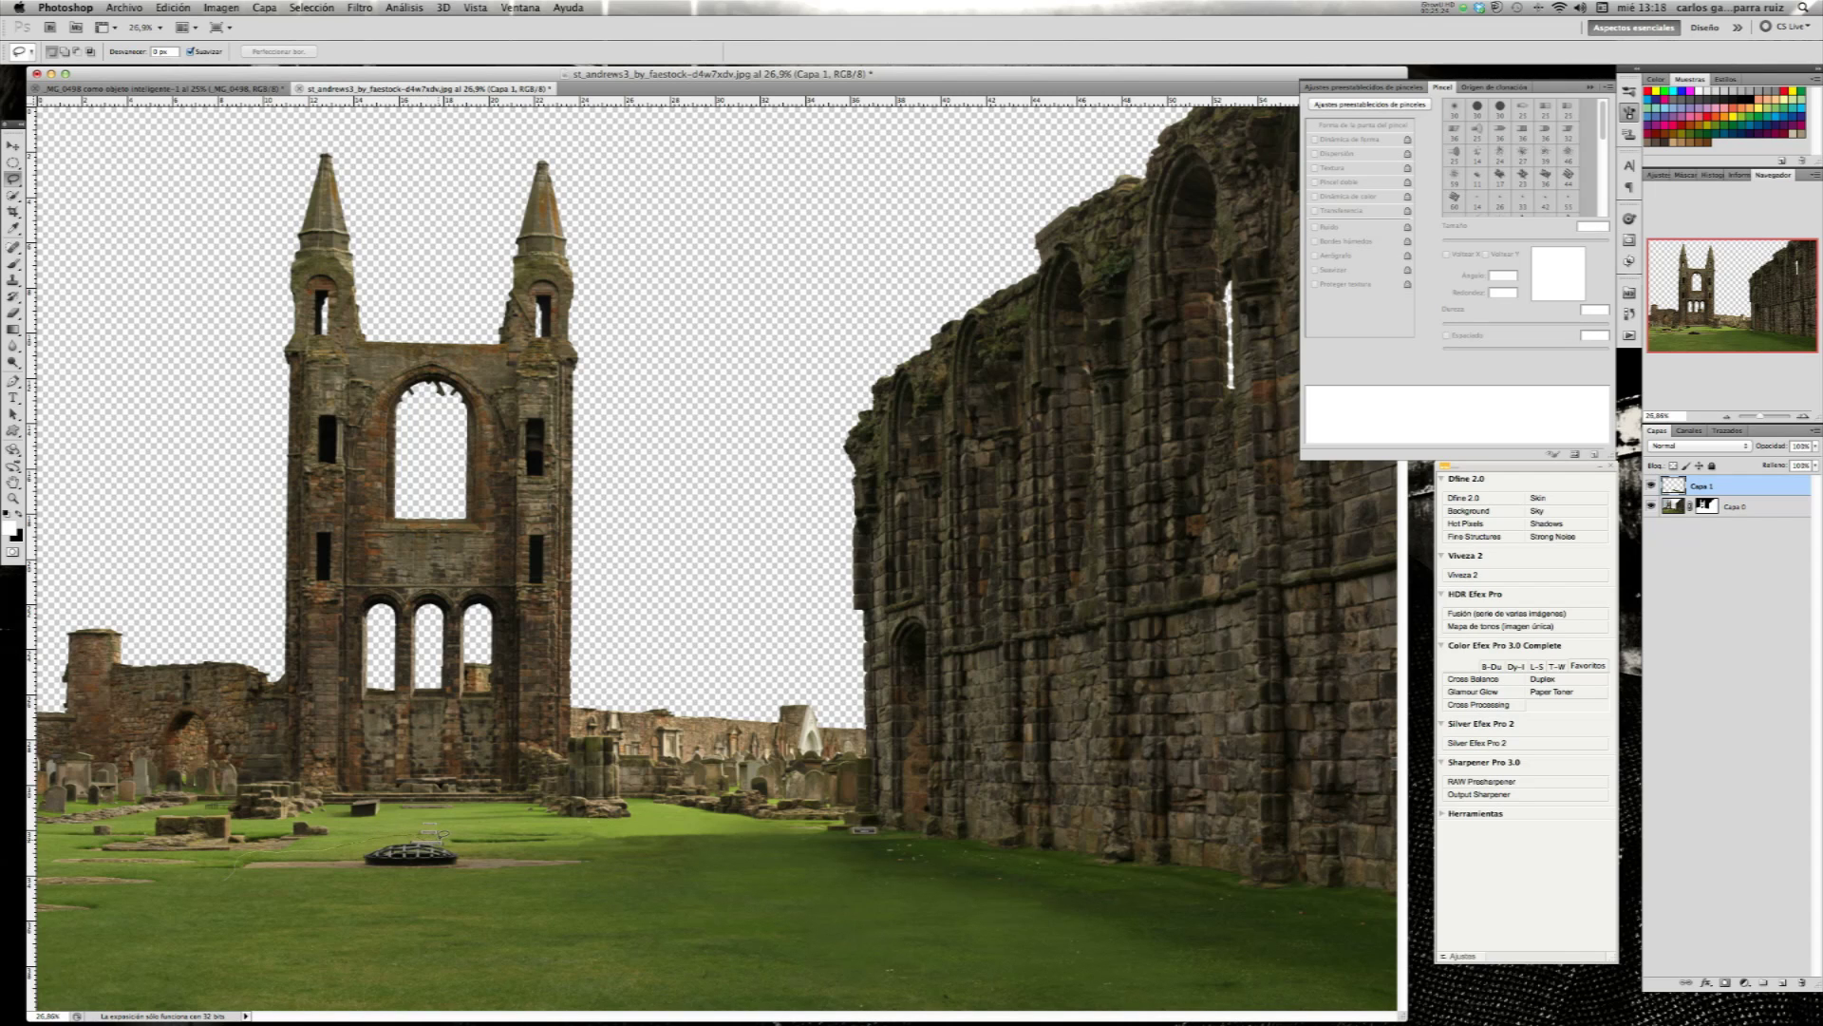
{"action": "mouse_move", "coordinate": [604, 845]}
{"action": "left_mouse_down"}
{"action": "mouse_move", "coordinate": [607, 894]}
{"action": "mouse_move", "coordinate": [326, 909]}
{"action": "mouse_move", "coordinate": [232, 866]}
{"action": "left_mouse_up"}
{"action": "left_click", "coordinate": [14, 248]}
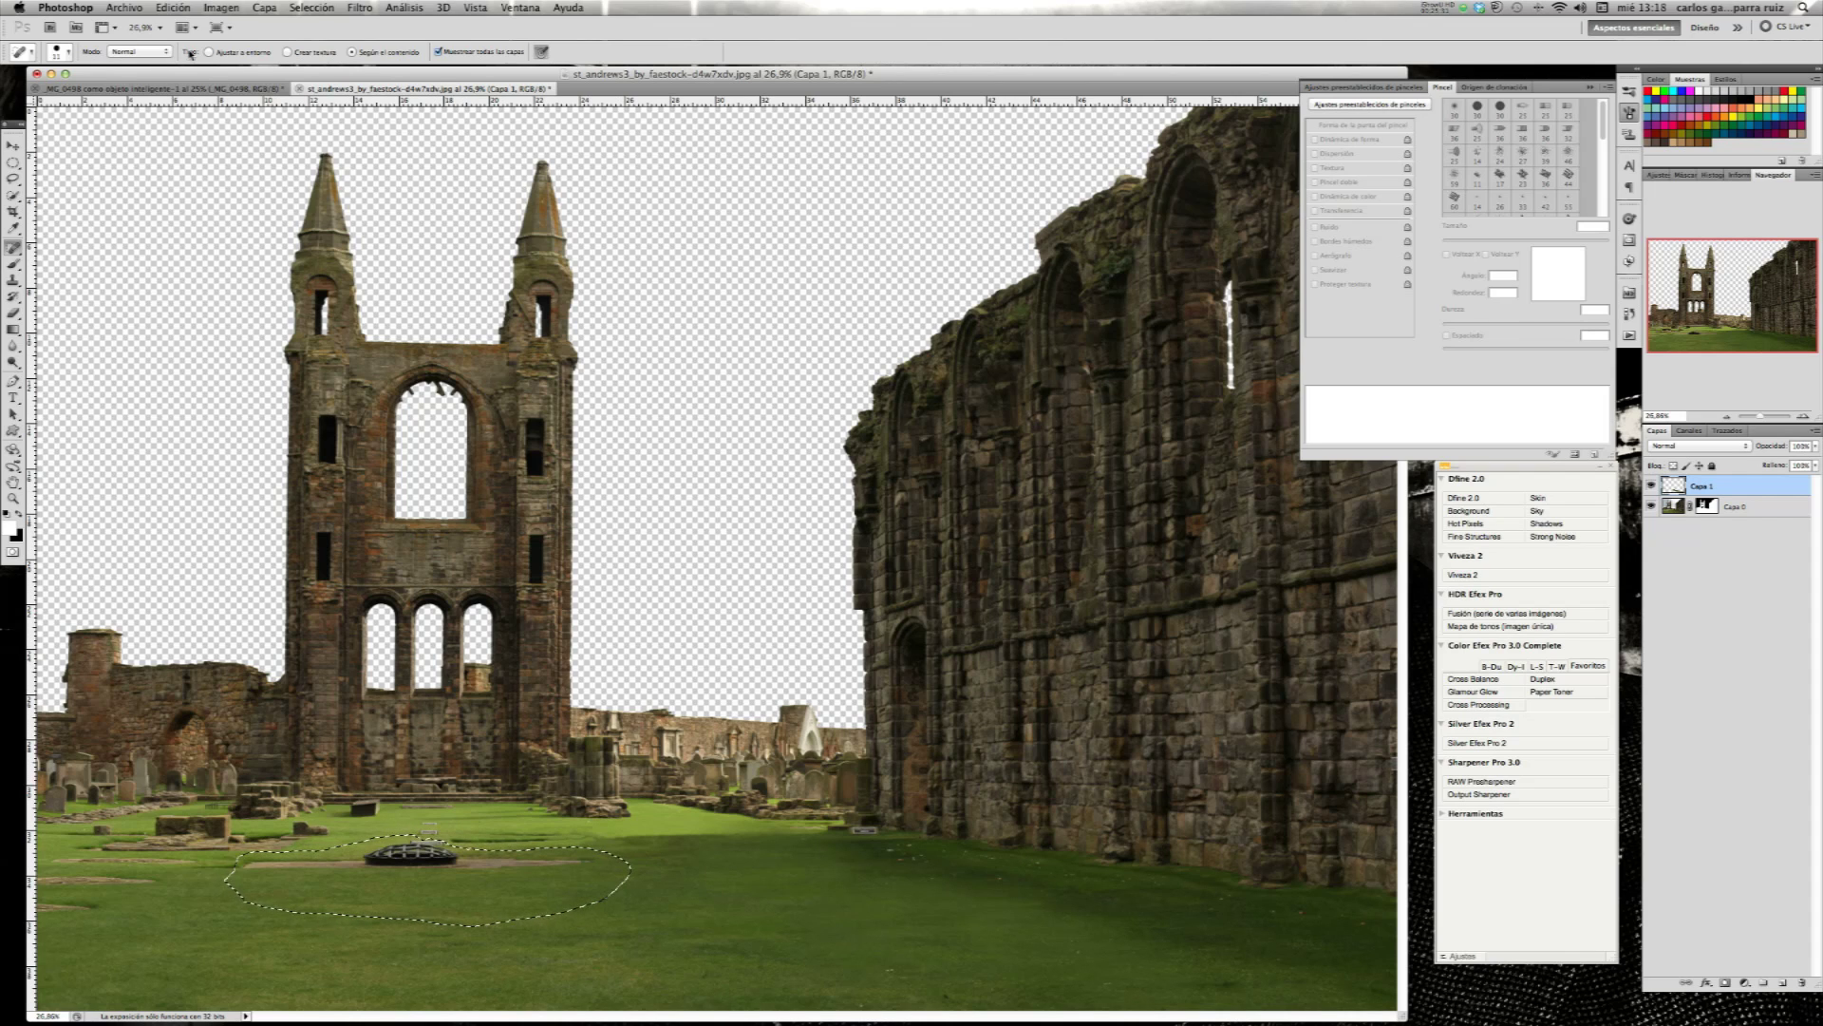
{"action": "left_click", "coordinate": [68, 51]}
{"action": "left_click_drag", "start_coordinate": [43, 87], "coordinate": [66, 88]}
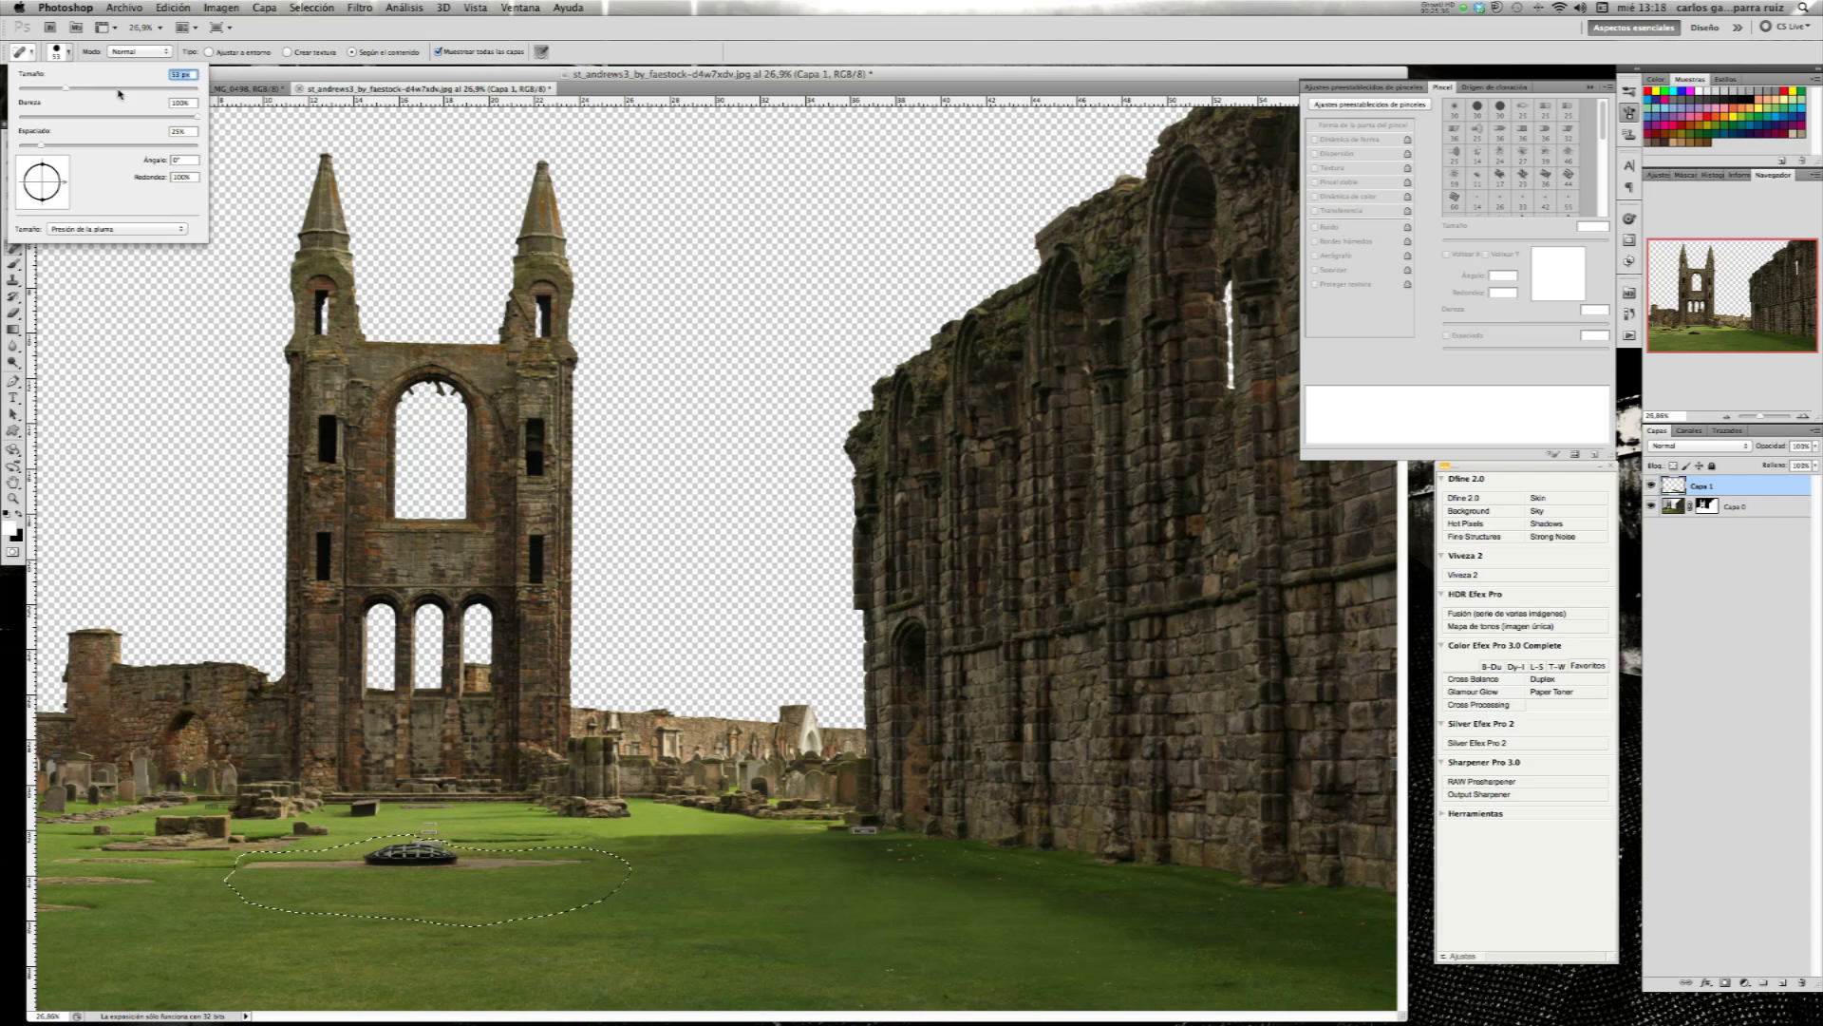
{"action": "left_click_drag", "start_coordinate": [81, 89], "coordinate": [90, 88]}
{"action": "key", "text": "Return"}
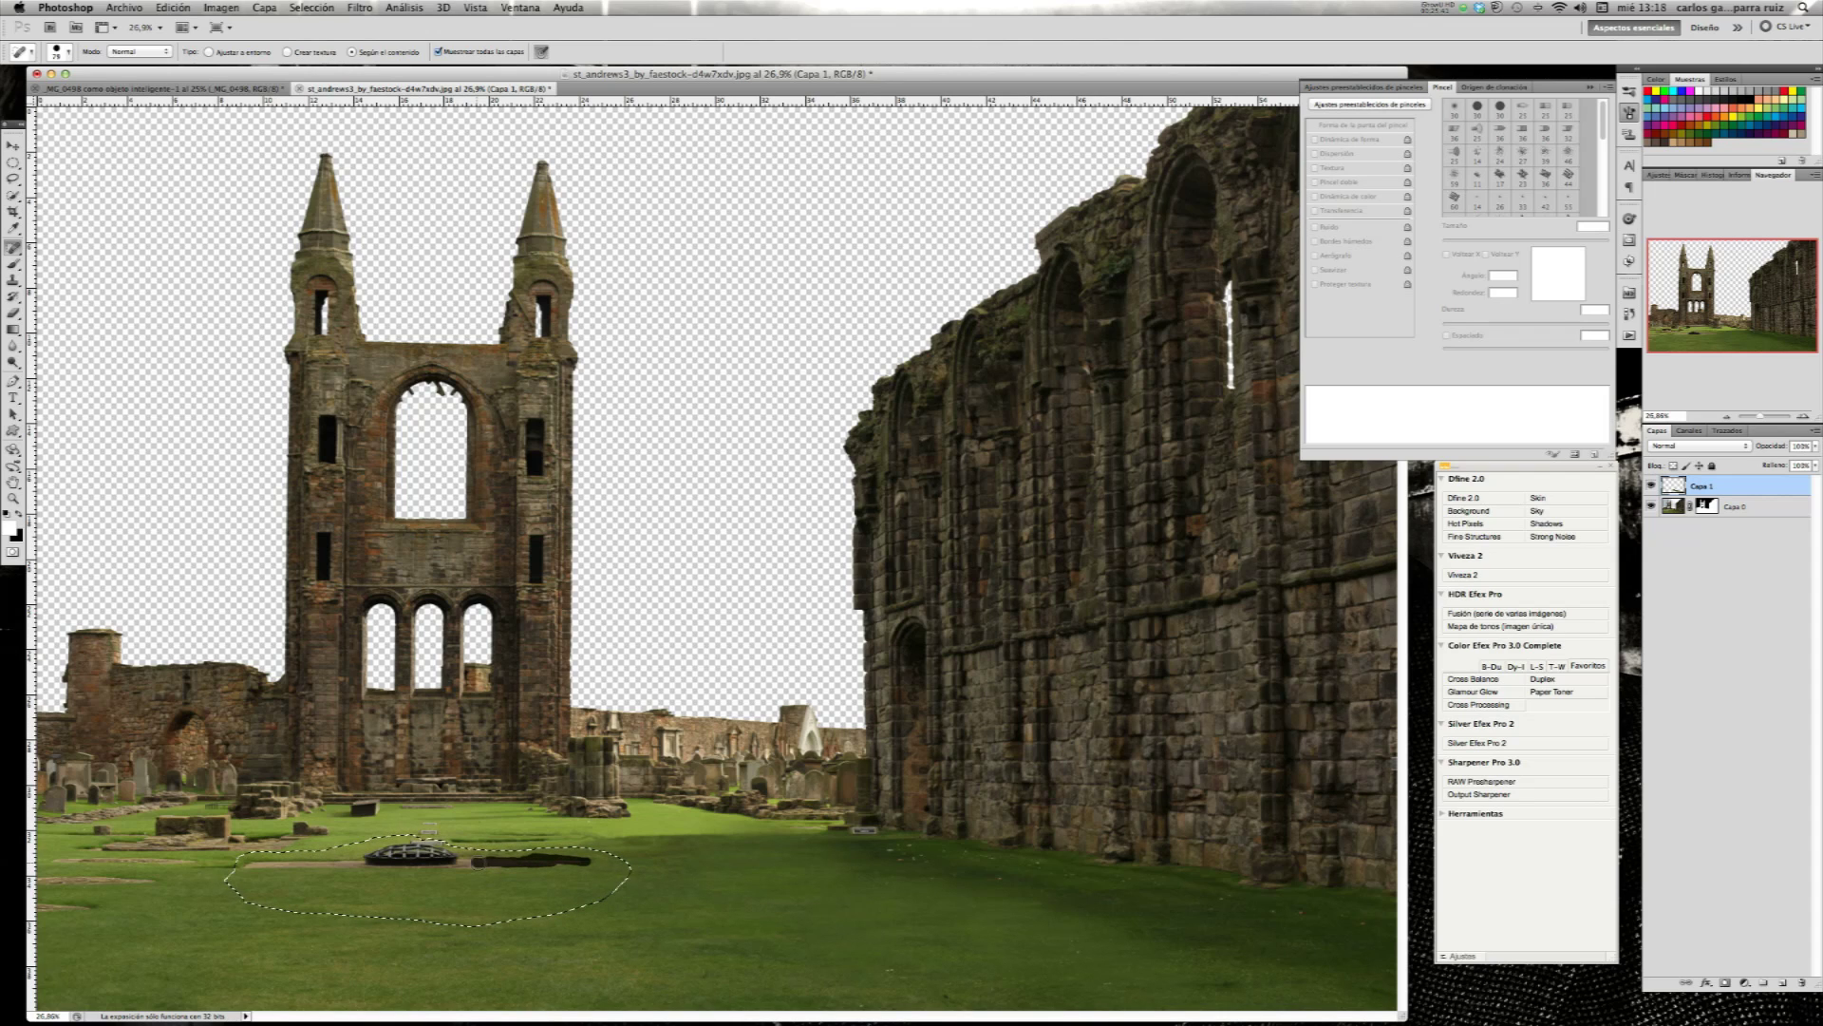
{"action": "left_click_drag", "start_coordinate": [449, 864], "coordinate": [244, 864]}
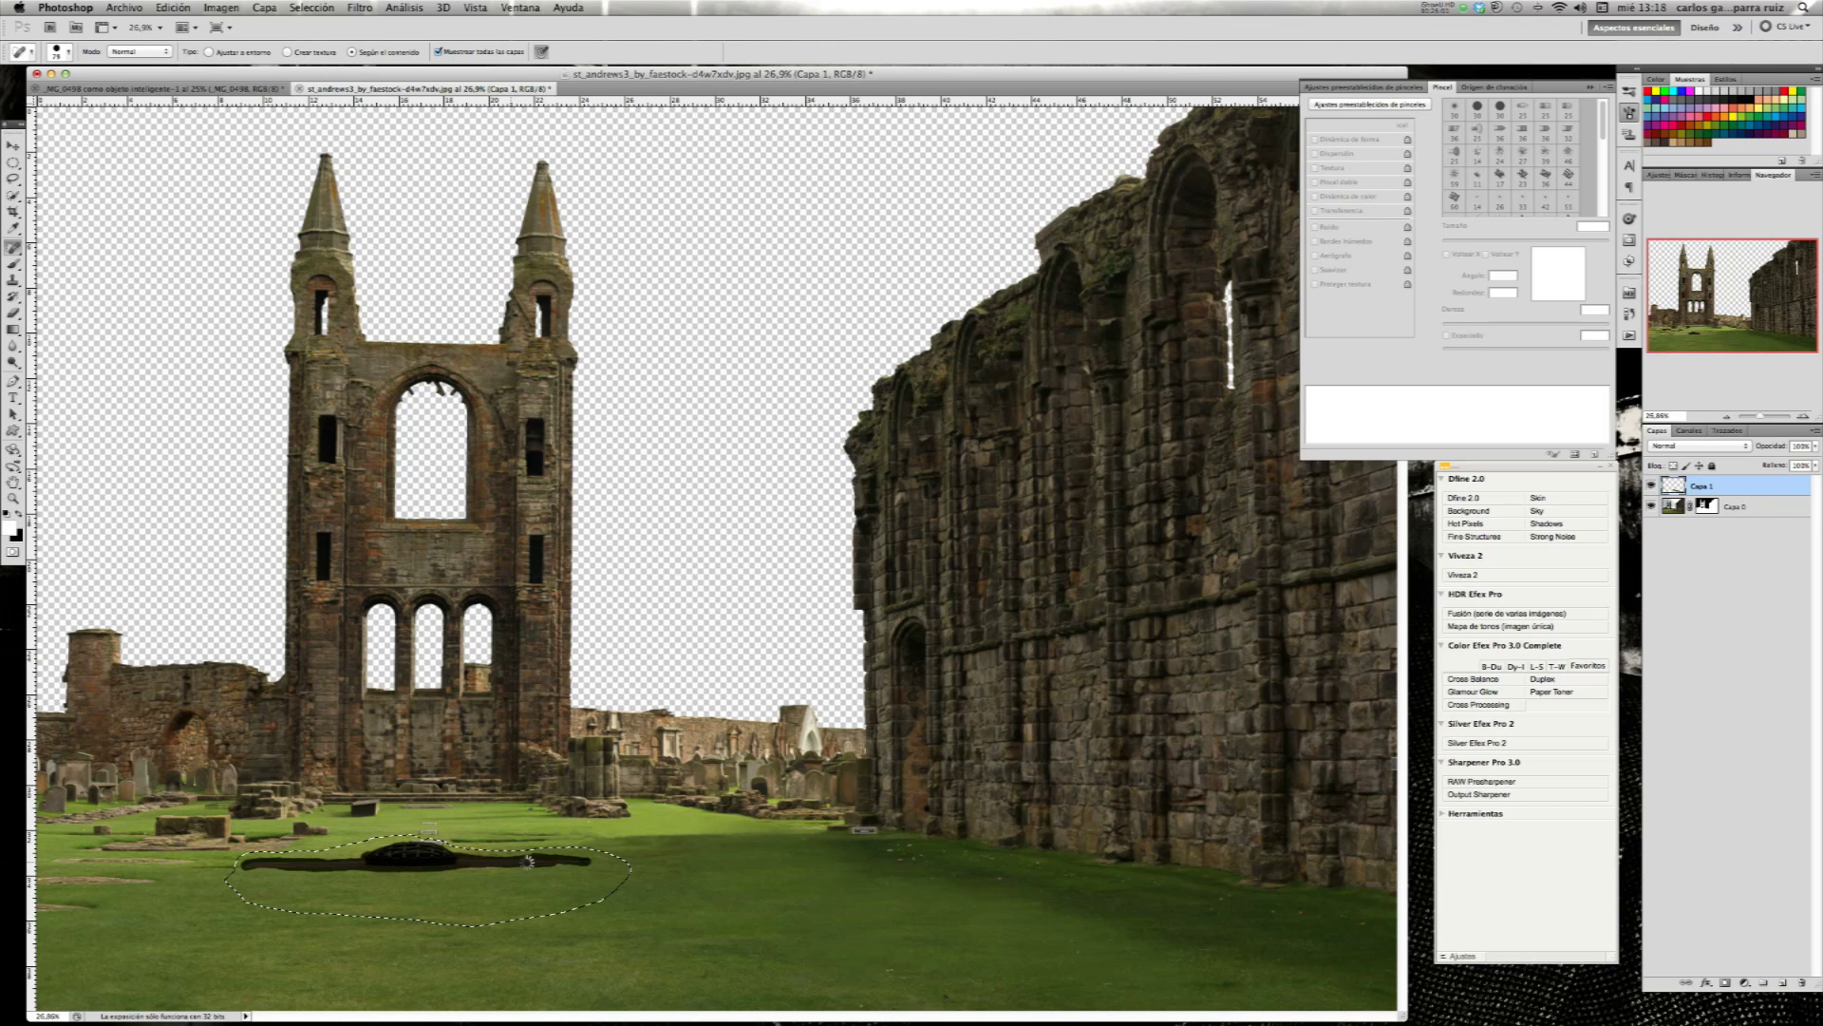
{"action": "left_click_drag", "start_coordinate": [456, 868], "coordinate": [500, 868]}
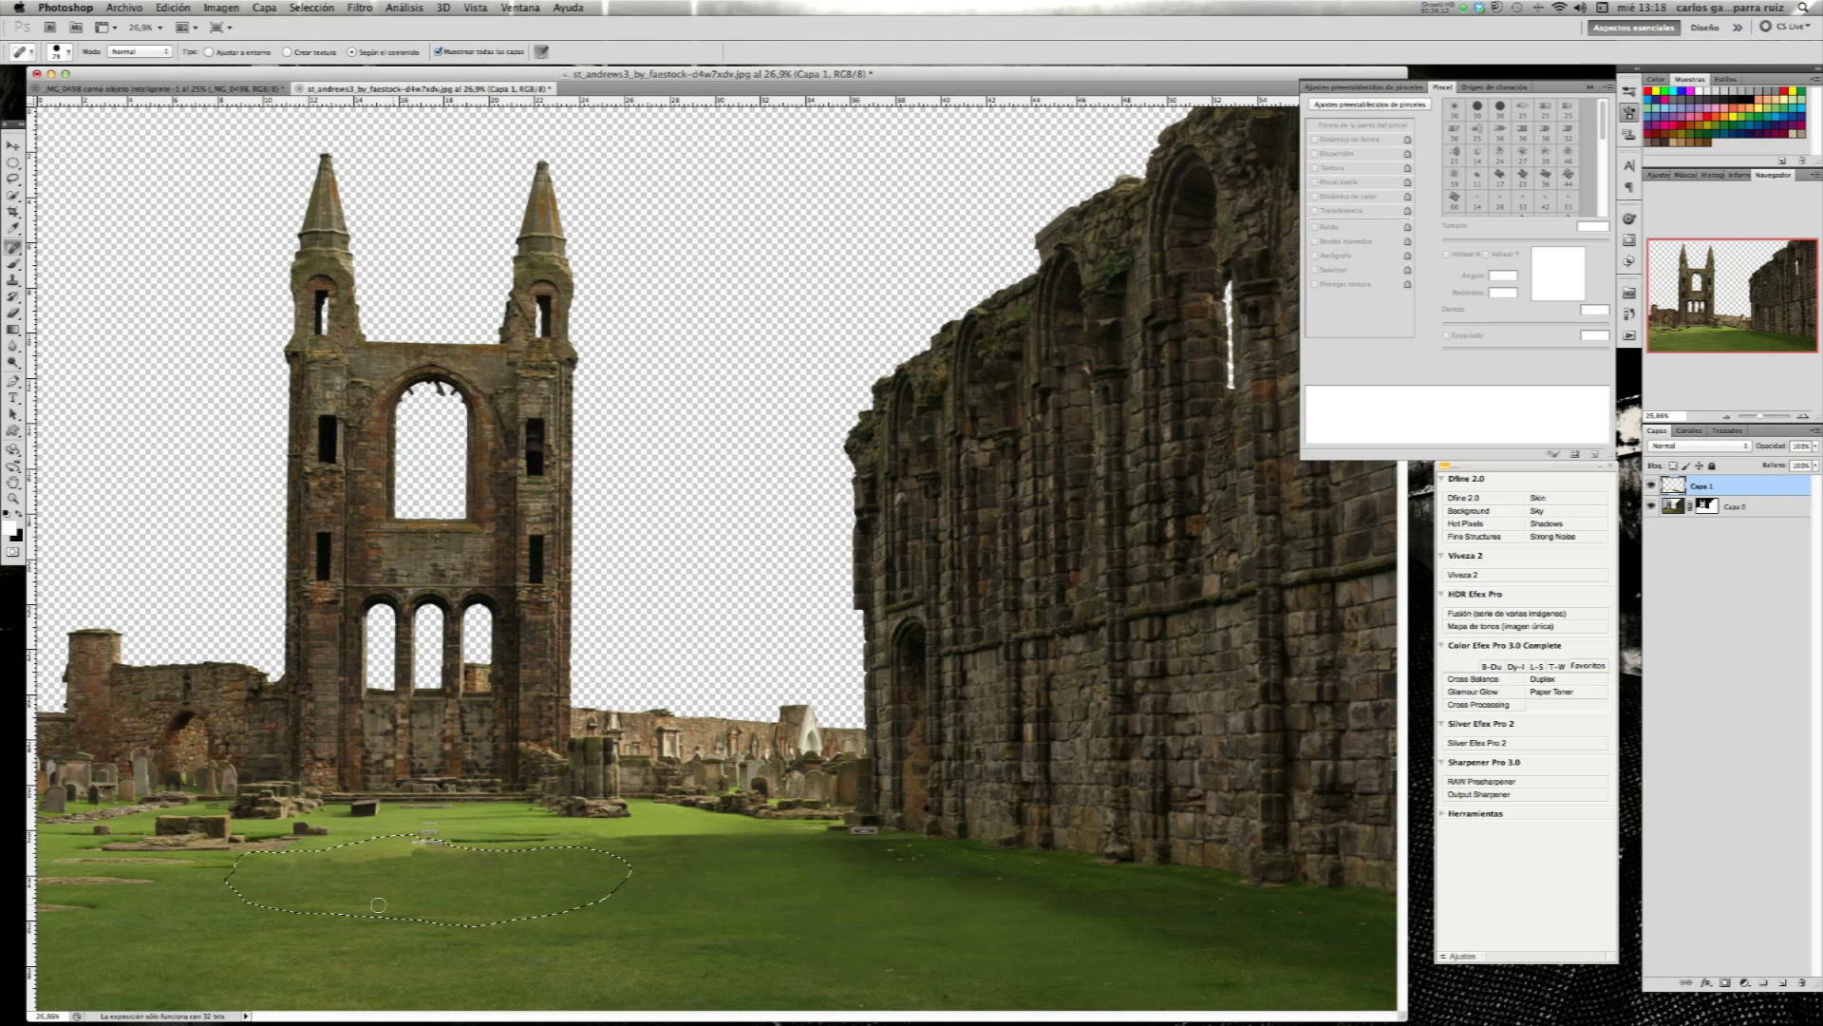
{"action": "key", "text": "ctrl+d"}
- Set the Clone Stamp brush to 400 px and toggle Capa 1 to compare the cleaned lawn
{"action": "left_click", "coordinate": [14, 280]}
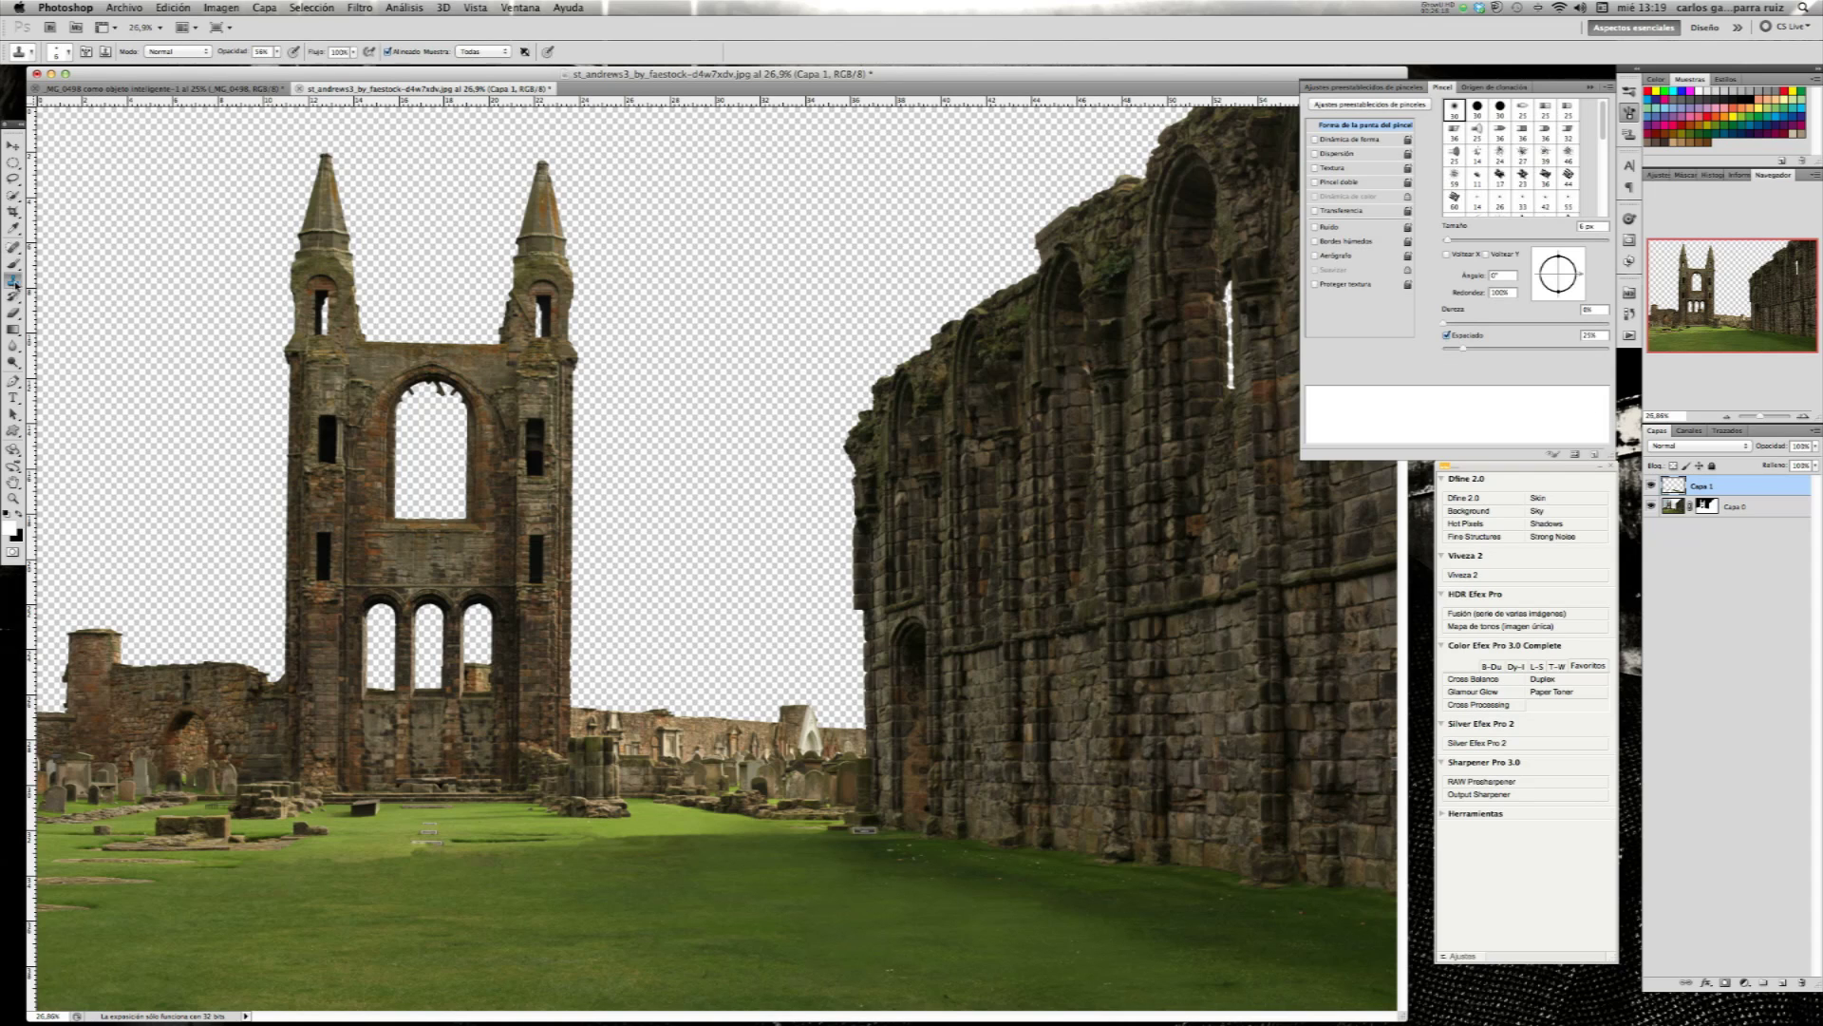
{"action": "left_click", "coordinate": [1529, 240]}
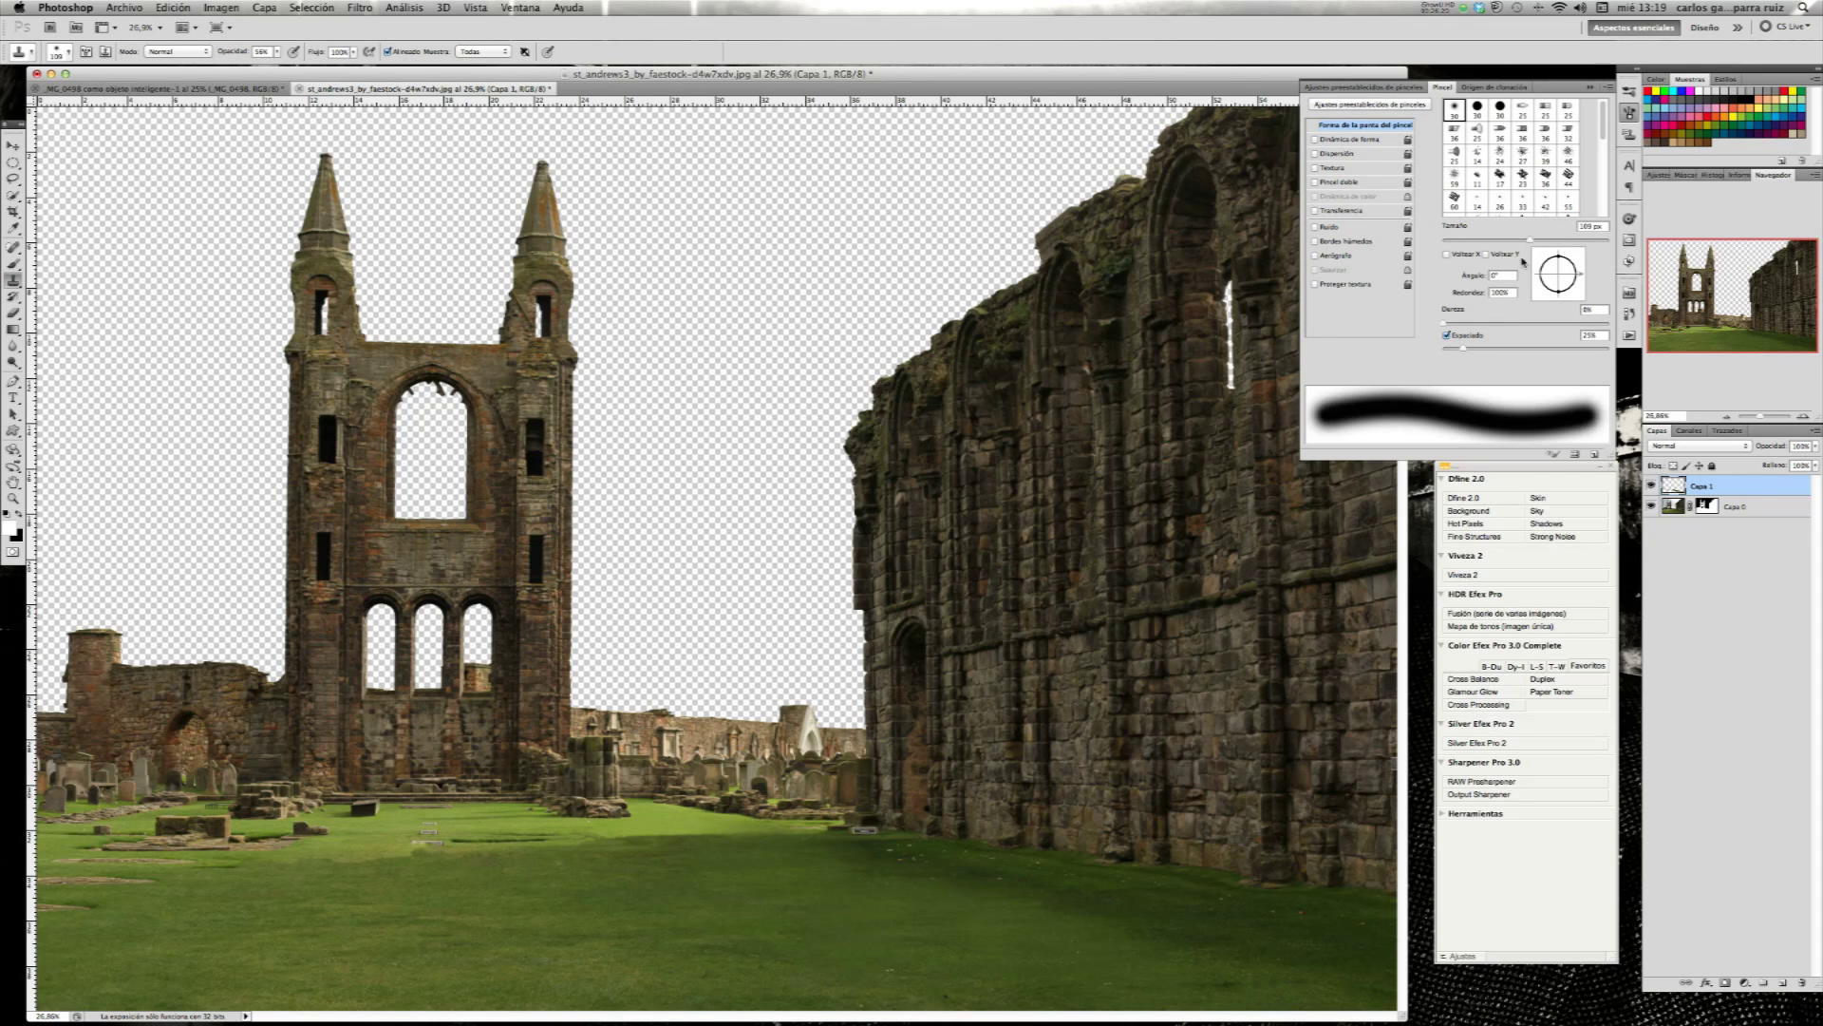
{"action": "left_click", "coordinate": [1584, 239]}
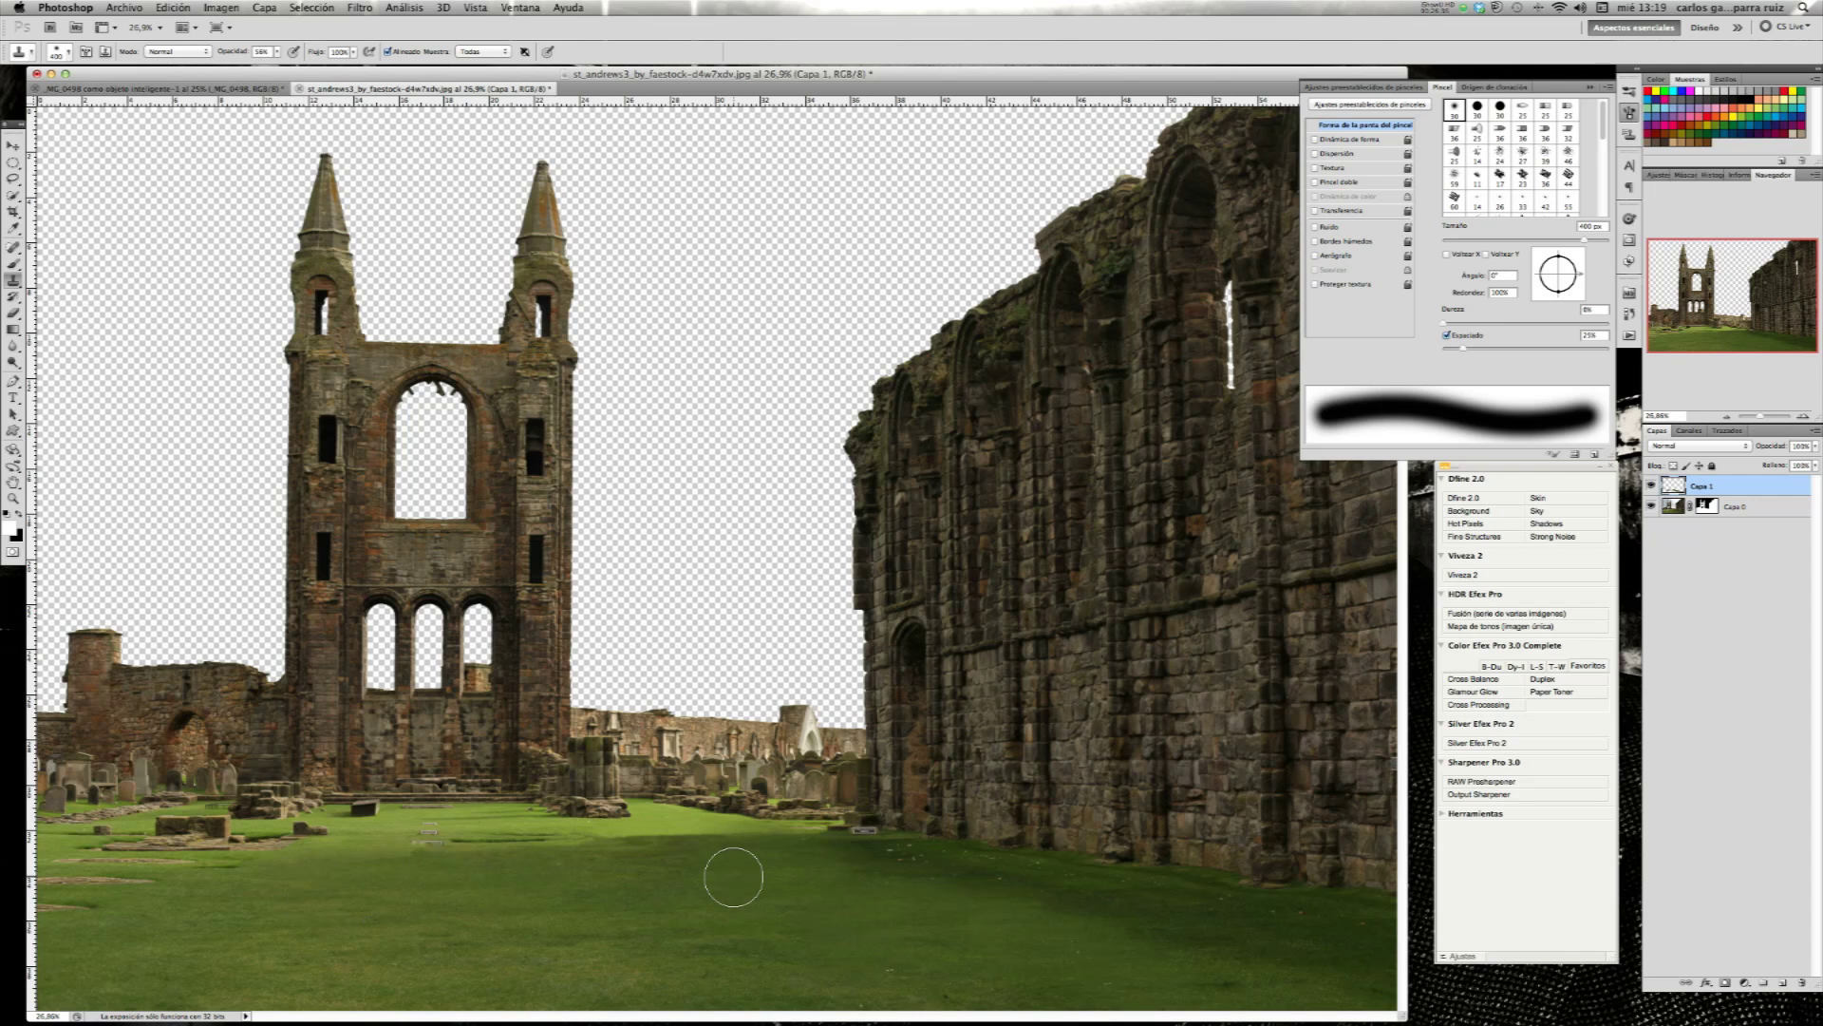
{"action": "left_click", "coordinate": [1651, 485]}
{"action": "left_click", "coordinate": [1652, 486]}
{"action": "left_click", "coordinate": [389, 489]}
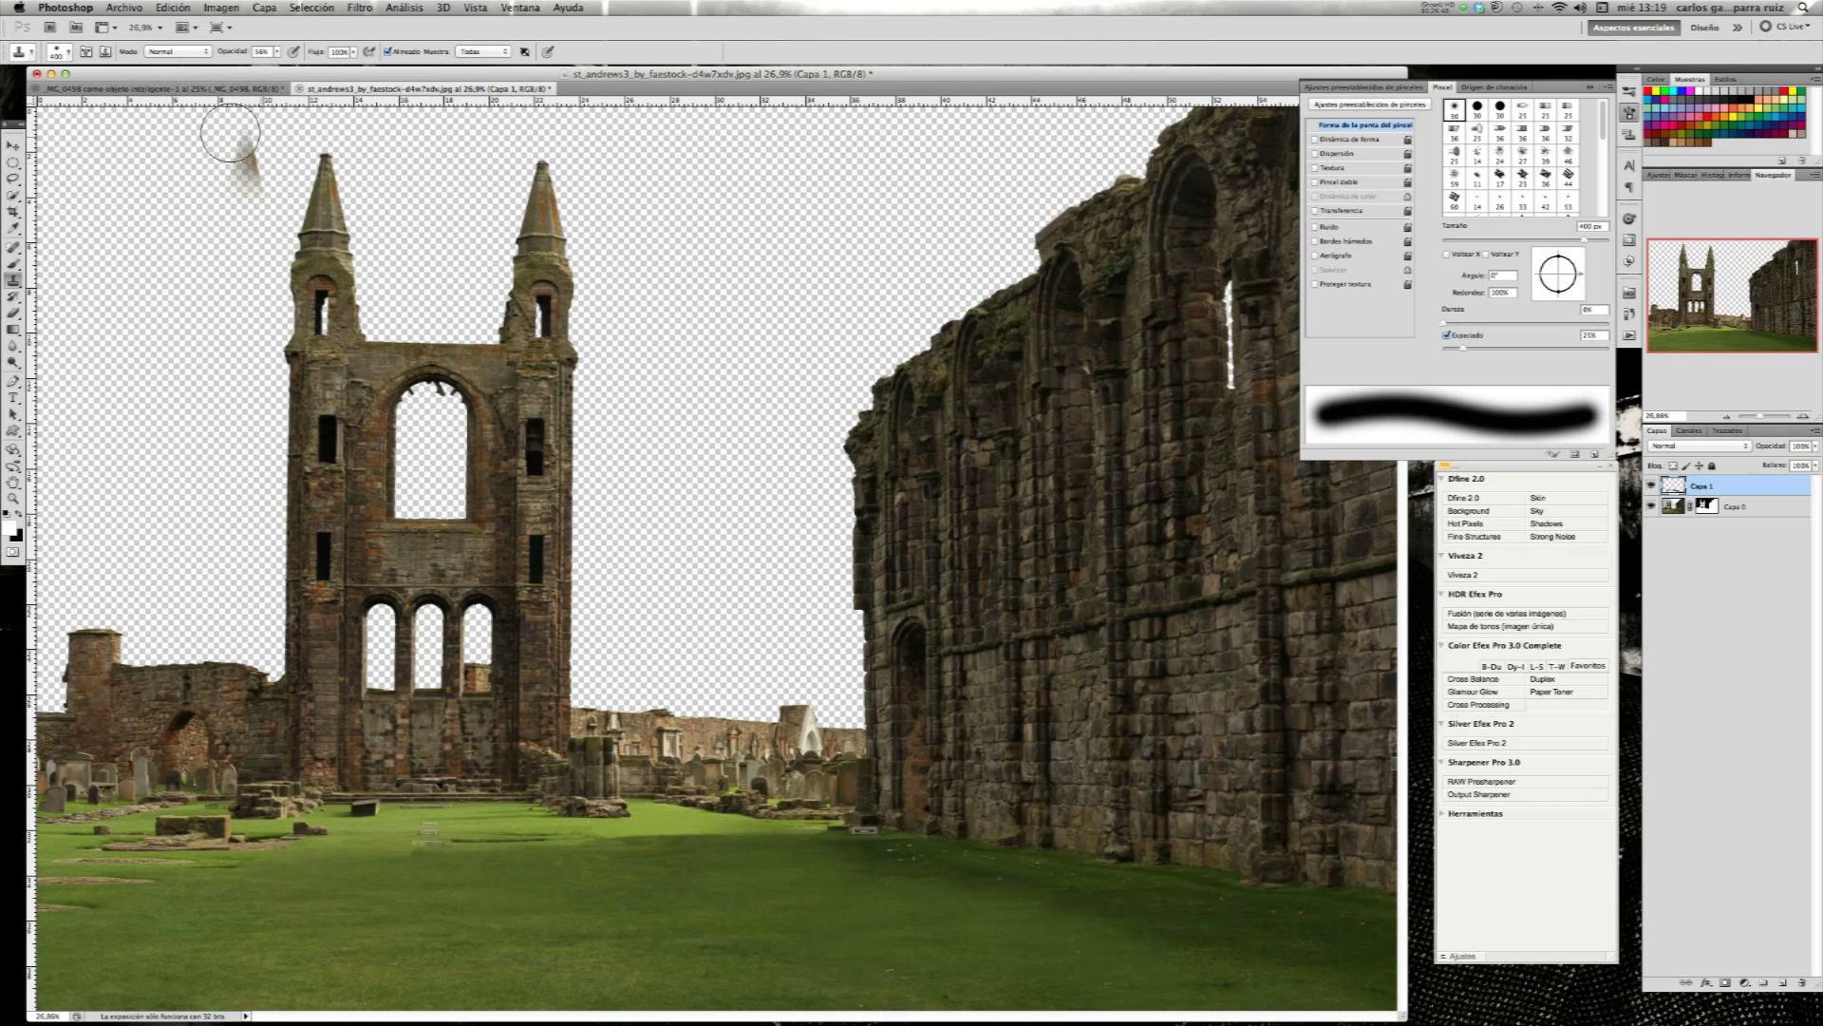
{"action": "left_click", "coordinate": [17, 147]}
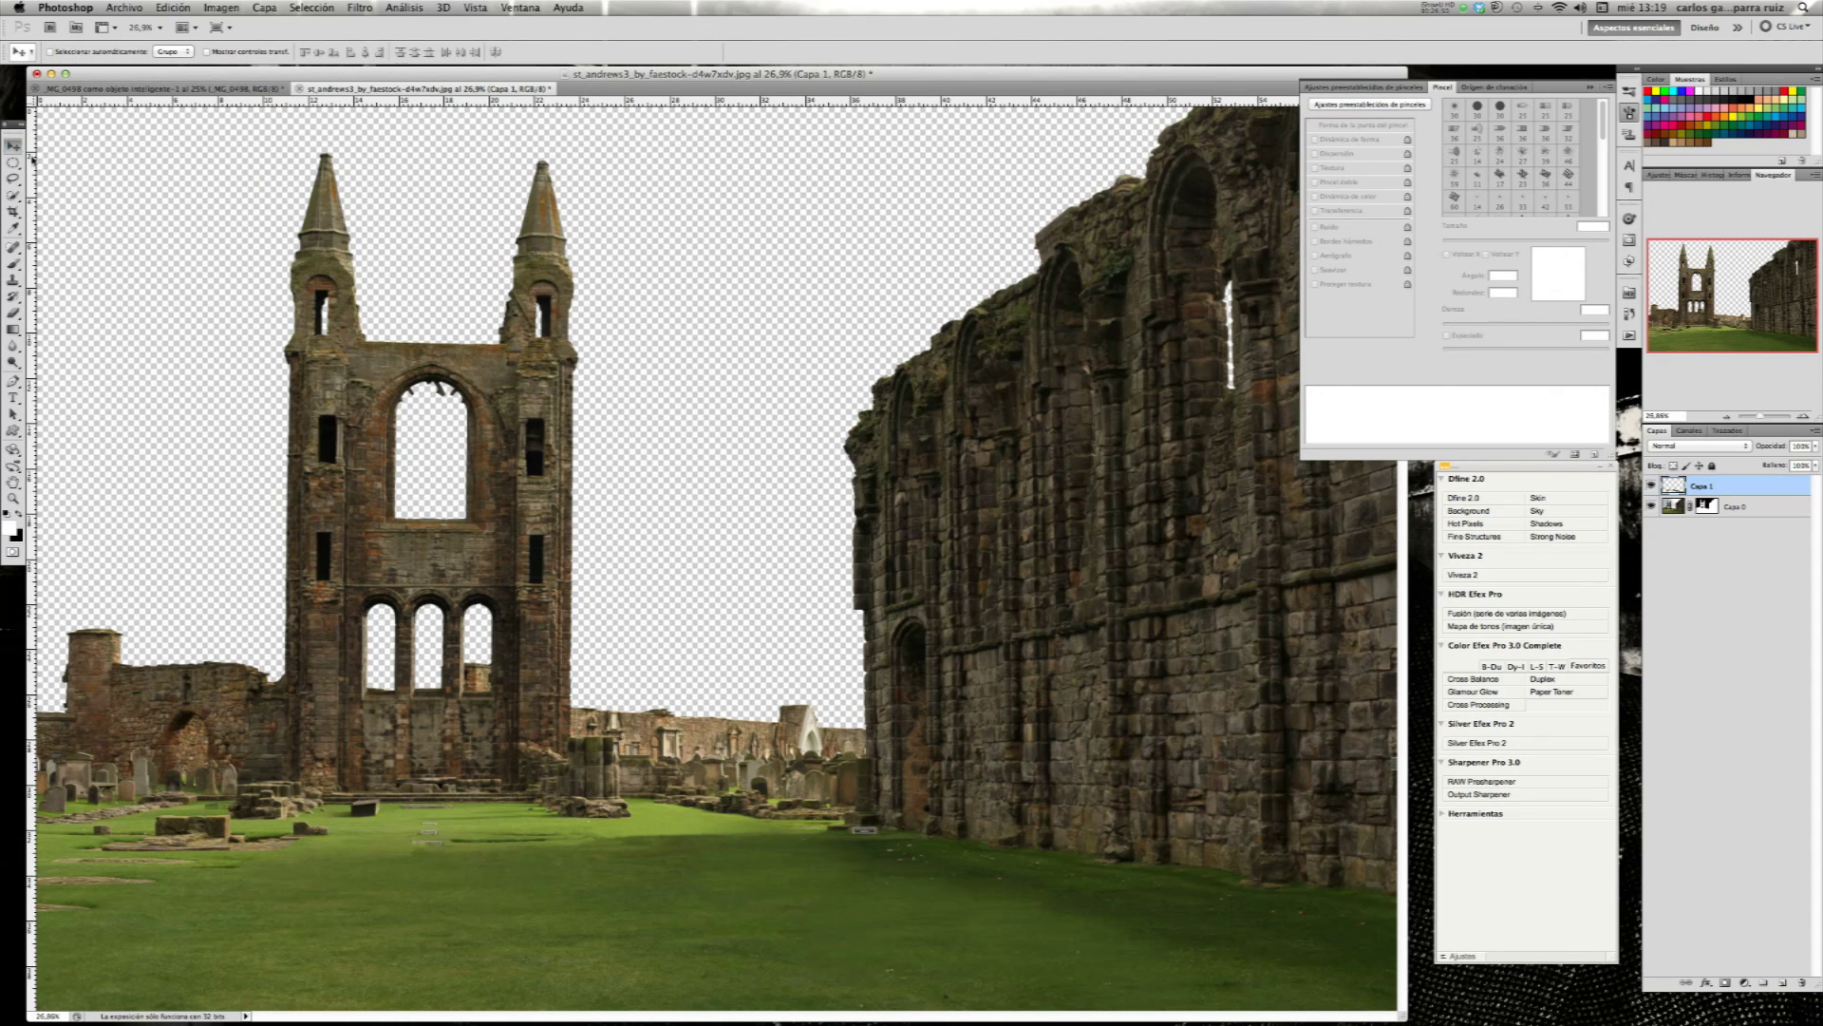
- Bring up the LOS-CHISOS-MOUNTAINS photo, then return to the st_andrews3 ruins document
{"action": "left_click", "coordinate": [1636, 416]}
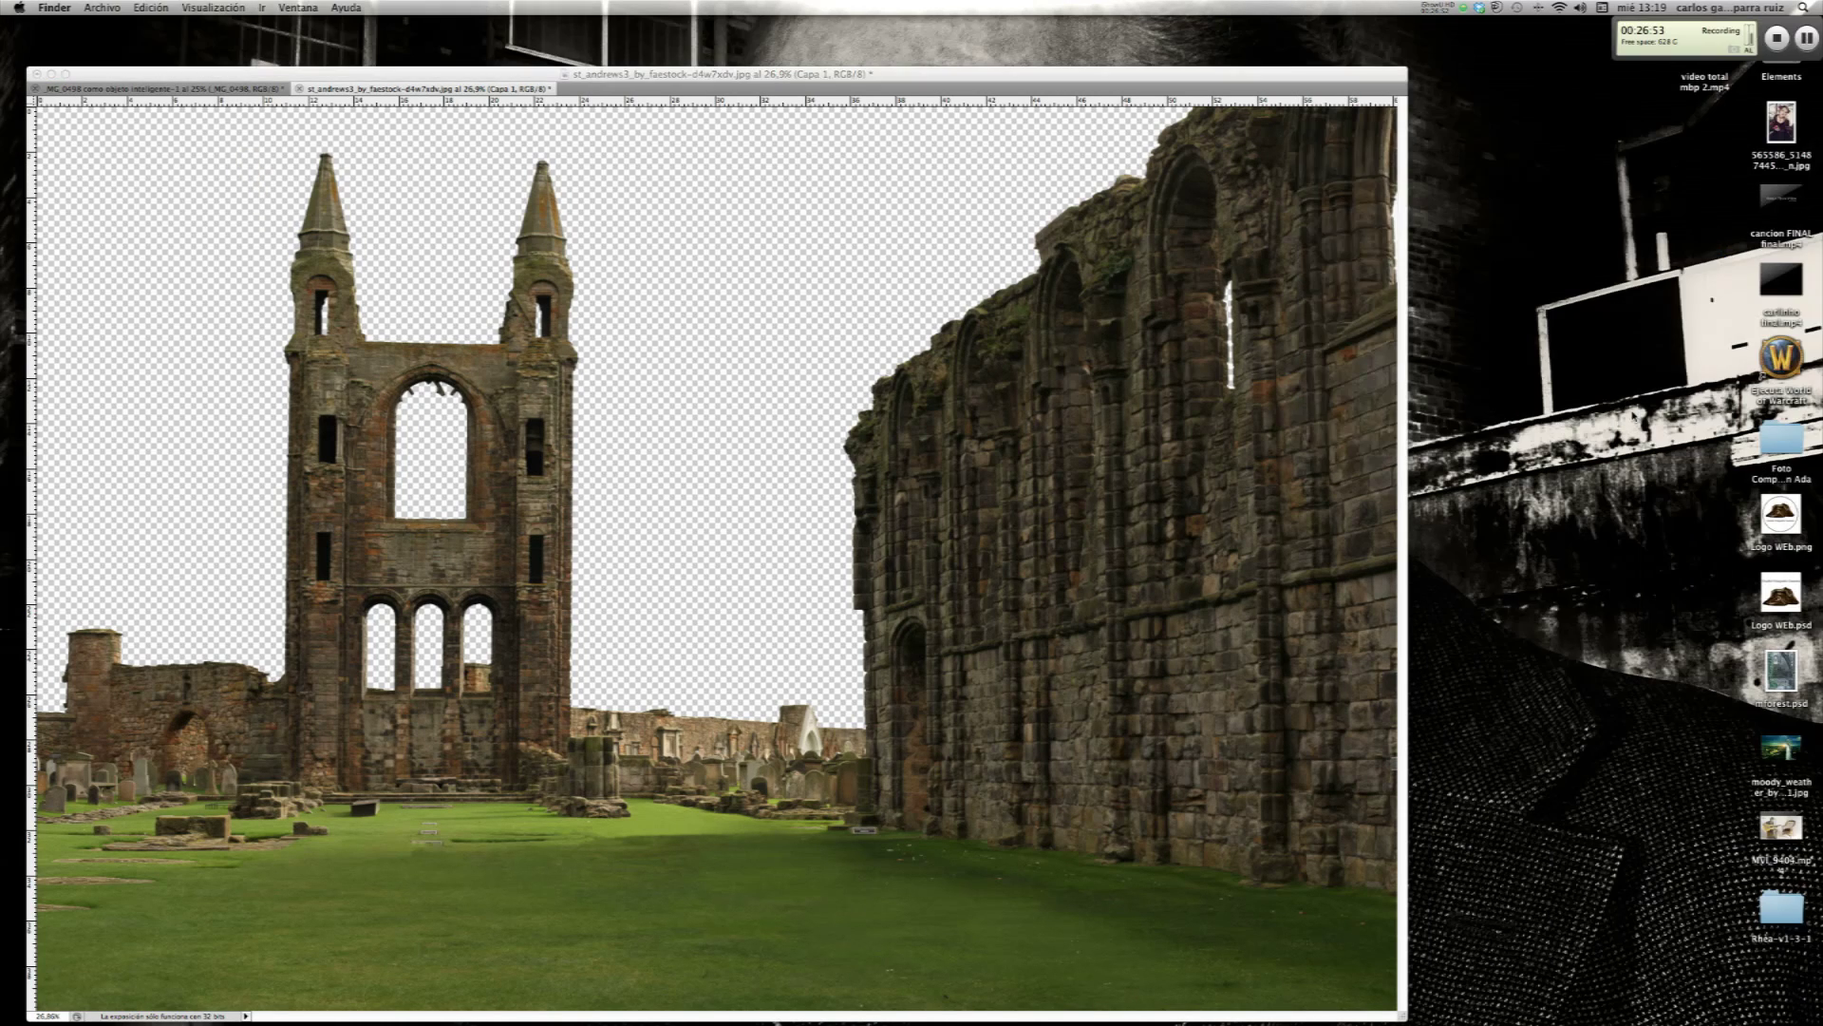
{"action": "left_click", "coordinate": [1784, 42]}
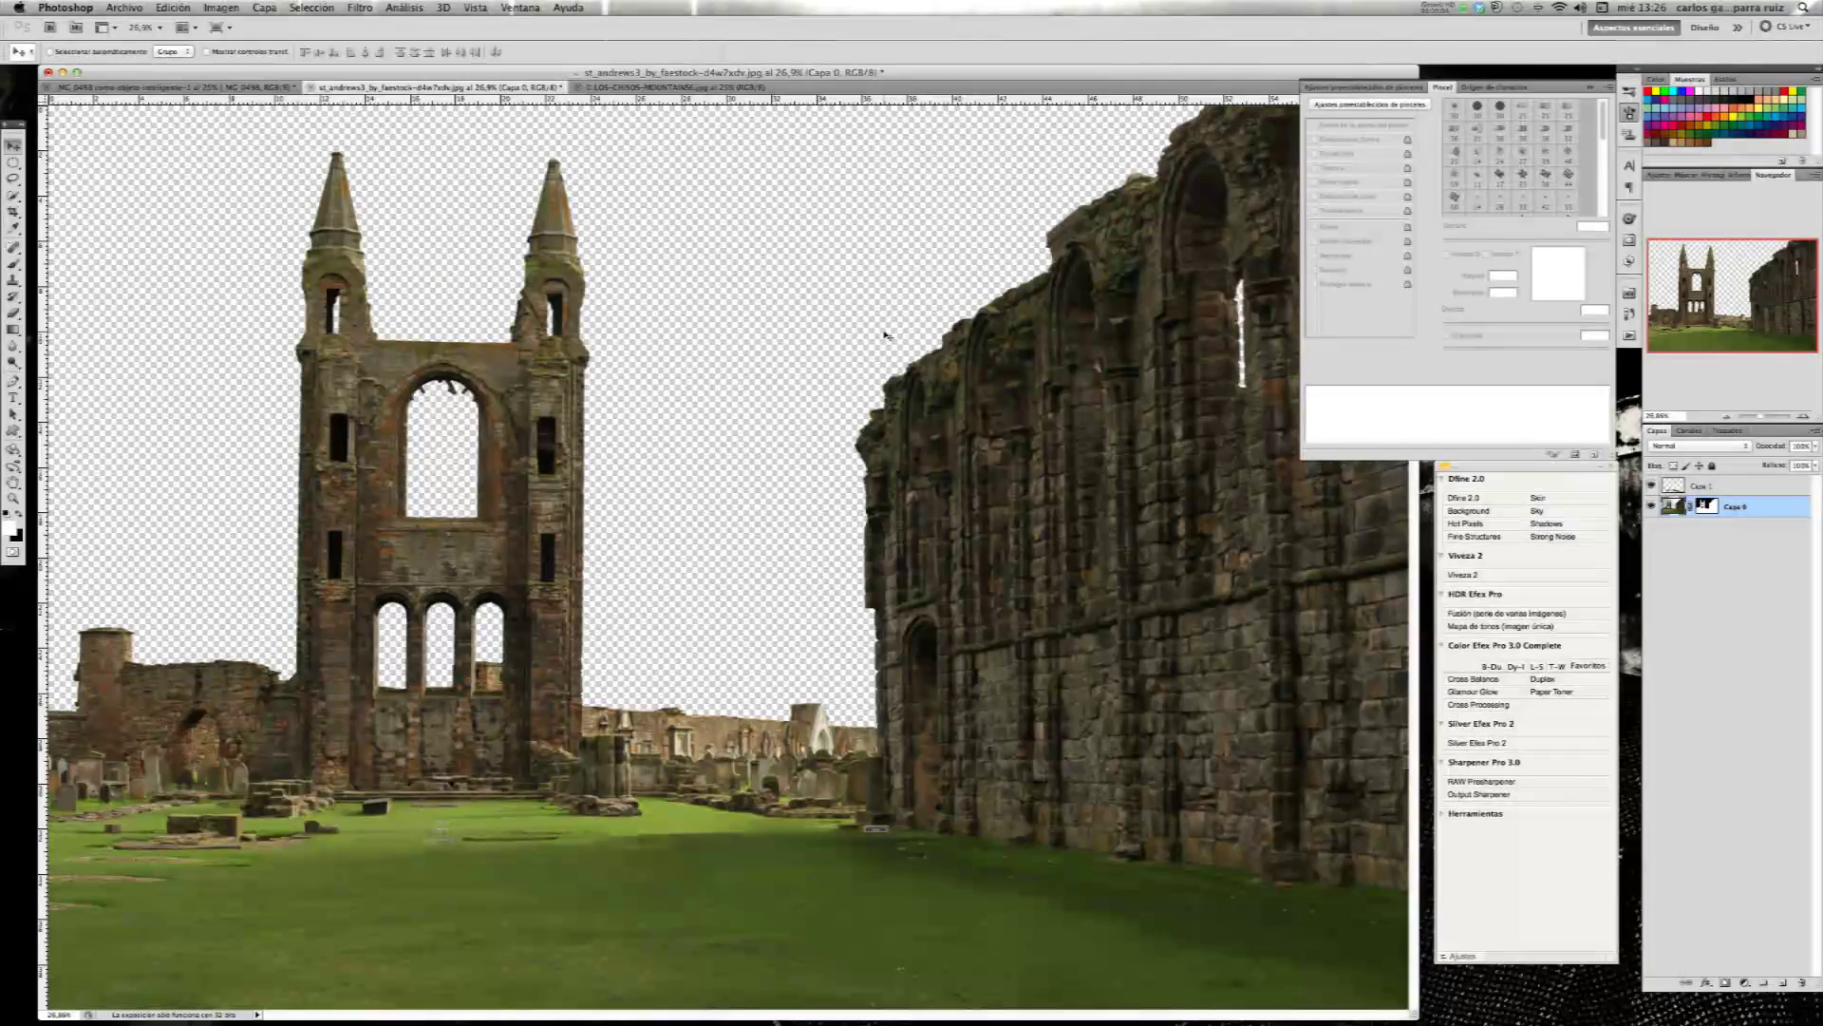
{"action": "left_click", "coordinate": [683, 87]}
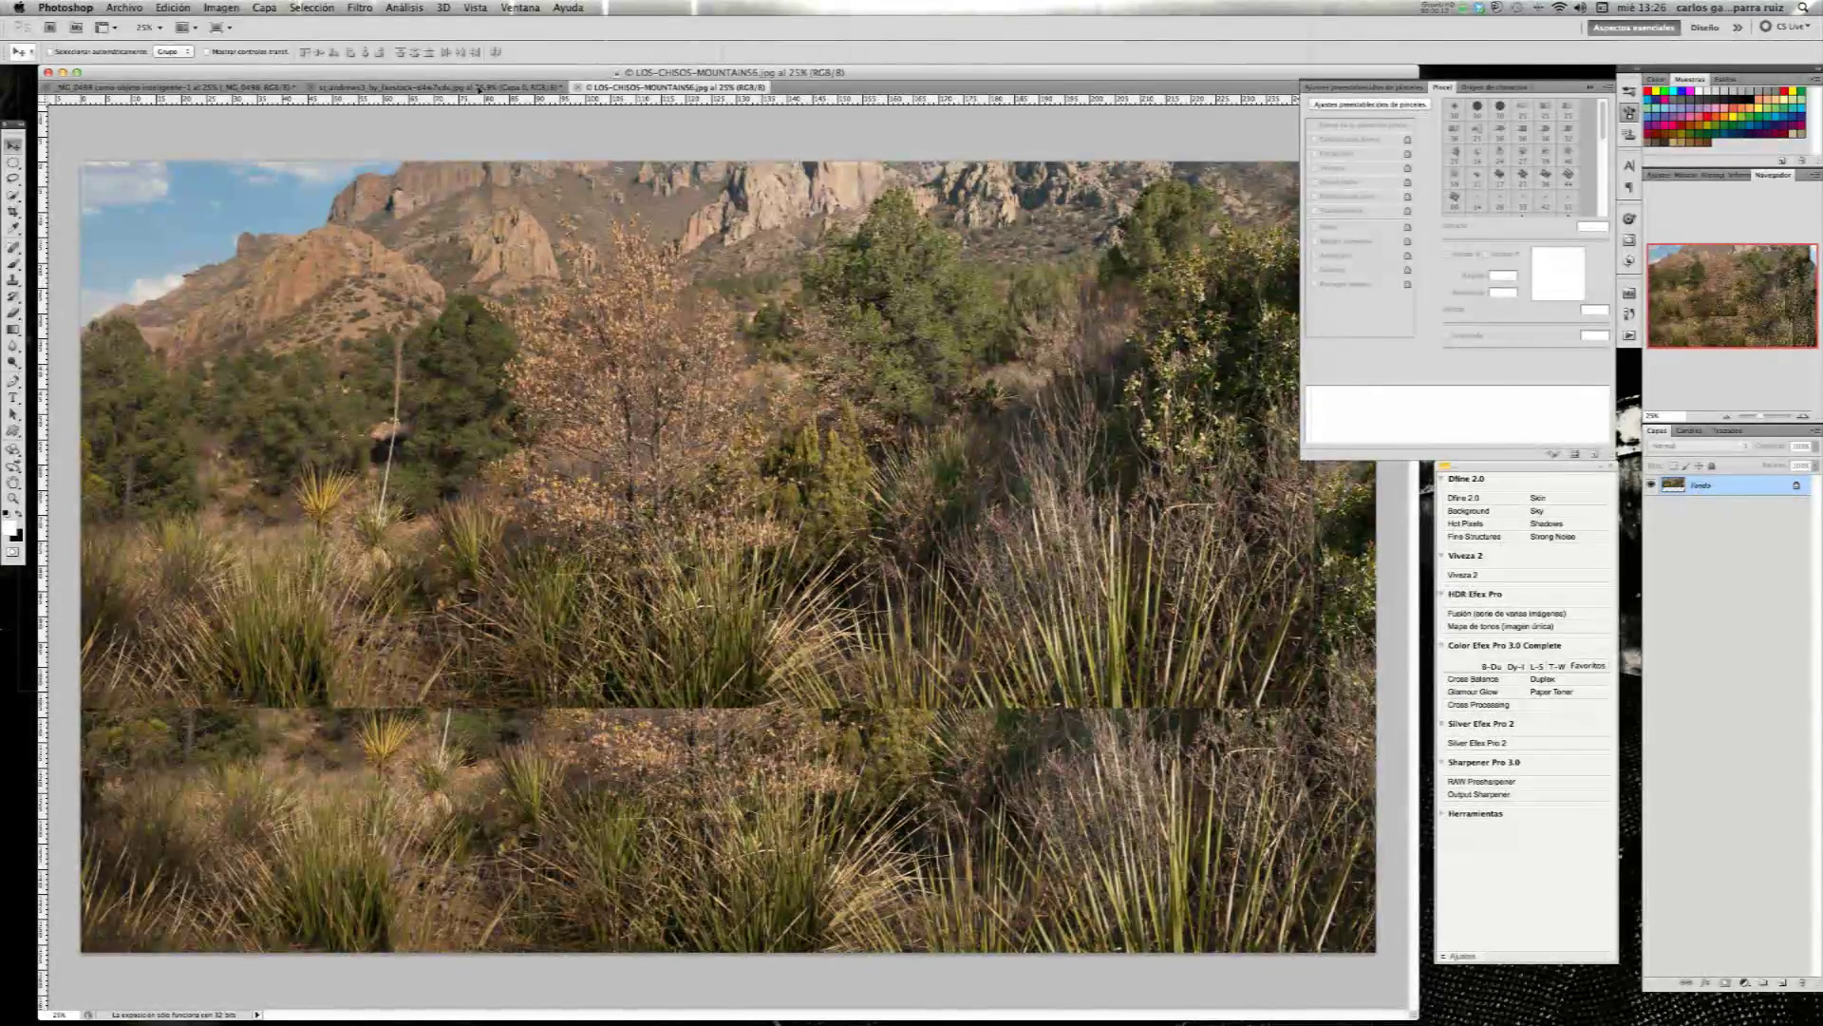
{"action": "left_click", "coordinate": [480, 87]}
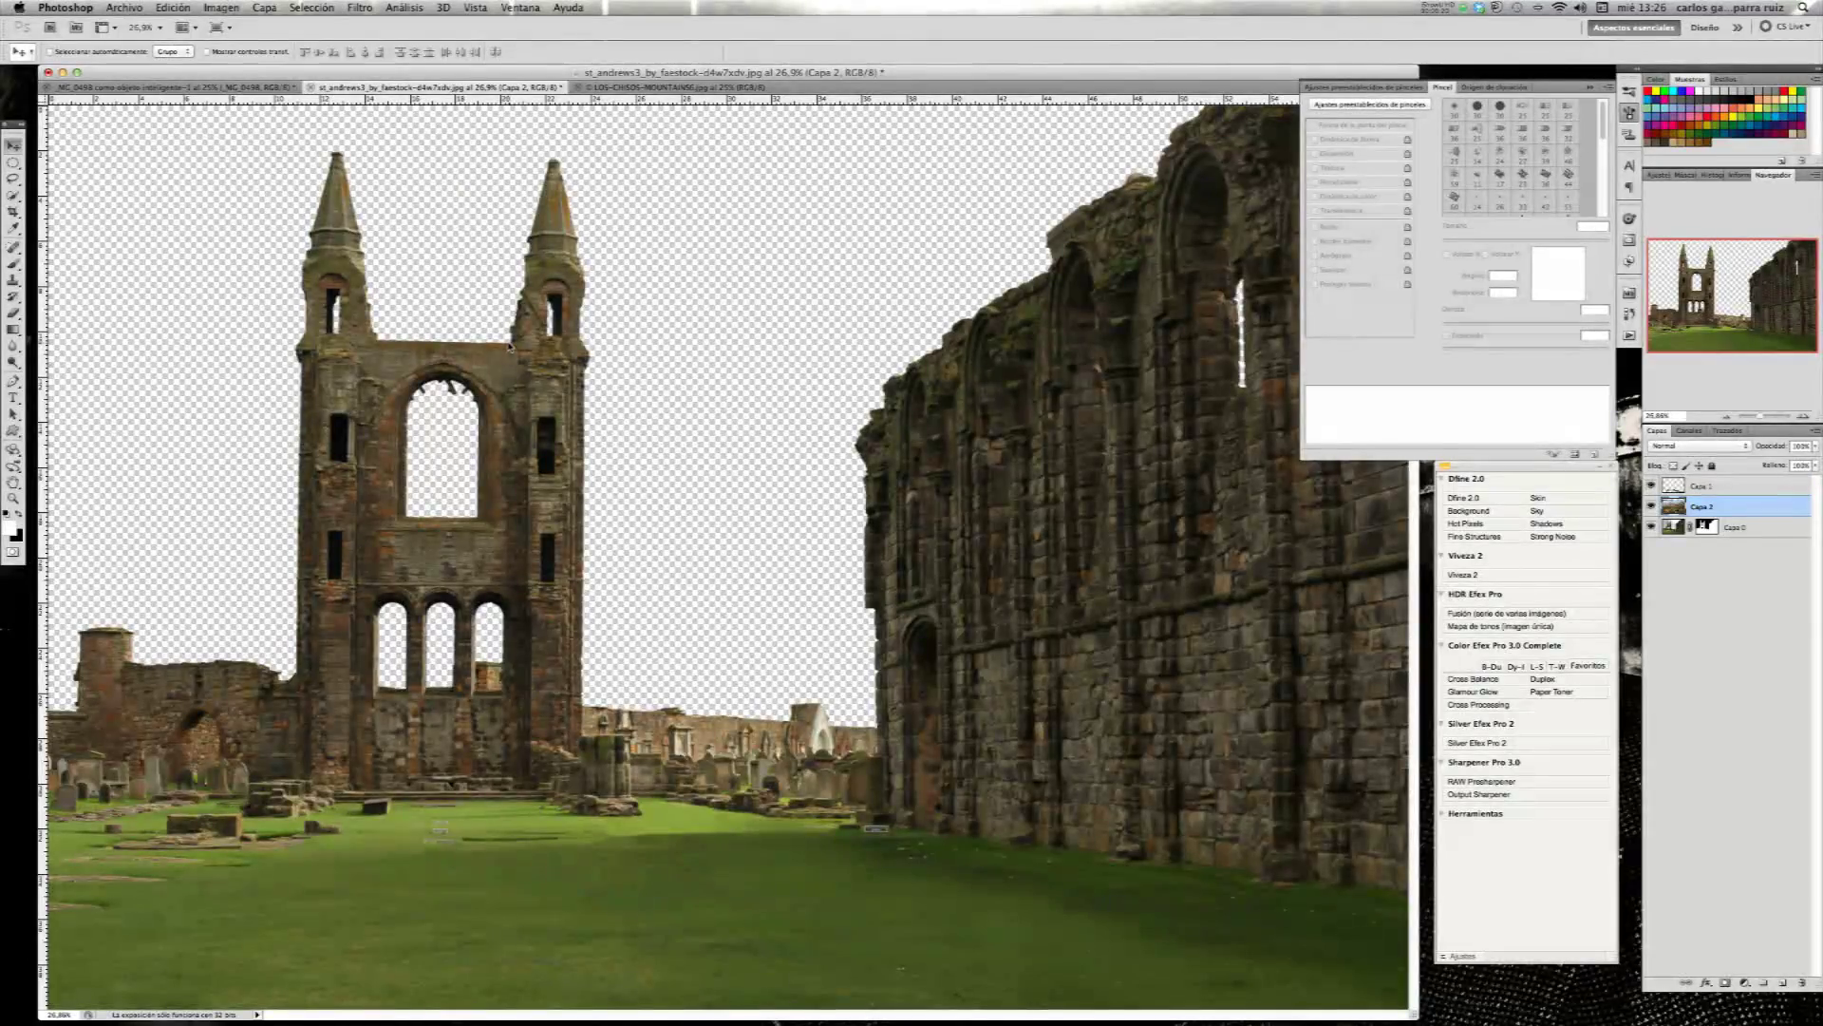
- Paste the mountains as a new layer named Montañas, placed below the ruins layer
{"action": "key", "text": "super+v"}
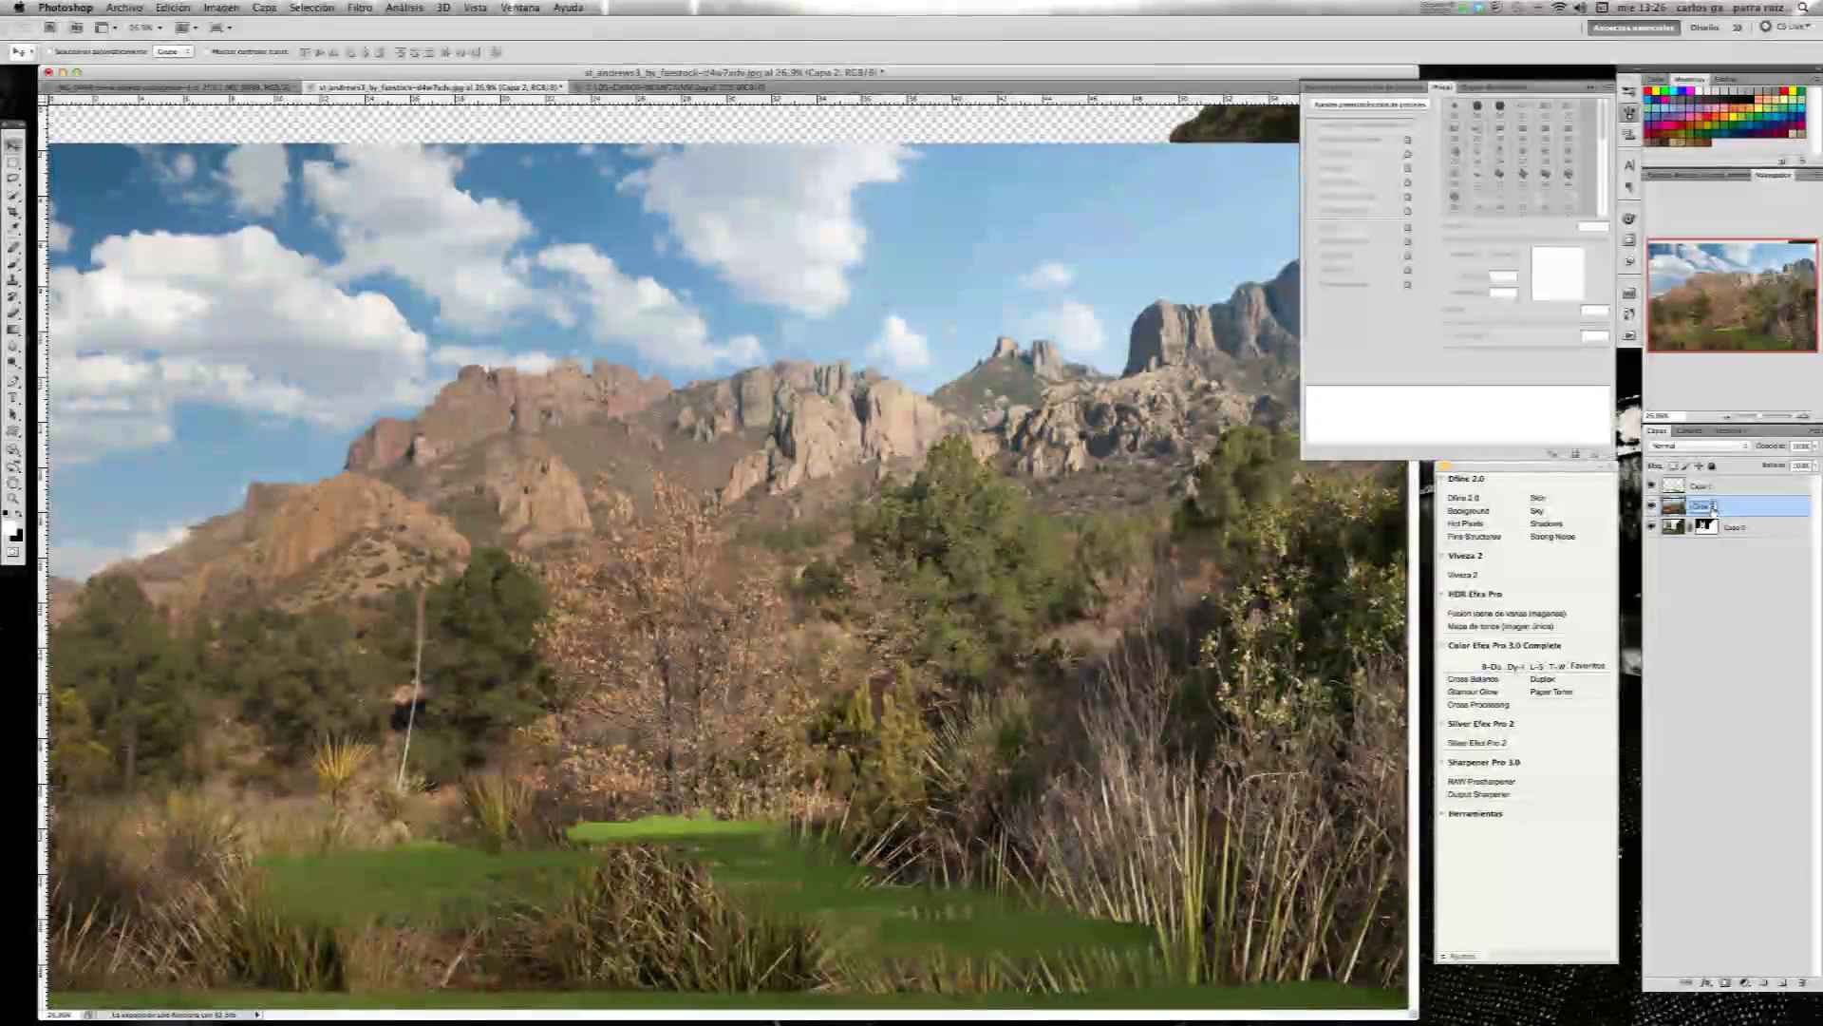
{"action": "type", "text": "orñas"}
{"action": "key", "text": "Return"}
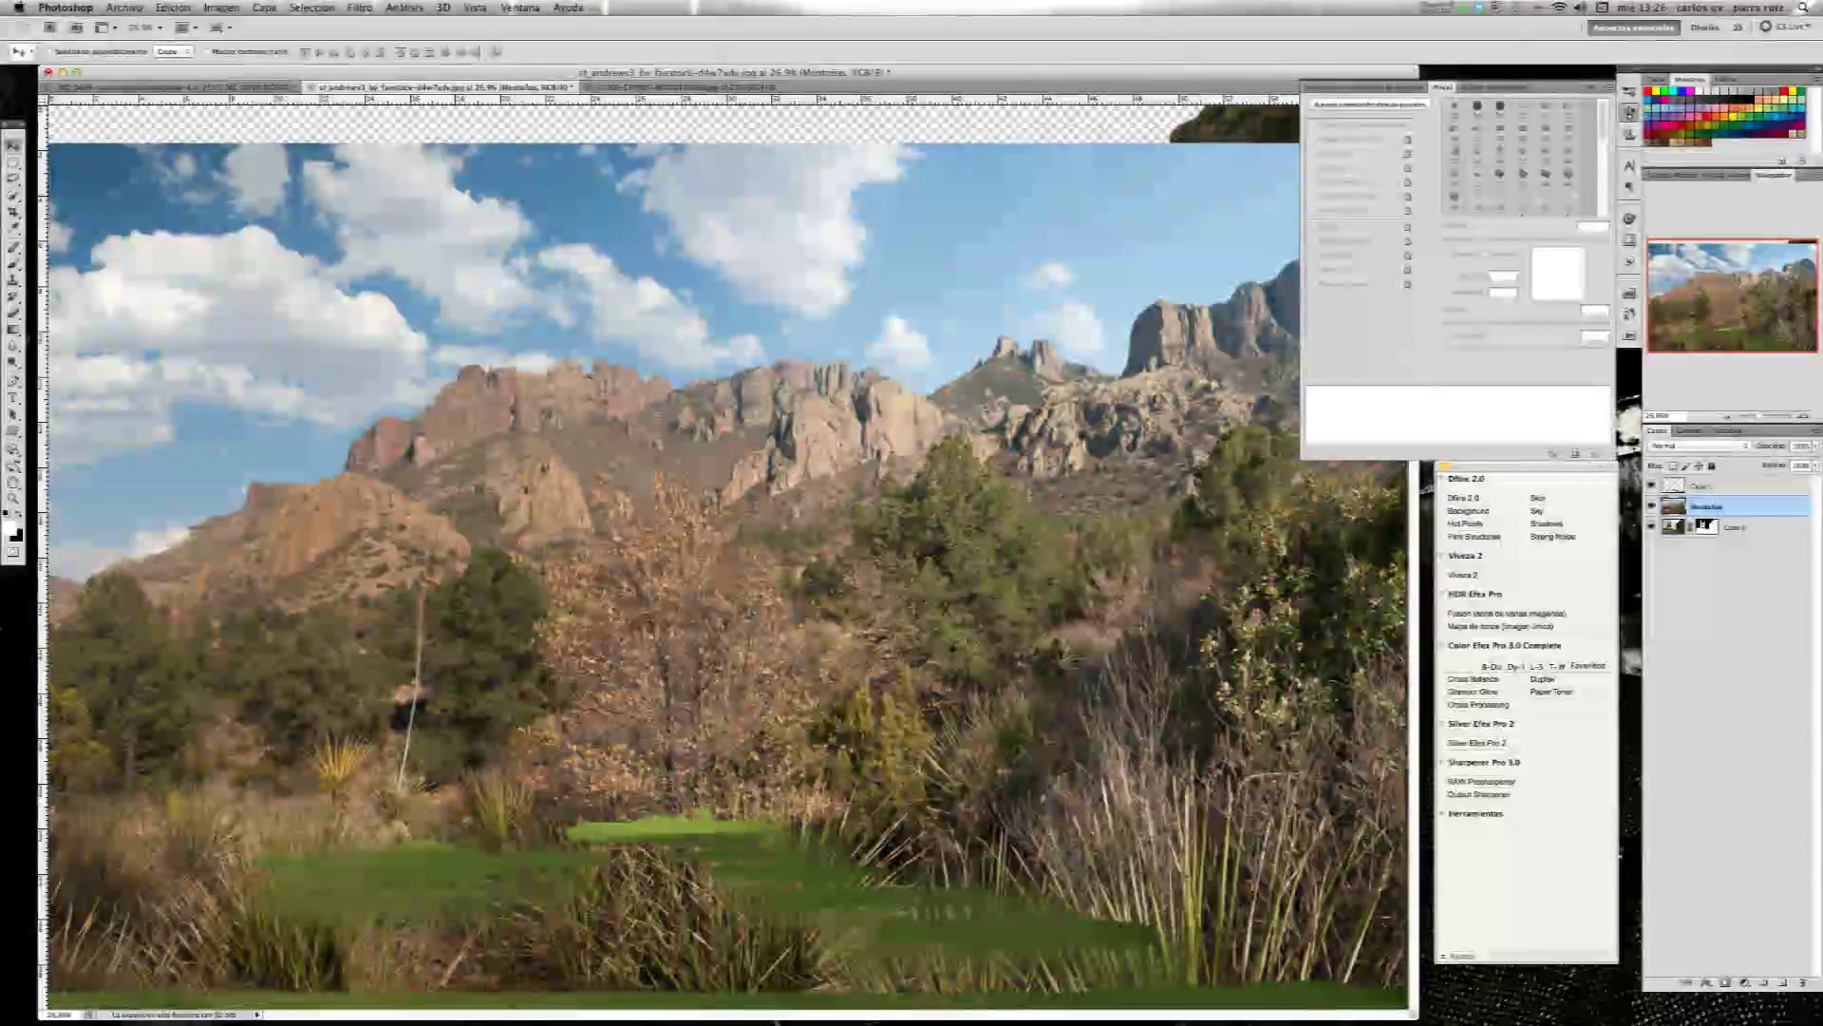
{"action": "left_click_drag", "start_coordinate": [1770, 510], "coordinate": [1770, 534]}
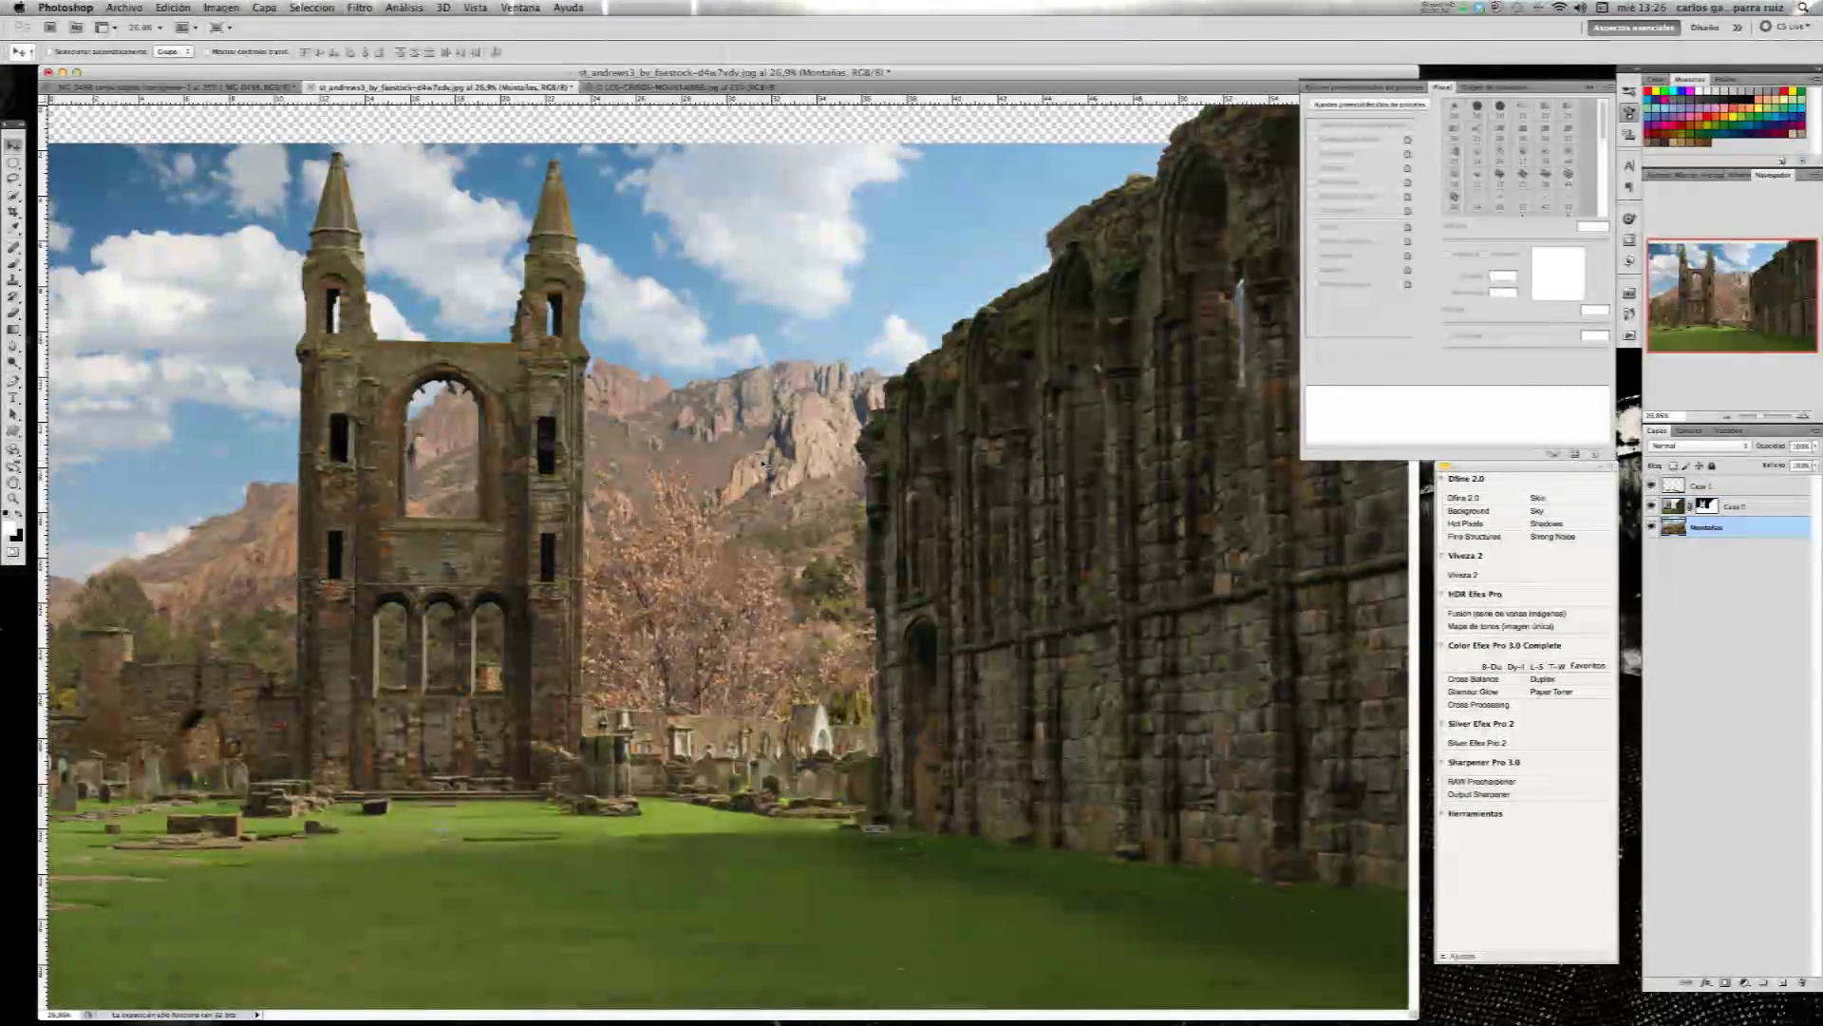
- Shift the mountain photo up and right, close the Brush panel, and hide Capa 0
{"action": "mouse_move", "coordinate": [808, 469]}
{"action": "left_mouse_down"}
{"action": "mouse_move", "coordinate": [835, 450]}
{"action": "mouse_move", "coordinate": [797, 469]}
{"action": "mouse_move", "coordinate": [799, 499]}
{"action": "left_mouse_up"}
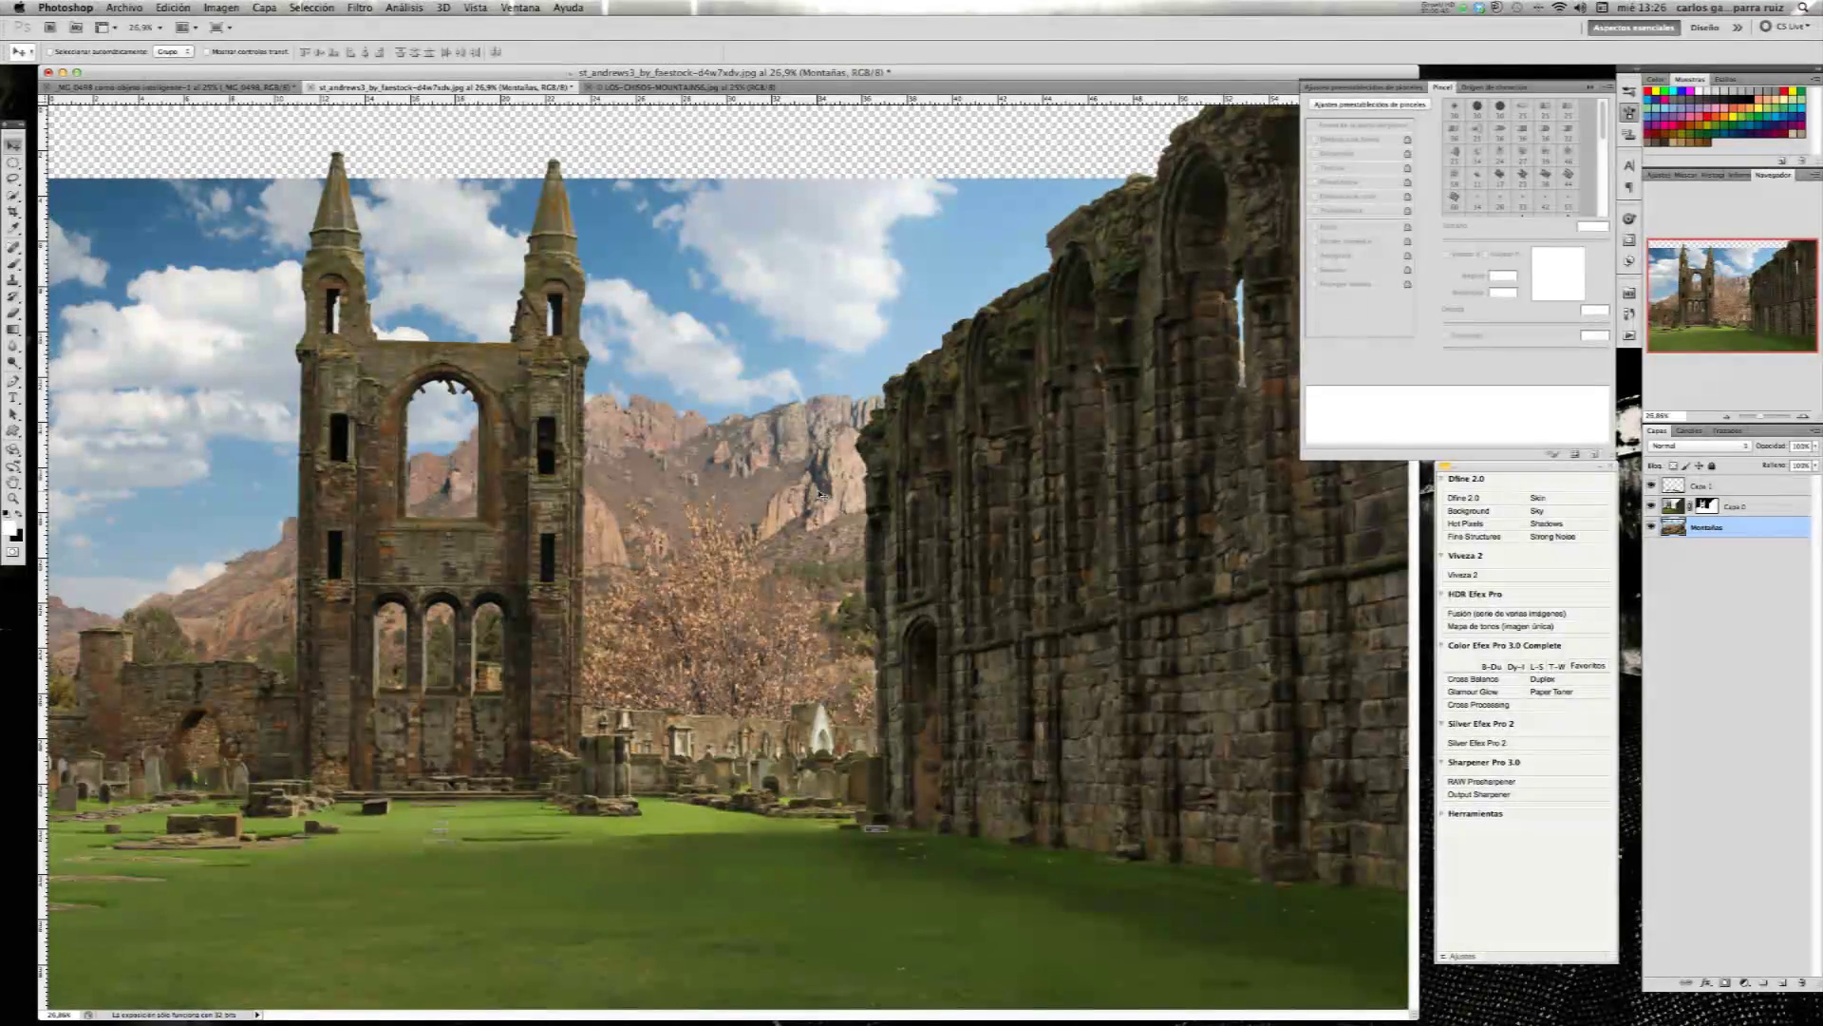
{"action": "left_click", "coordinate": [1589, 88]}
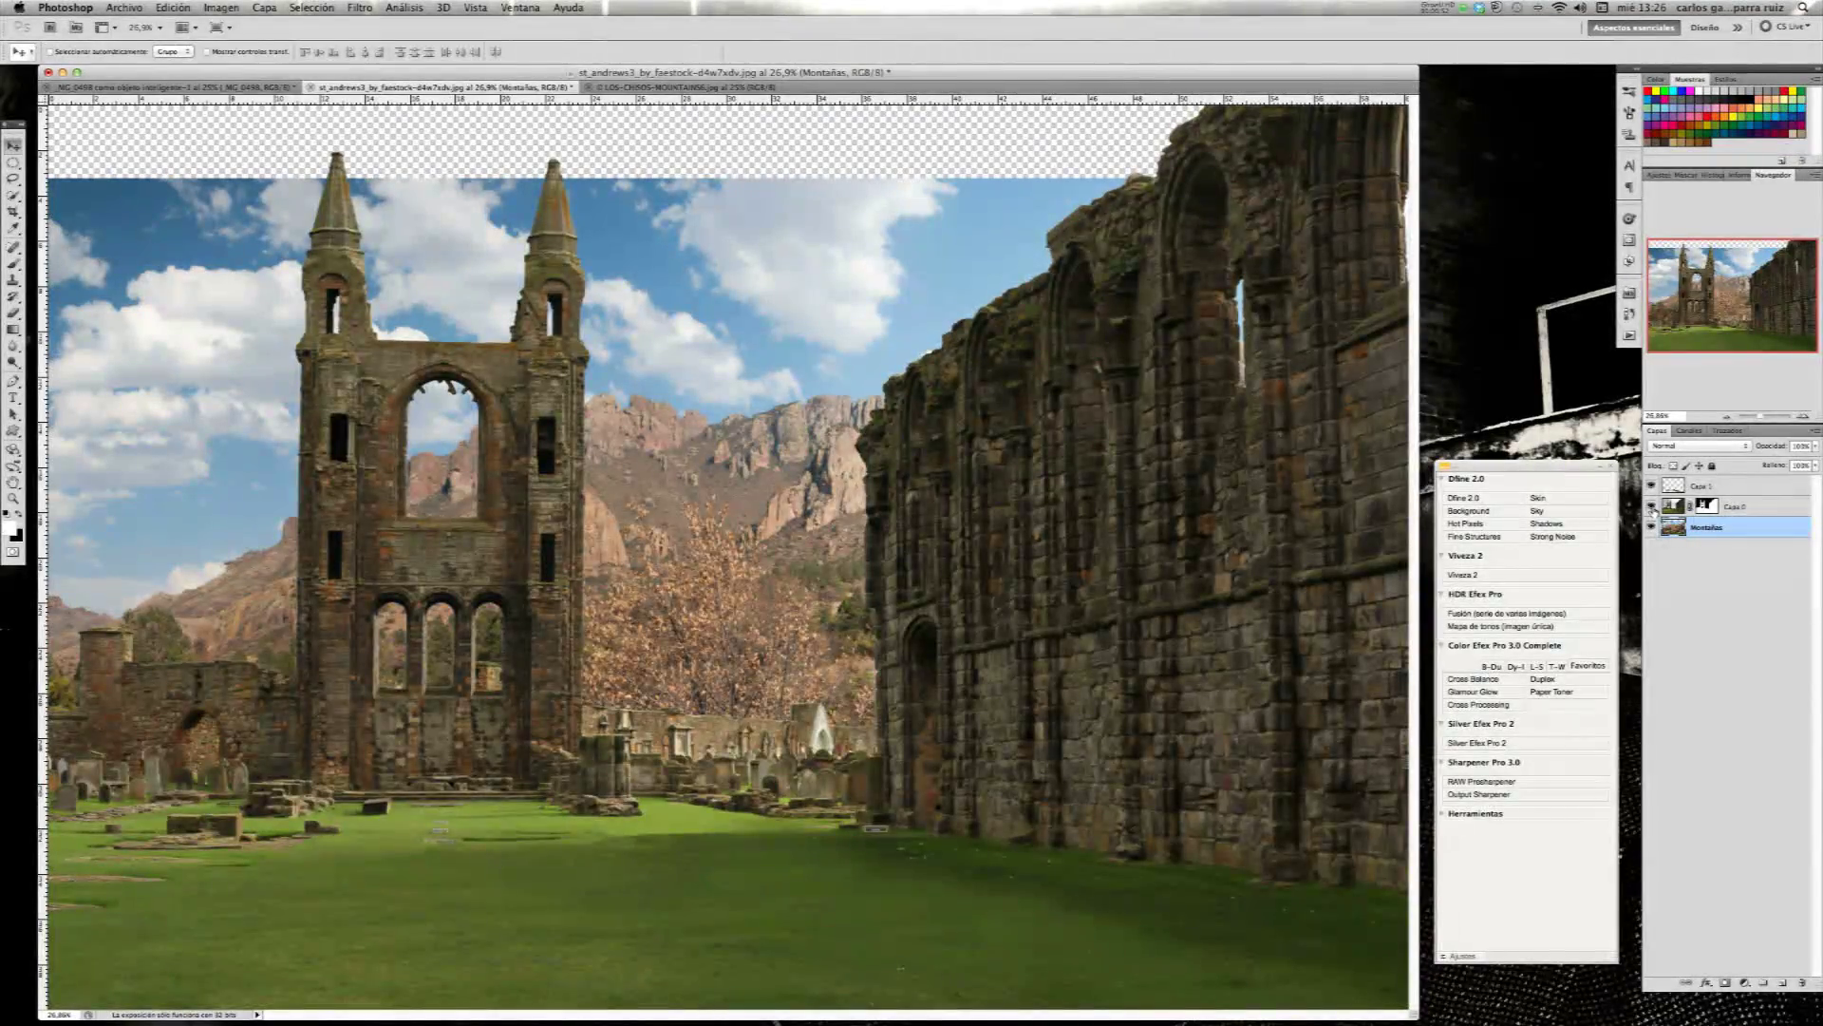
{"action": "left_click", "coordinate": [1652, 508]}
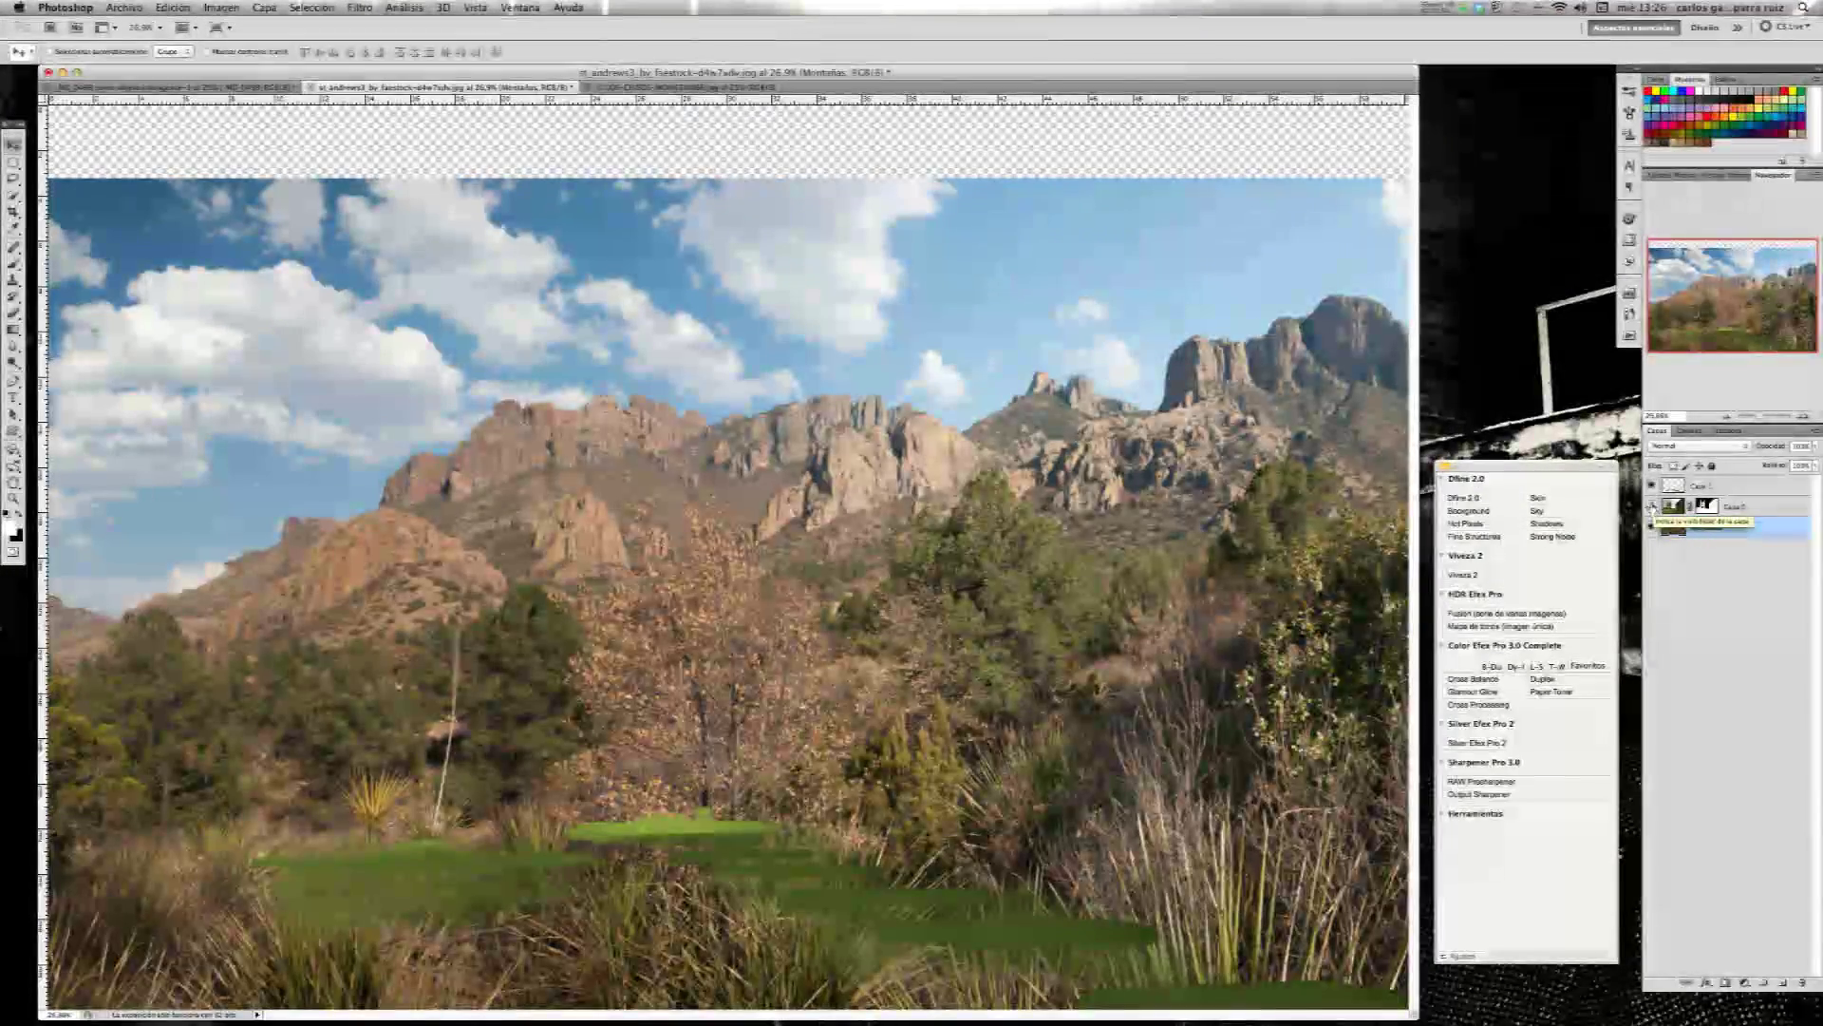
- Hide Capa 1, quick-select the cloudy sky, and add a layer mask to Montañas hiding it
{"action": "left_click", "coordinate": [1652, 485]}
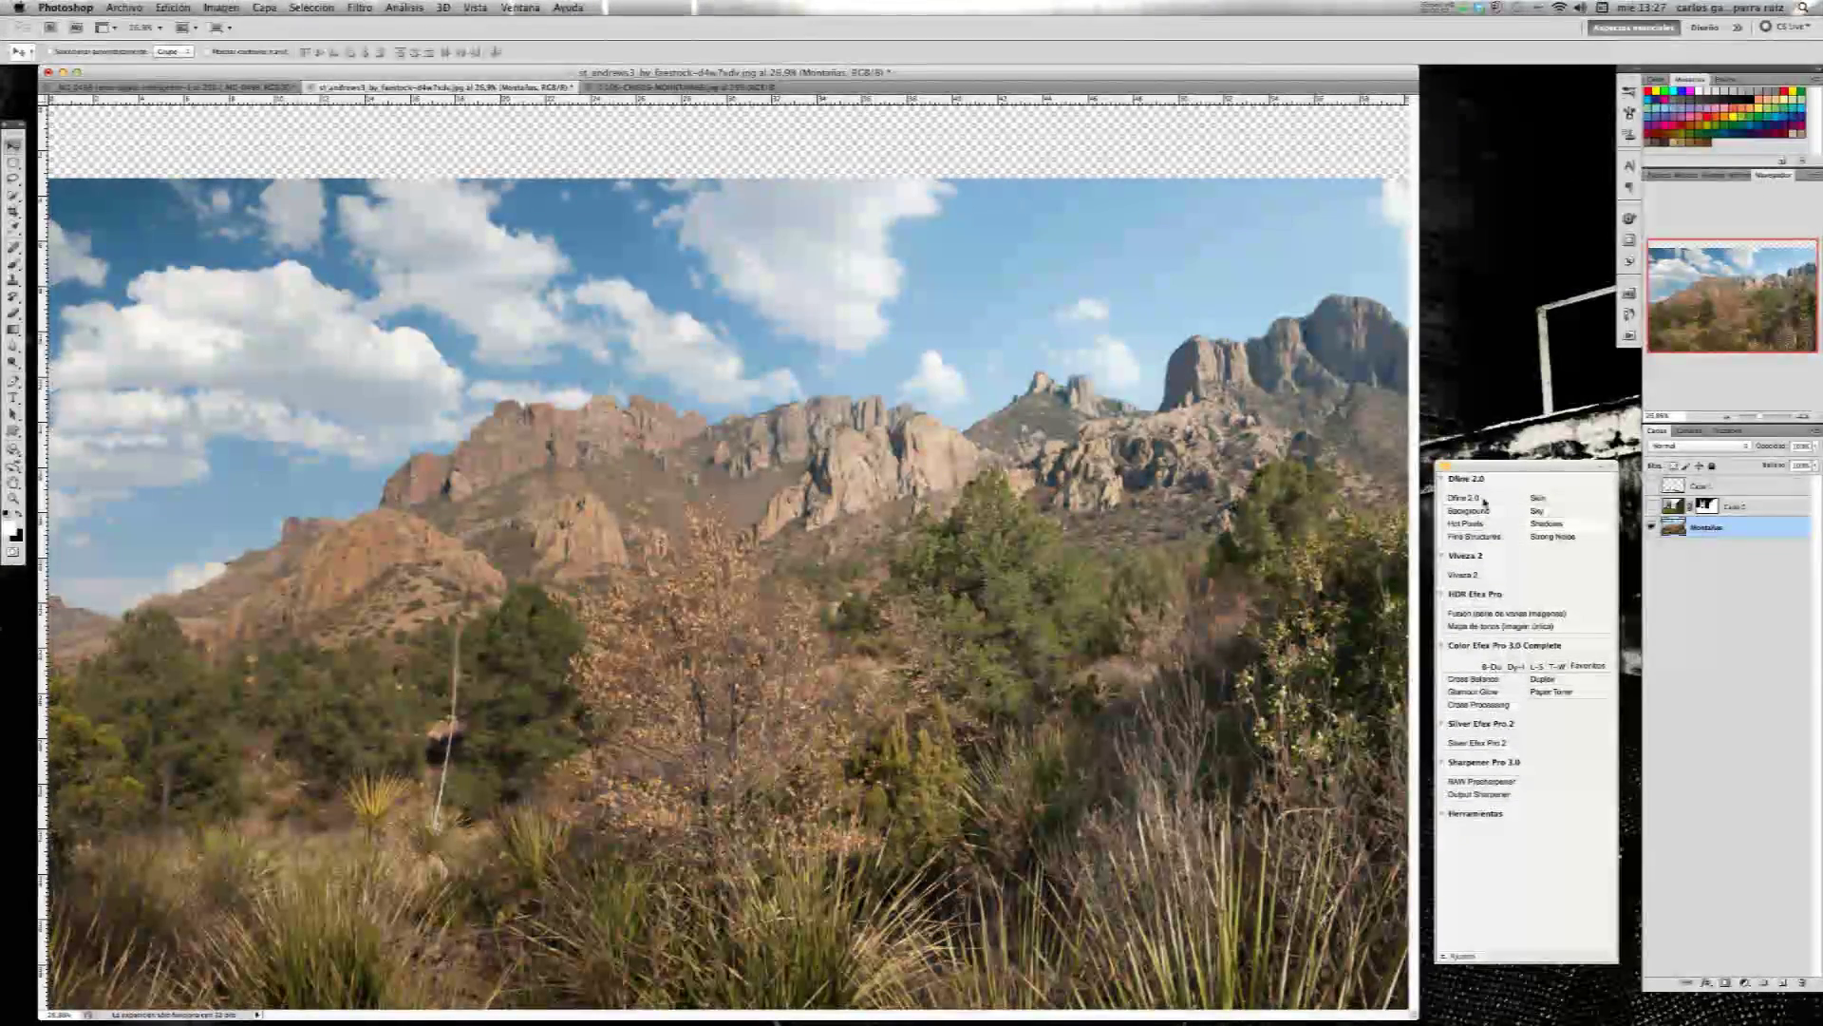
{"action": "left_click", "coordinate": [15, 196]}
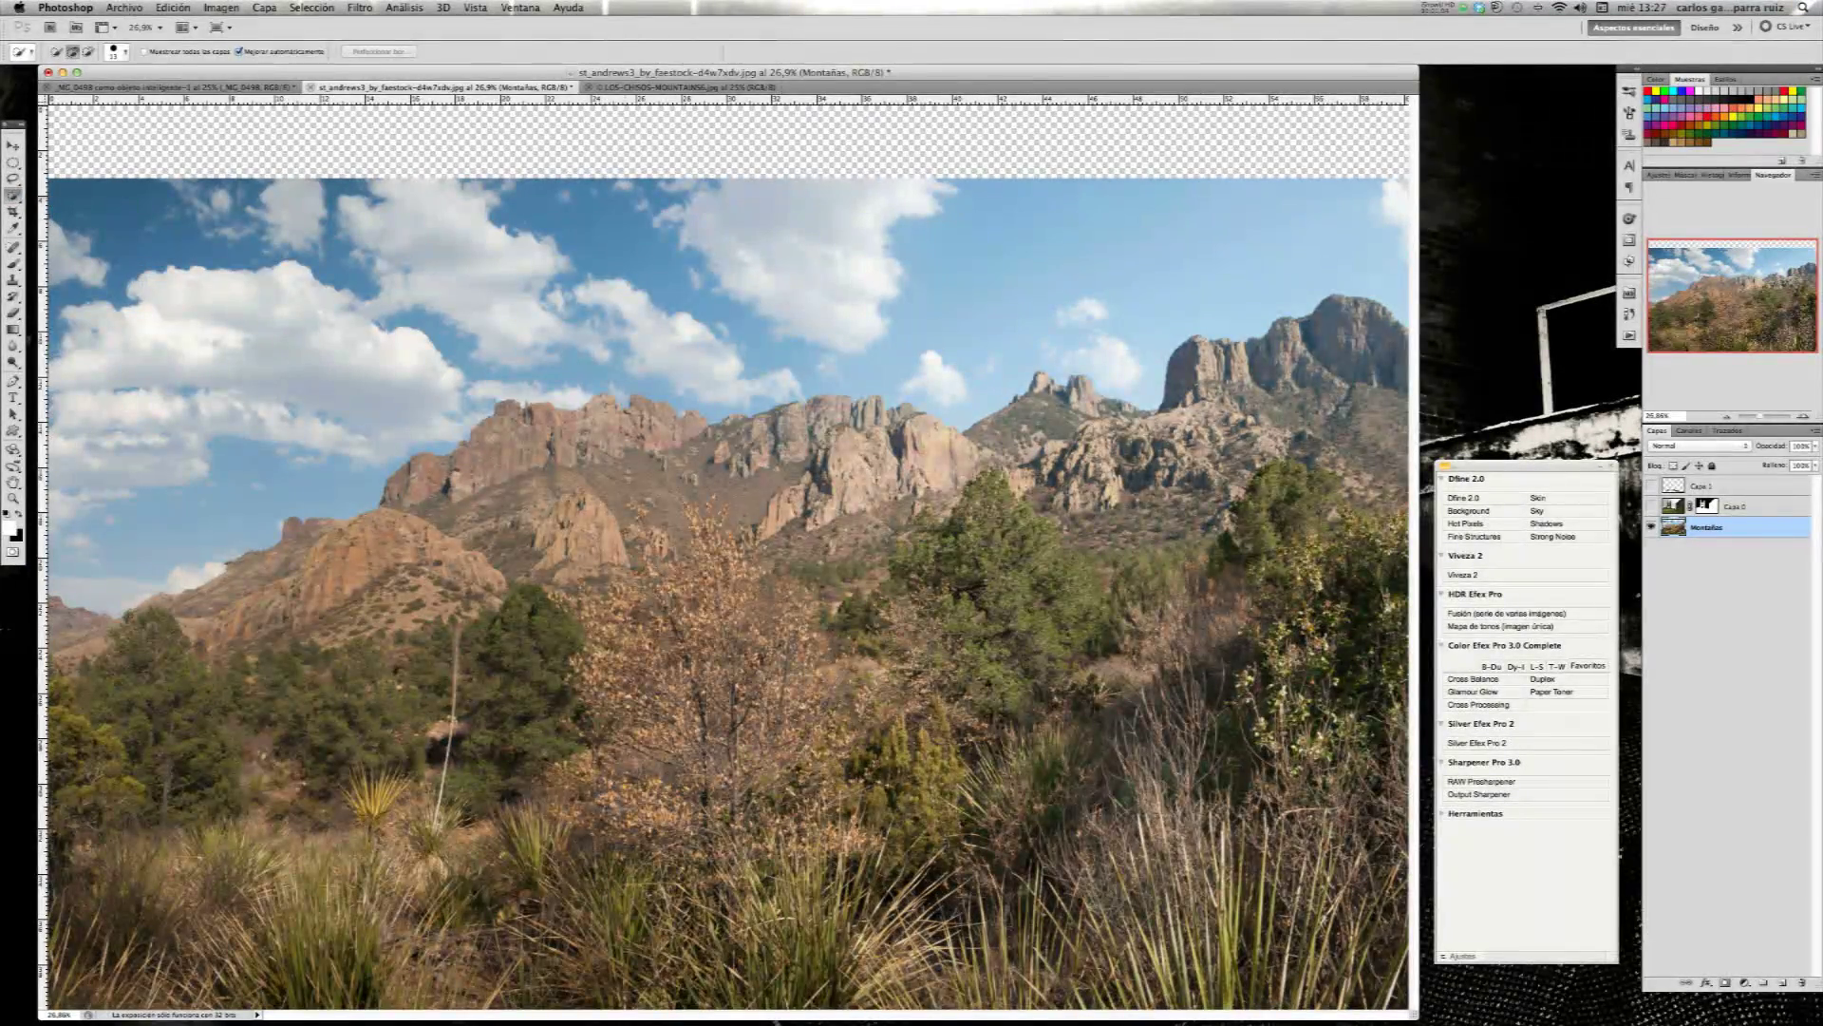
{"action": "left_click", "coordinate": [105, 599]}
{"action": "left_click_drag", "start_coordinate": [216, 568], "coordinate": [1126, 369]}
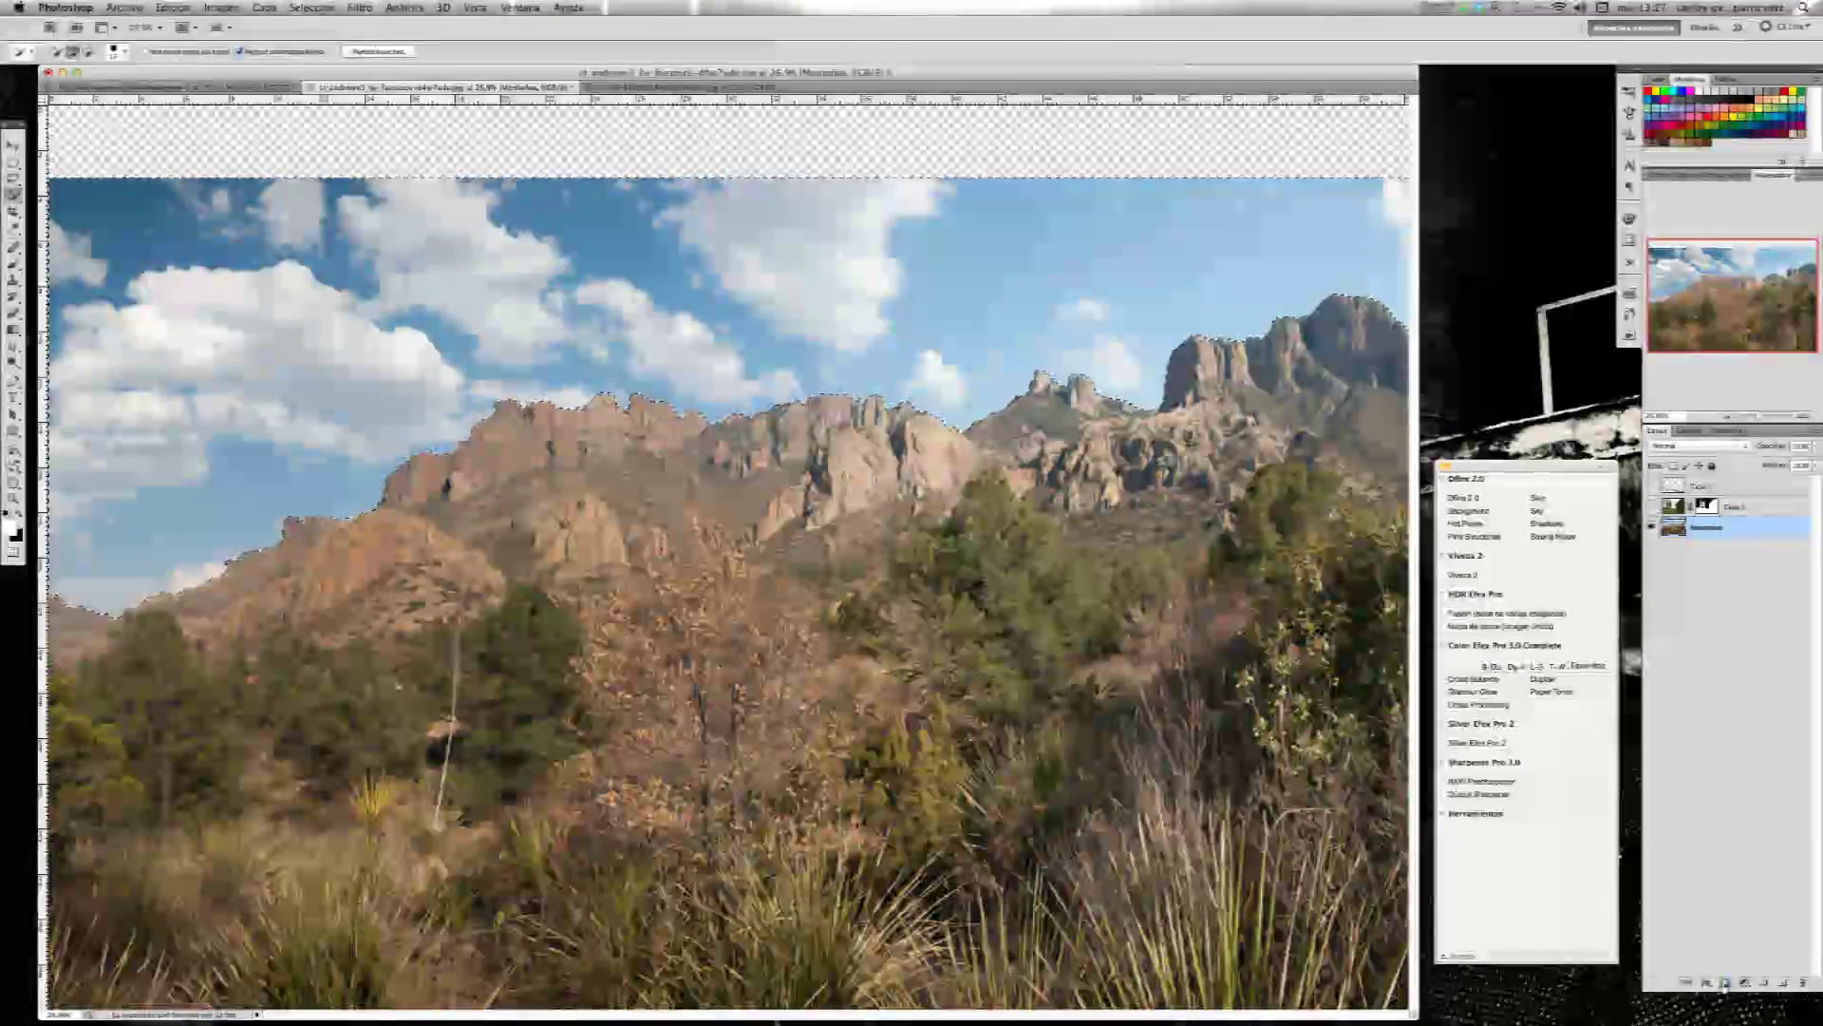
{"action": "left_click", "coordinate": [1725, 983]}
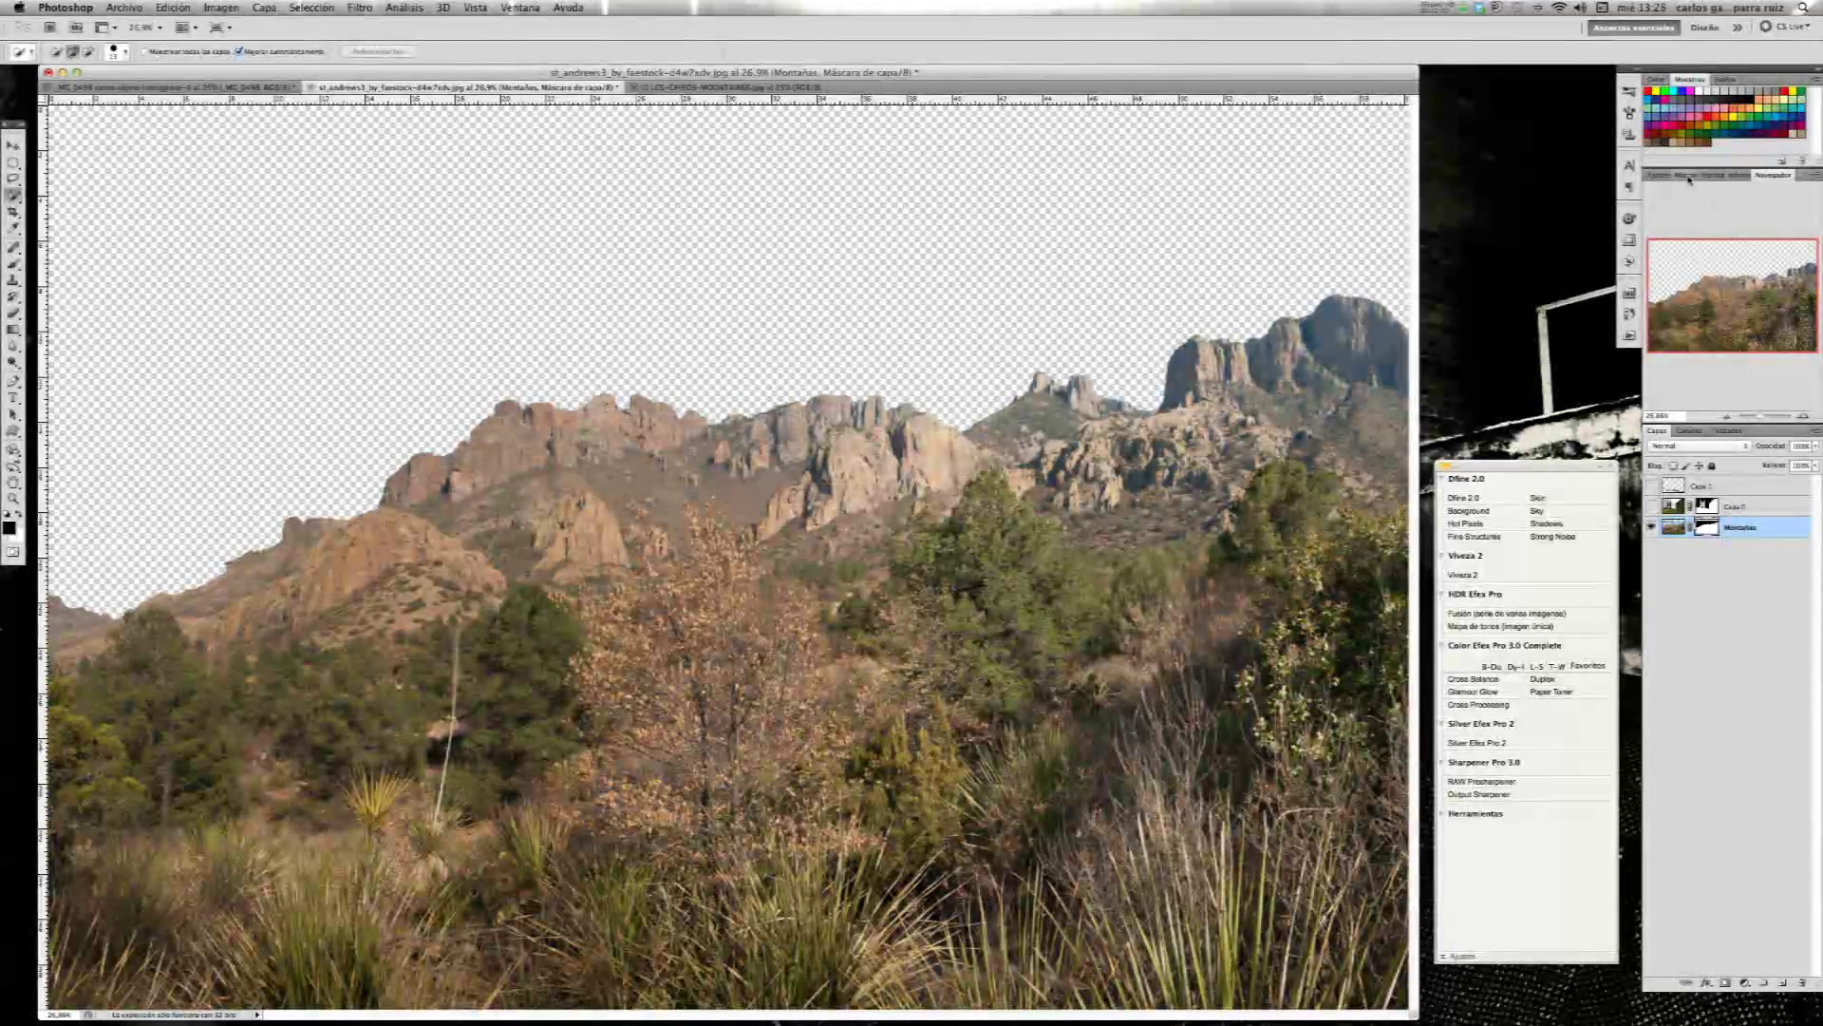
{"action": "left_click", "coordinate": [1681, 175]}
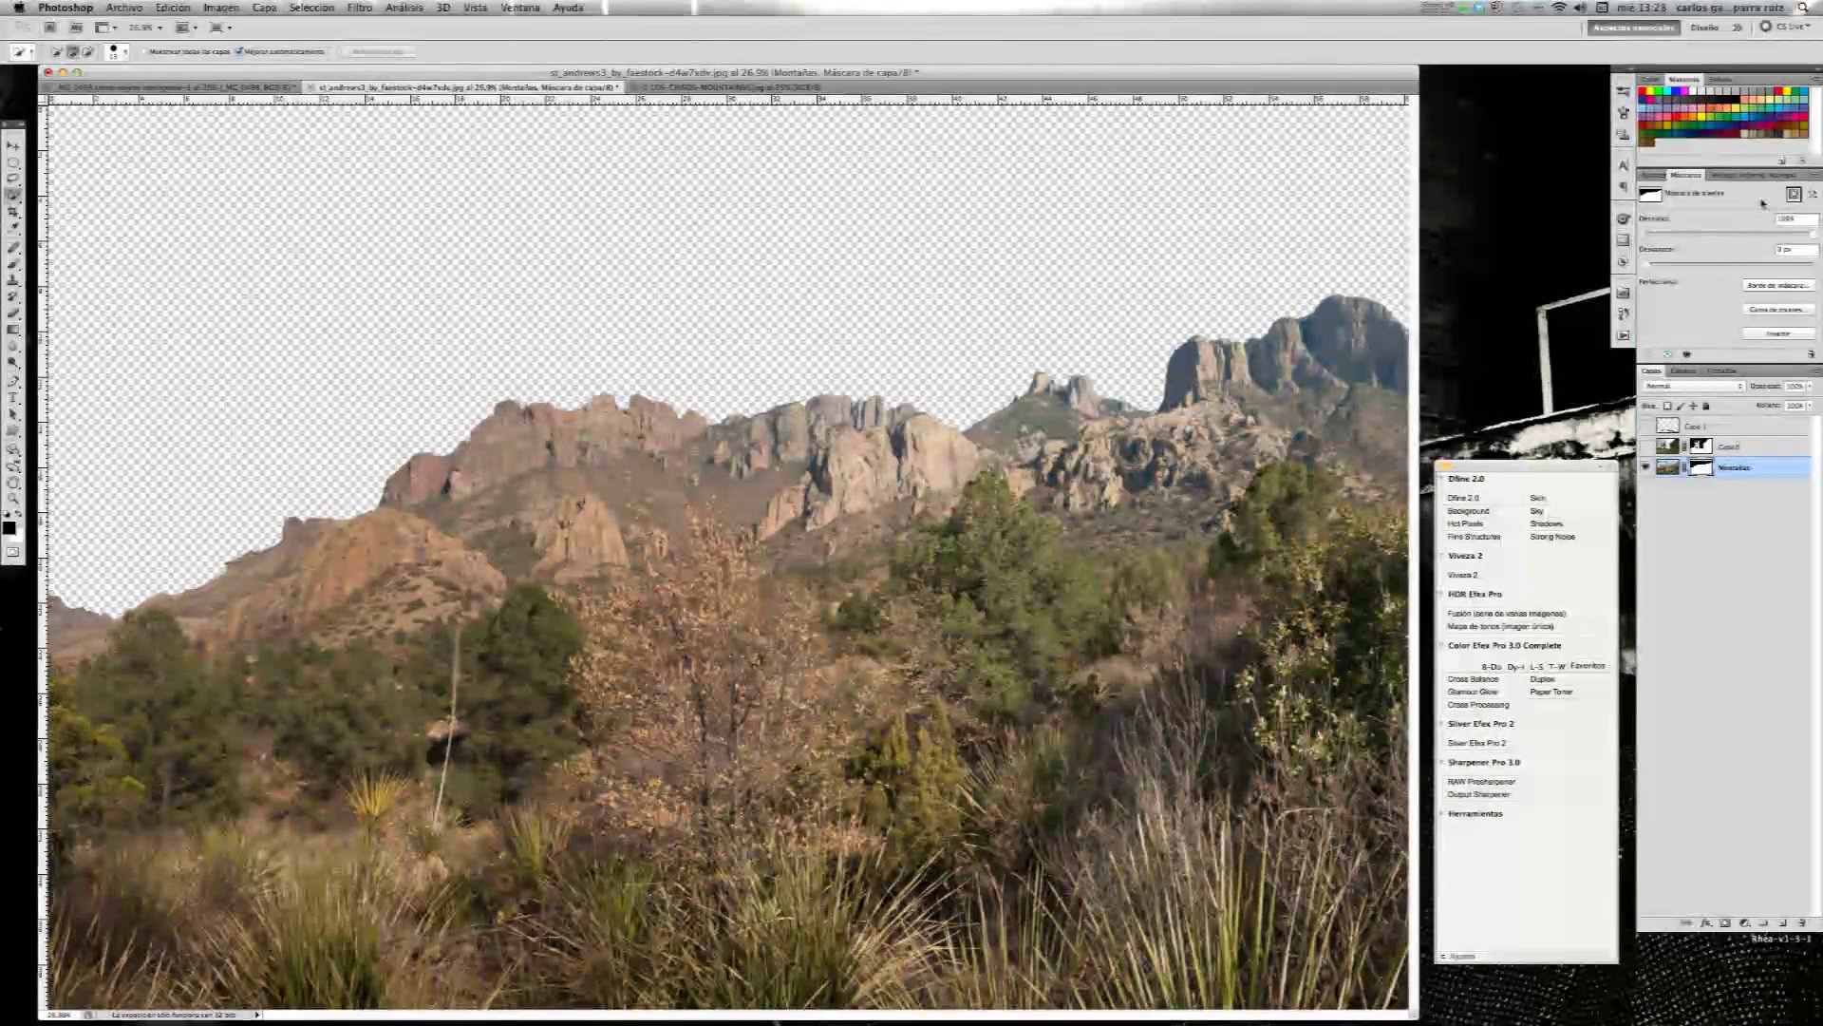
- Show Capa 0 again and drag Montañas down so only its peaks sit between tower and wall
{"action": "left_click", "coordinate": [1780, 176]}
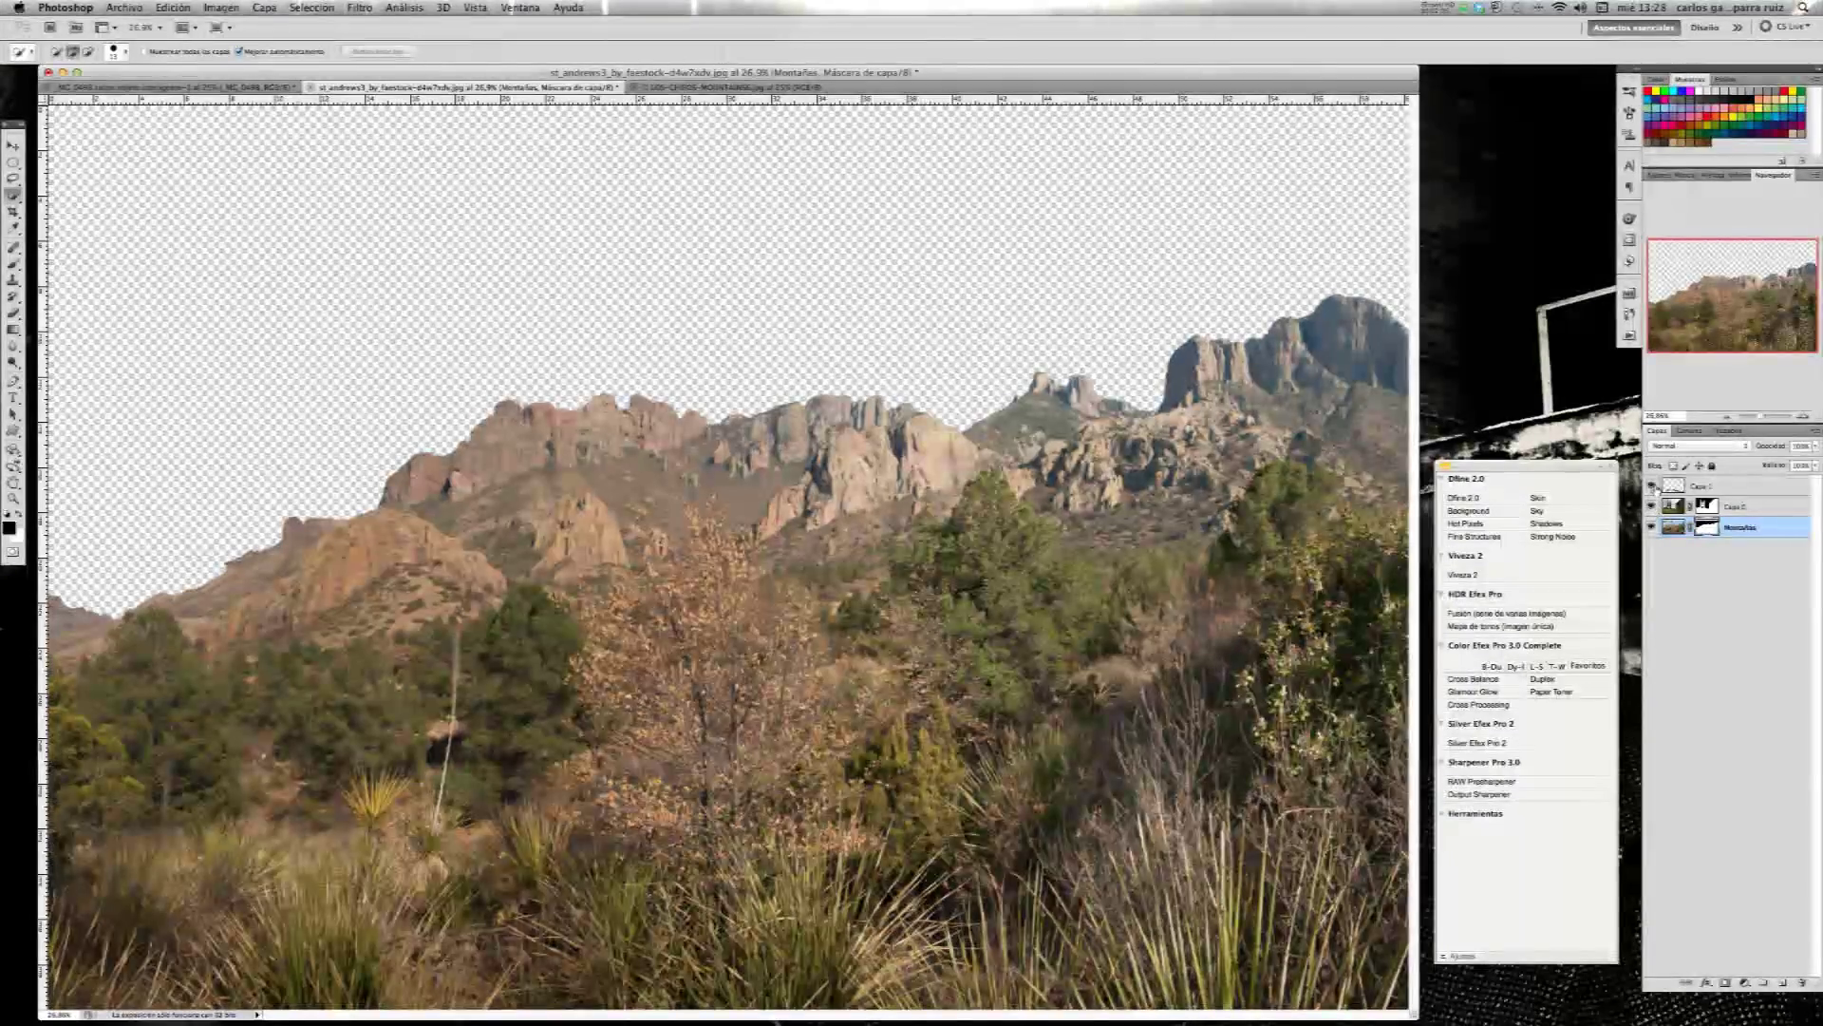
{"action": "left_click", "coordinate": [1652, 506]}
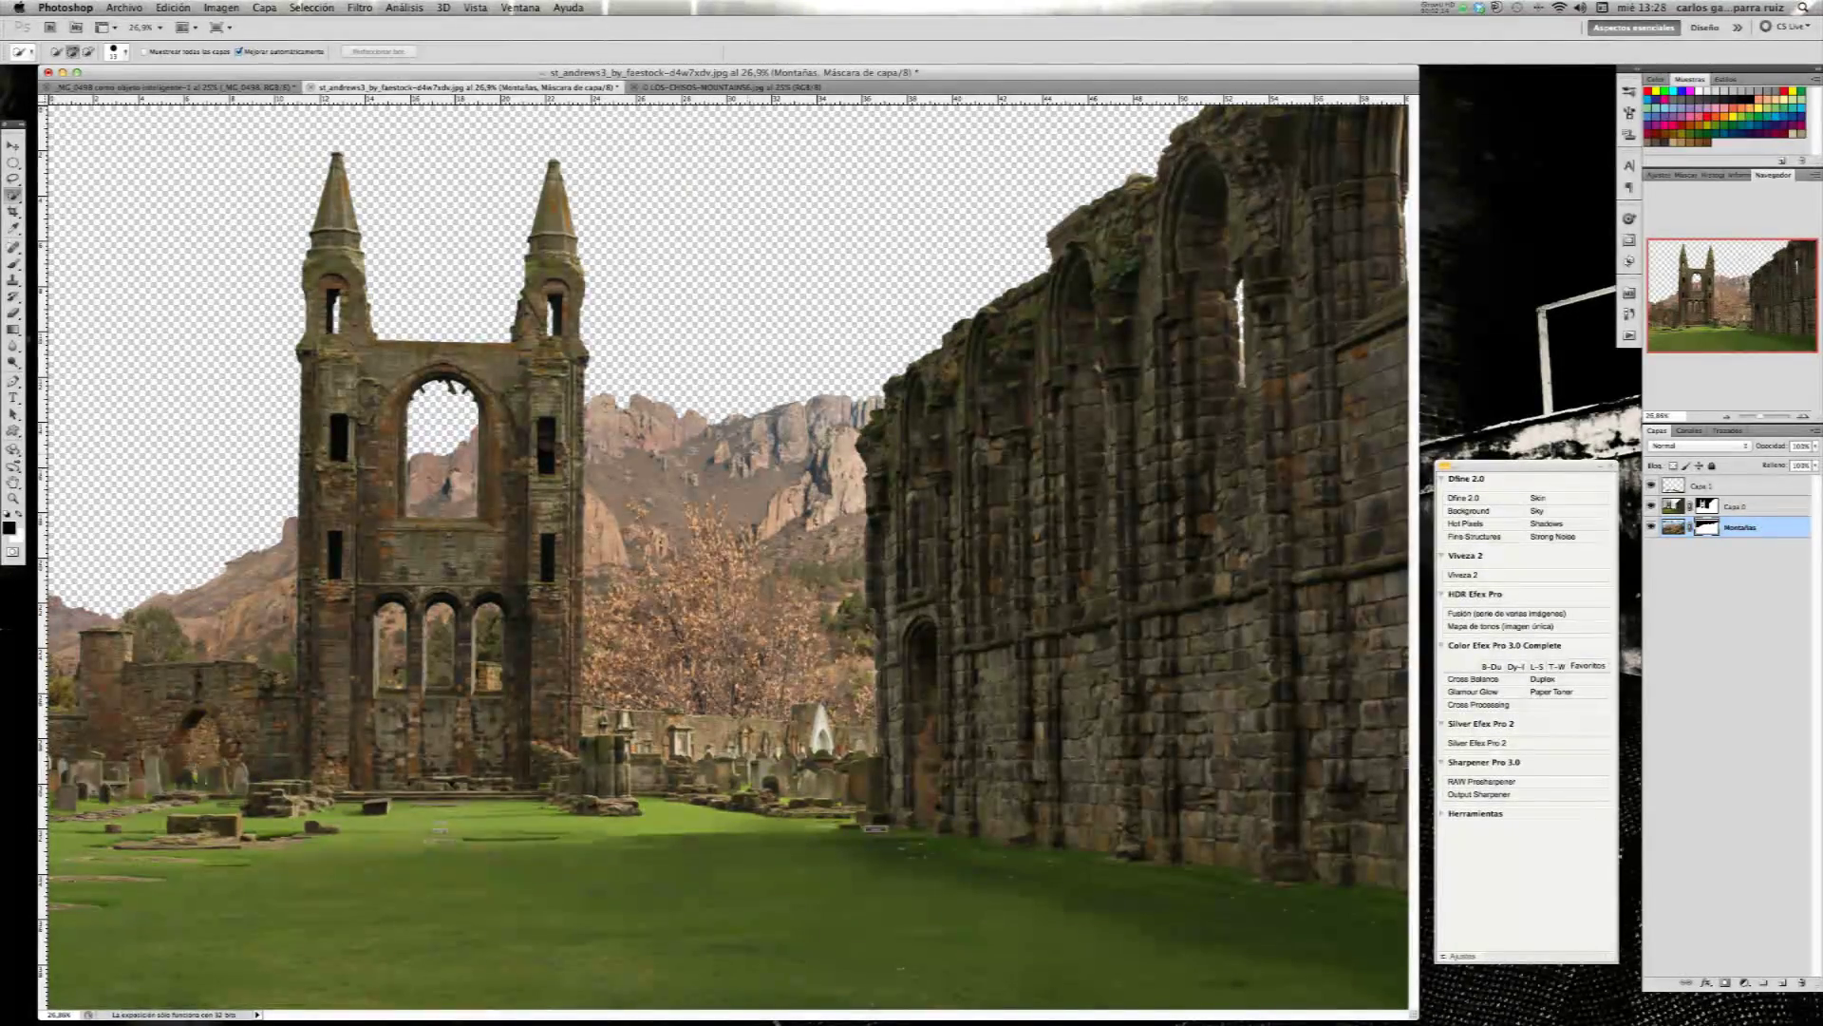
{"action": "key", "text": "v"}
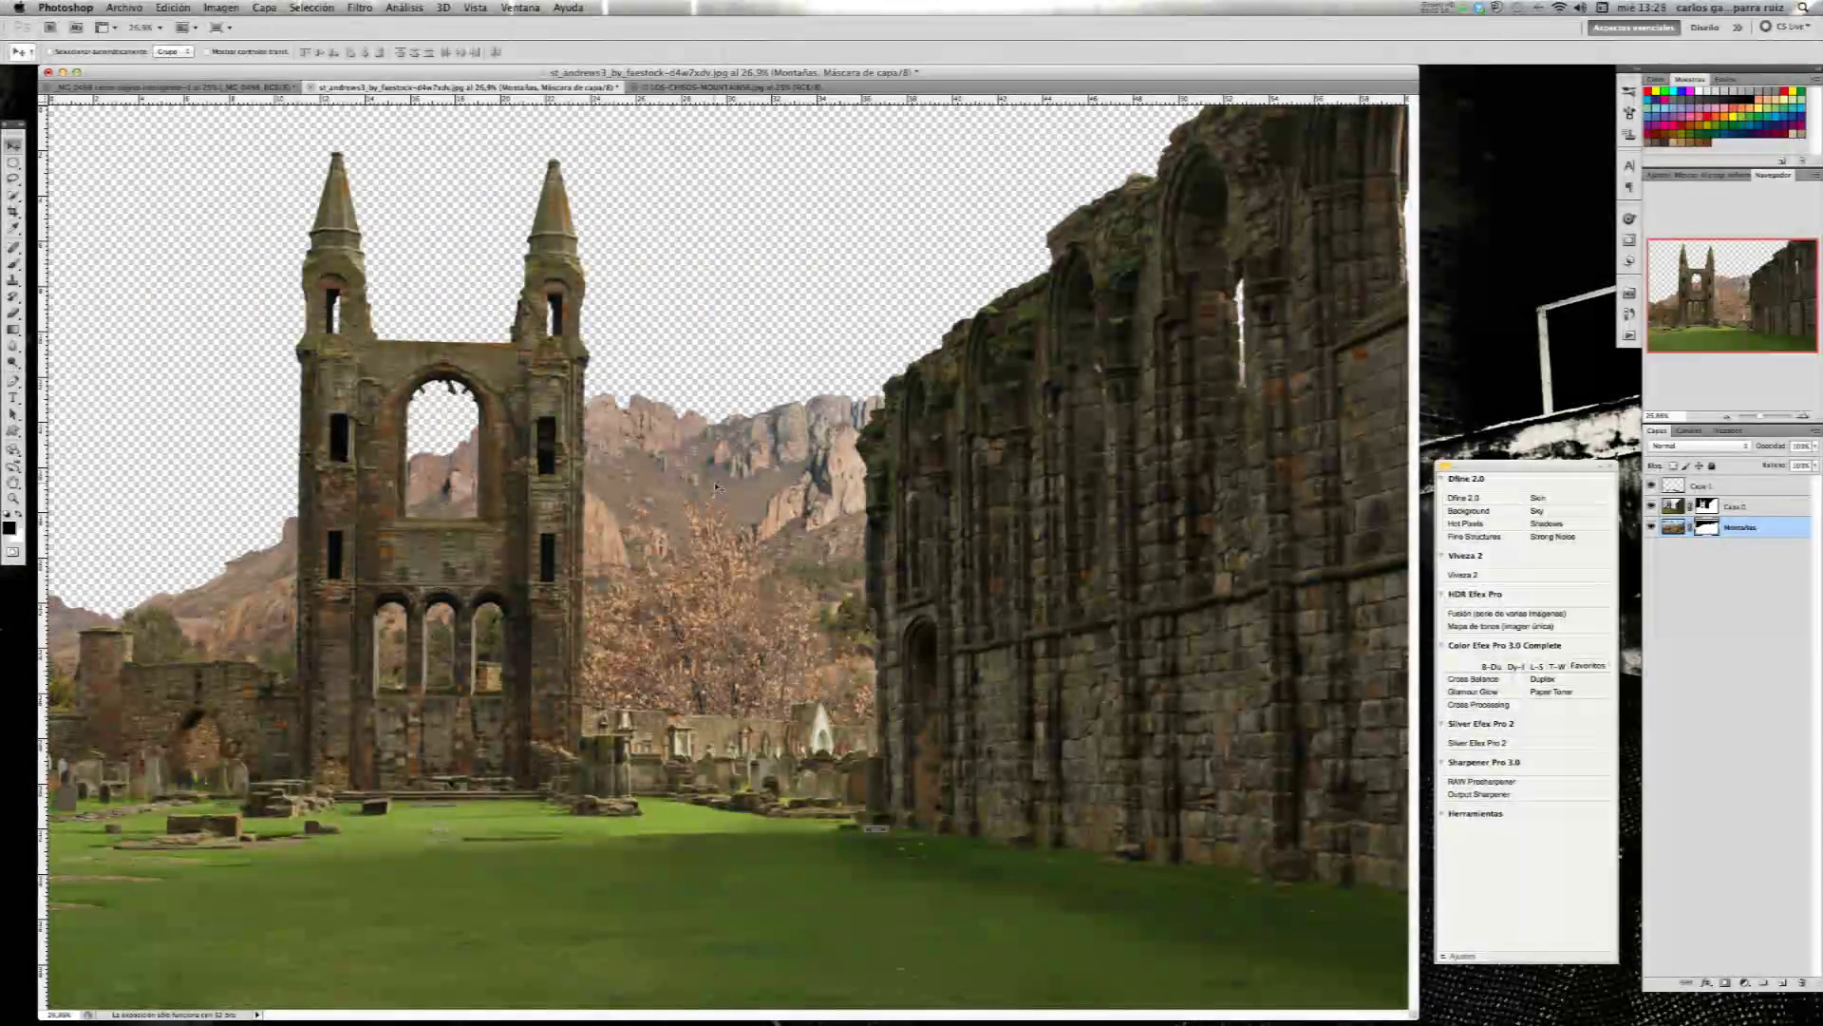
{"action": "left_click_drag", "start_coordinate": [717, 487], "coordinate": [719, 504]}
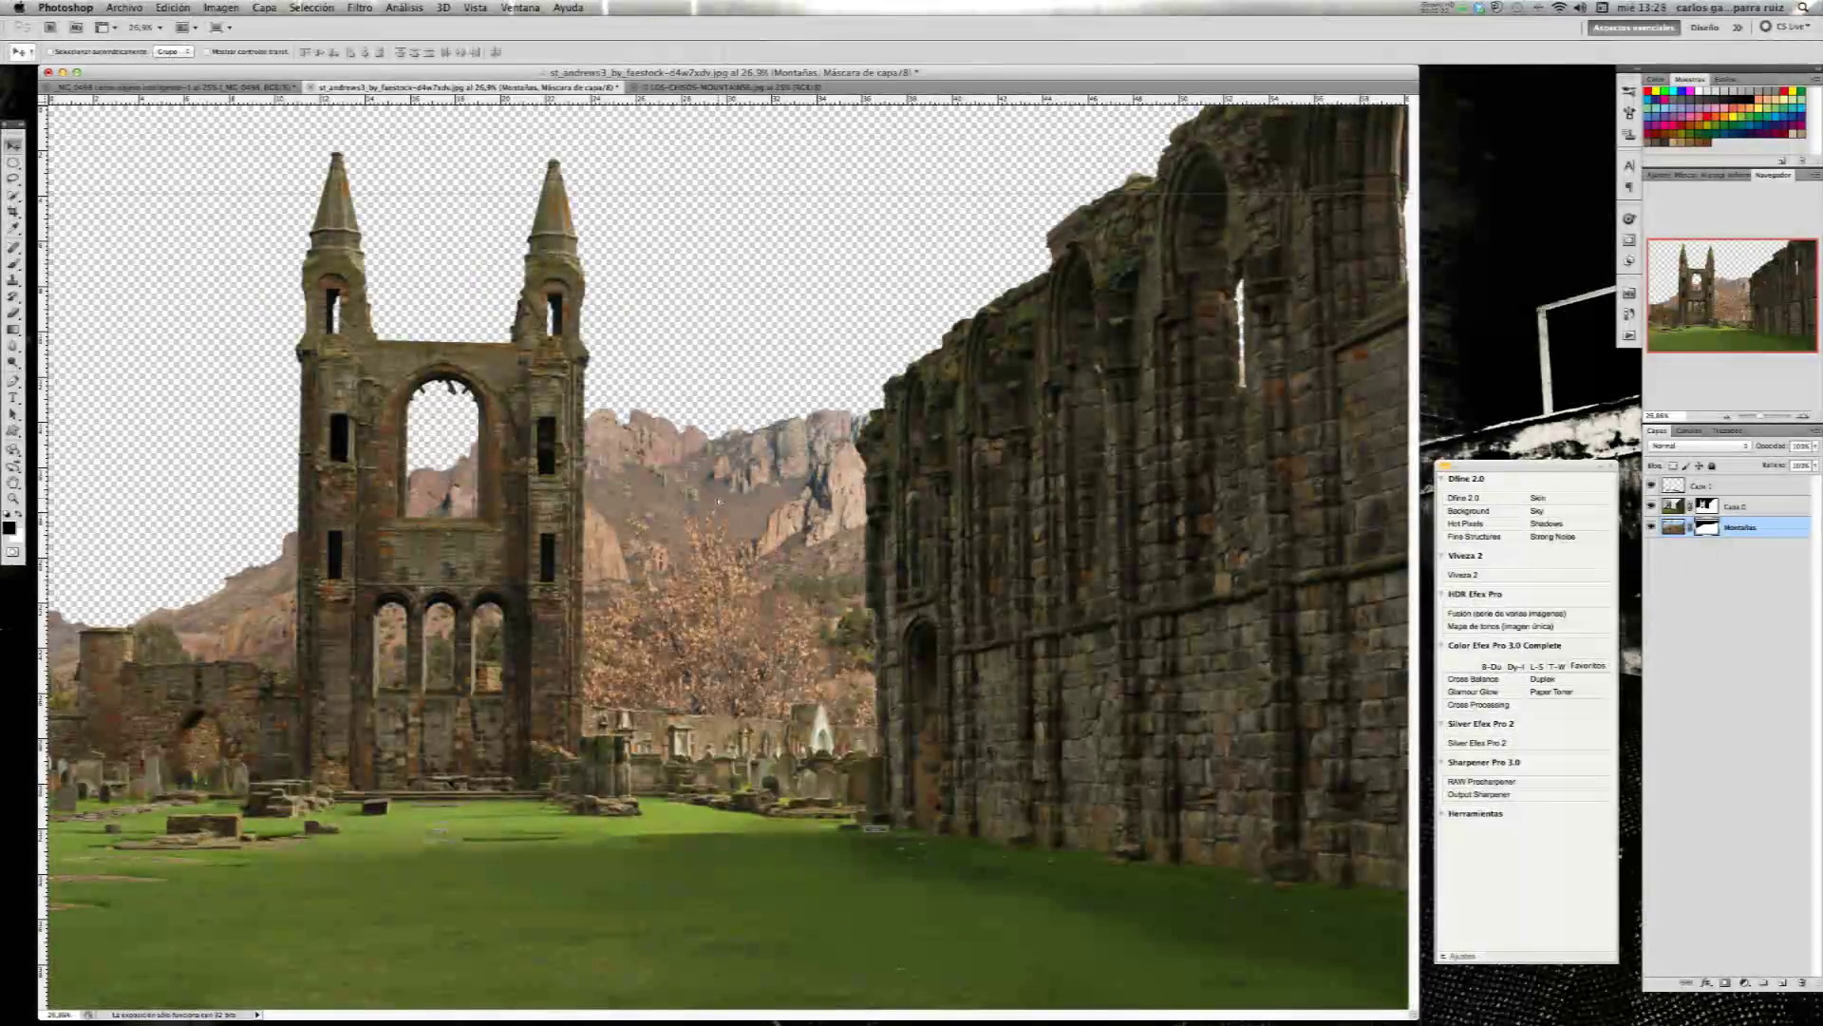
{"action": "left_click_drag", "start_coordinate": [719, 501], "coordinate": [720, 508]}
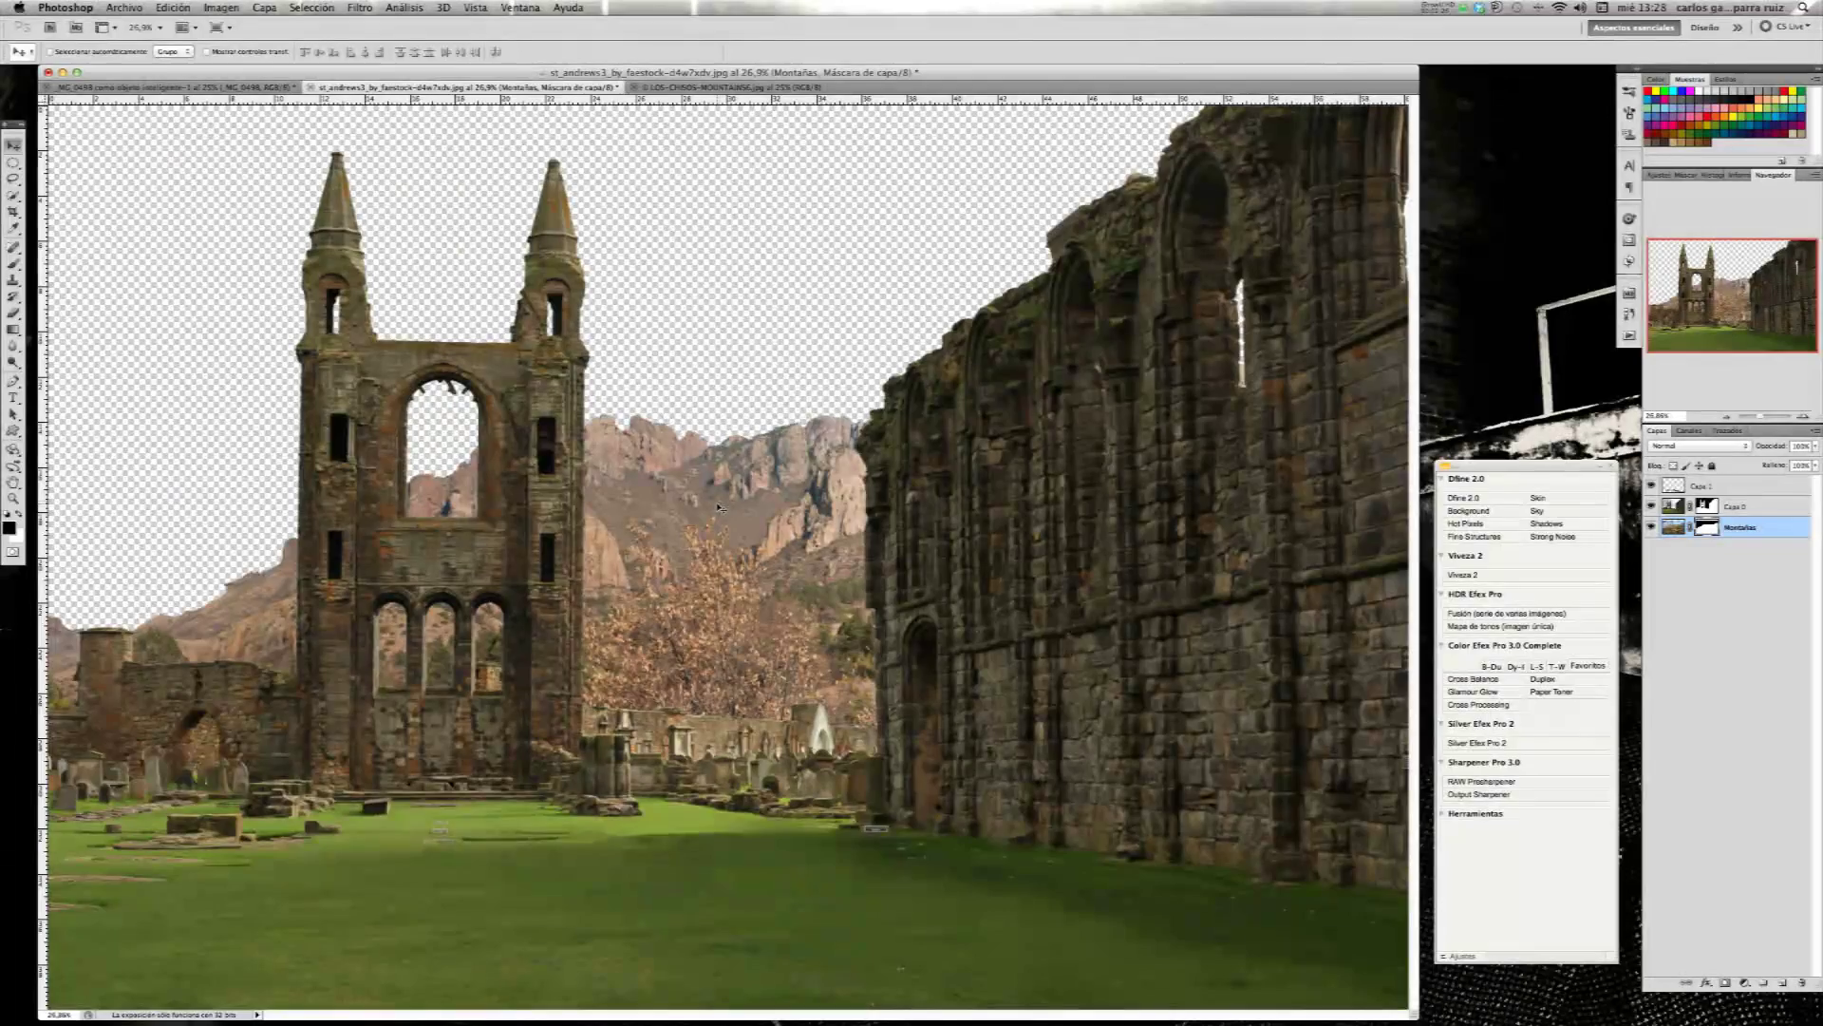
{"action": "left_click", "coordinate": [1508, 207]}
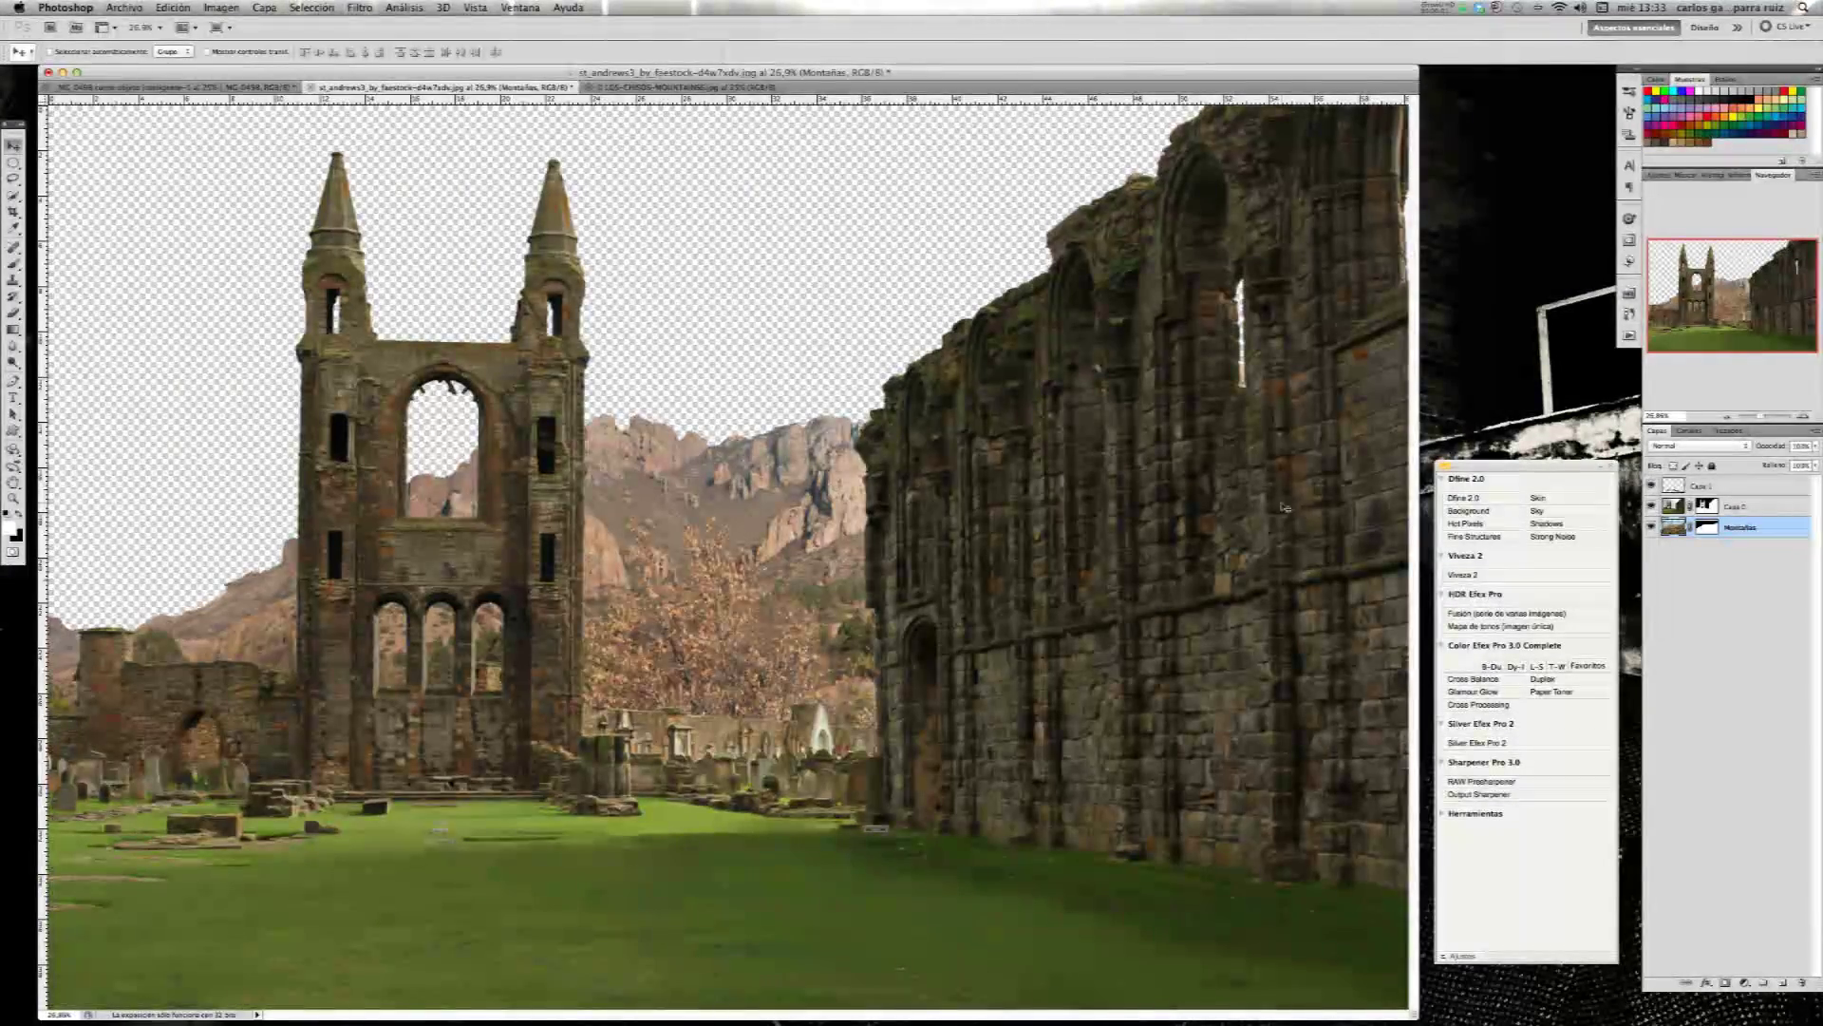
{"action": "mouse_move", "coordinate": [723, 510]}
{"action": "left_mouse_down"}
{"action": "mouse_move", "coordinate": [737, 634]}
{"action": "mouse_move", "coordinate": [946, 621]}
{"action": "mouse_move", "coordinate": [1015, 650]}
{"action": "left_mouse_up"}
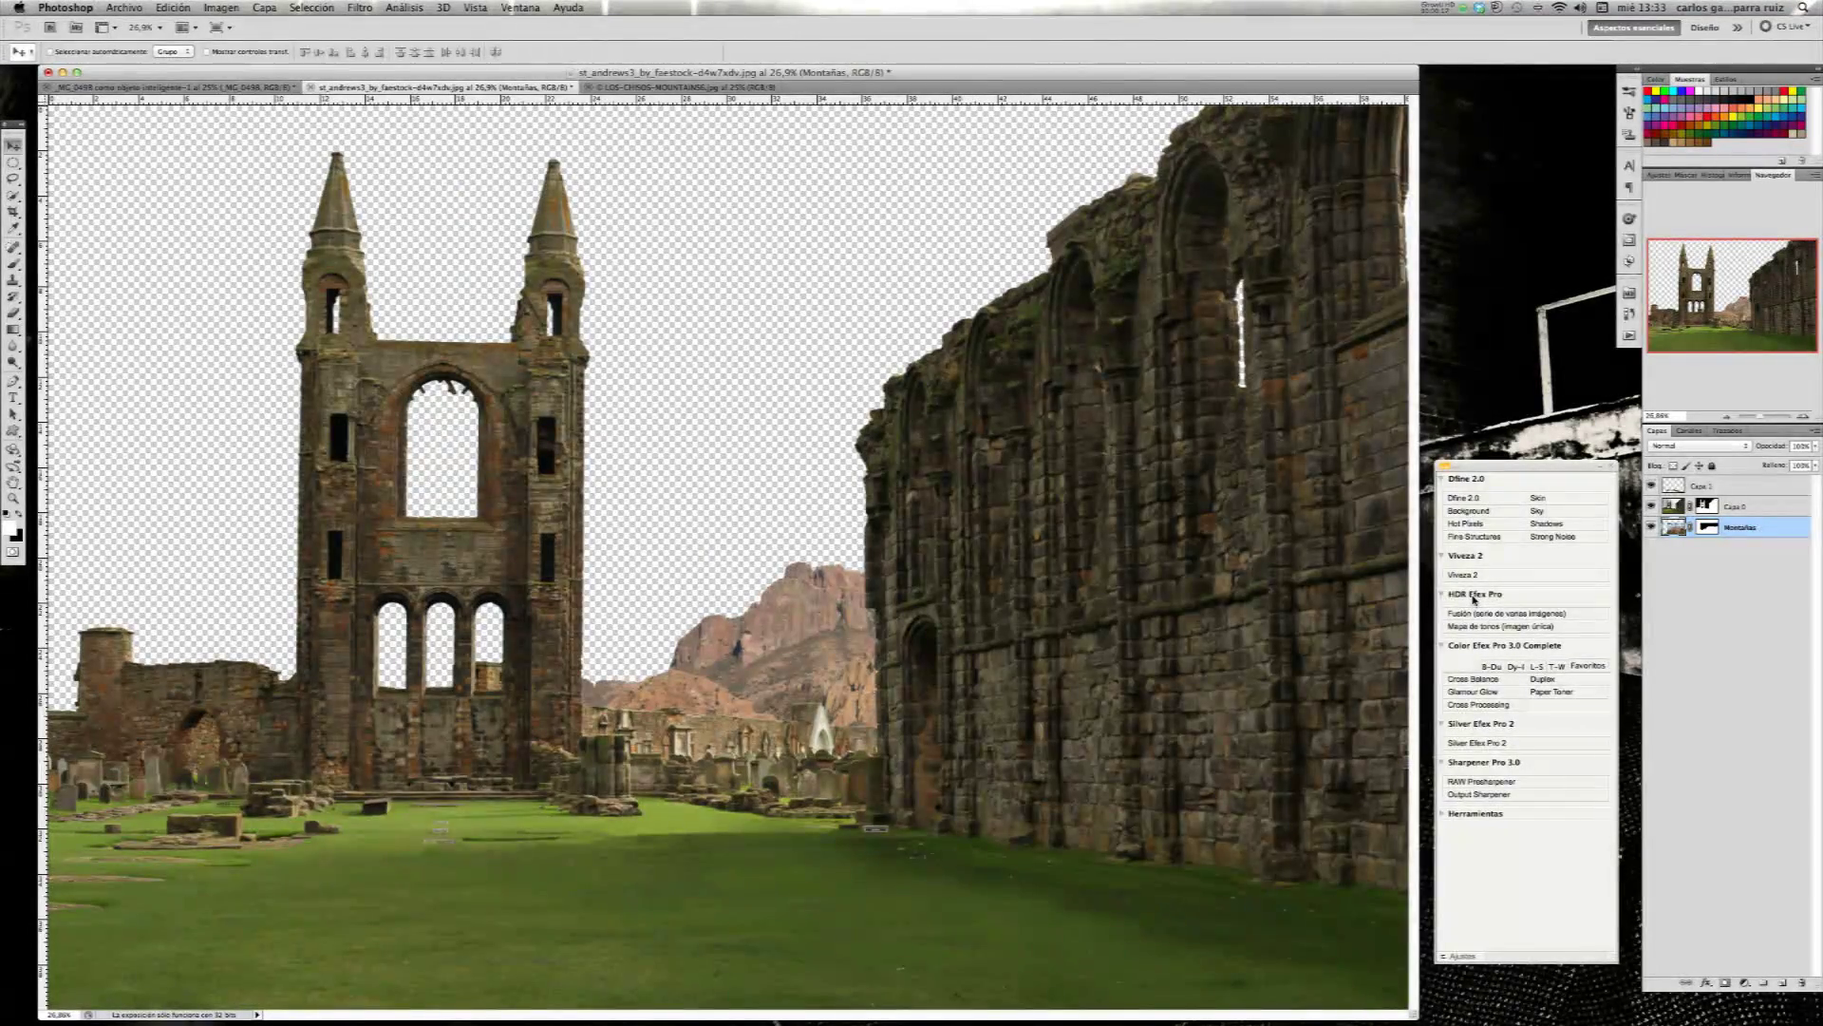
- Duplicate Montañas, flip the copy horizontally, and drag it left behind the tower
{"action": "key", "text": "ctrl+j"}
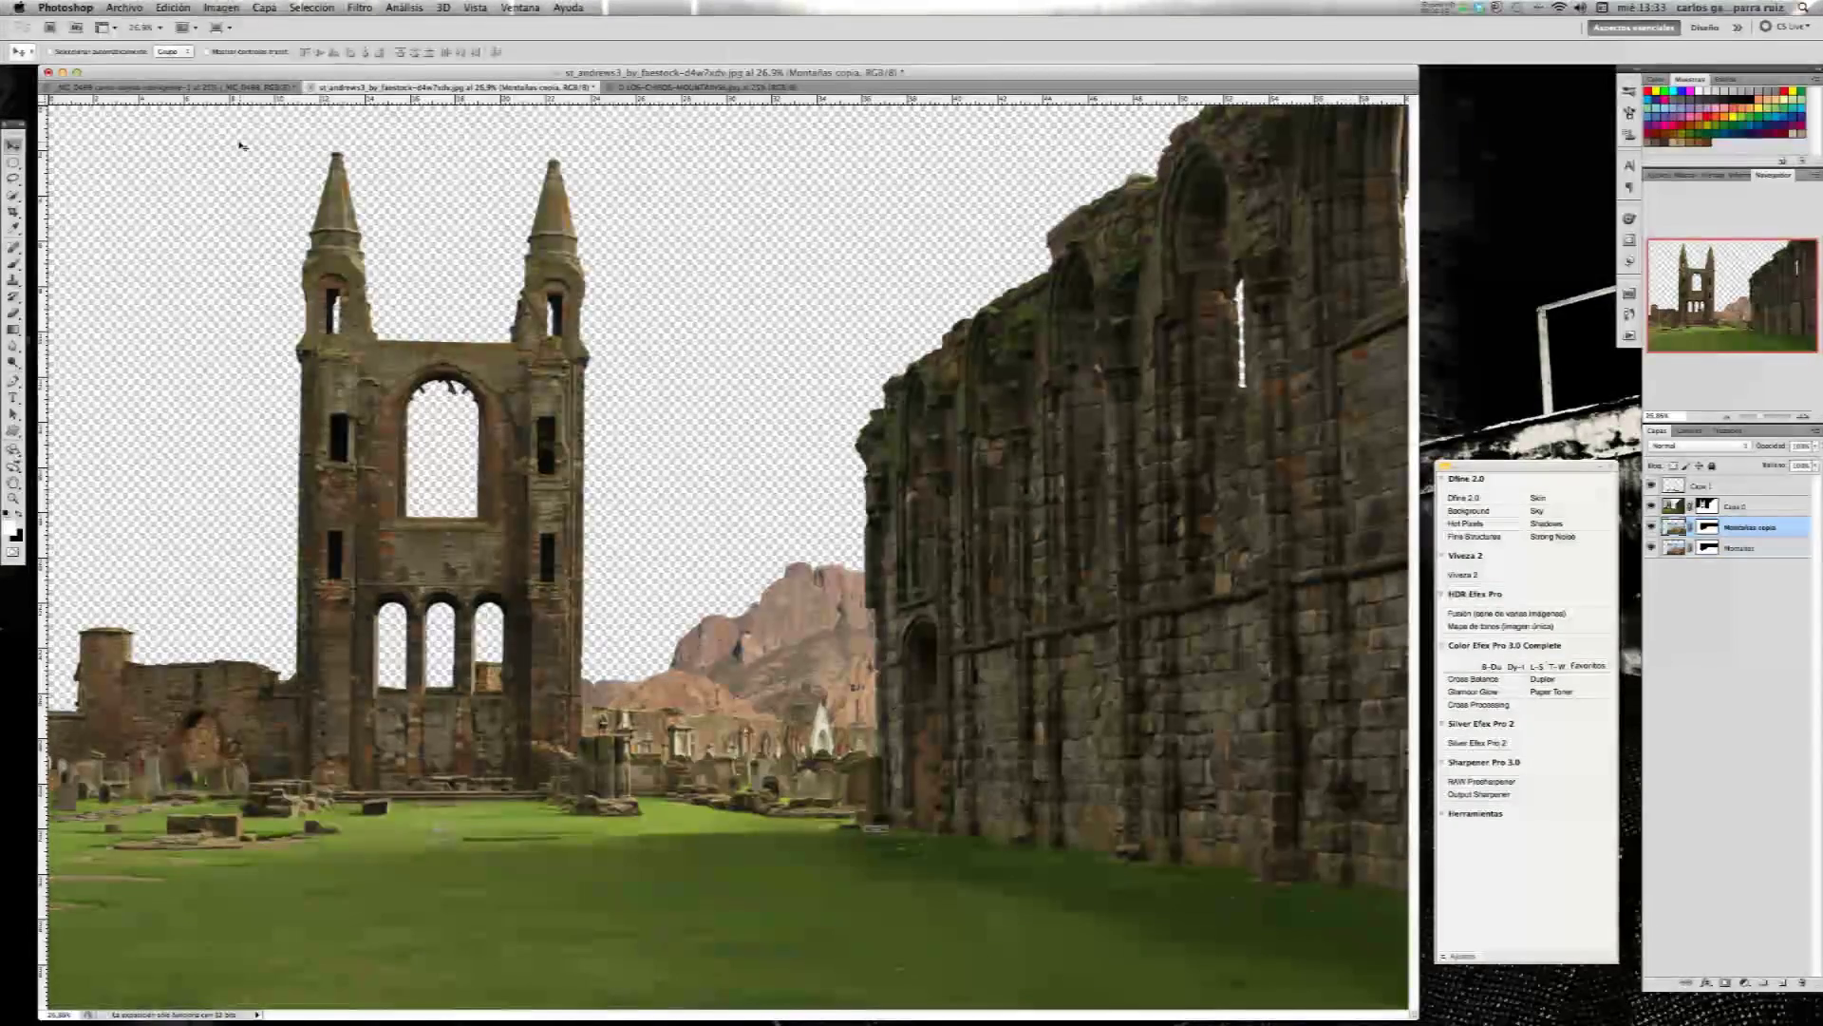
{"action": "left_click", "coordinate": [173, 8]}
{"action": "mouse_move", "coordinate": [196, 322]}
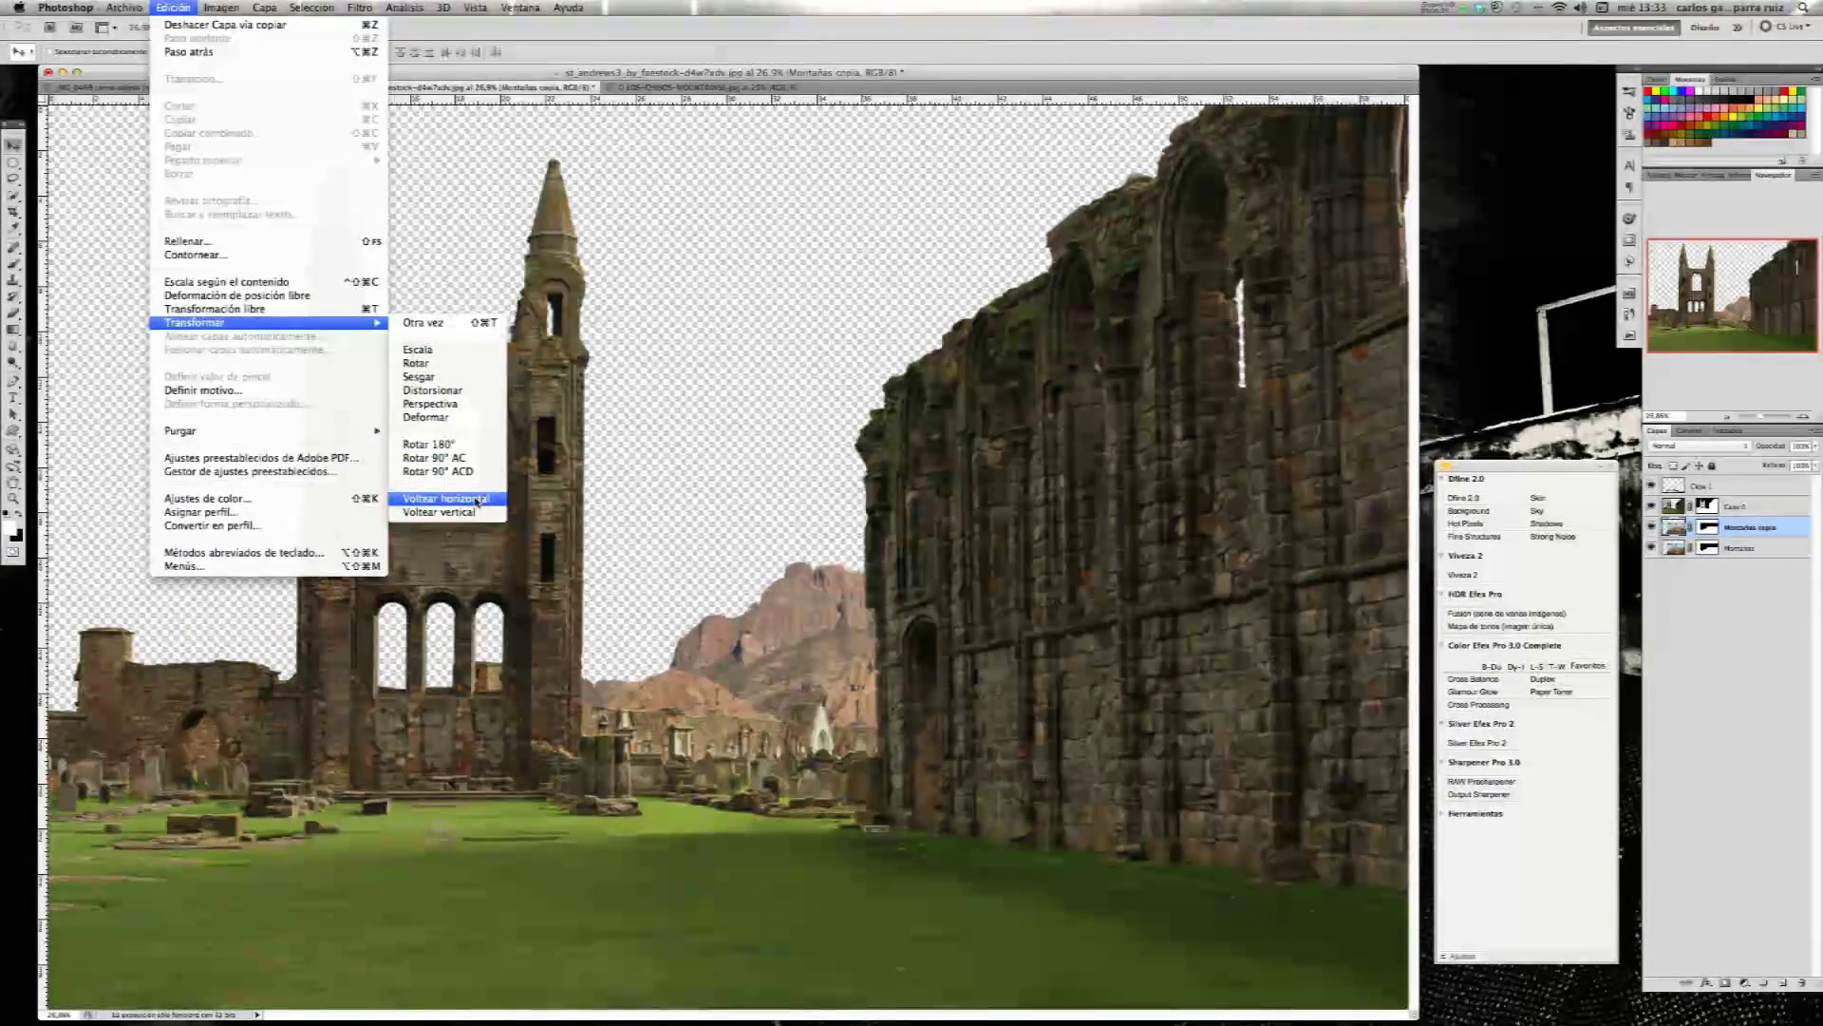
{"action": "left_click", "coordinate": [477, 500]}
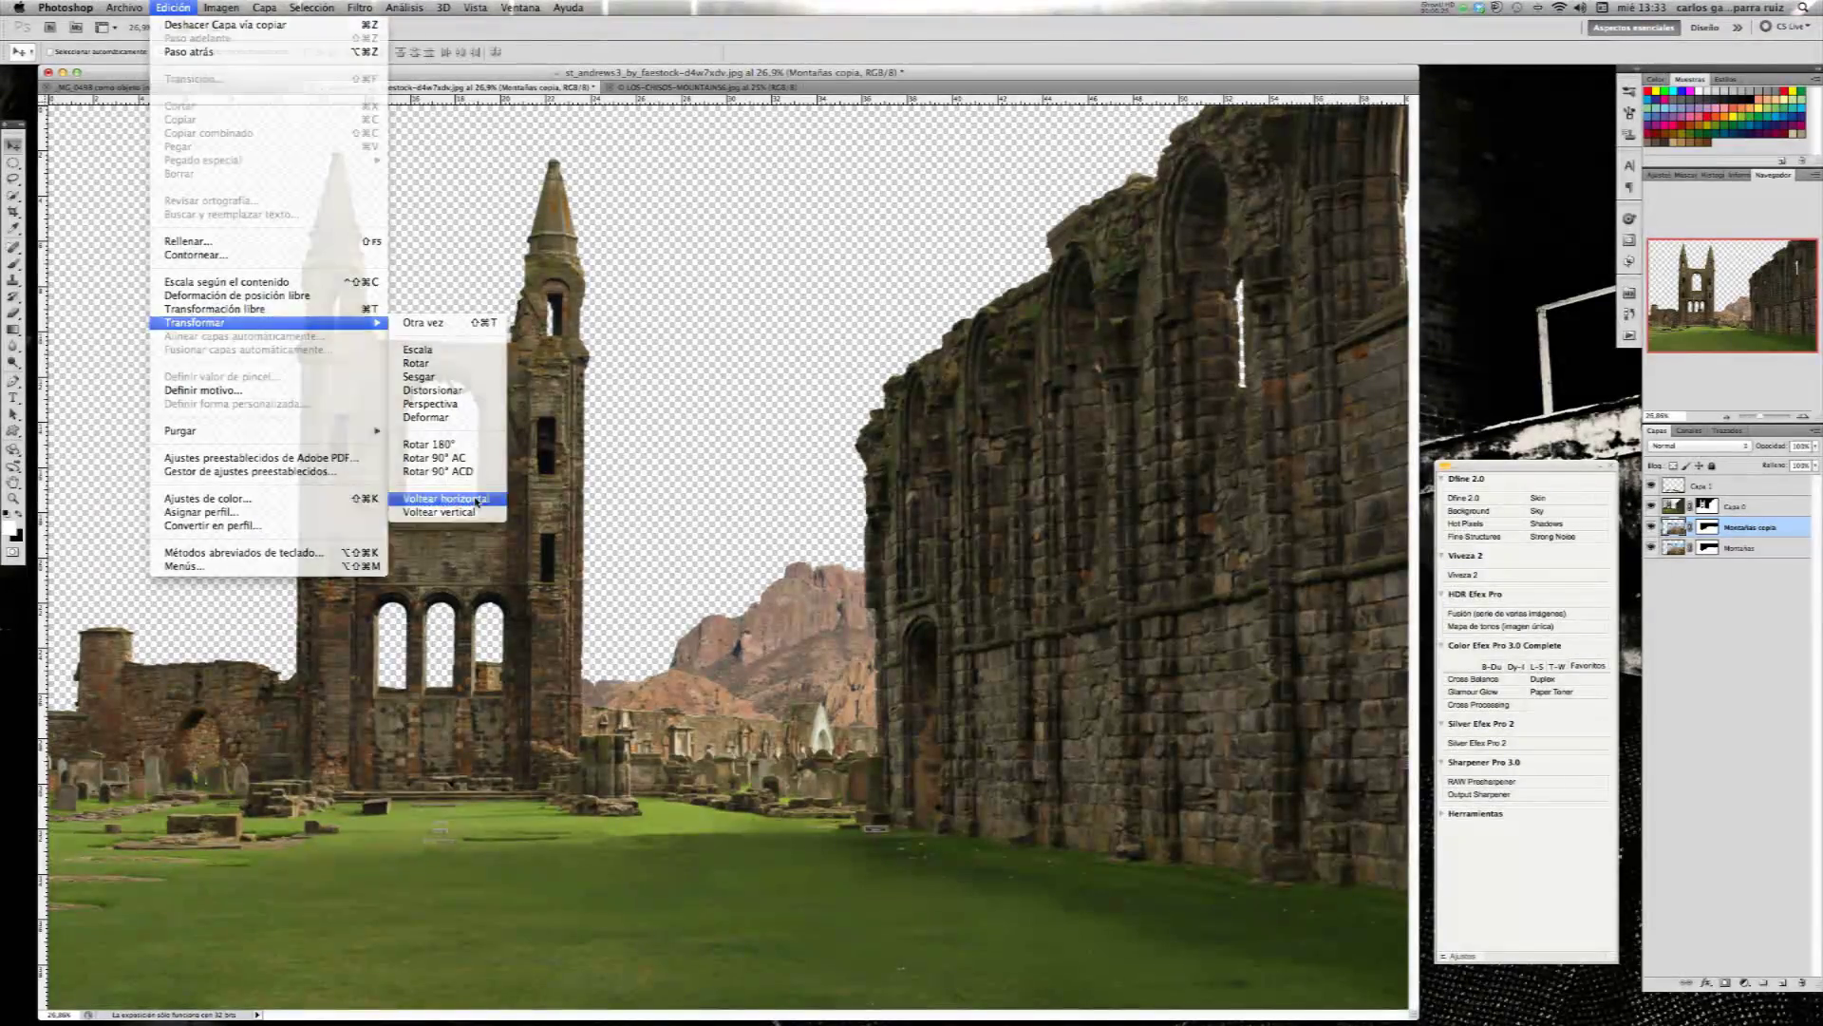
{"action": "mouse_move", "coordinate": [999, 511]}
{"action": "left_mouse_down"}
{"action": "mouse_move", "coordinate": [477, 443]}
{"action": "mouse_move", "coordinate": [635, 459]}
{"action": "mouse_move", "coordinate": [489, 472]}
{"action": "left_mouse_up"}
{"action": "mouse_move", "coordinate": [623, 475]}
{"action": "left_mouse_down"}
{"action": "mouse_move", "coordinate": [406, 474]}
{"action": "mouse_move", "coordinate": [470, 446]}
{"action": "left_mouse_up"}
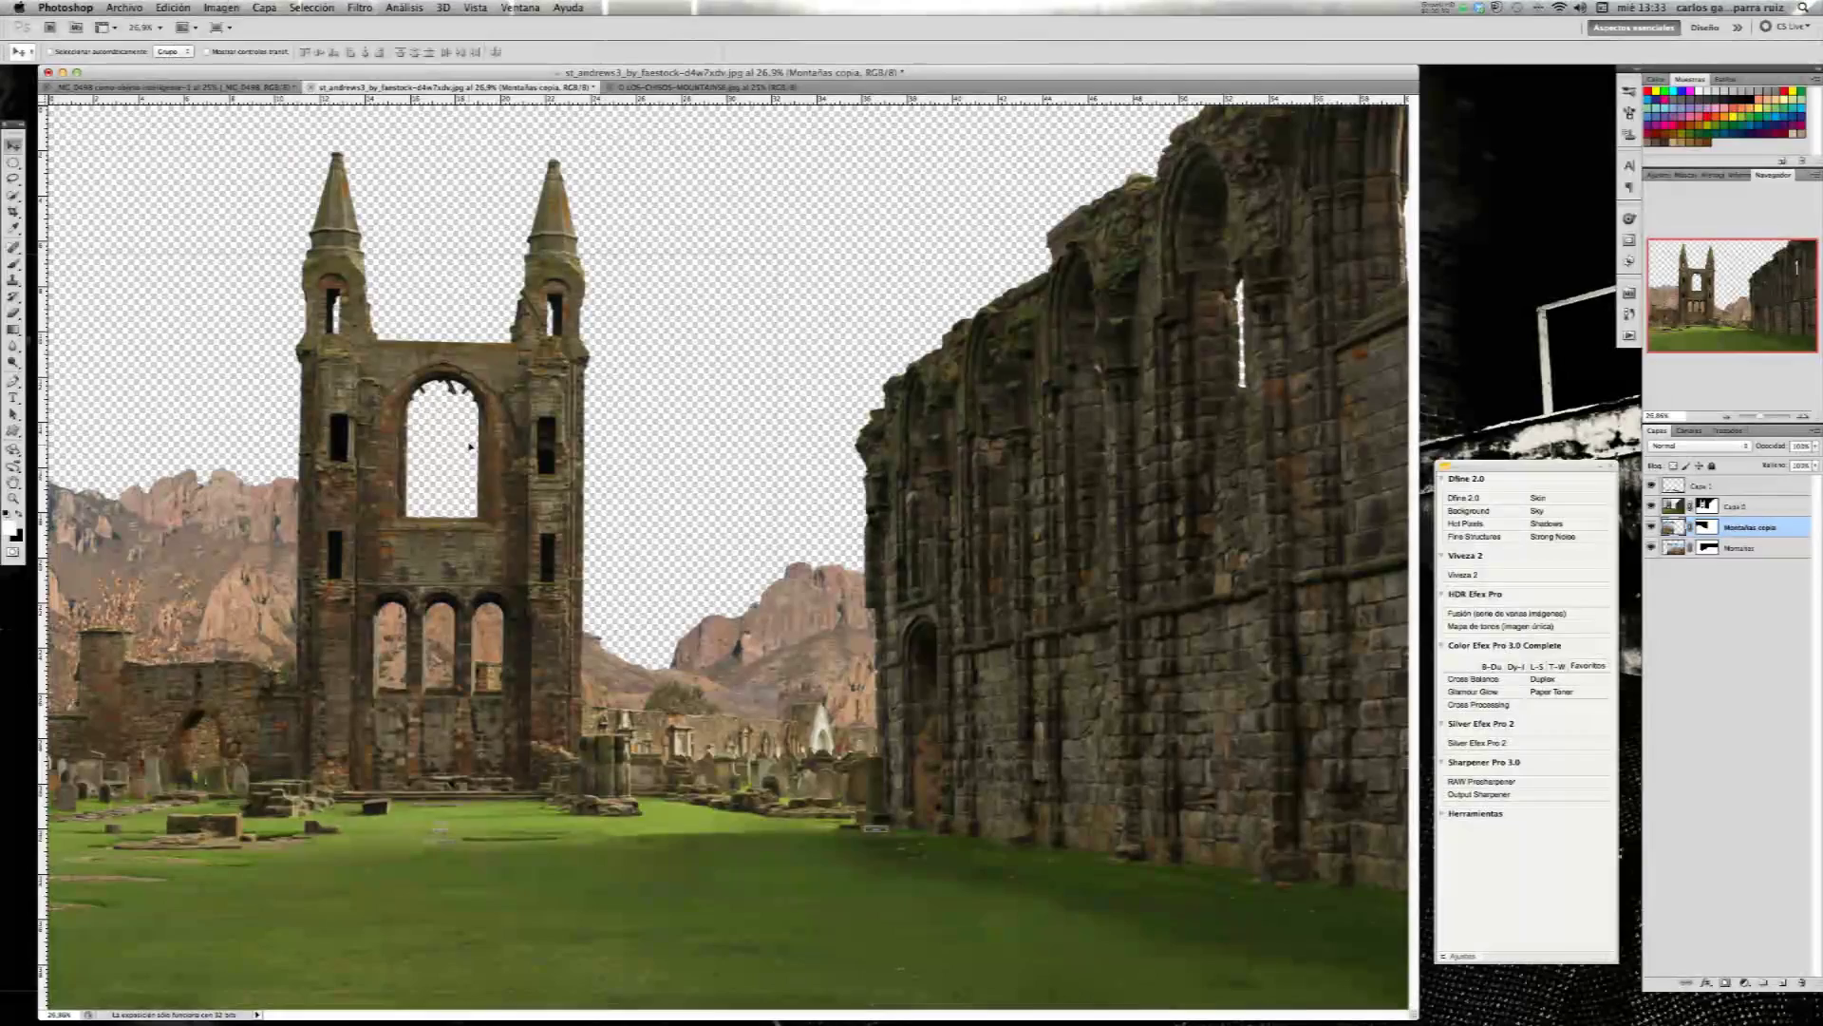
- Stack Montañas copia below Montañas, nudge the mirrored peaks up, then reselect Montañas
{"action": "mouse_move", "coordinate": [470, 439]}
{"action": "left_mouse_down"}
{"action": "mouse_move", "coordinate": [453, 432]}
{"action": "mouse_move", "coordinate": [401, 495]}
{"action": "mouse_move", "coordinate": [418, 447]}
{"action": "left_mouse_up"}
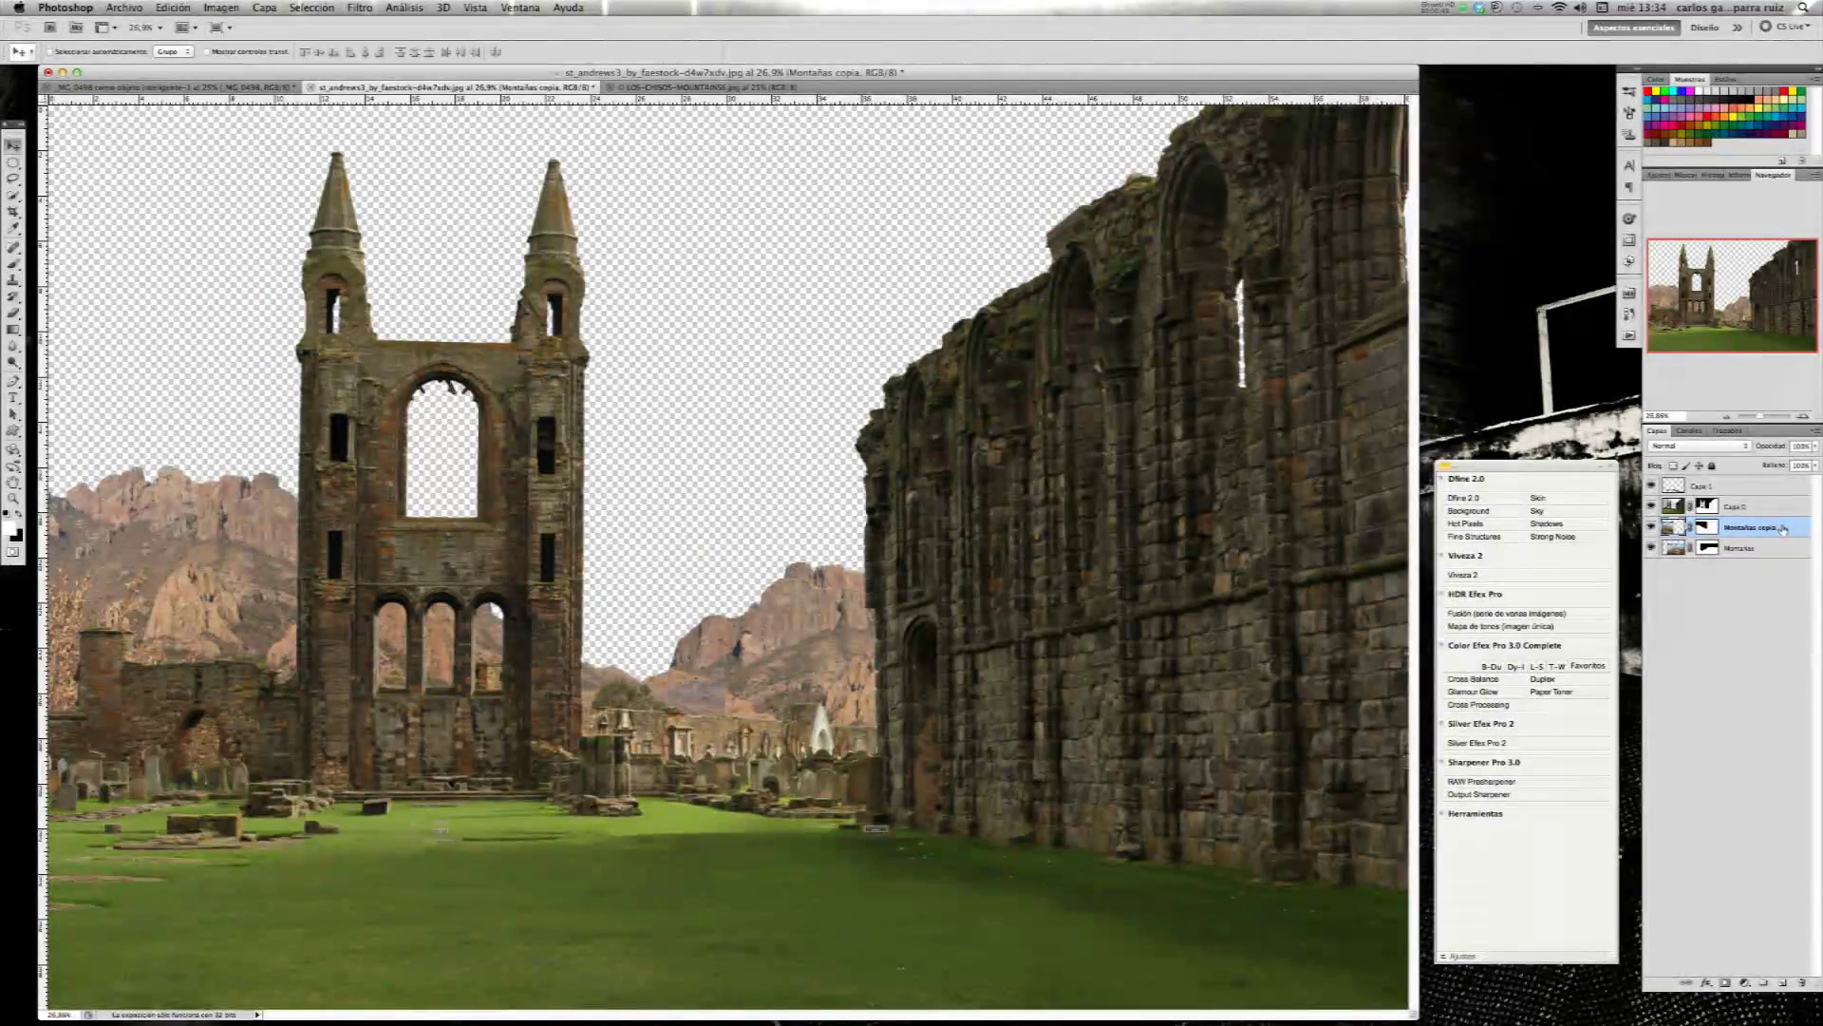
{"action": "left_click_drag", "start_coordinate": [1783, 552], "coordinate": [1783, 566]}
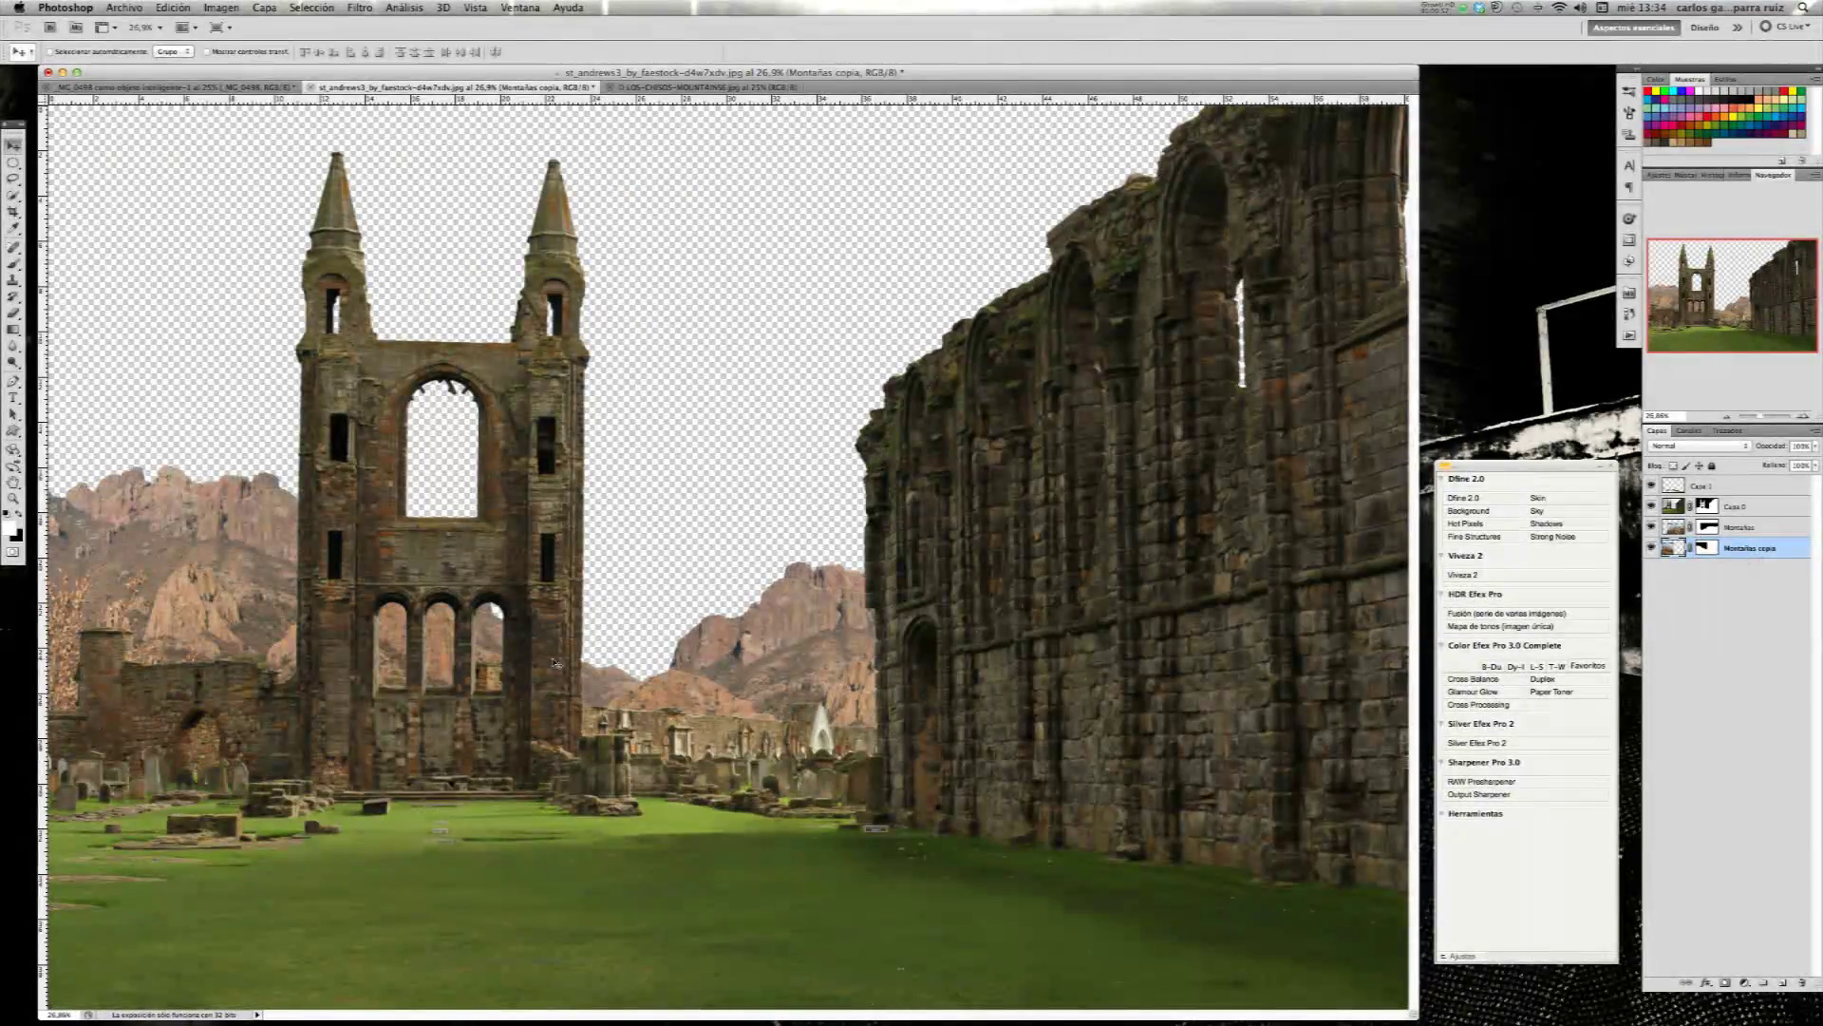
{"action": "mouse_move", "coordinate": [555, 661]}
{"action": "left_mouse_down"}
{"action": "mouse_move", "coordinate": [556, 632]}
{"action": "mouse_move", "coordinate": [549, 668]}
{"action": "left_mouse_up"}
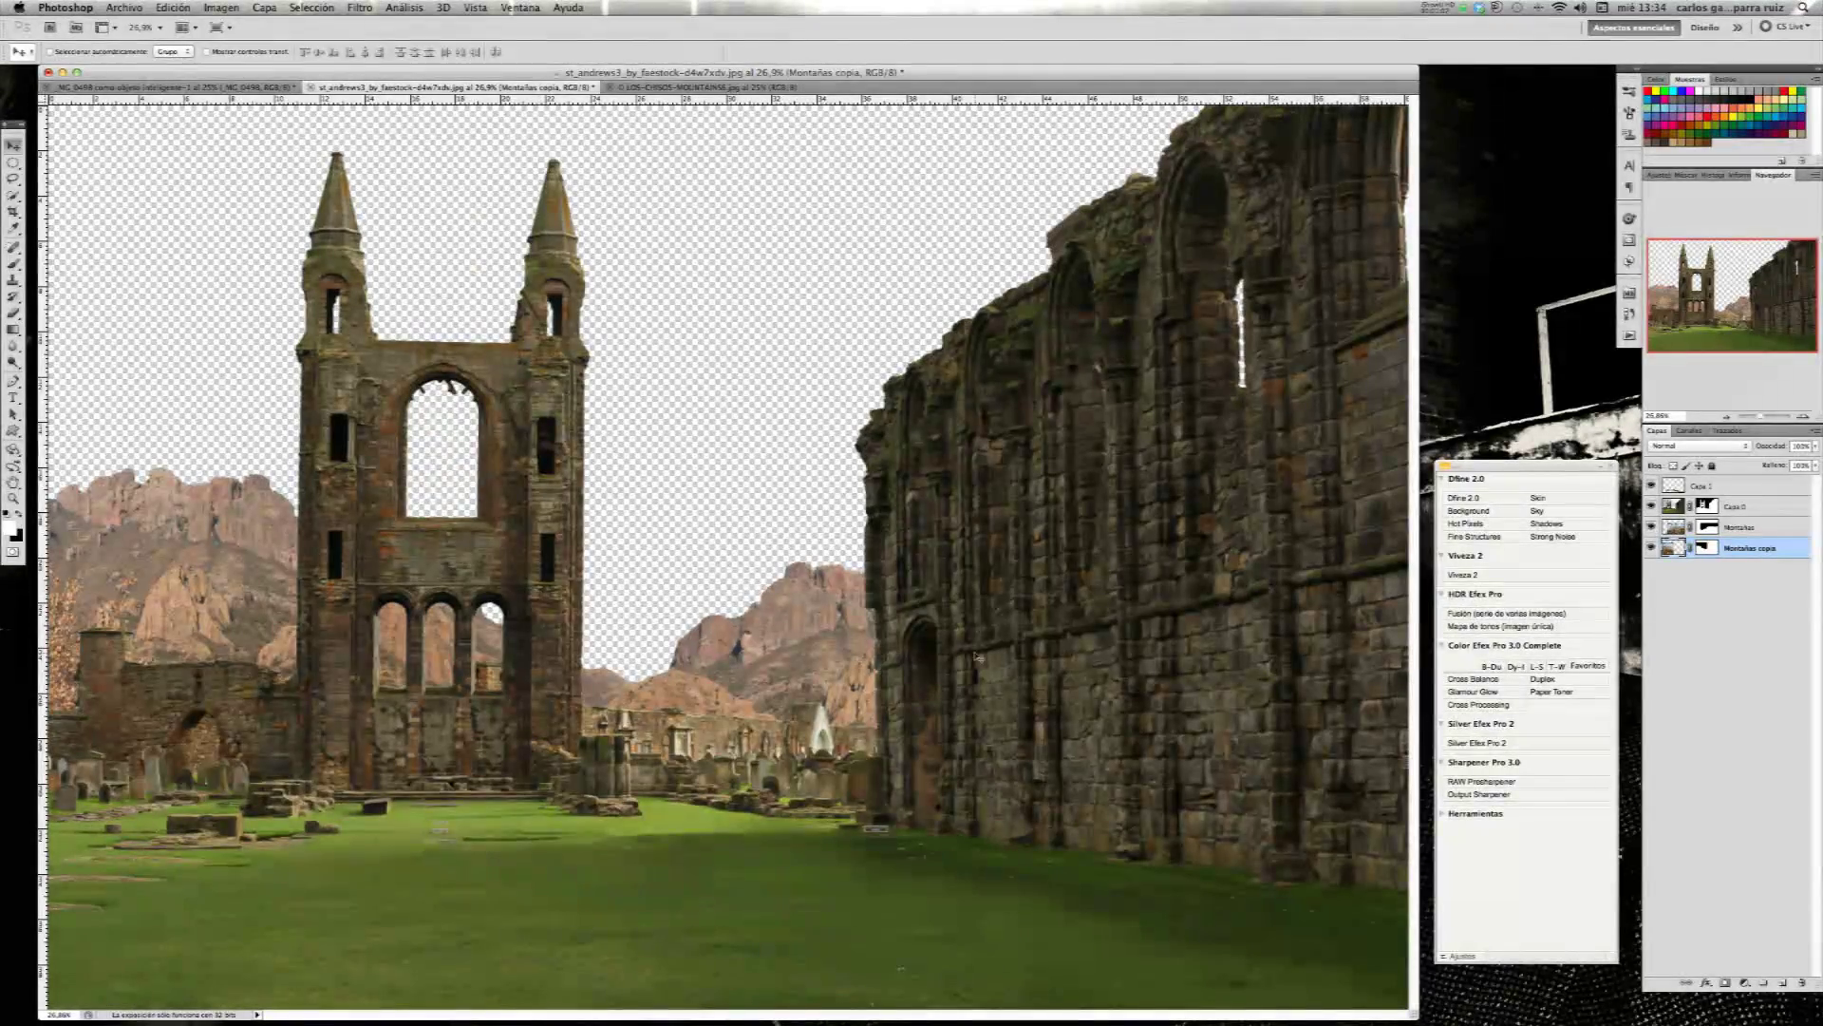
{"action": "left_click", "coordinate": [1792, 528]}
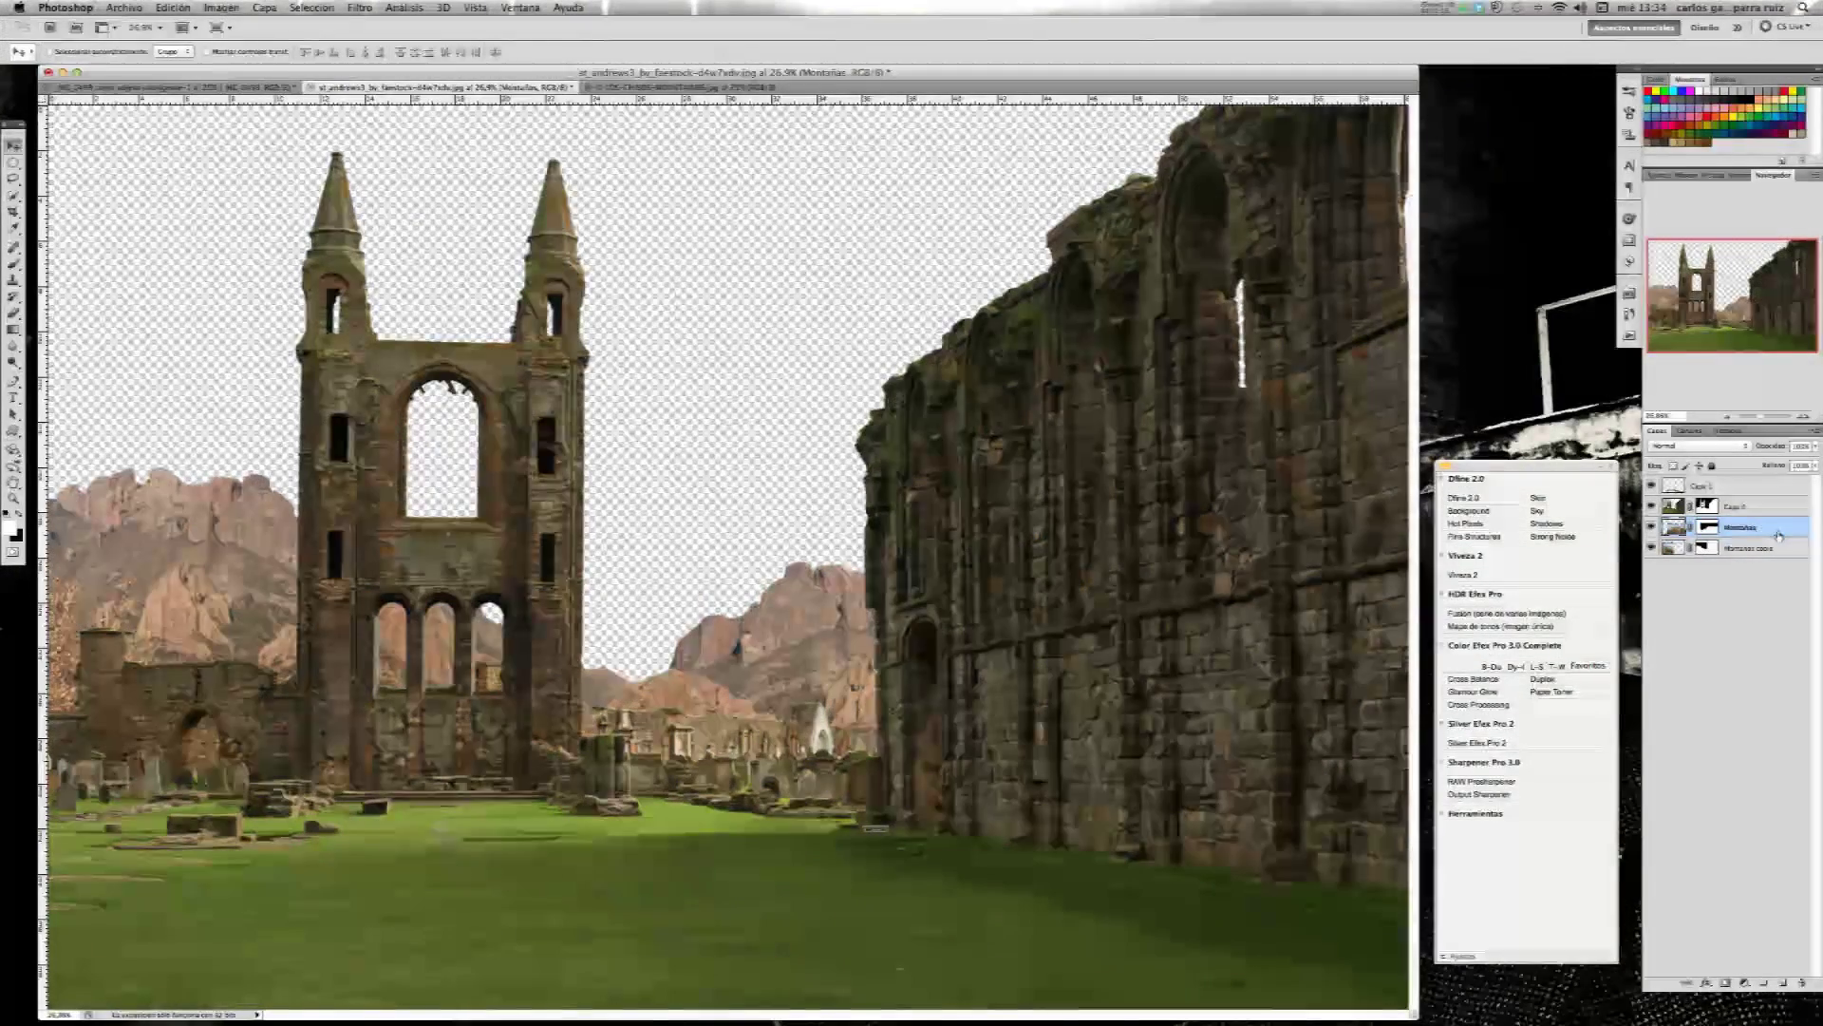
- Merge Montañas down into Montañas copia with masks applied, then toggle visibility to compare
{"action": "key", "text": "ctrl+e"}
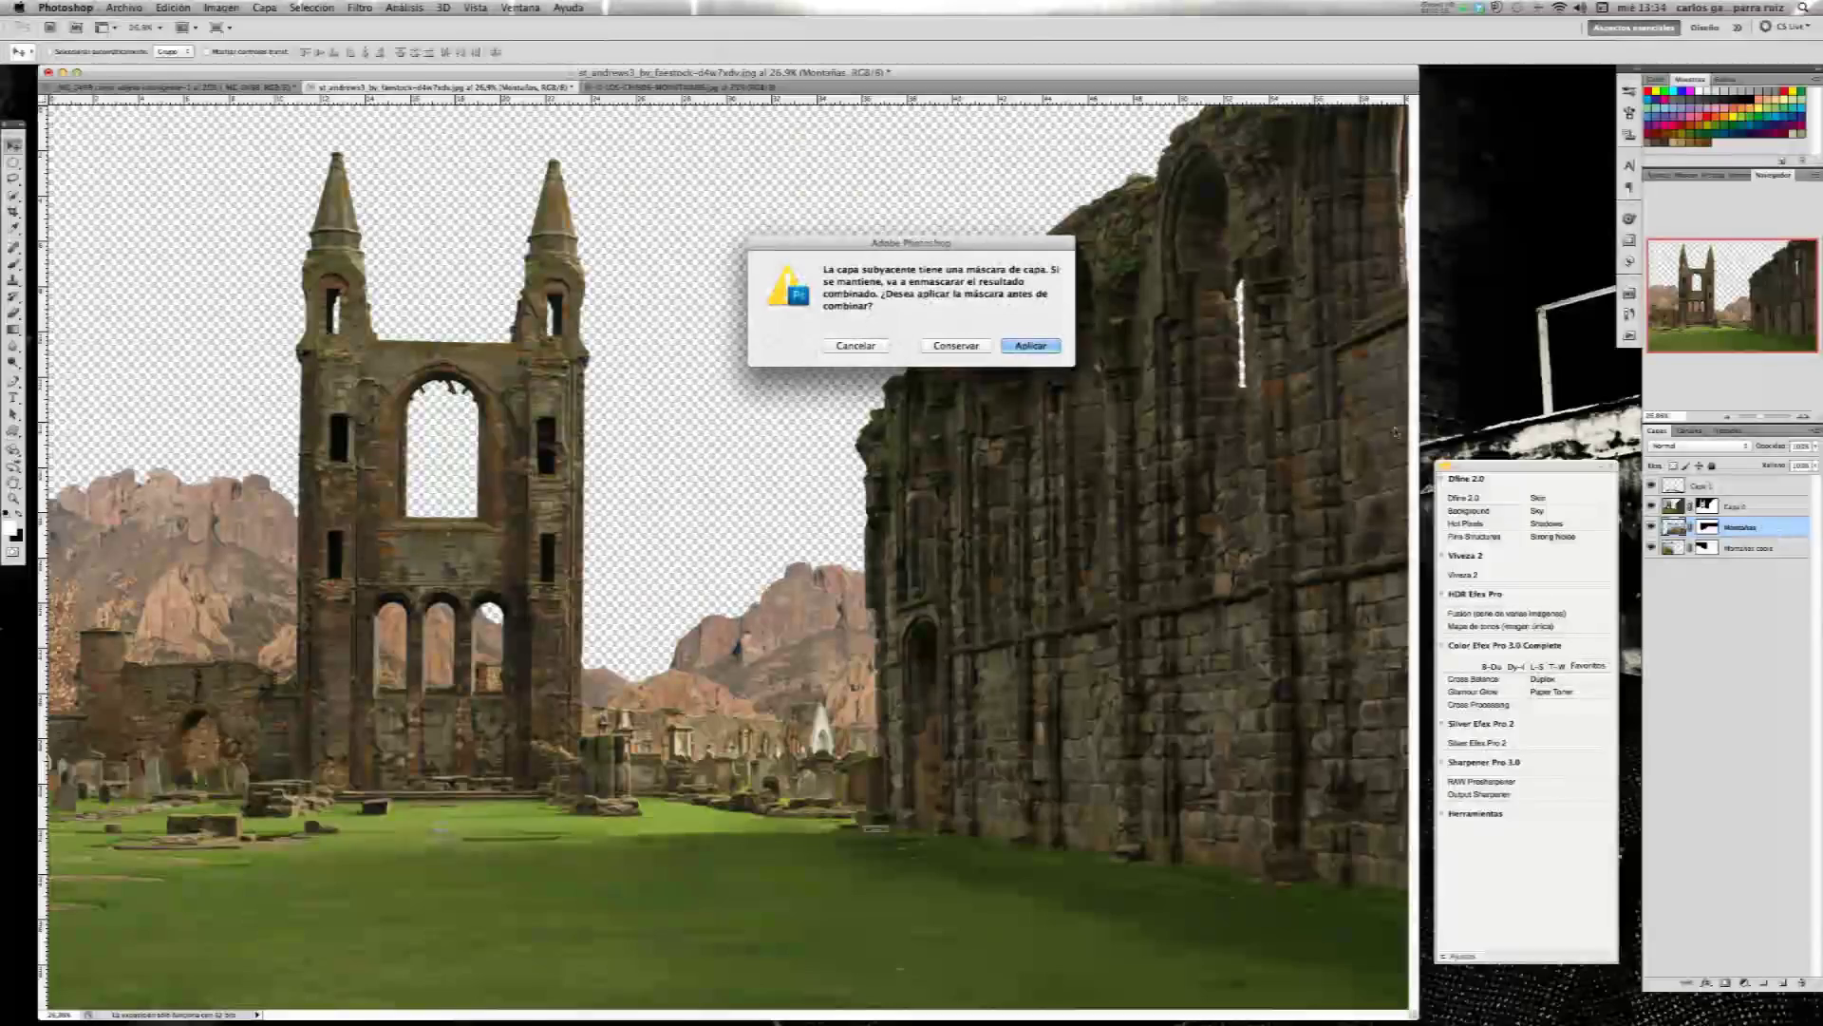
{"action": "left_click", "coordinate": [1028, 345]}
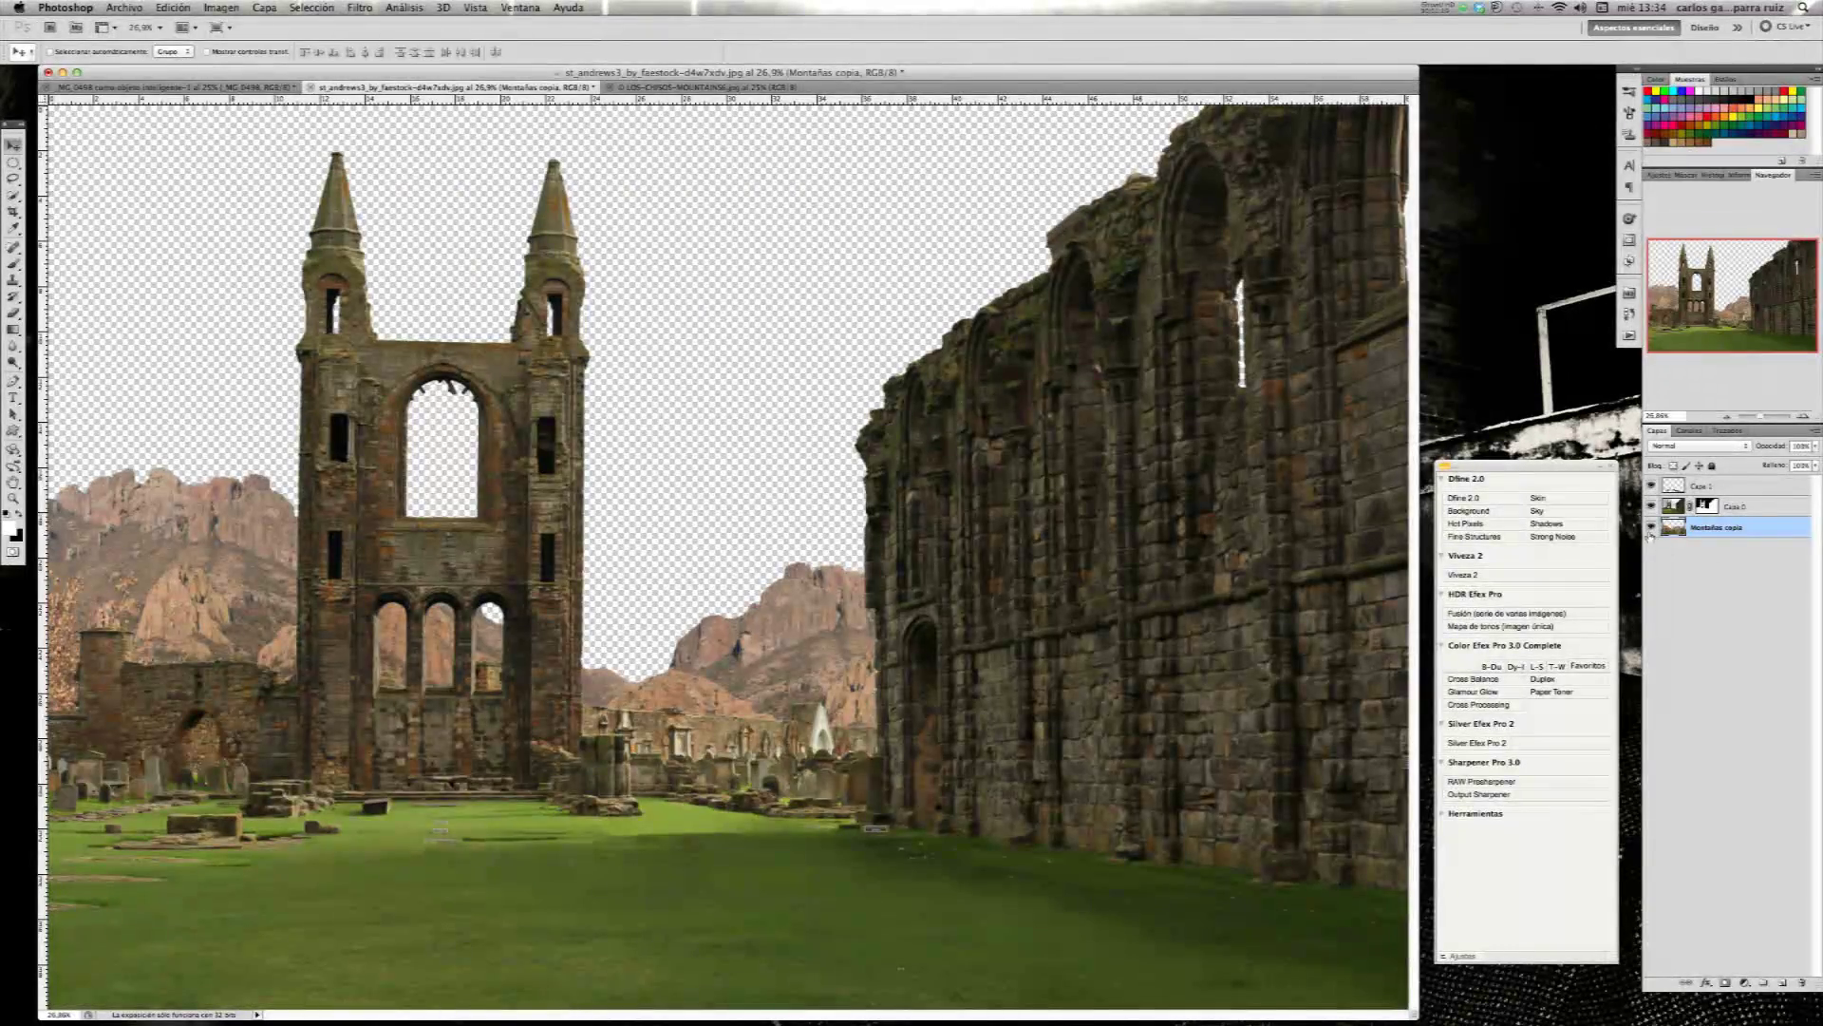
{"action": "left_click", "coordinate": [1651, 527]}
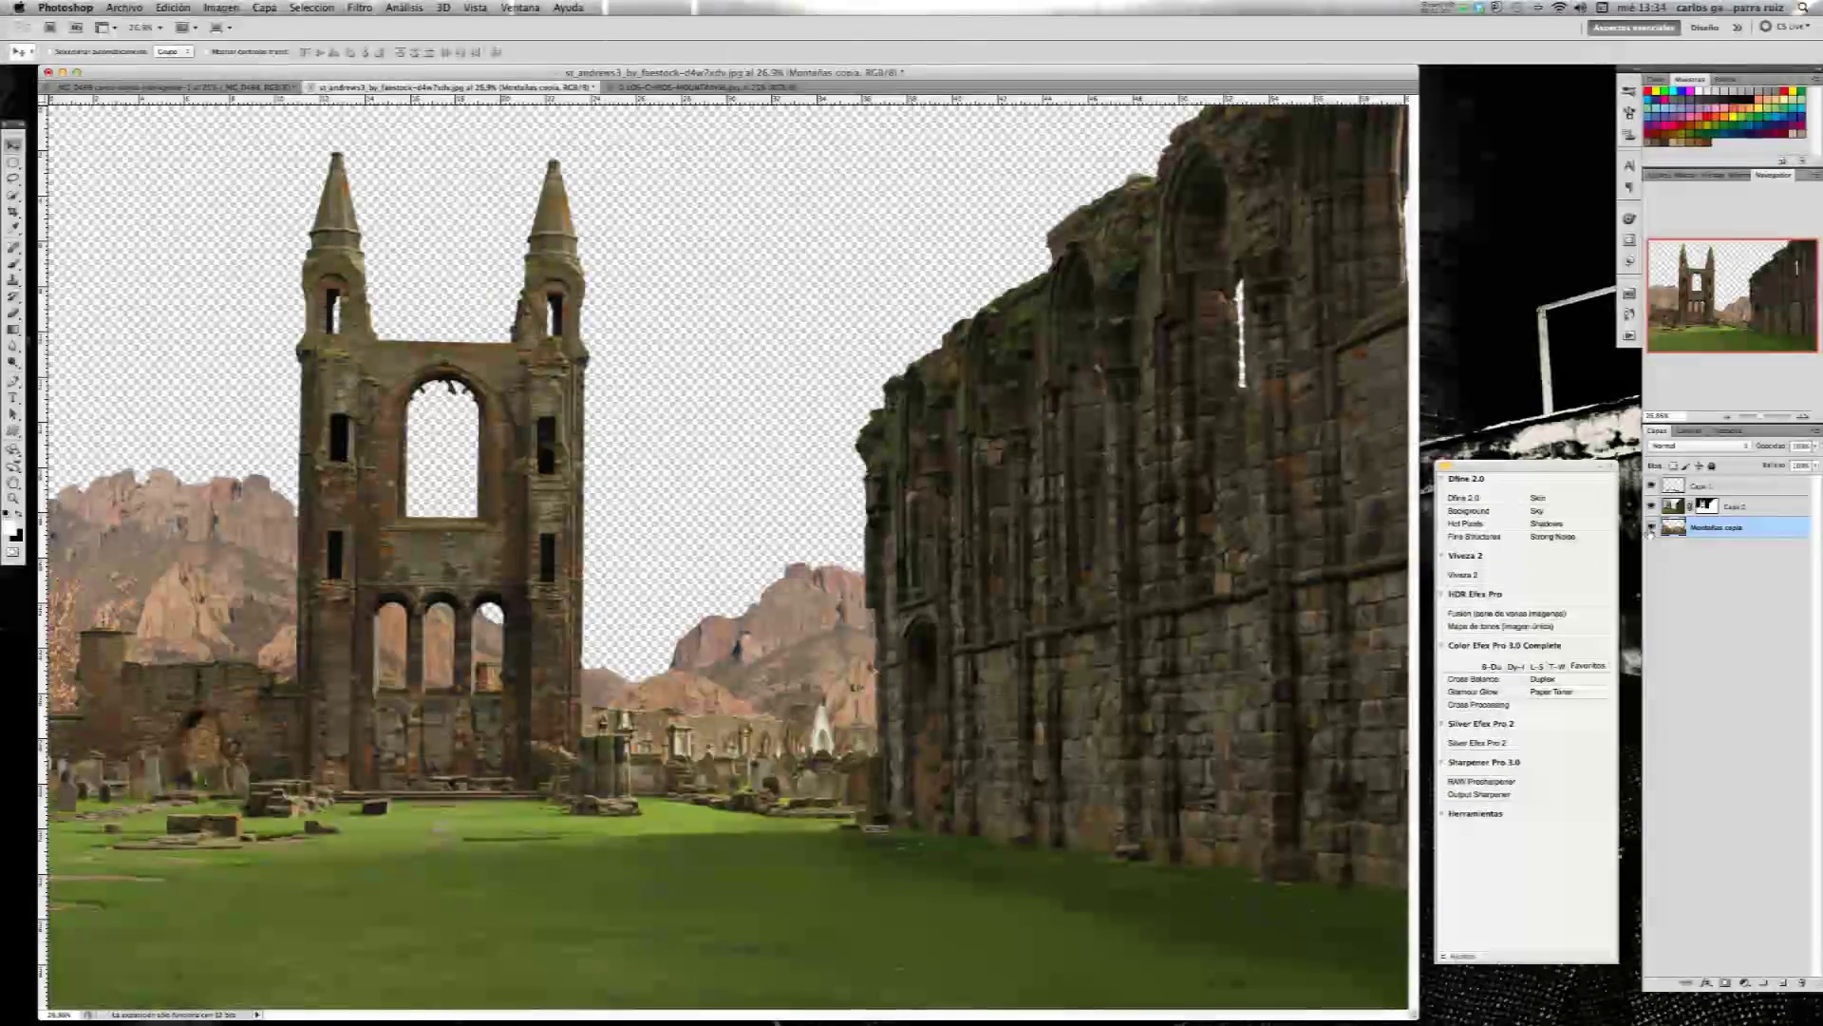
{"action": "left_click", "coordinate": [1650, 528]}
{"action": "left_click", "coordinate": [1651, 528]}
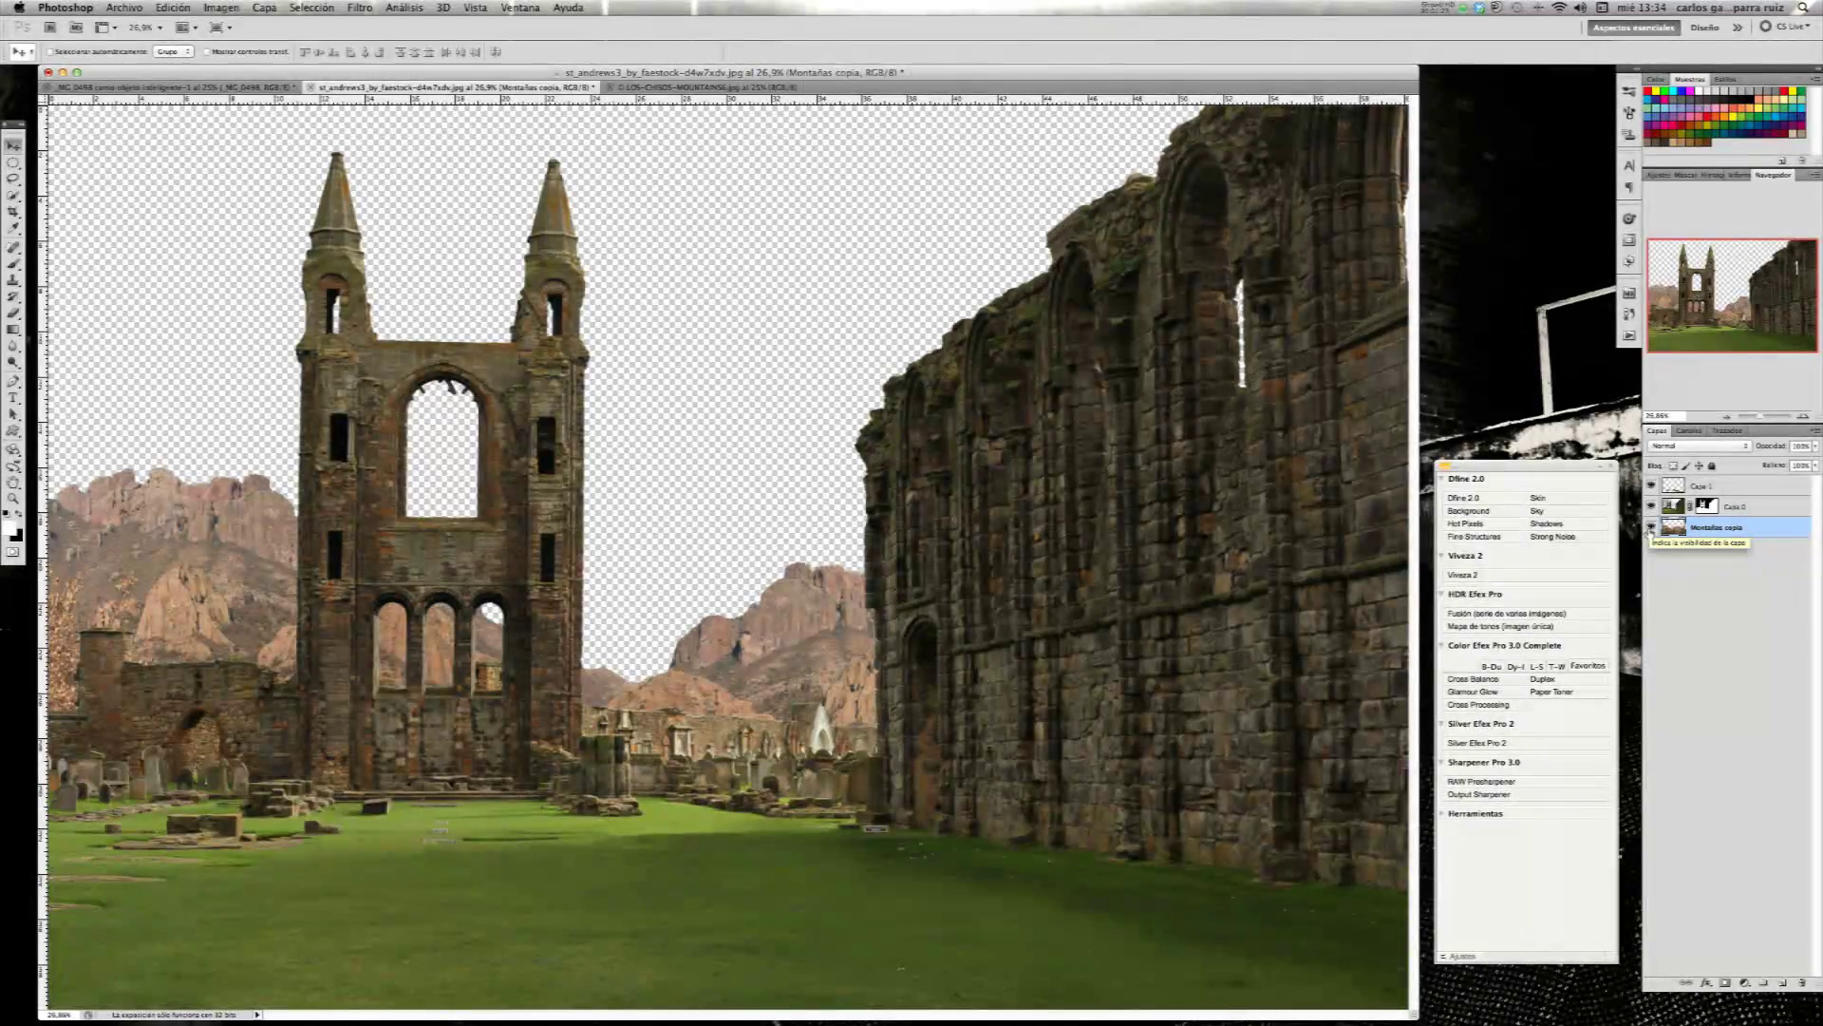
{"action": "left_click", "coordinate": [1651, 528]}
{"action": "left_click", "coordinate": [1650, 528]}
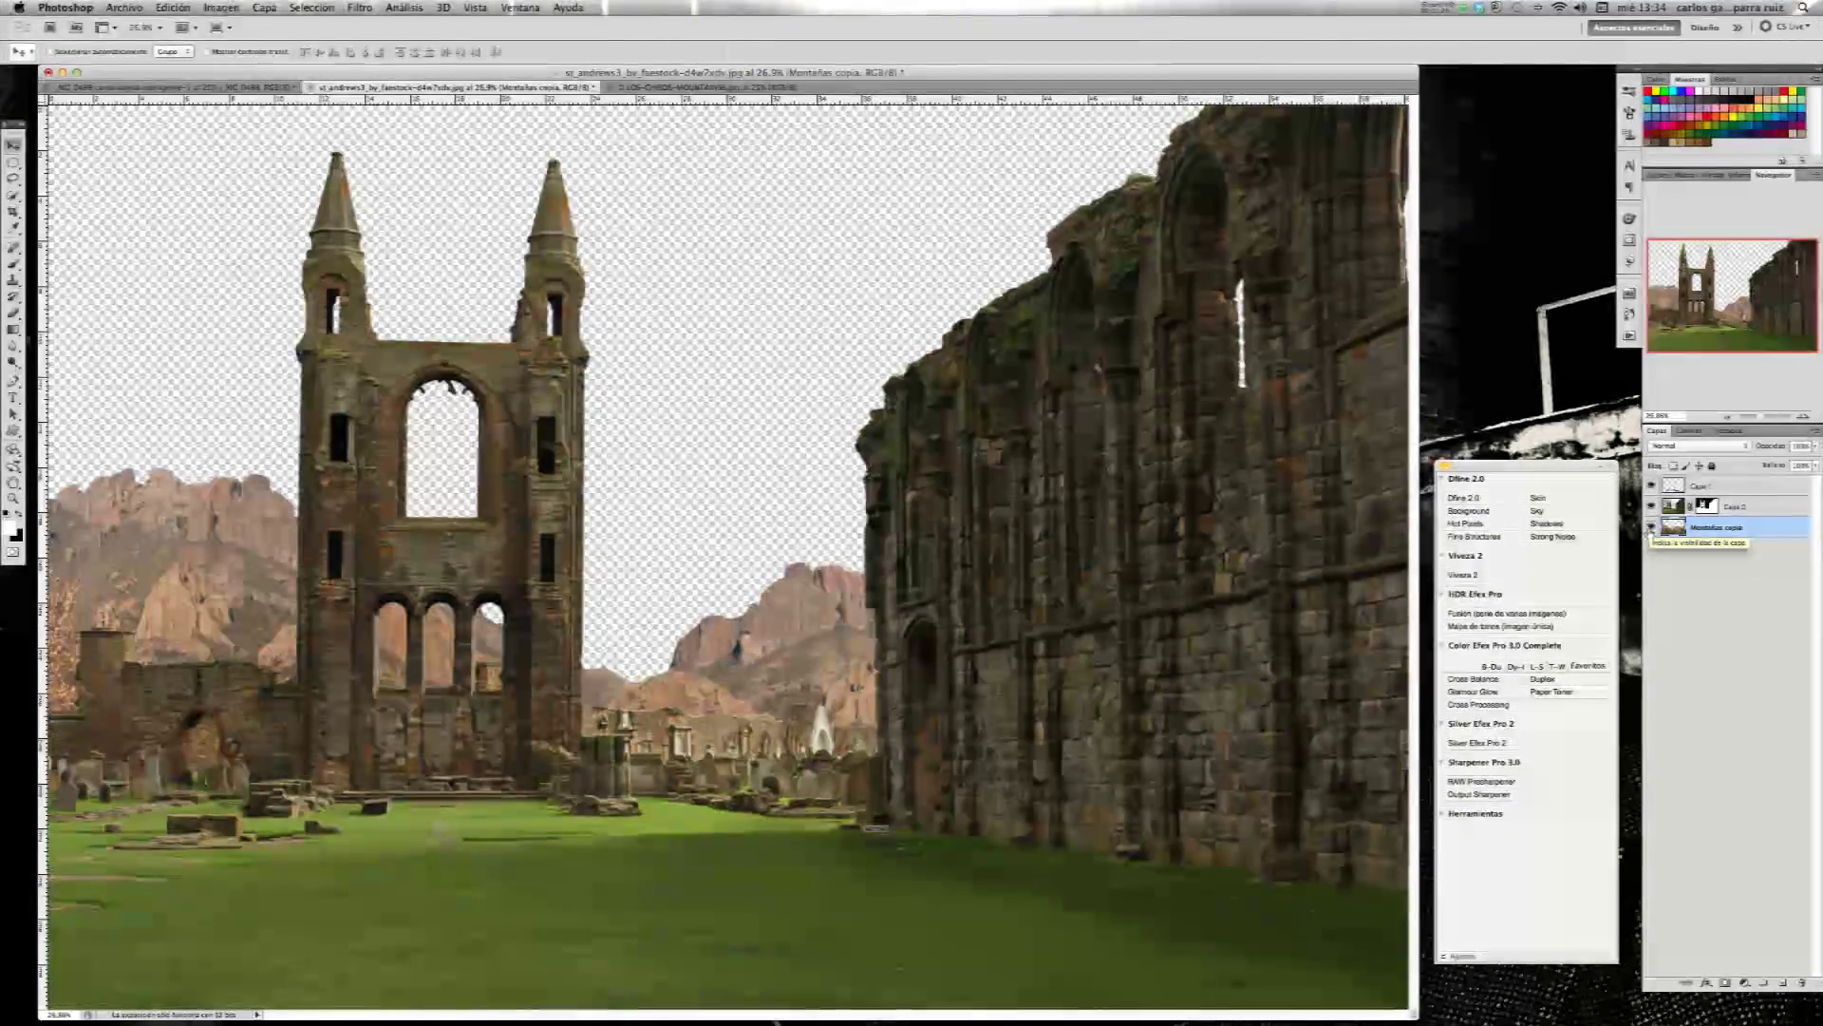